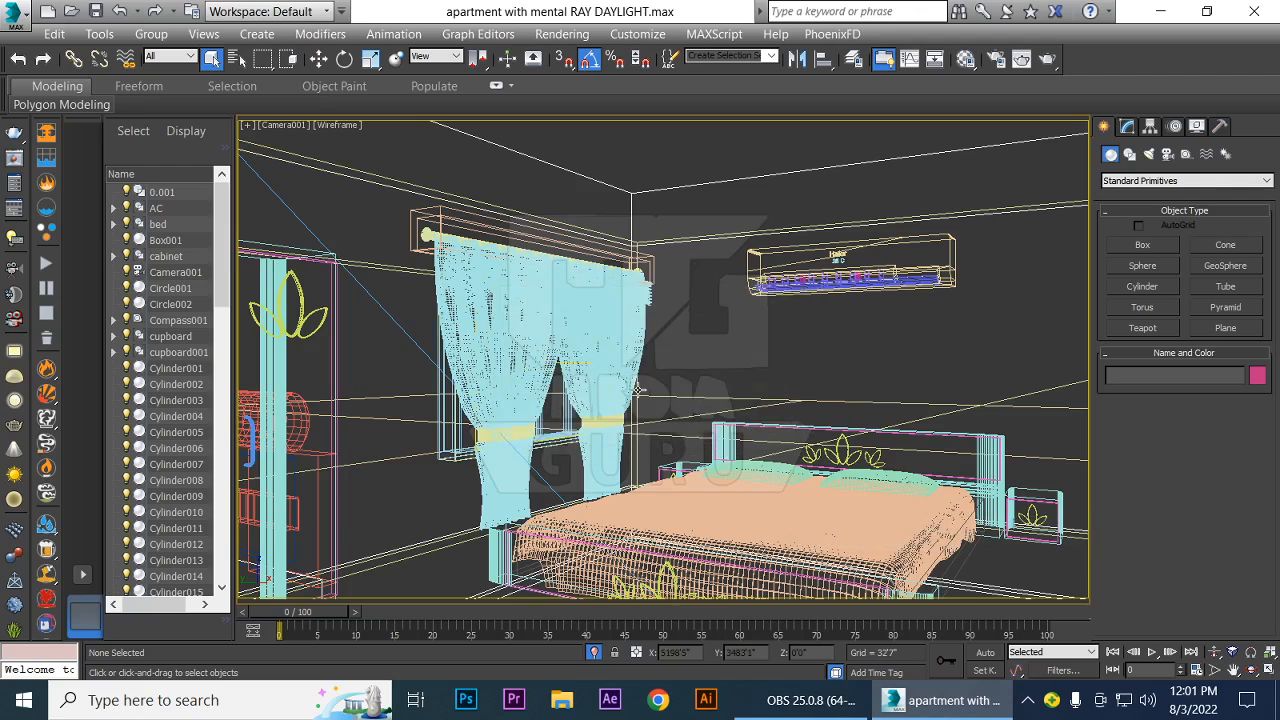
Show the camera view shaded, then view the reference render MR DAYLIGHT from the BUILDING folder in File Explorer
key(F3)
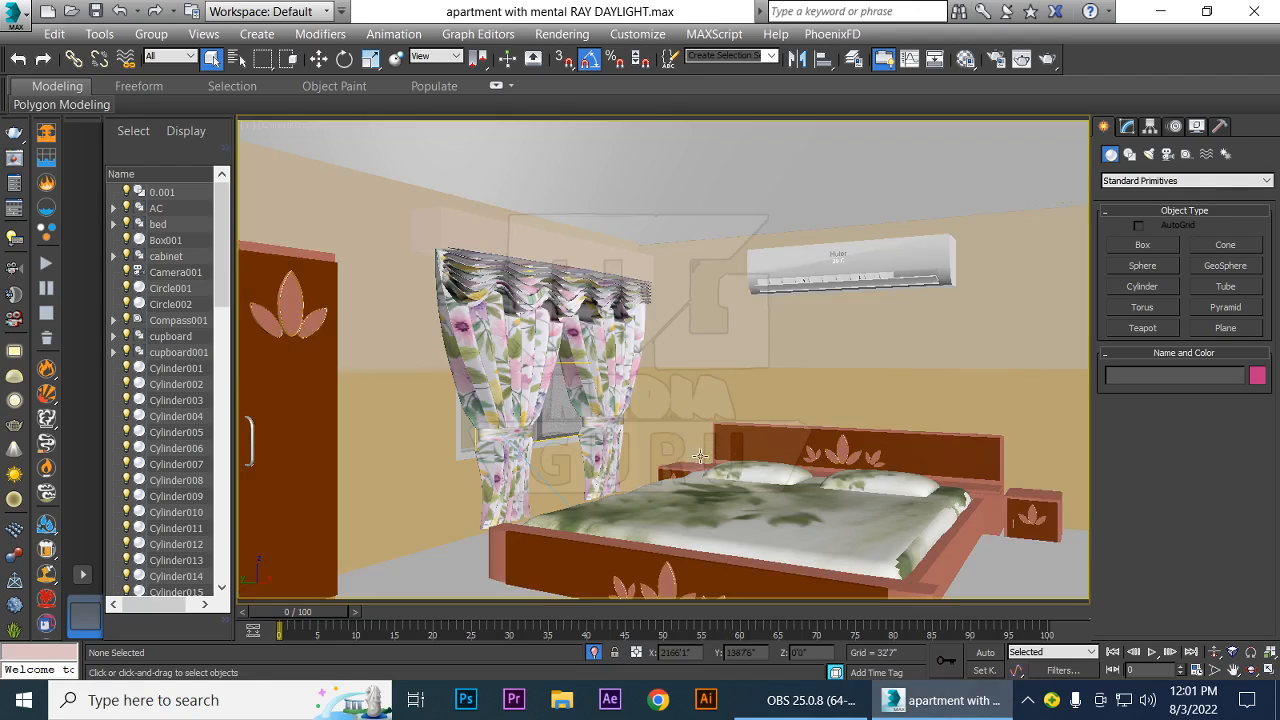
click(562, 700)
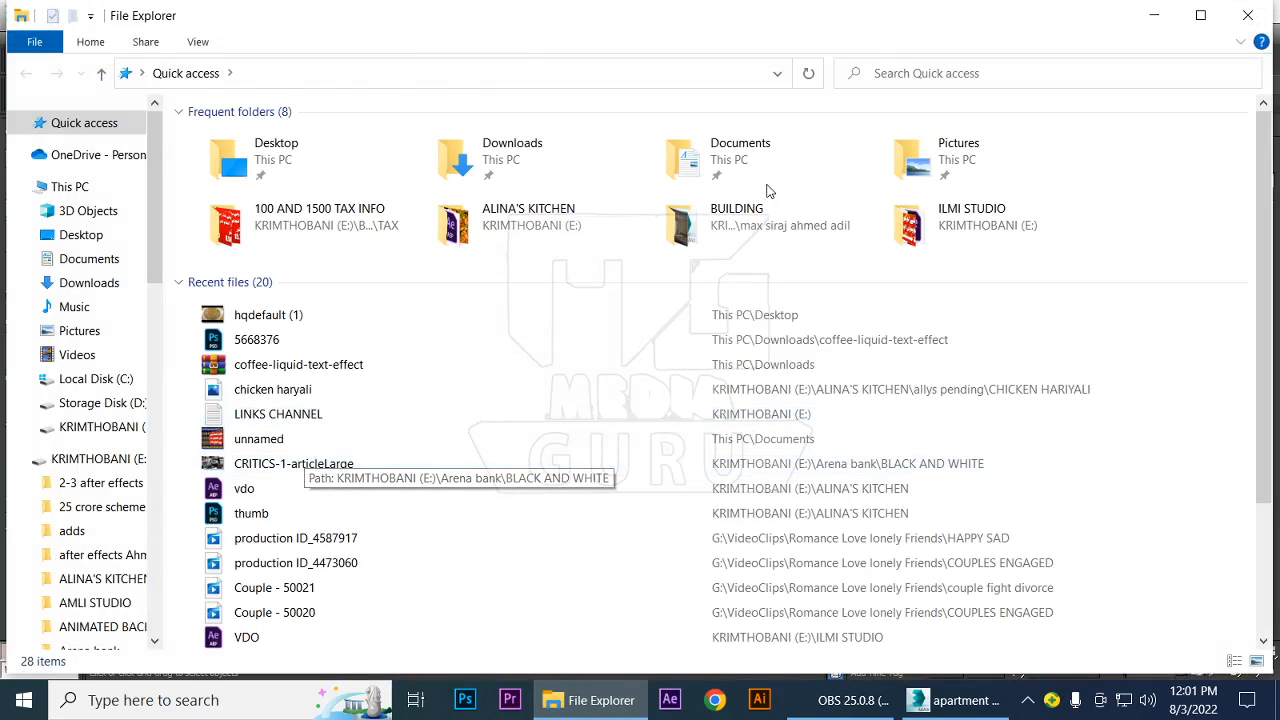
click(680, 235)
double_click(680, 235)
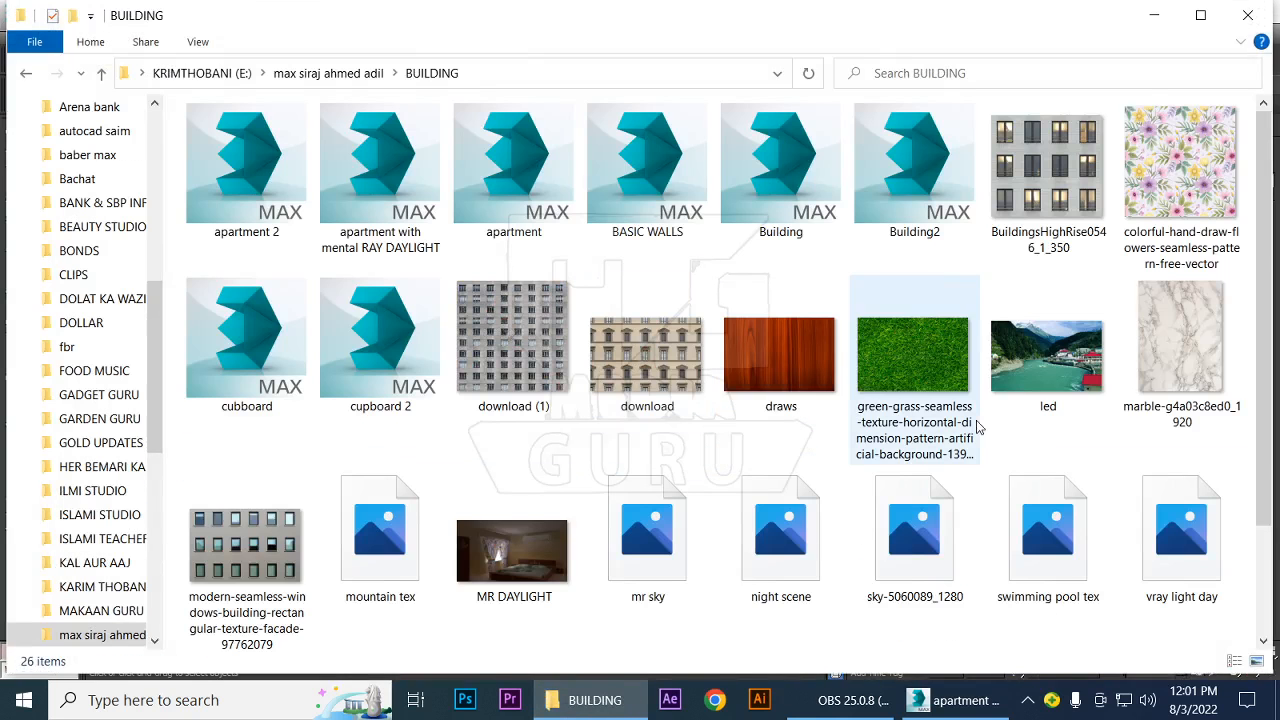
scroll(1003, 455, down, 2)
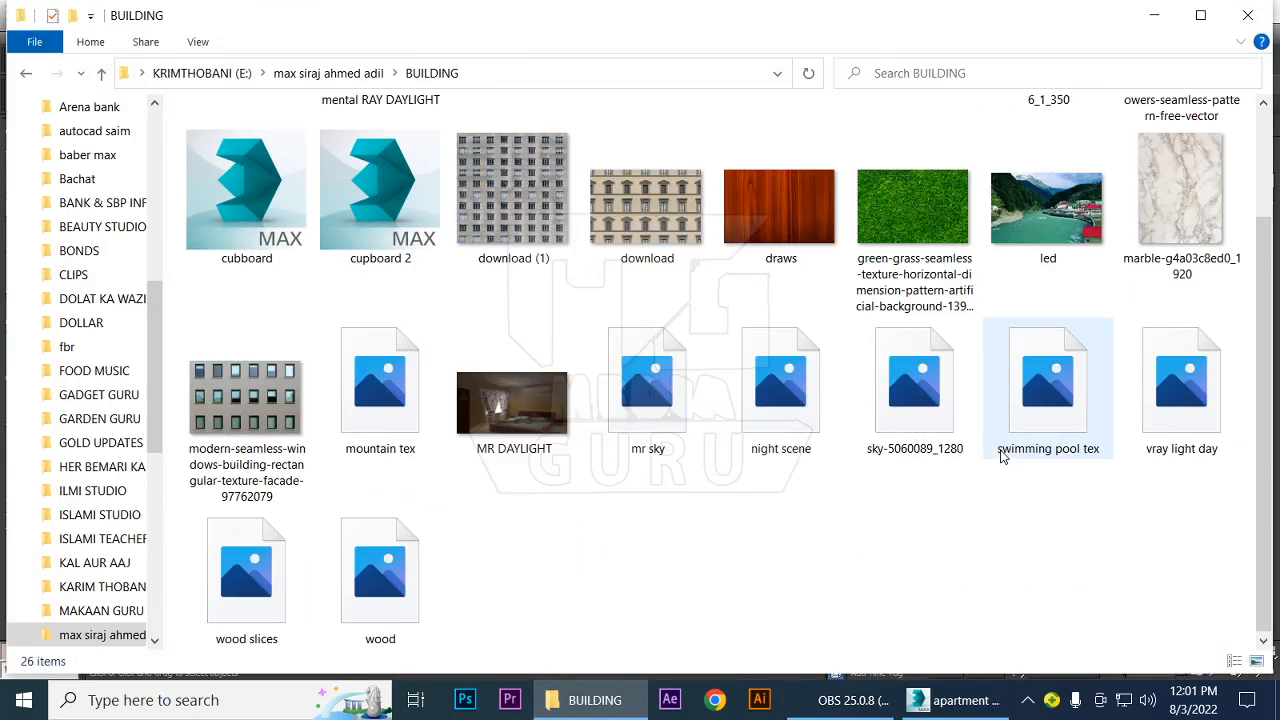
double_click(533, 414)
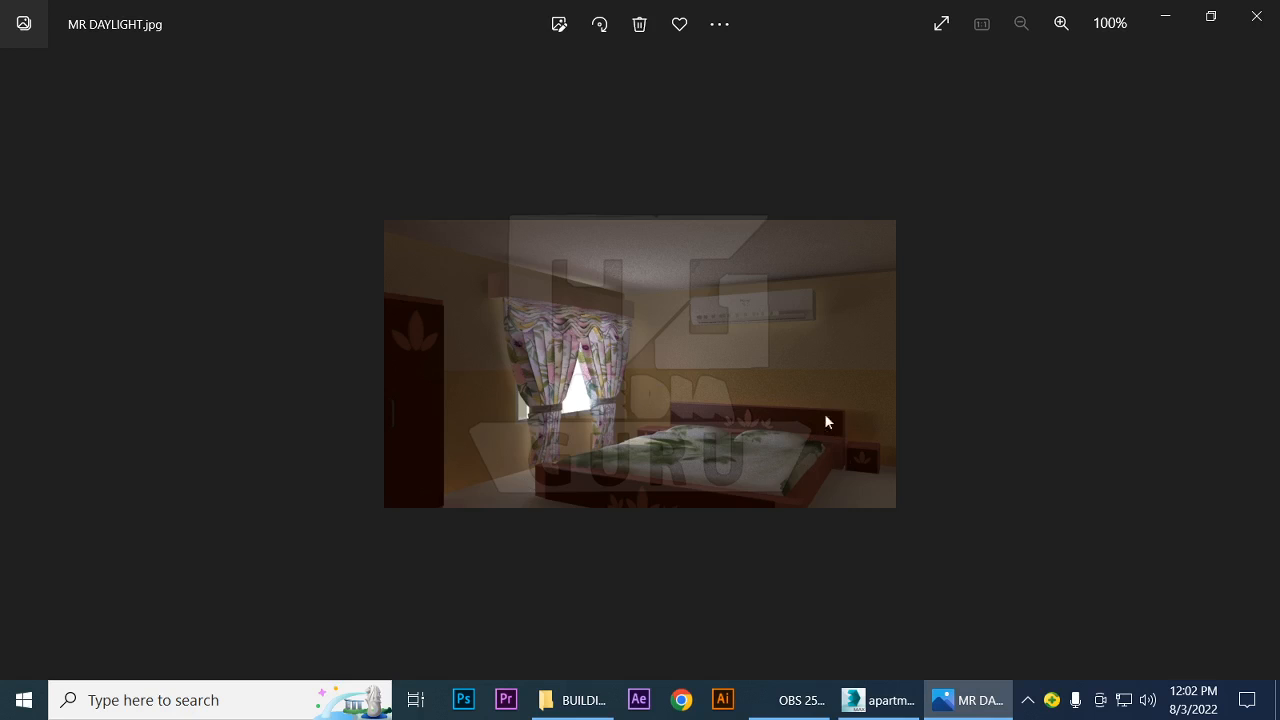
click(1258, 16)
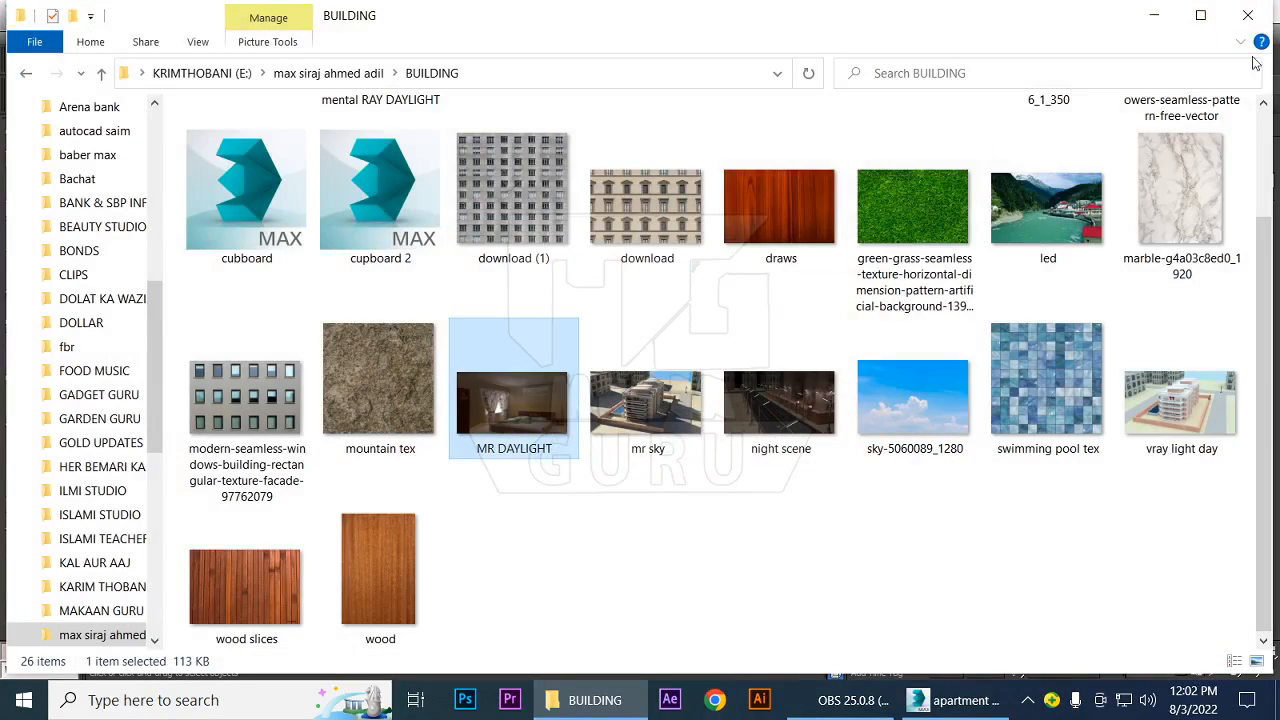
click(1154, 15)
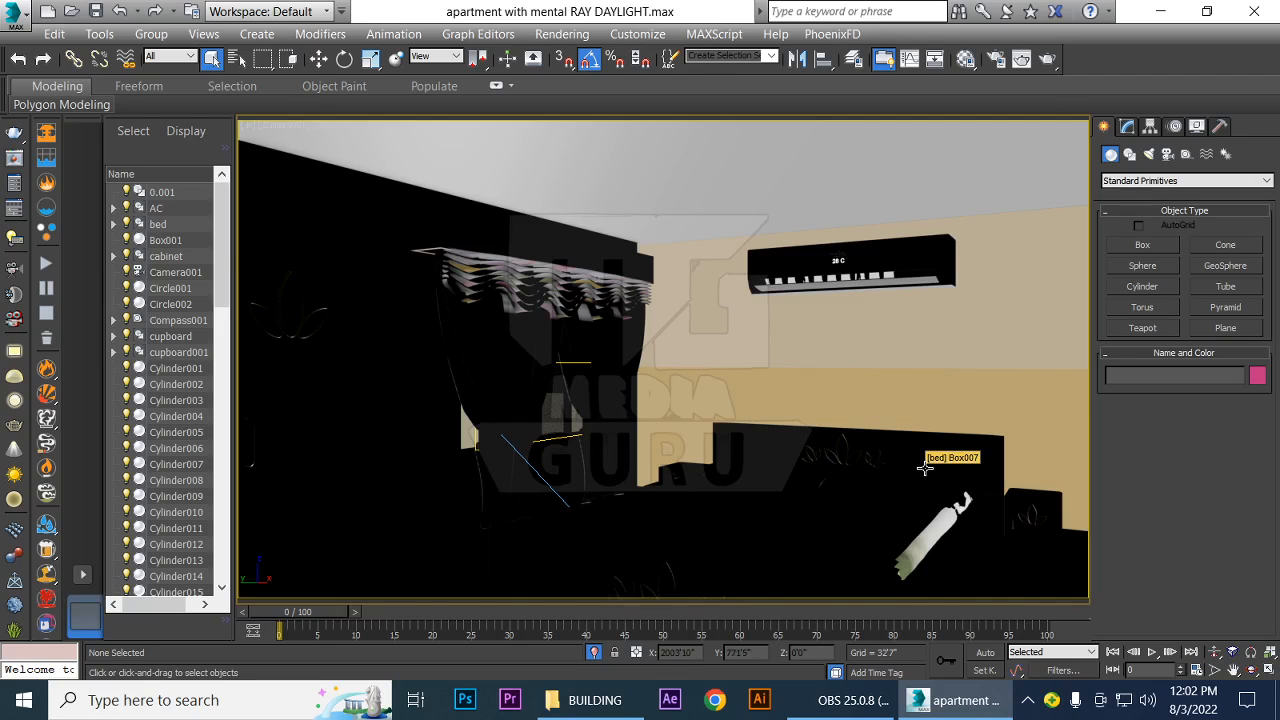
key(F3)
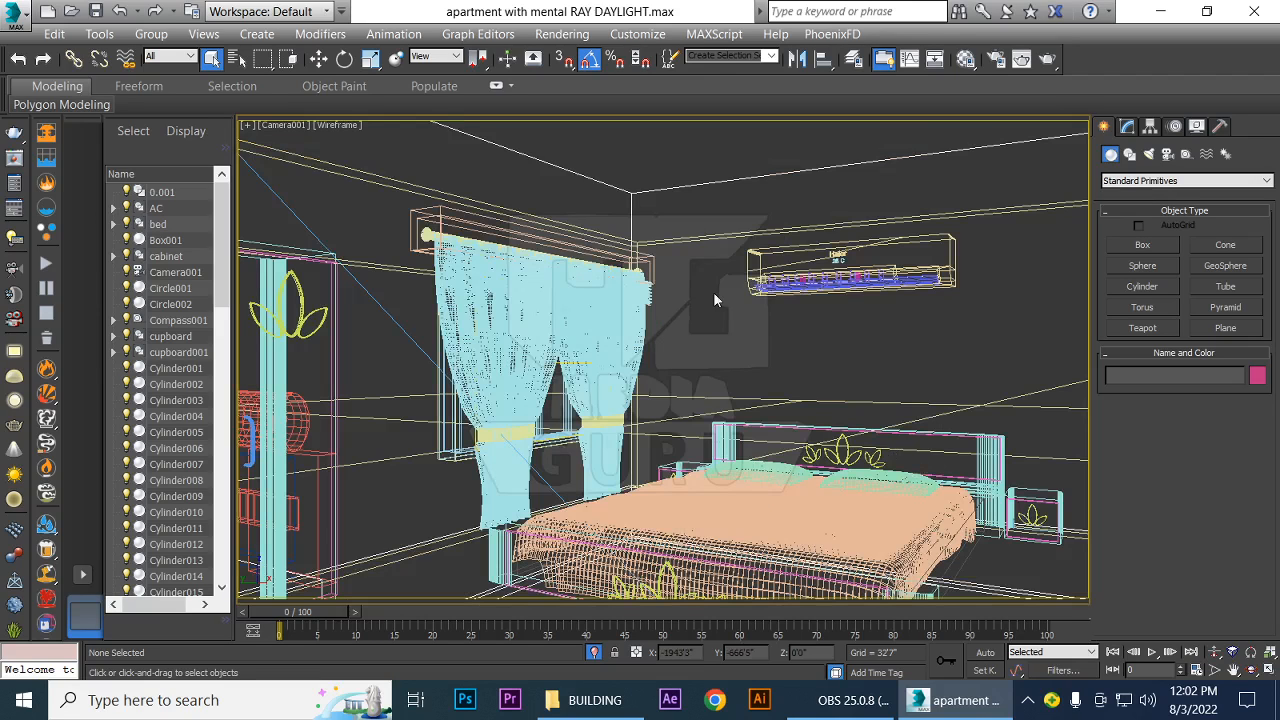
key(F3)
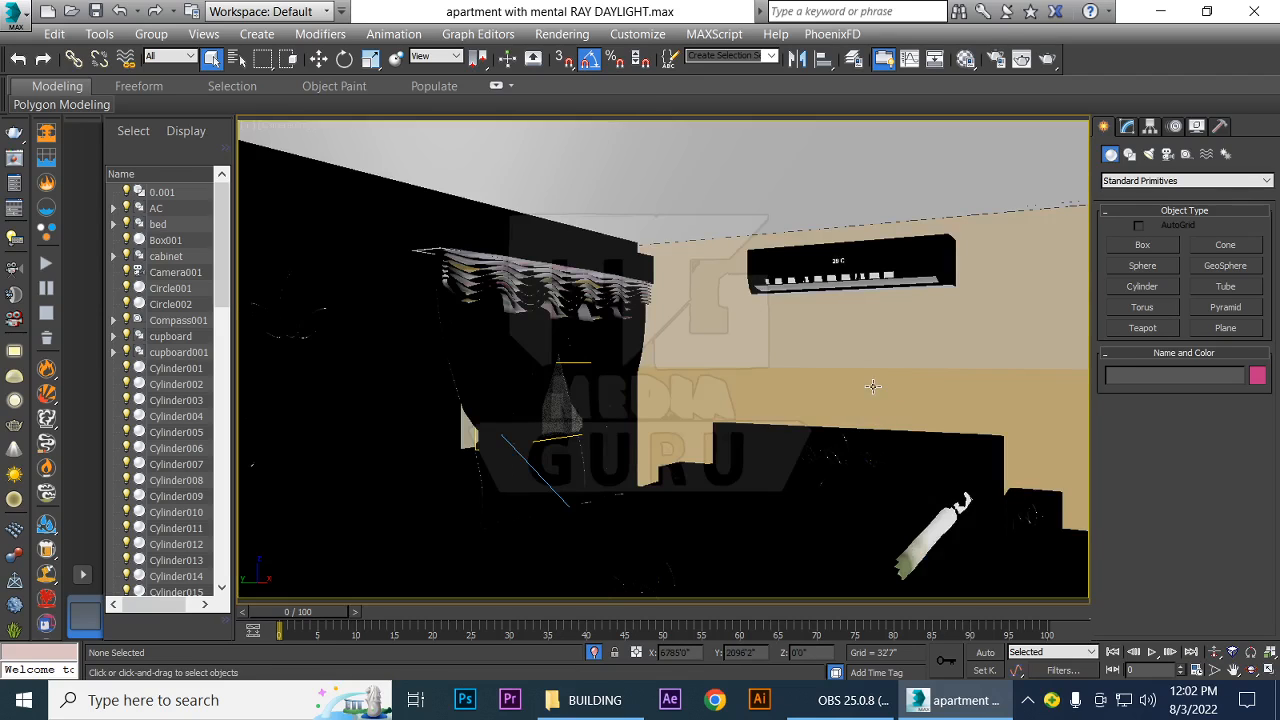
Assign V-Ray Adv 3.60.03 as the production renderer in the render setup
click(562, 34)
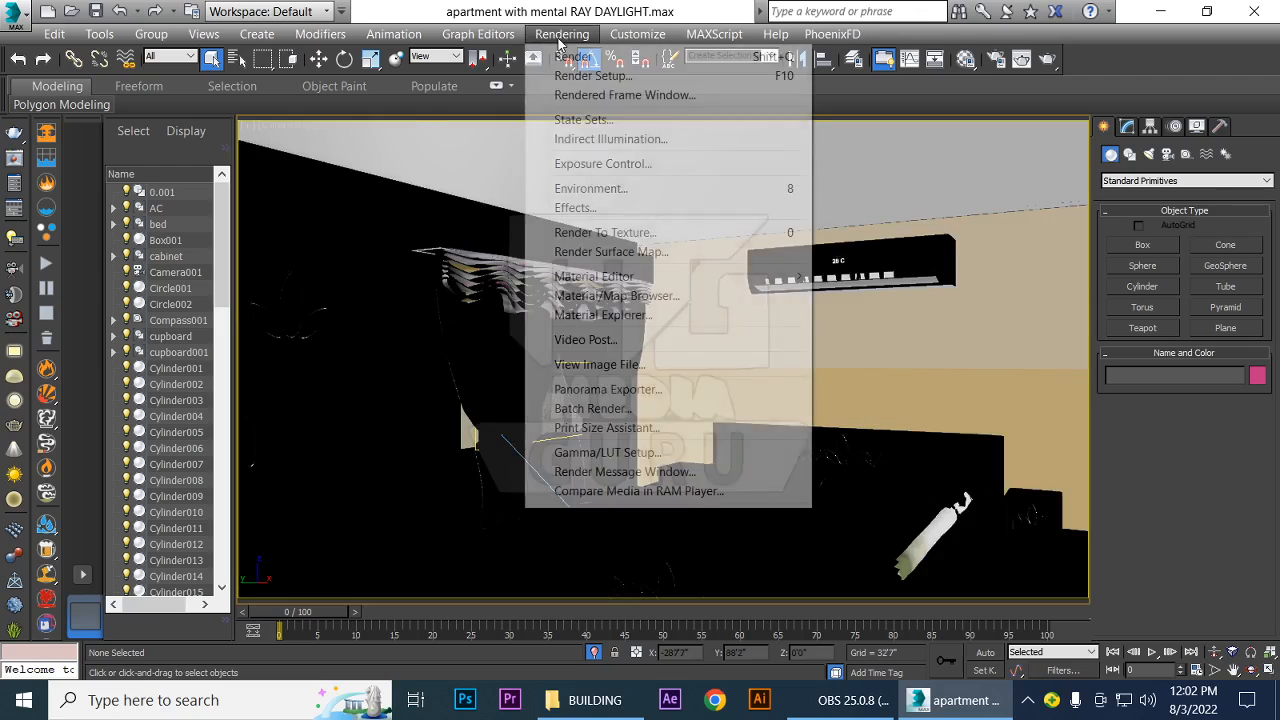
click(585, 76)
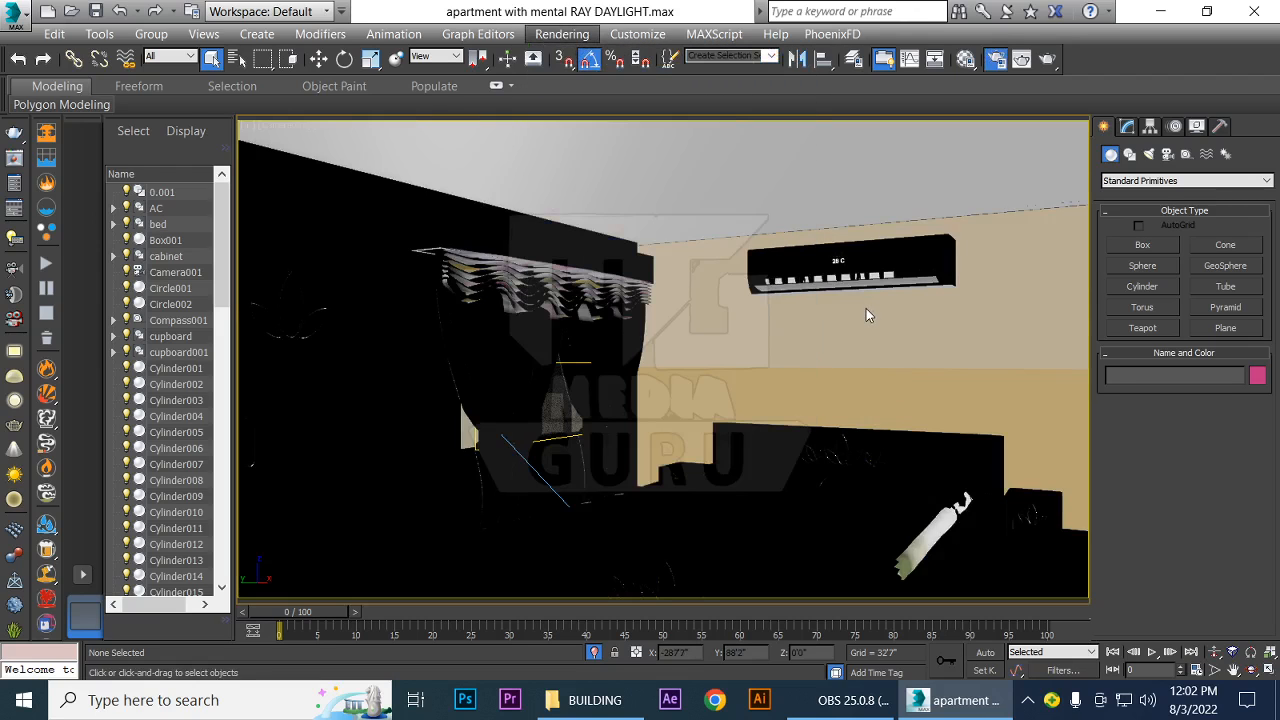
scroll(1125, 420, down, 8)
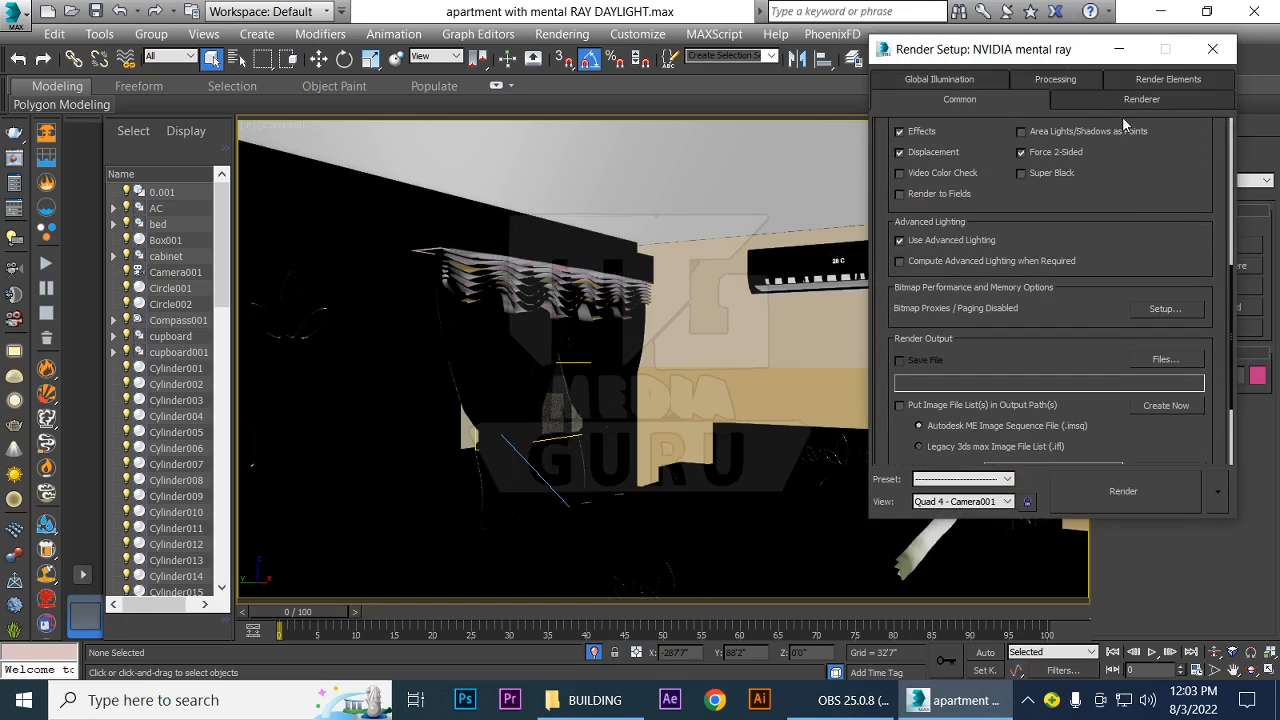
scroll(1100, 334, down, 2)
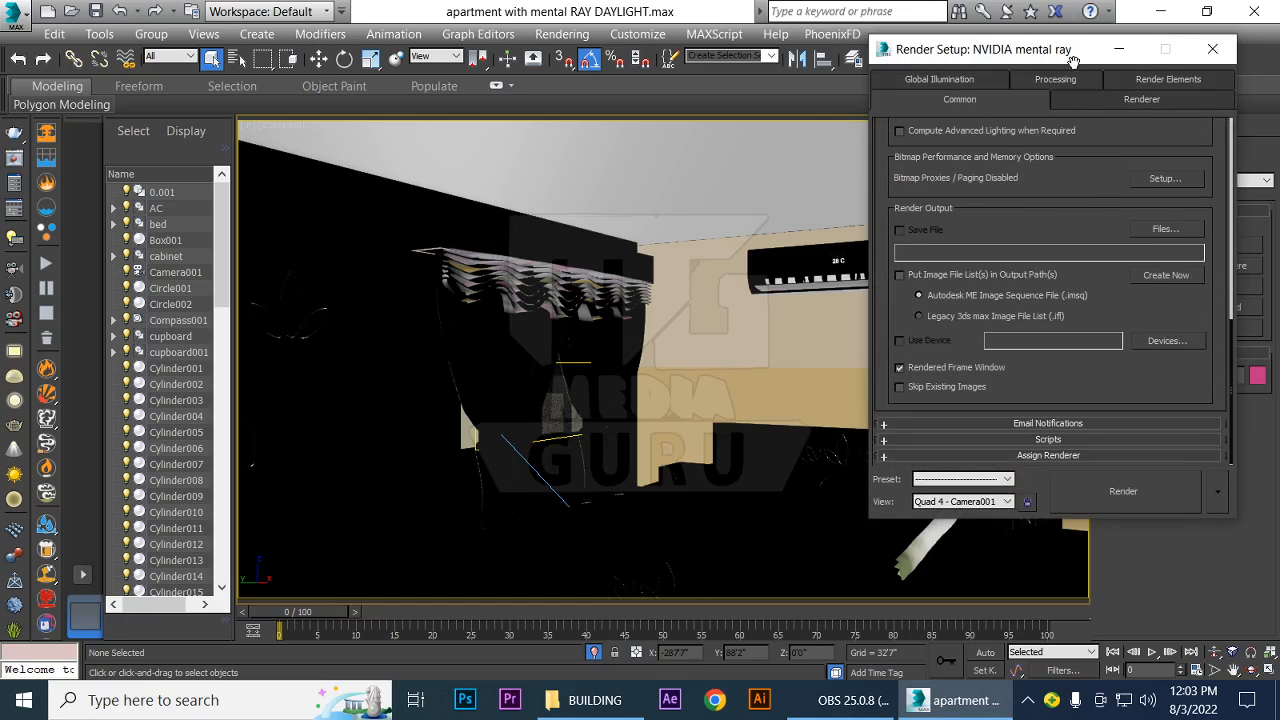
click(1050, 455)
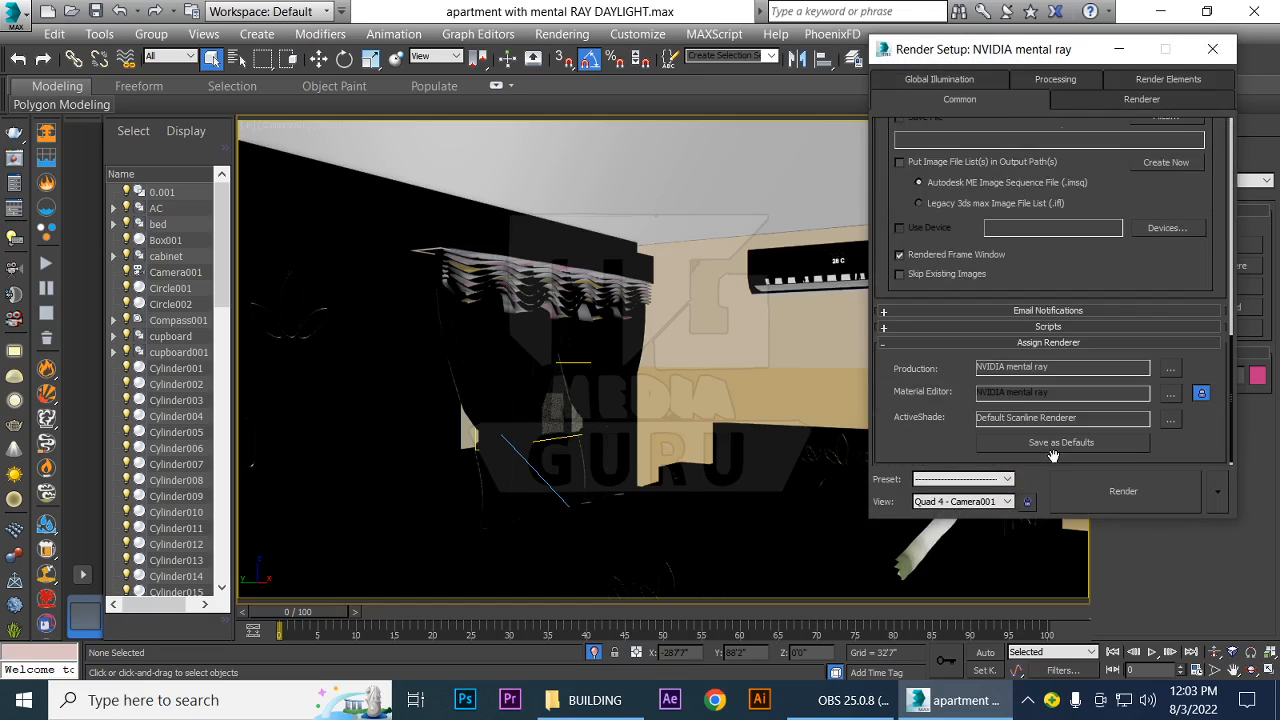
click(1170, 369)
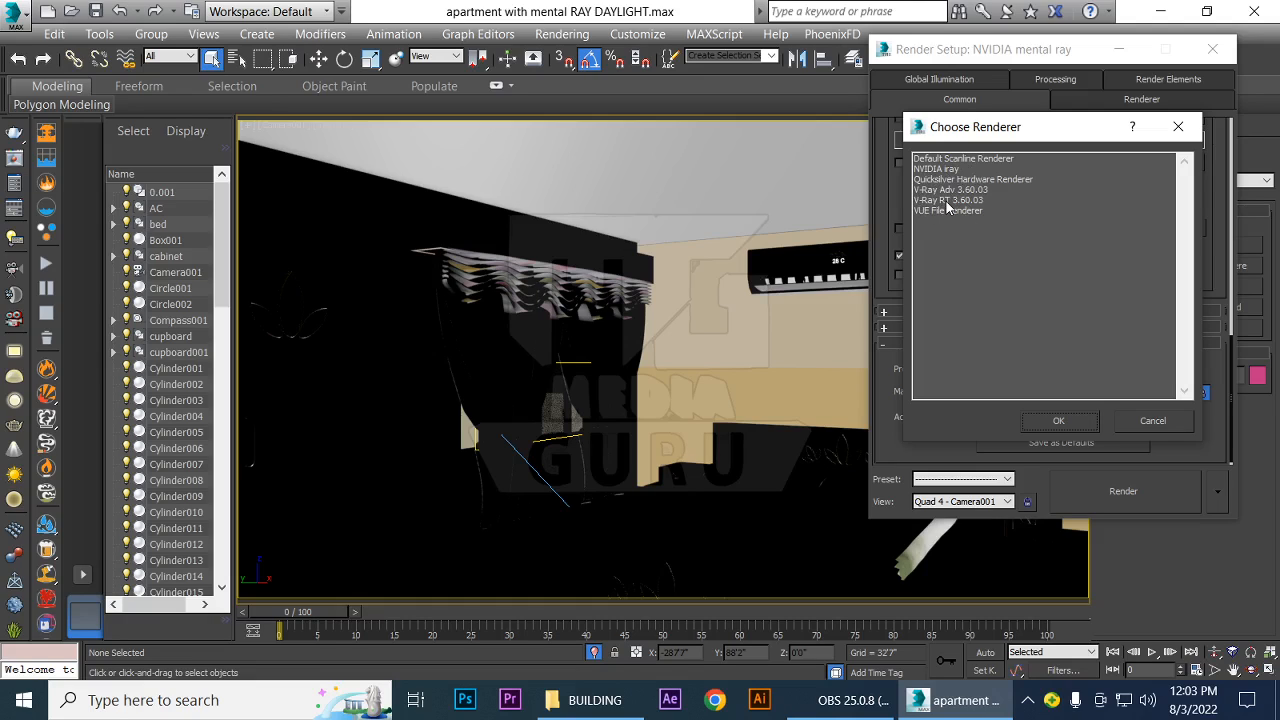
double_click(935, 189)
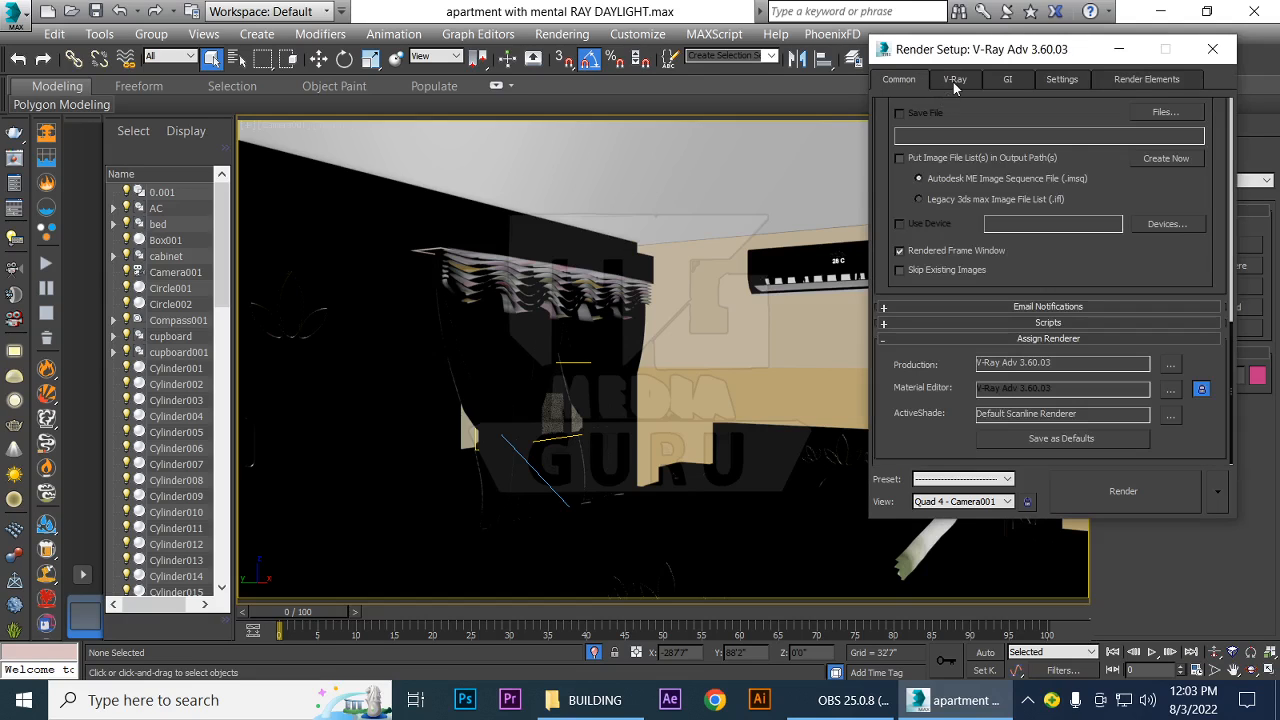
click(811, 705)
click(811, 705)
Expand the V-Ray frame buffer settings and set the image sampler type to Bucket, keeping the render mask at None
click(957, 80)
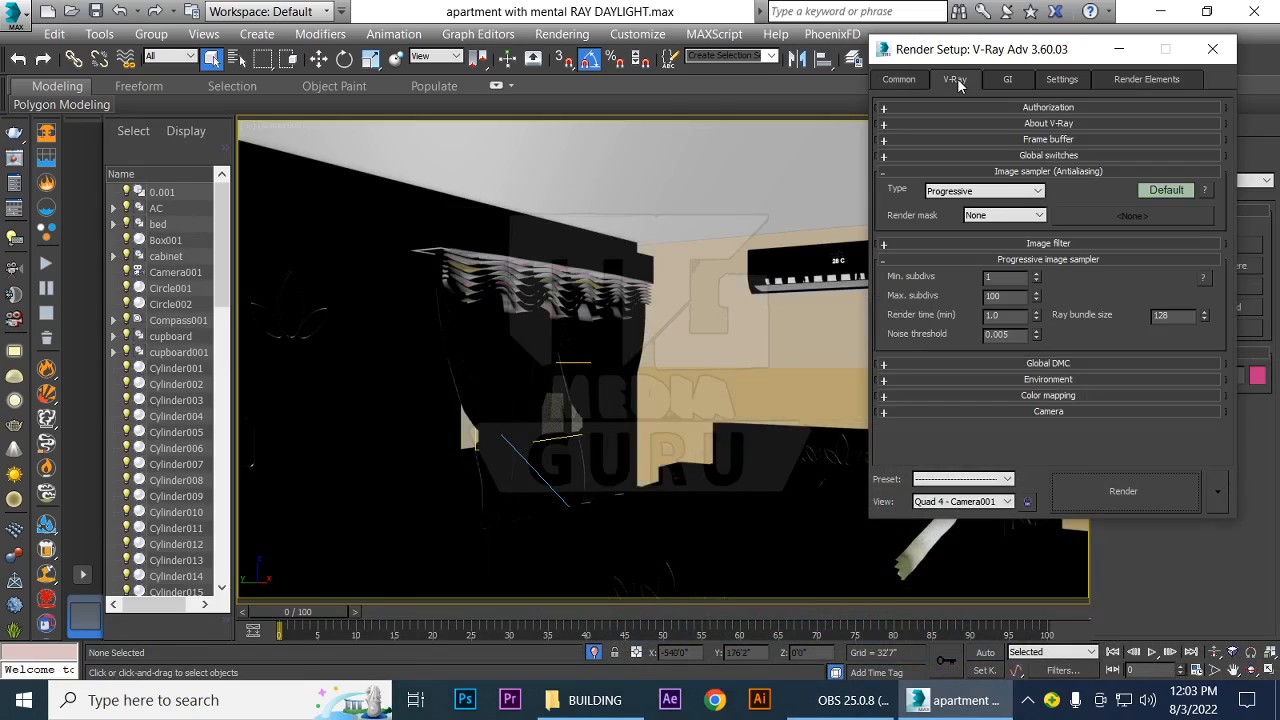
click(1048, 141)
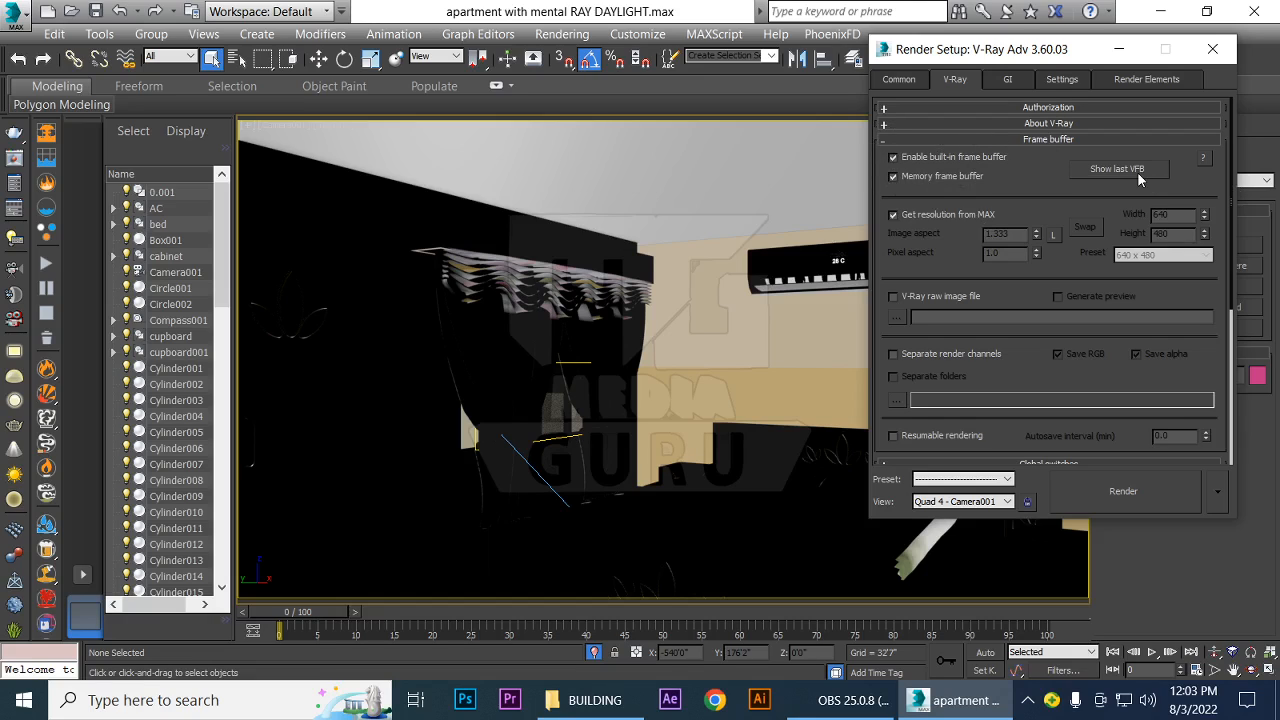
scroll(1149, 344, down, 4)
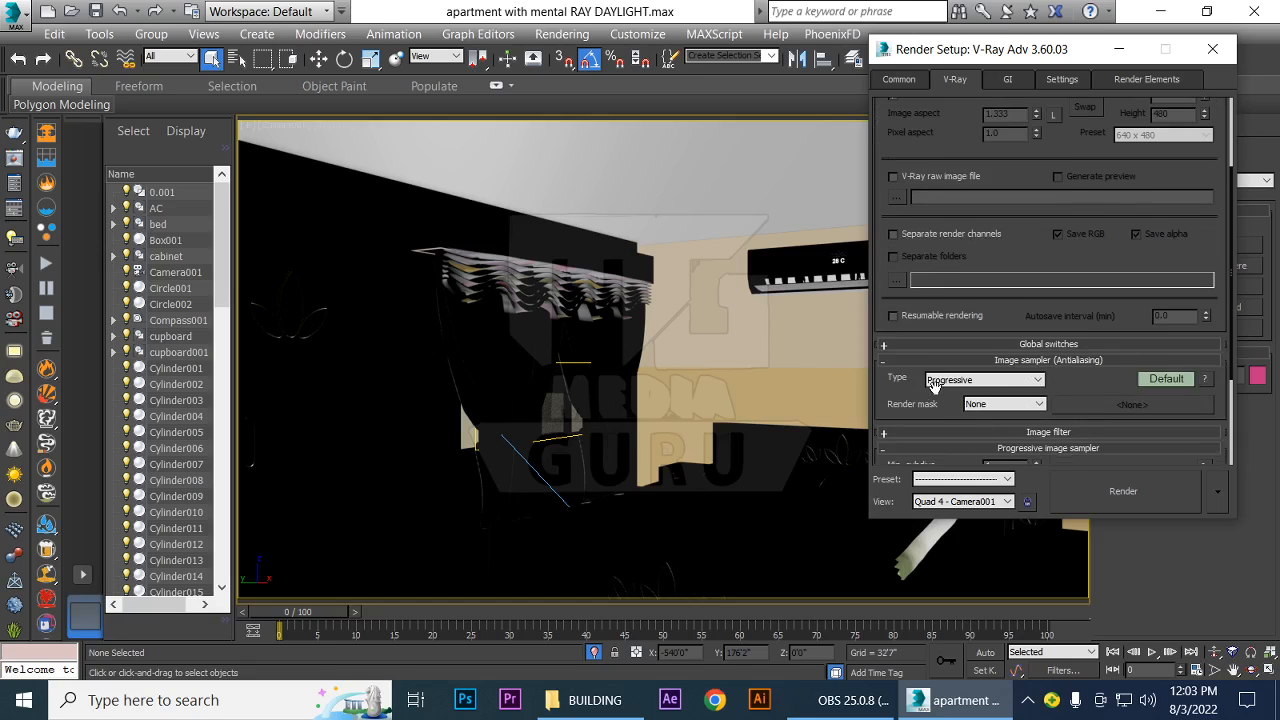
click(1038, 381)
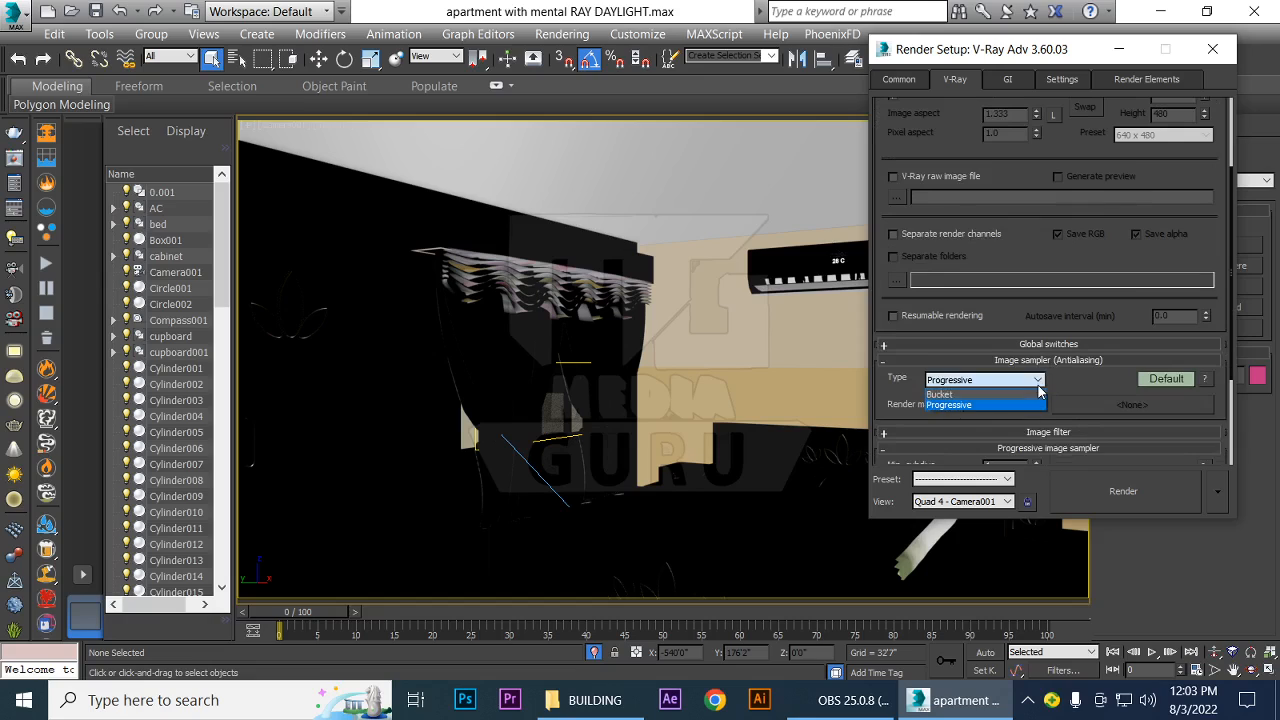
click(940, 395)
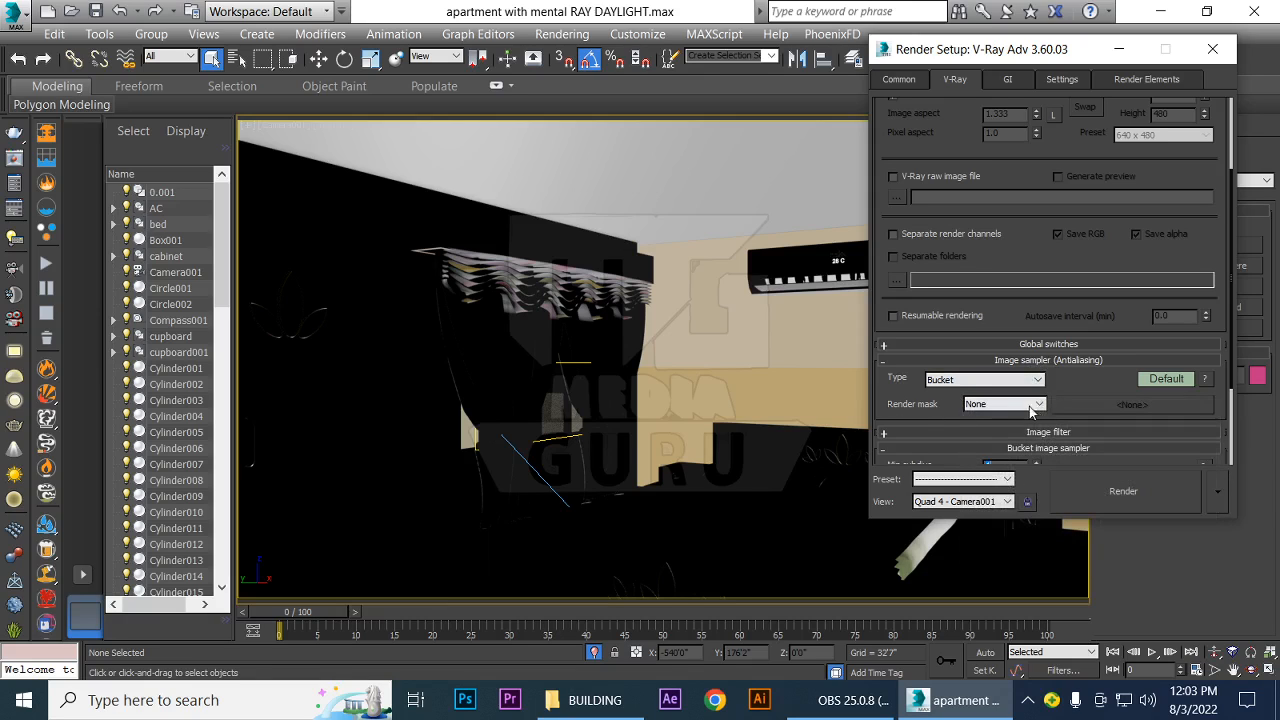
click(1034, 407)
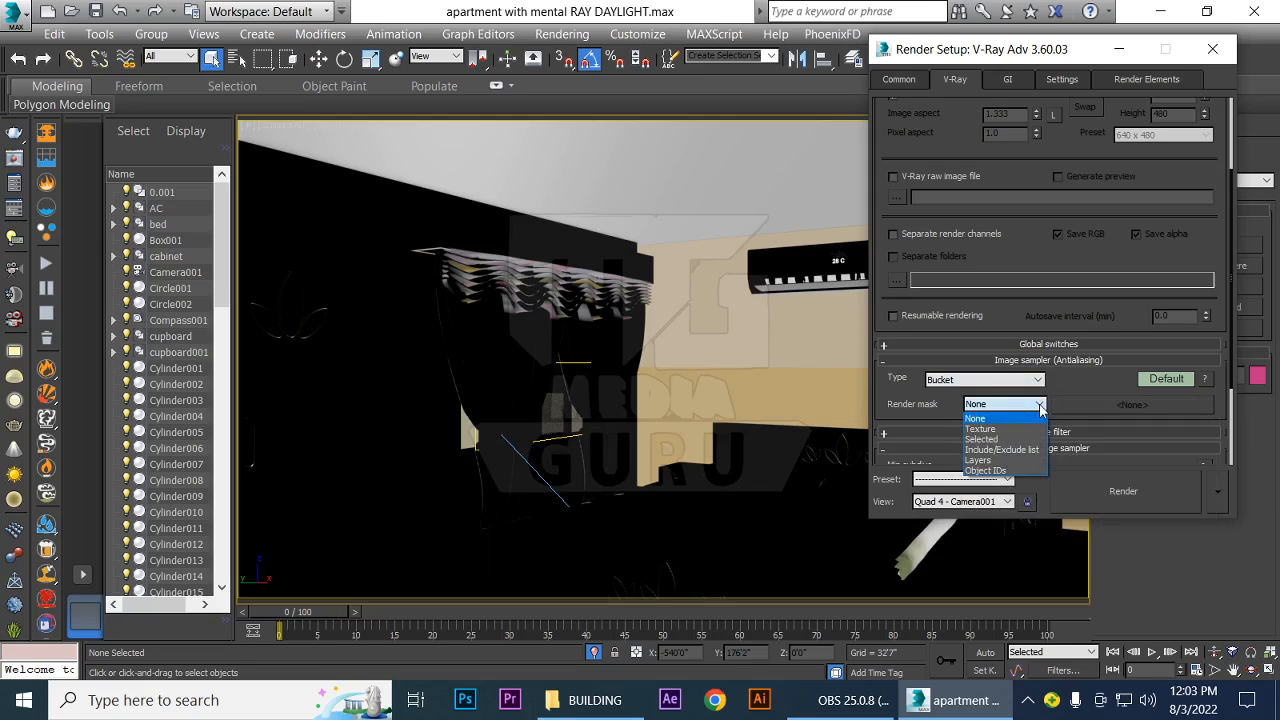
click(1040, 407)
scroll(1146, 416, down, 3)
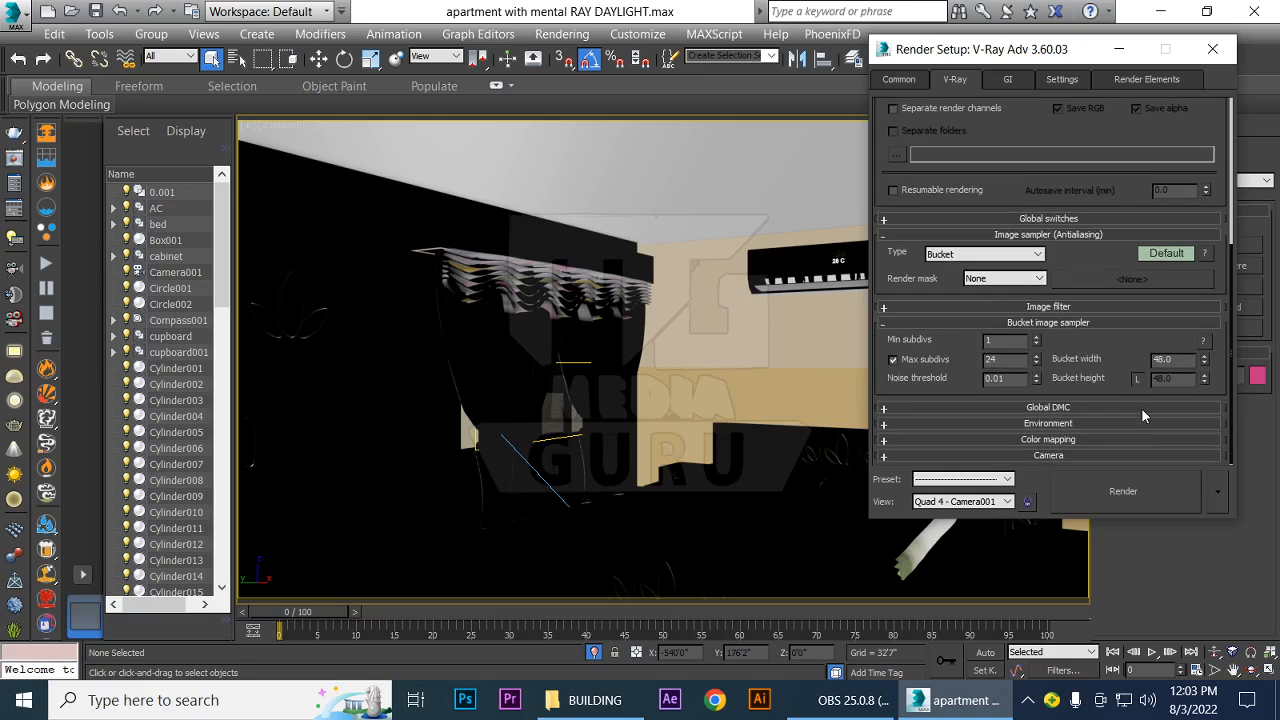
Set the V-Ray image filter to Catmull-Rom
click(1050, 306)
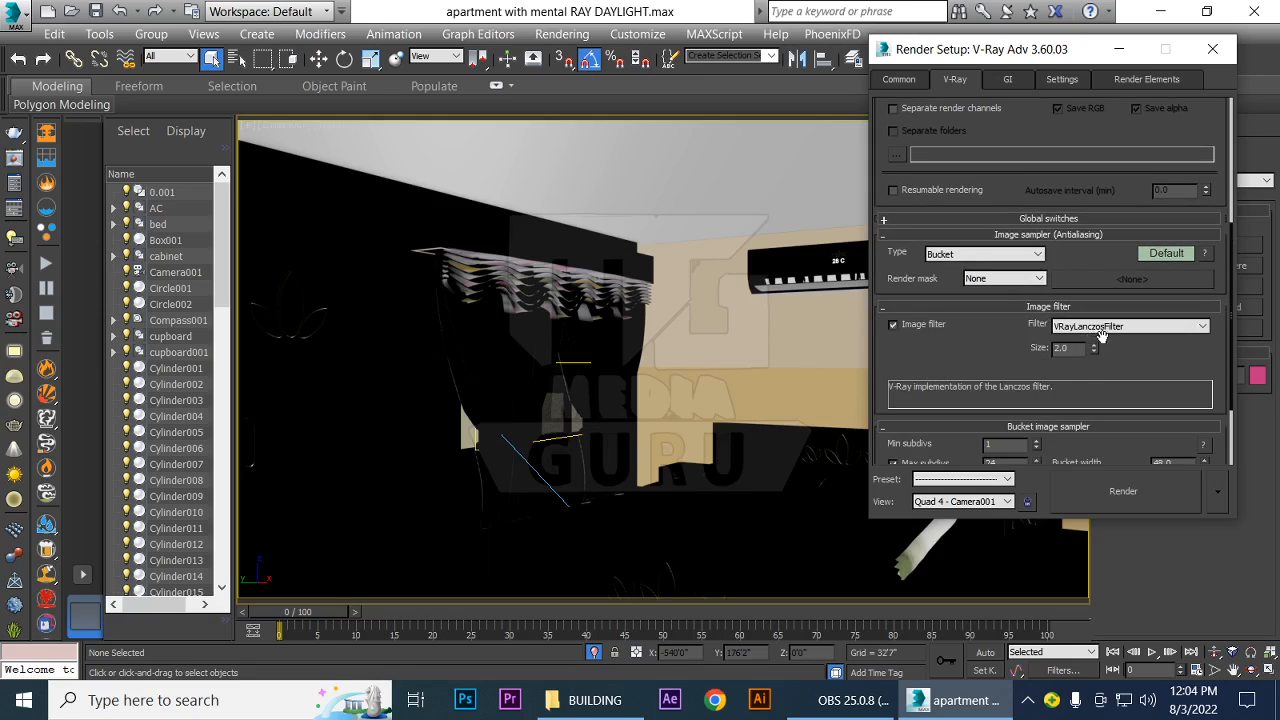
click(1203, 327)
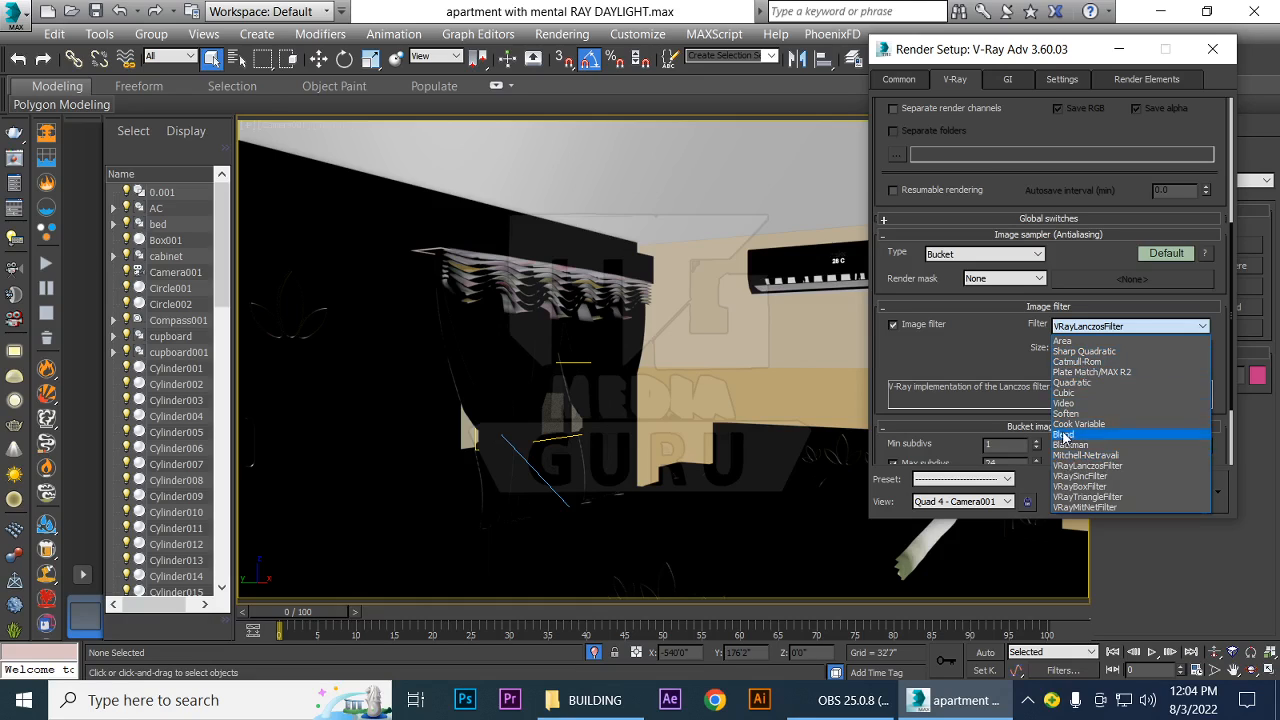
click(1060, 363)
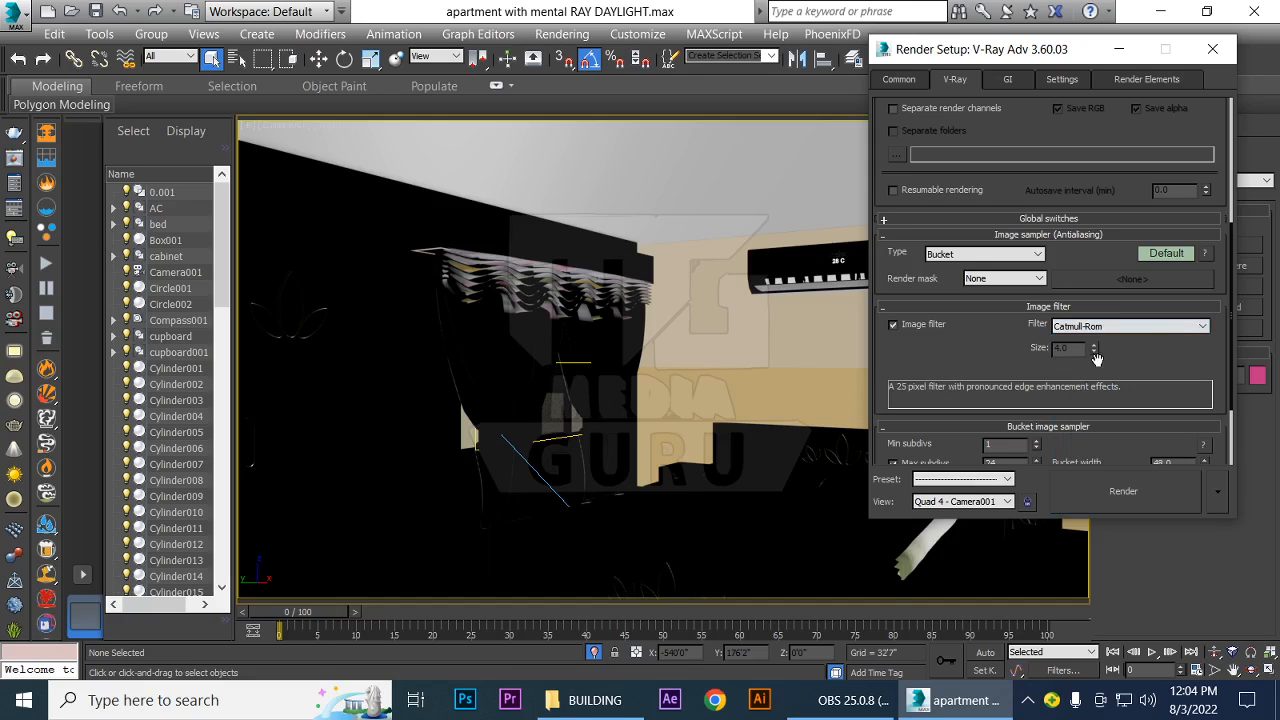
Expand the Global DMC and Environment settings and enable the GI environment
scroll(973, 356, down, 3)
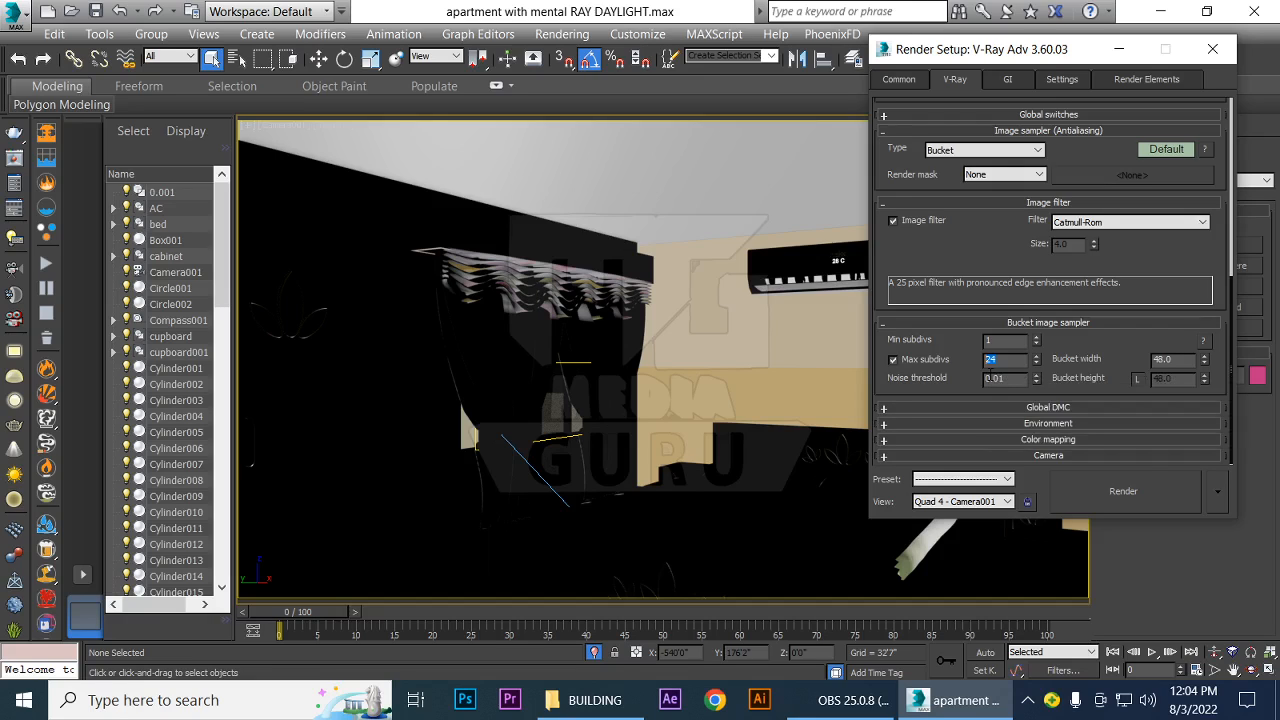
click(1098, 341)
click(885, 413)
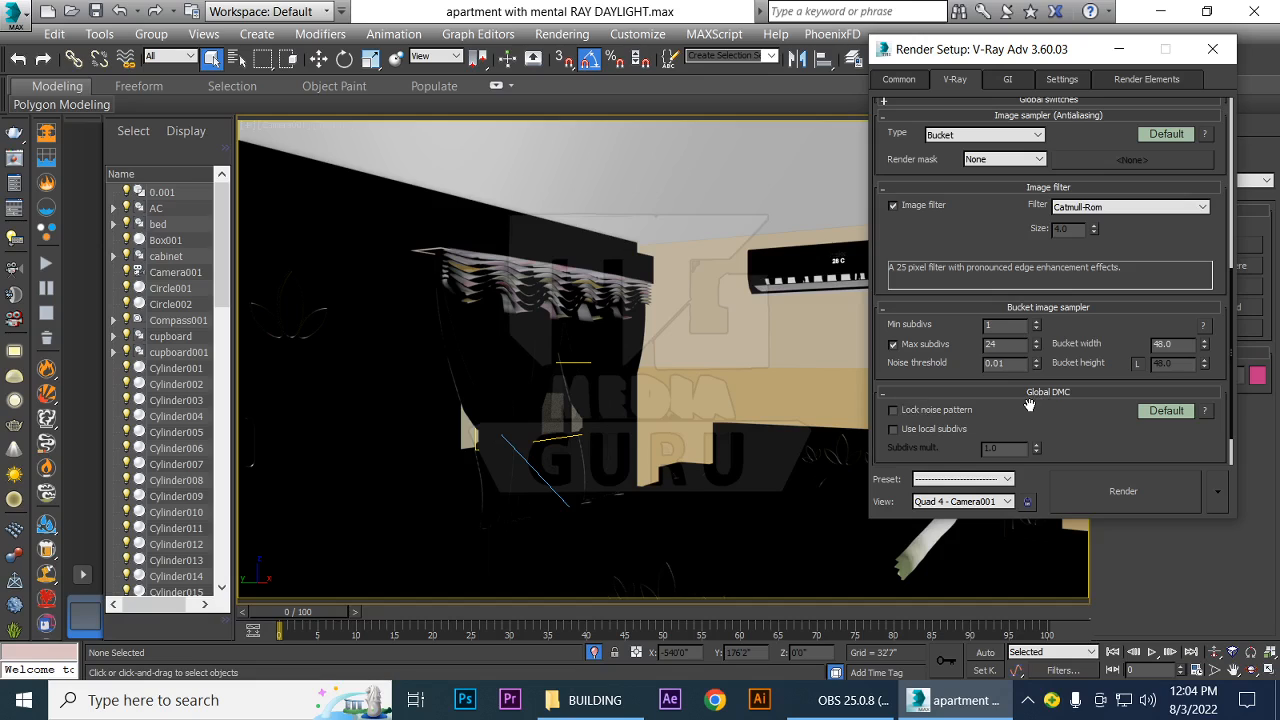
scroll(1082, 360, down, 2)
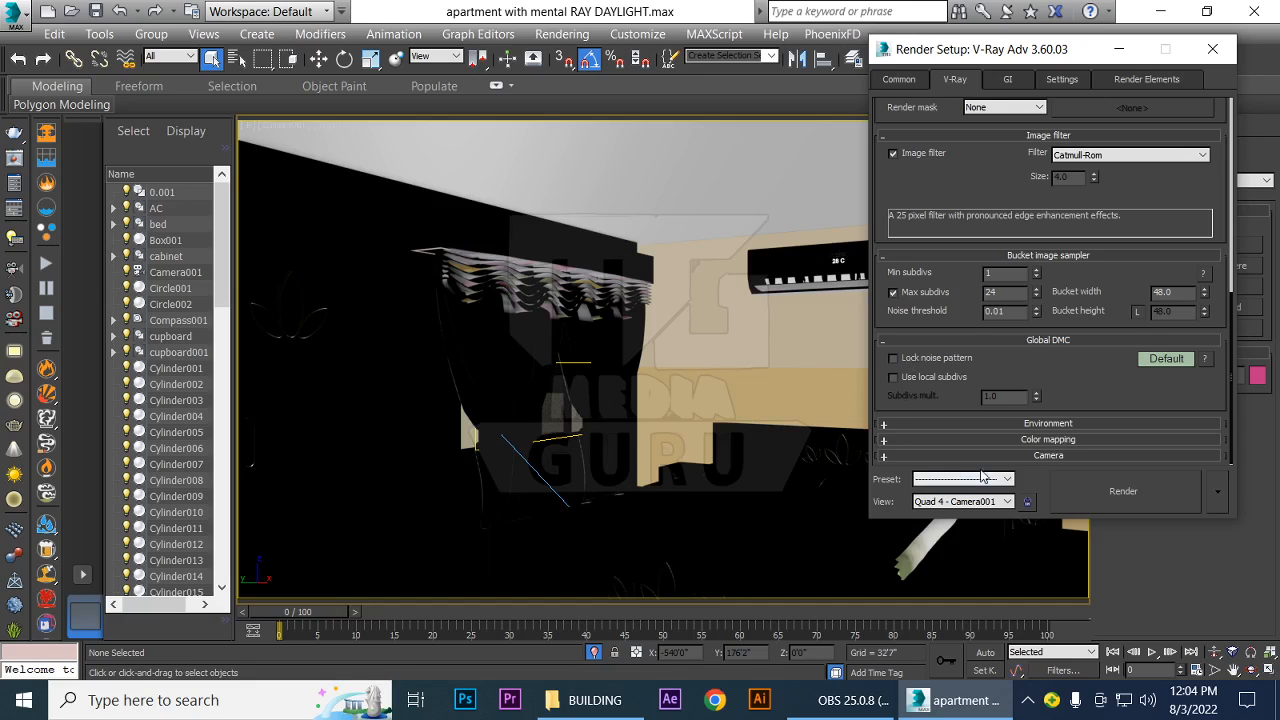
click(884, 428)
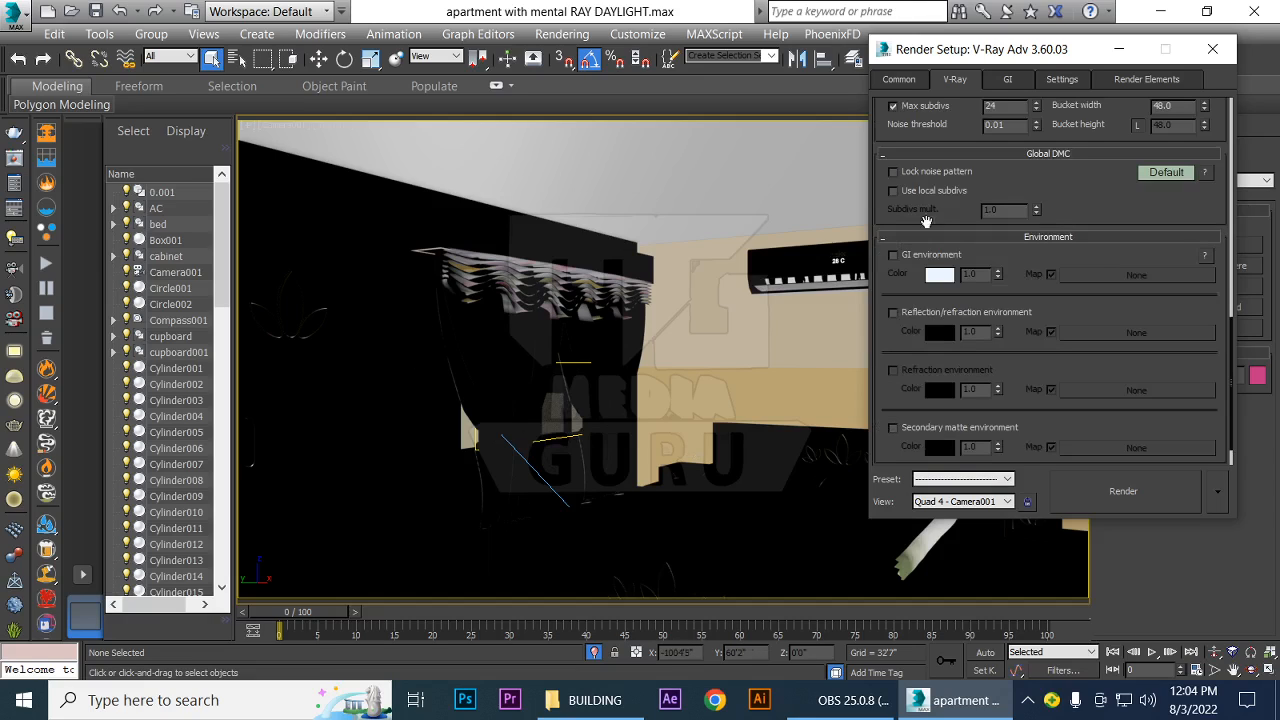
click(893, 256)
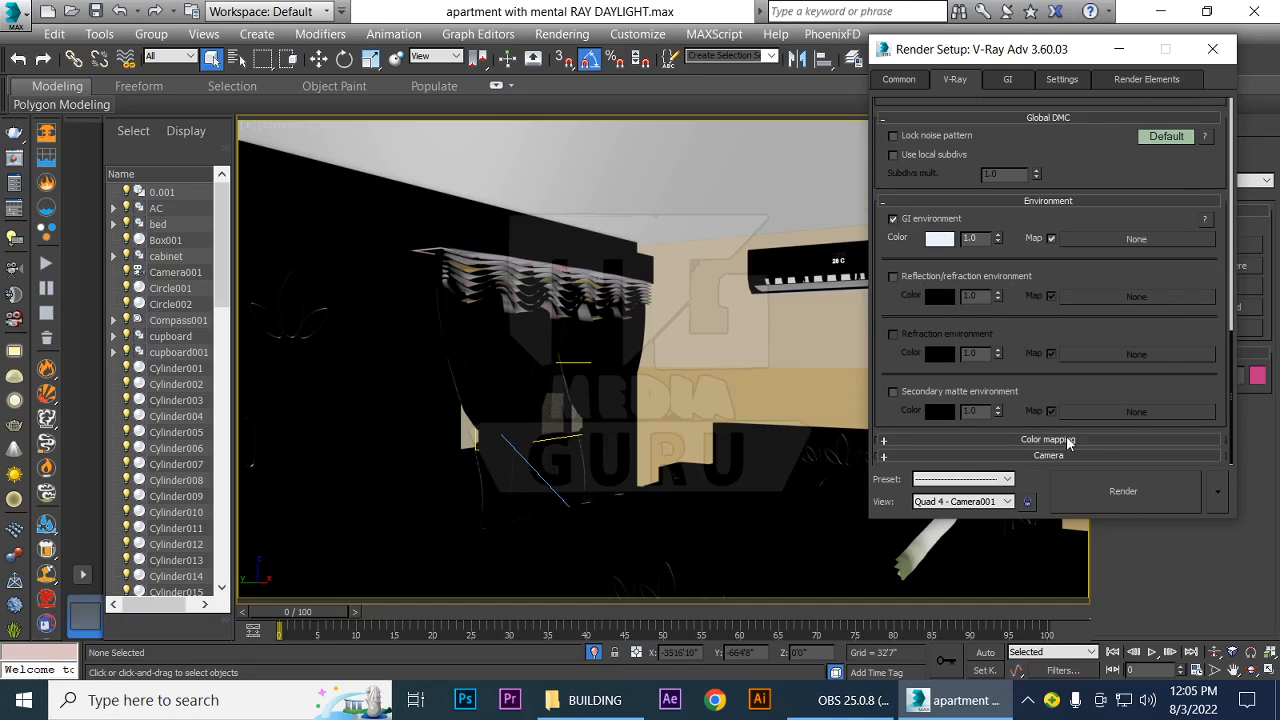
Set the V-Ray color mapping type to Linear multiply
click(884, 442)
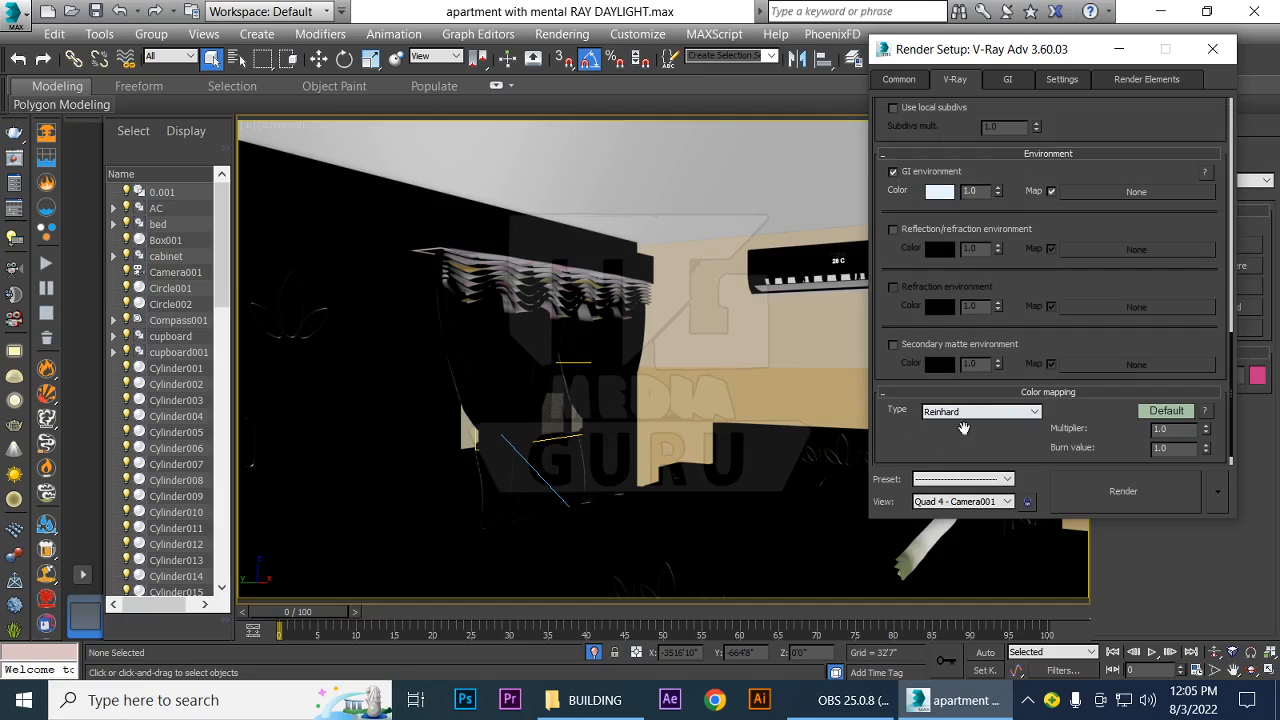
click(1035, 415)
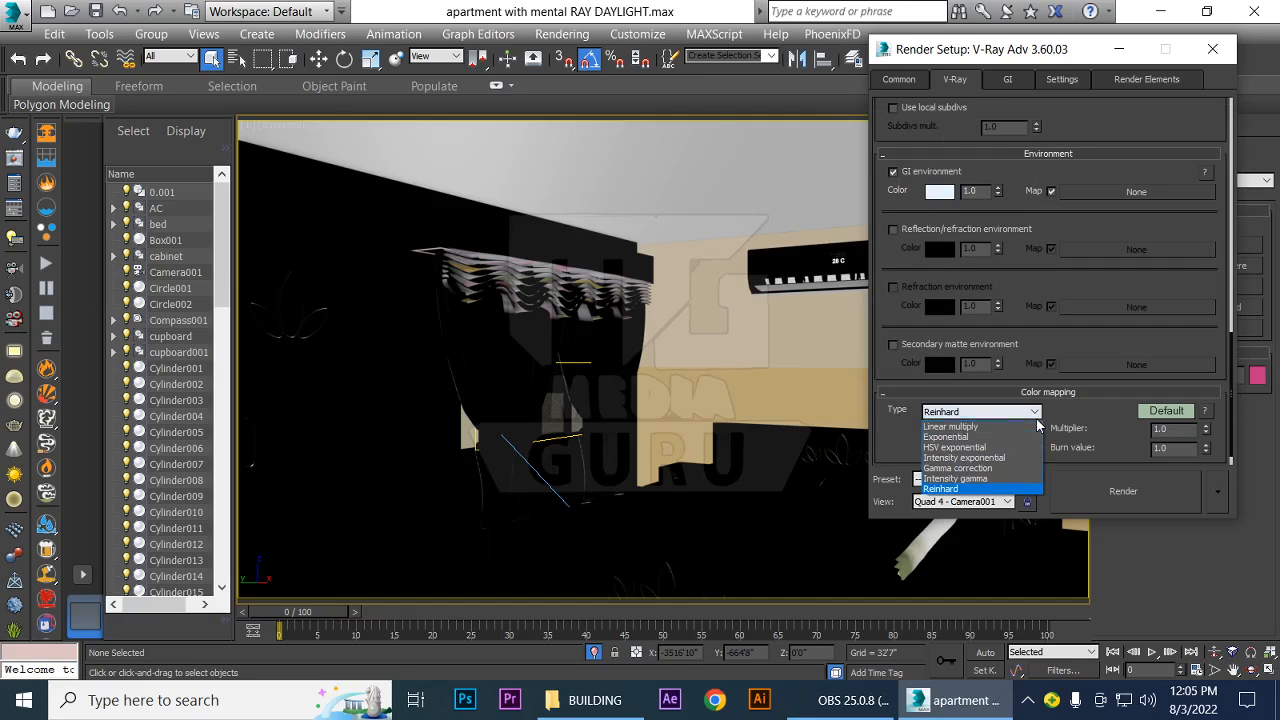
click(963, 428)
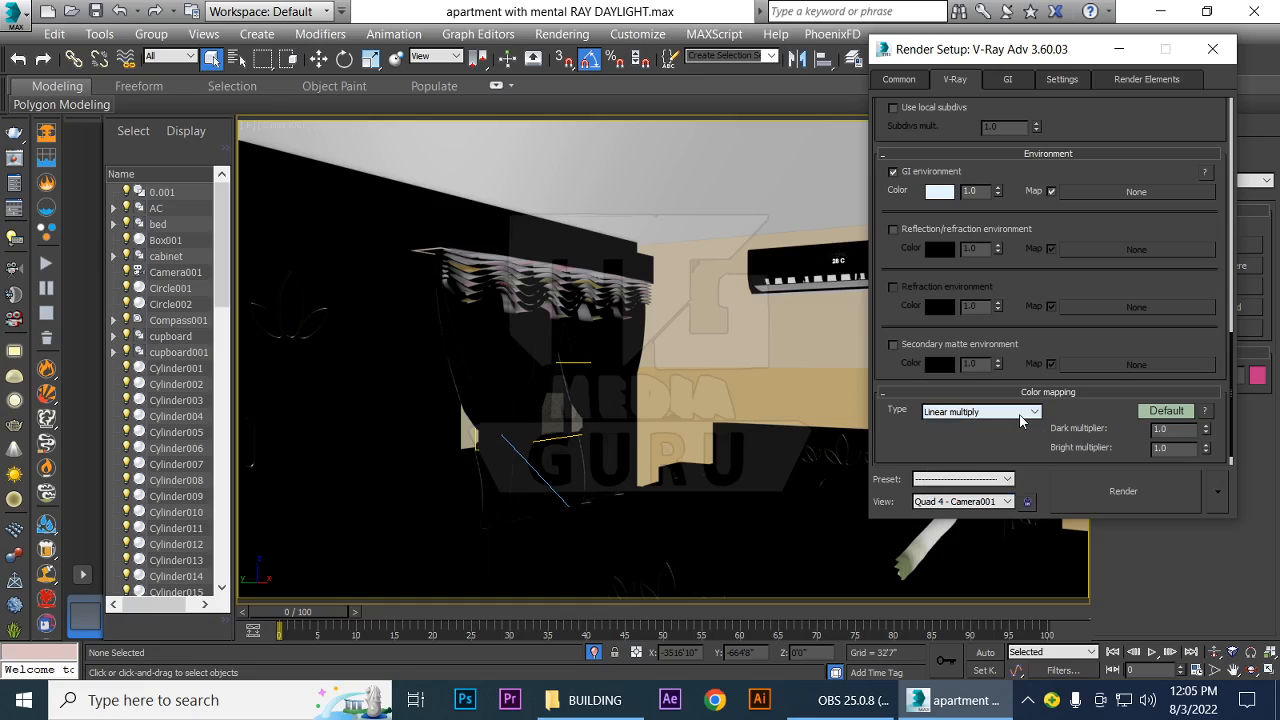
Set the primary global illumination engine to Irradiance map, leaving Light cache as the secondary engine
scroll(964, 400, down, 1)
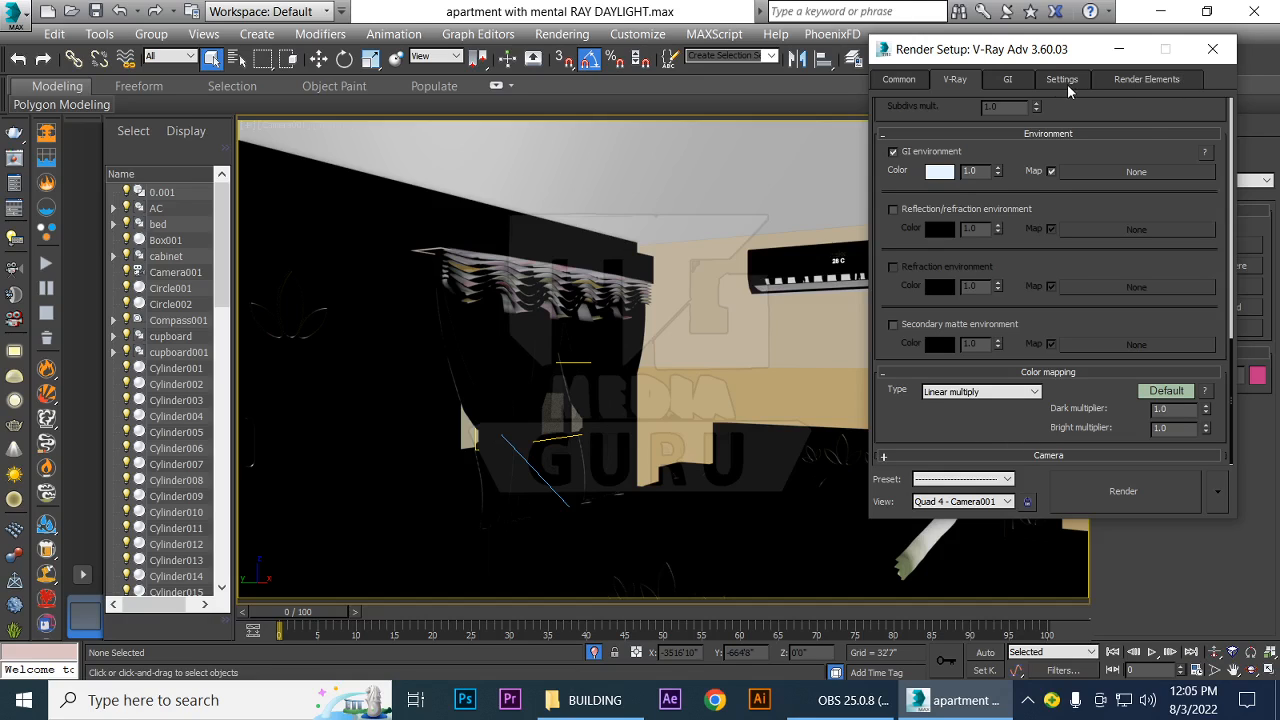
click(1008, 82)
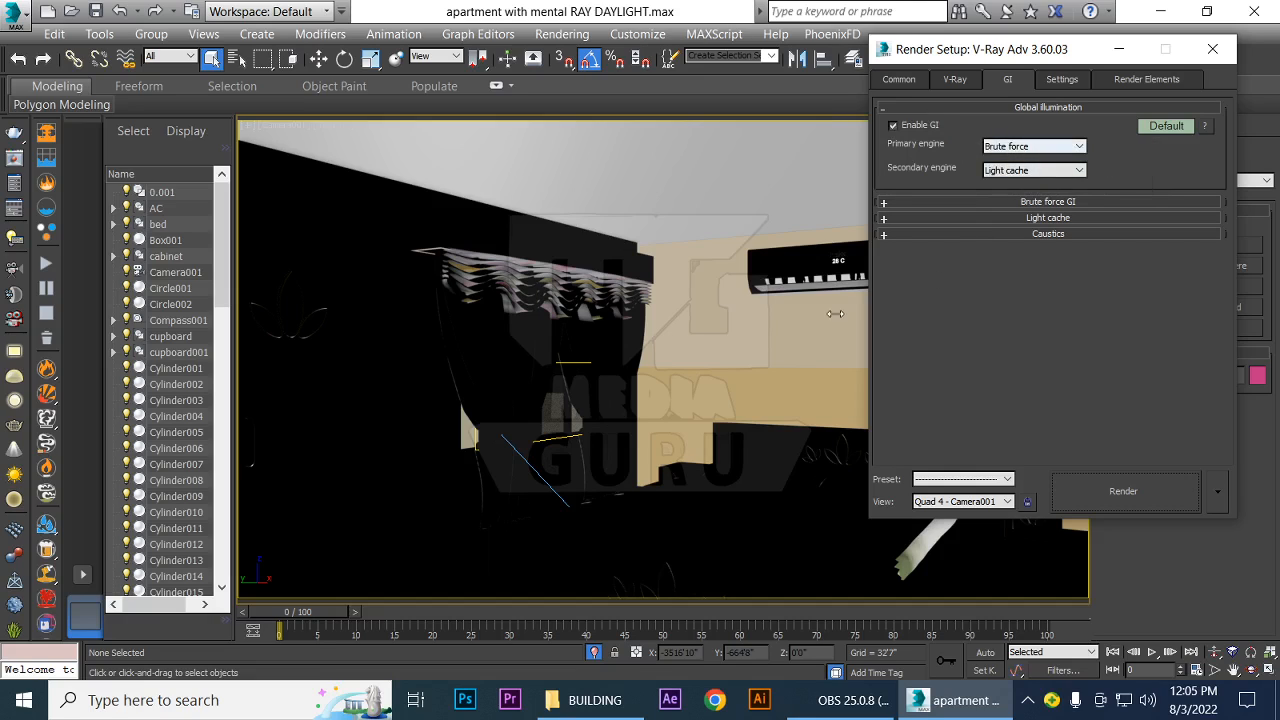
click(1085, 147)
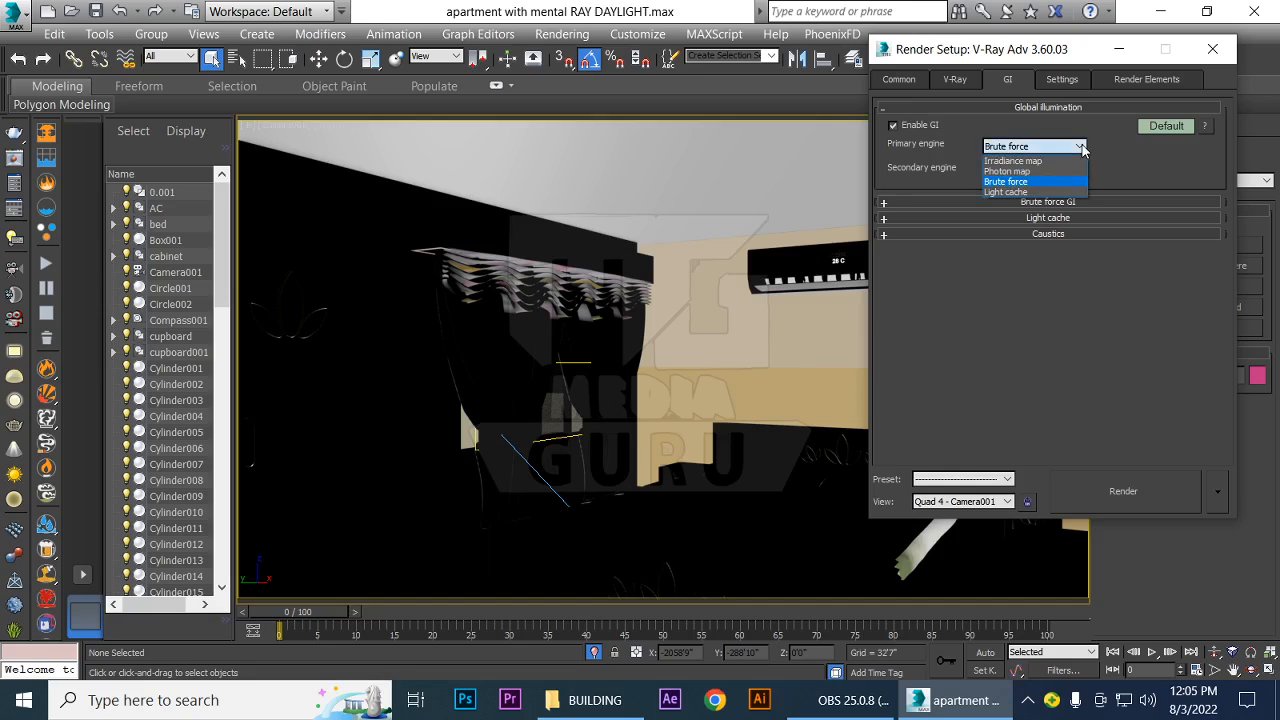
click(1015, 161)
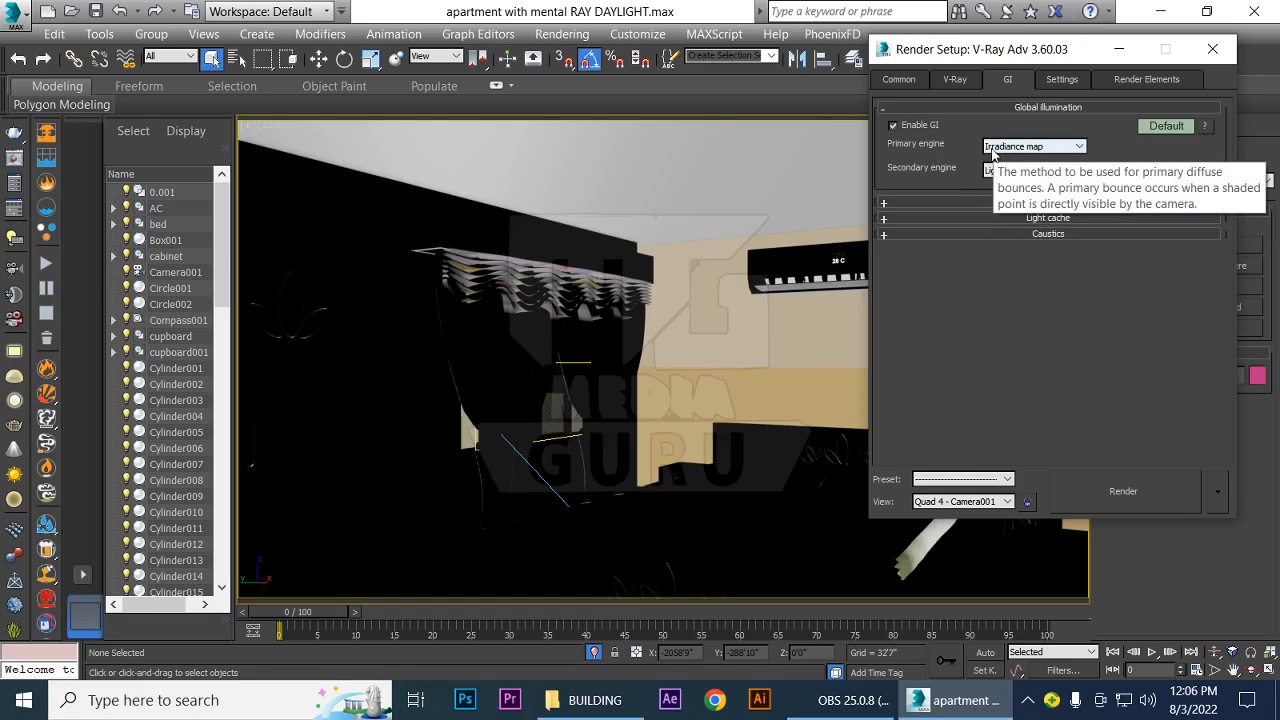
click(1080, 147)
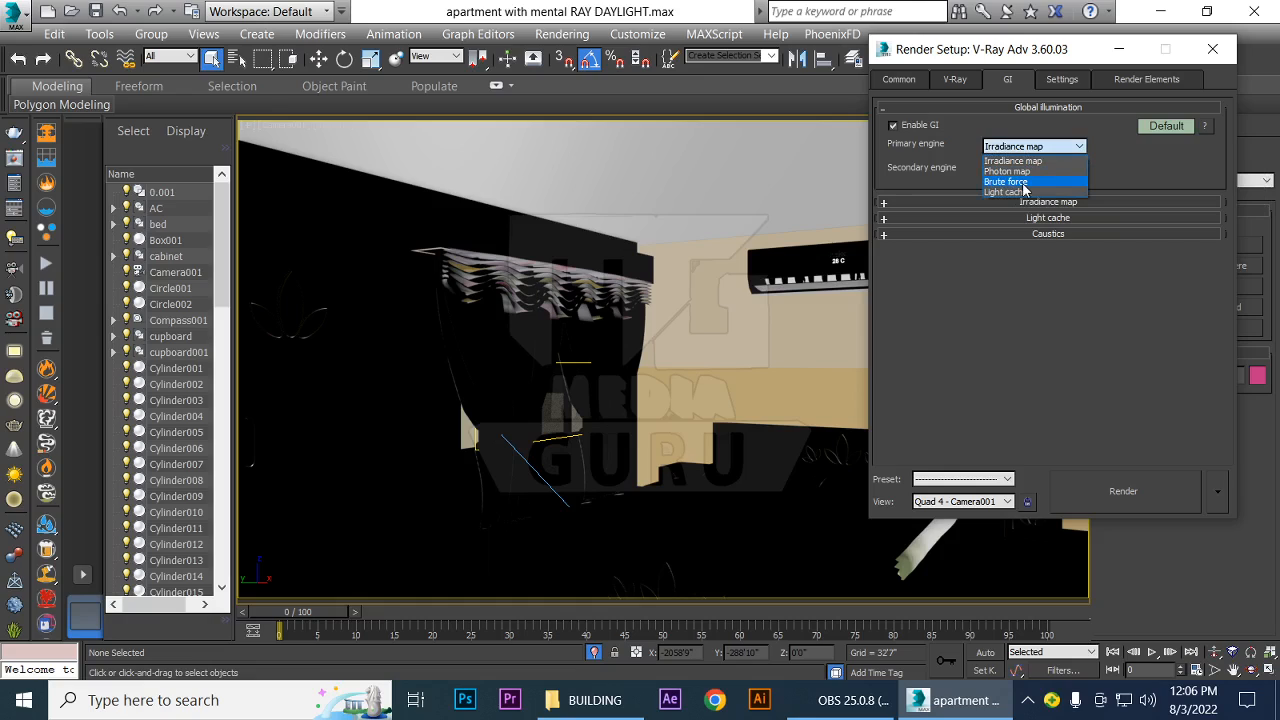
click(1146, 172)
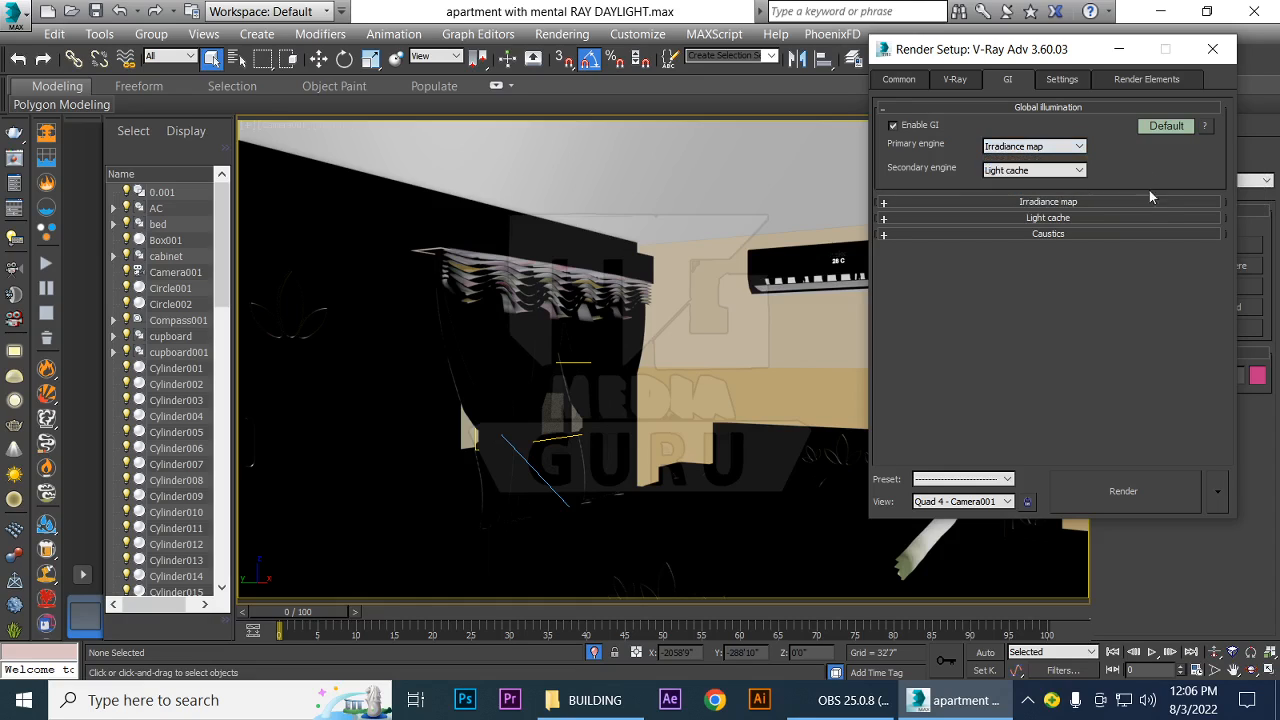
Expand the irradiance map settings and set the preset to Very low, keeping the mode at Single frame
click(886, 204)
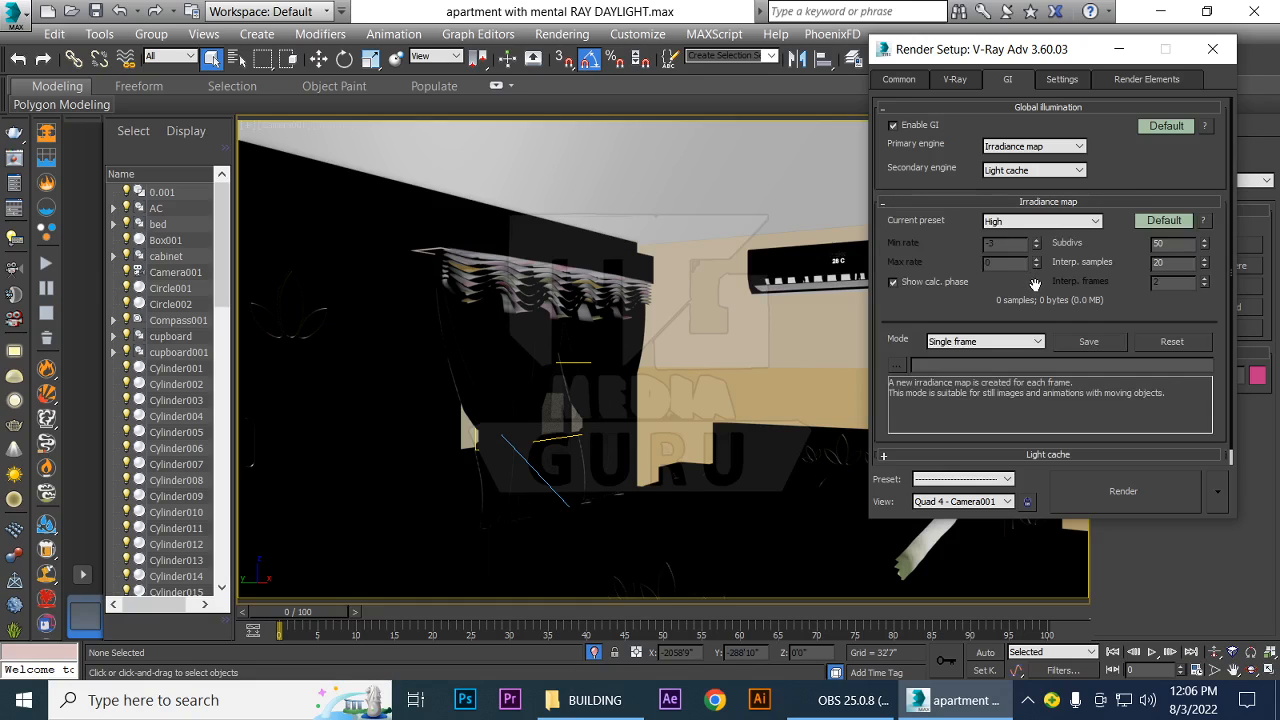
click(1092, 223)
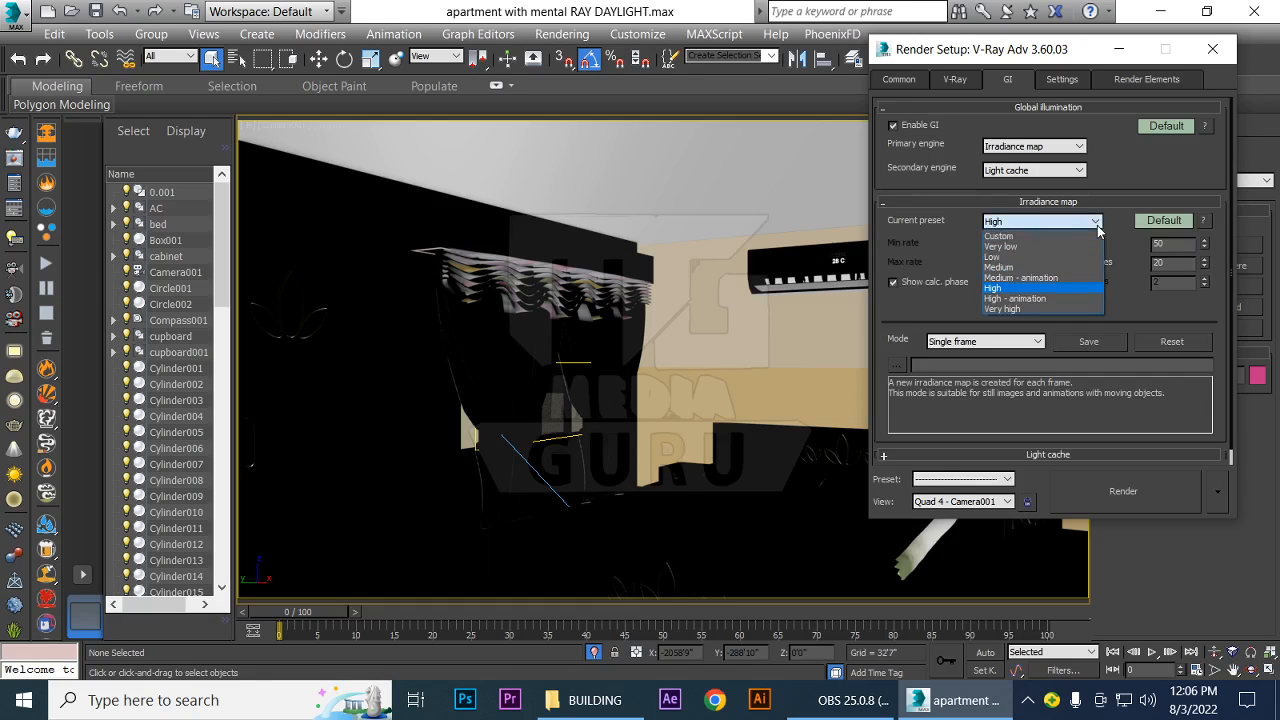
click(1001, 246)
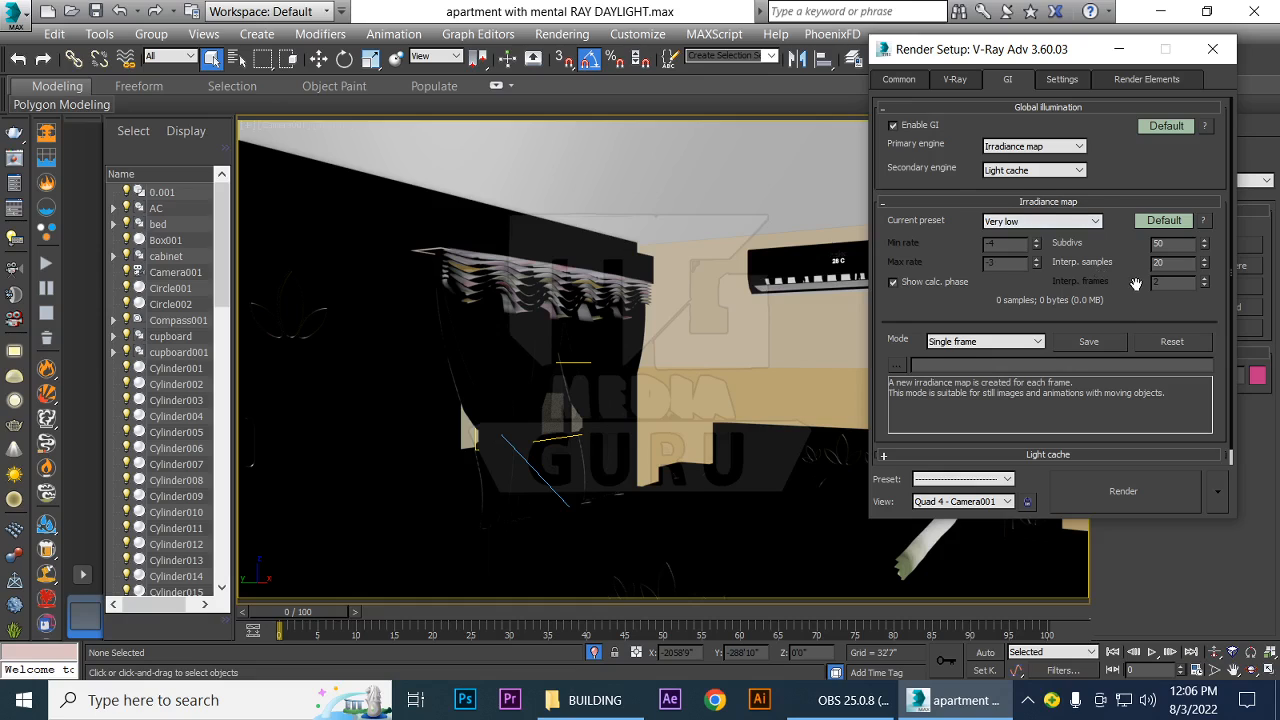
scroll(1136, 284, down, 1)
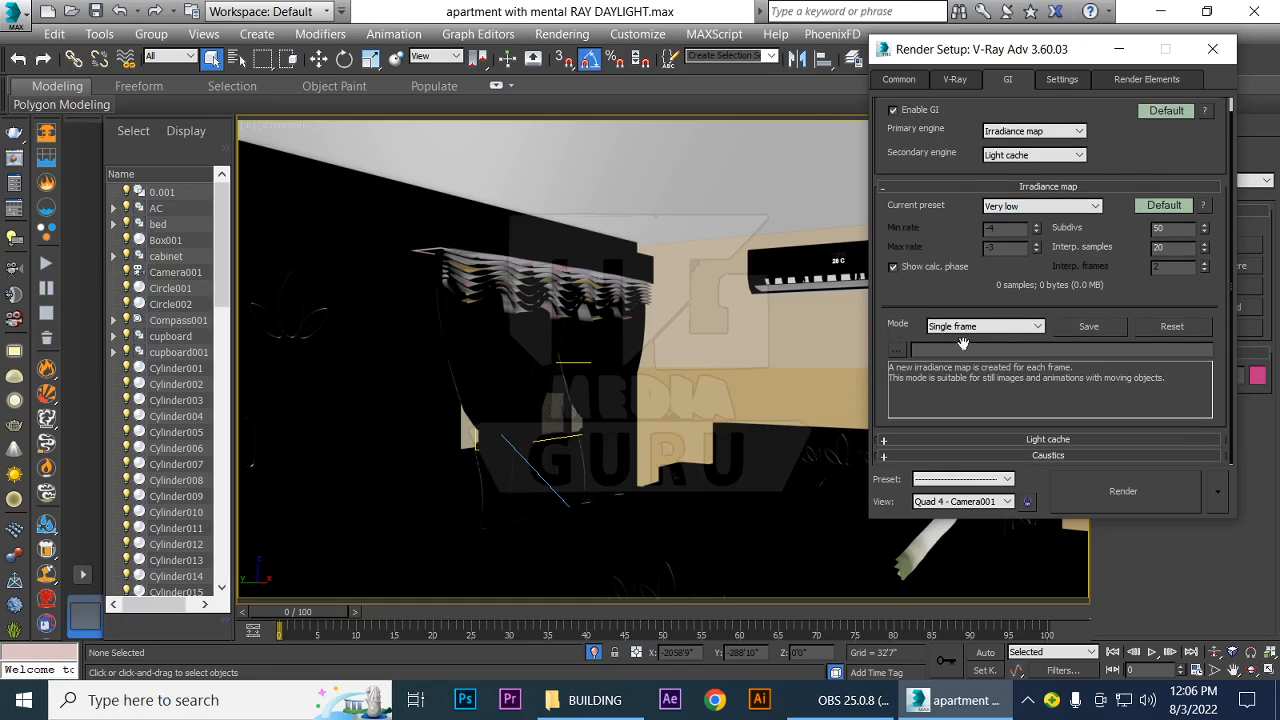
click(1036, 327)
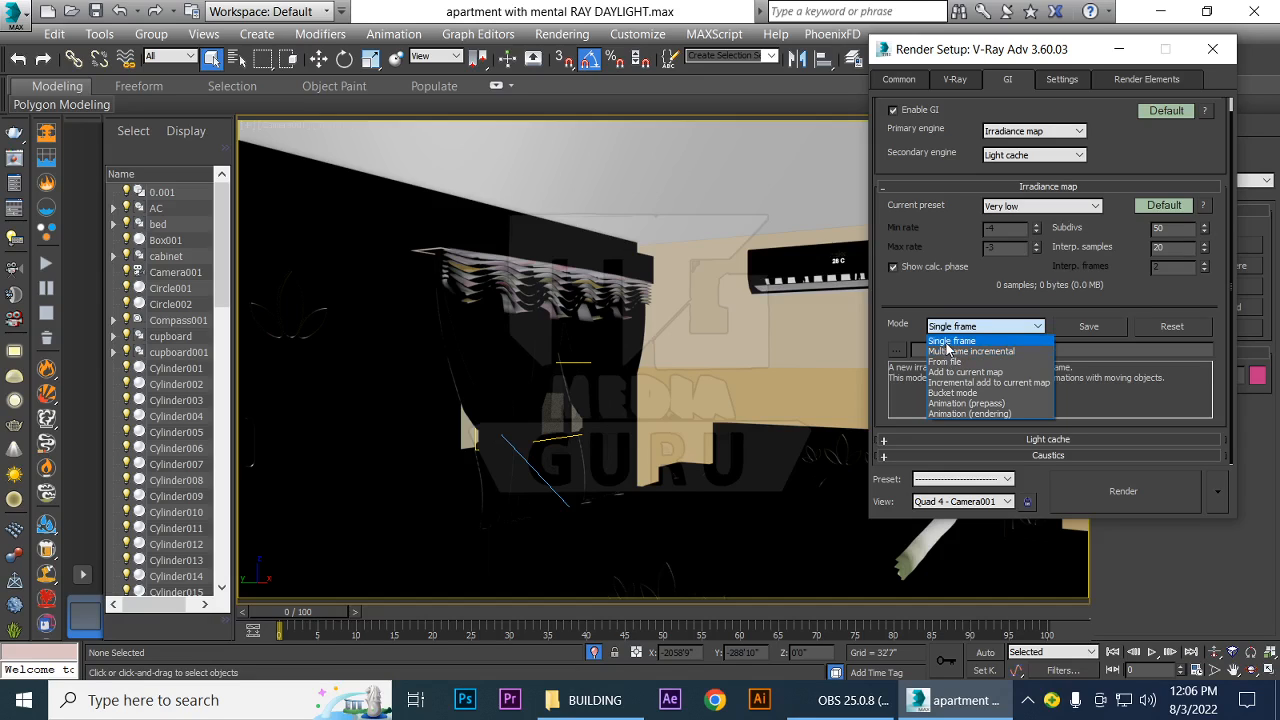
click(951, 341)
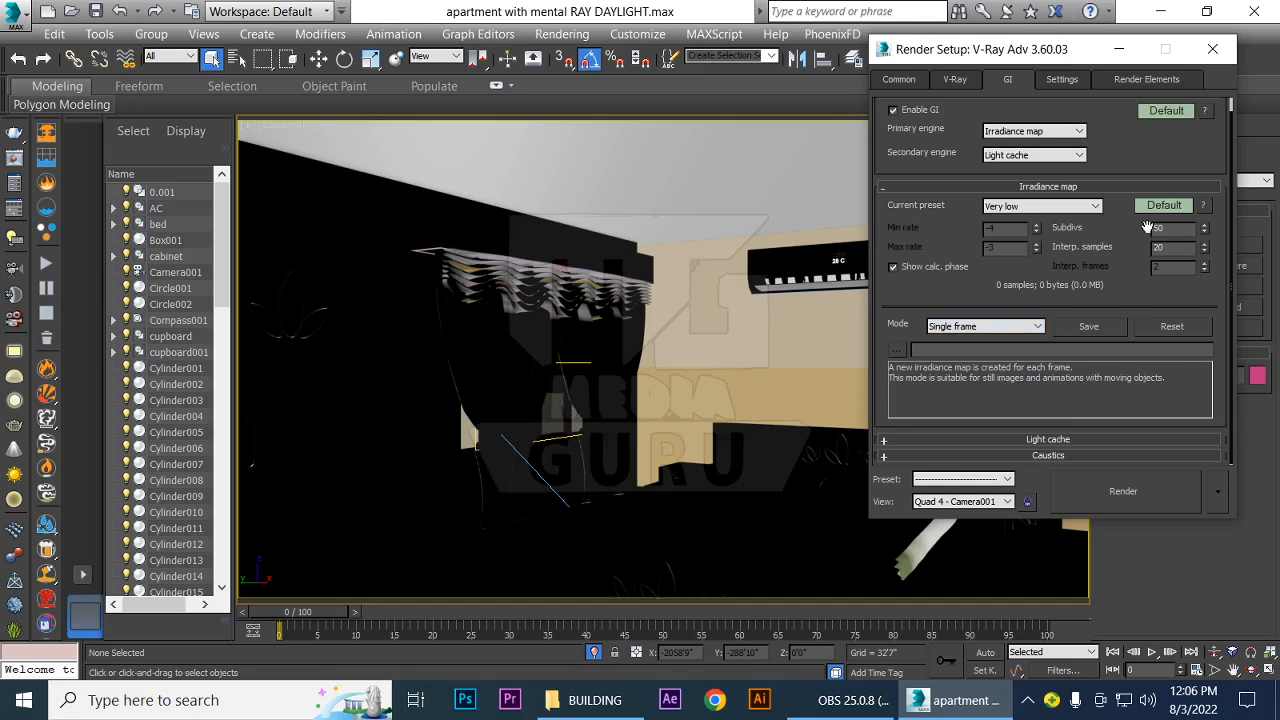
Expand and review the Light cache settings, keeping the subdivs at 1000 and the mode at Single frame
click(1034, 439)
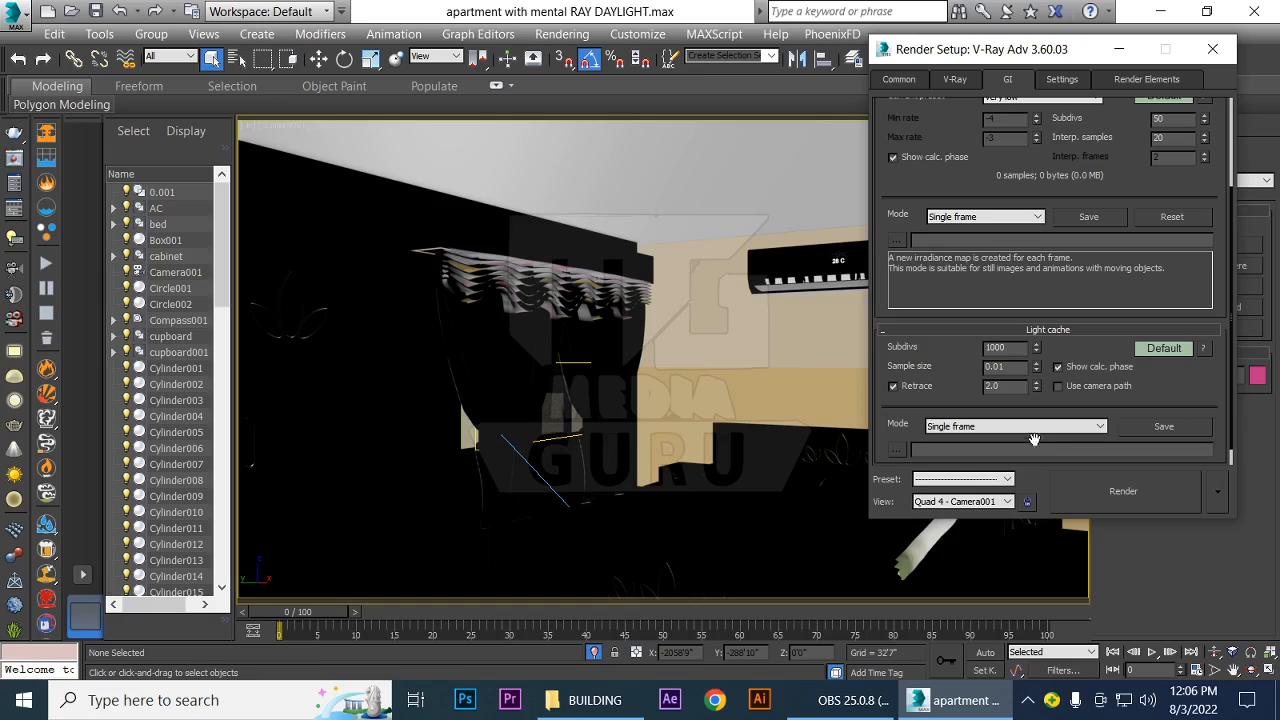
drag(955, 351, 952, 311)
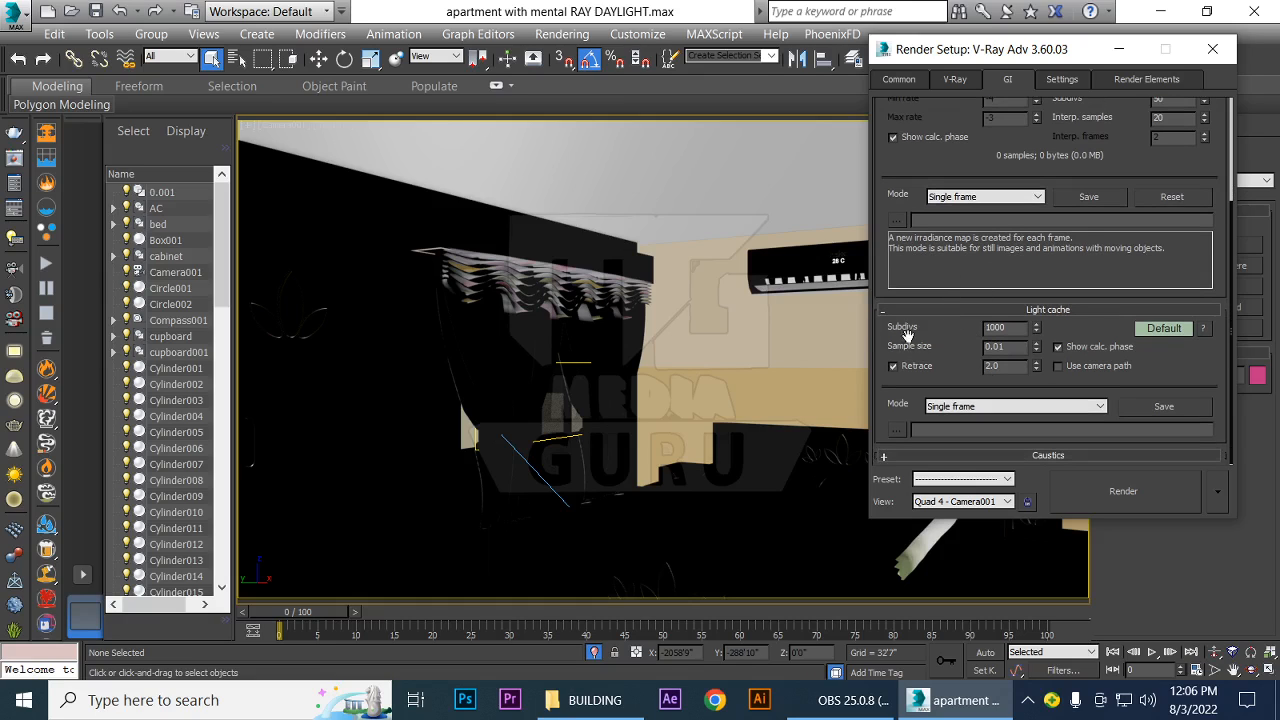
click(1012, 328)
double_click(1012, 328)
click(975, 408)
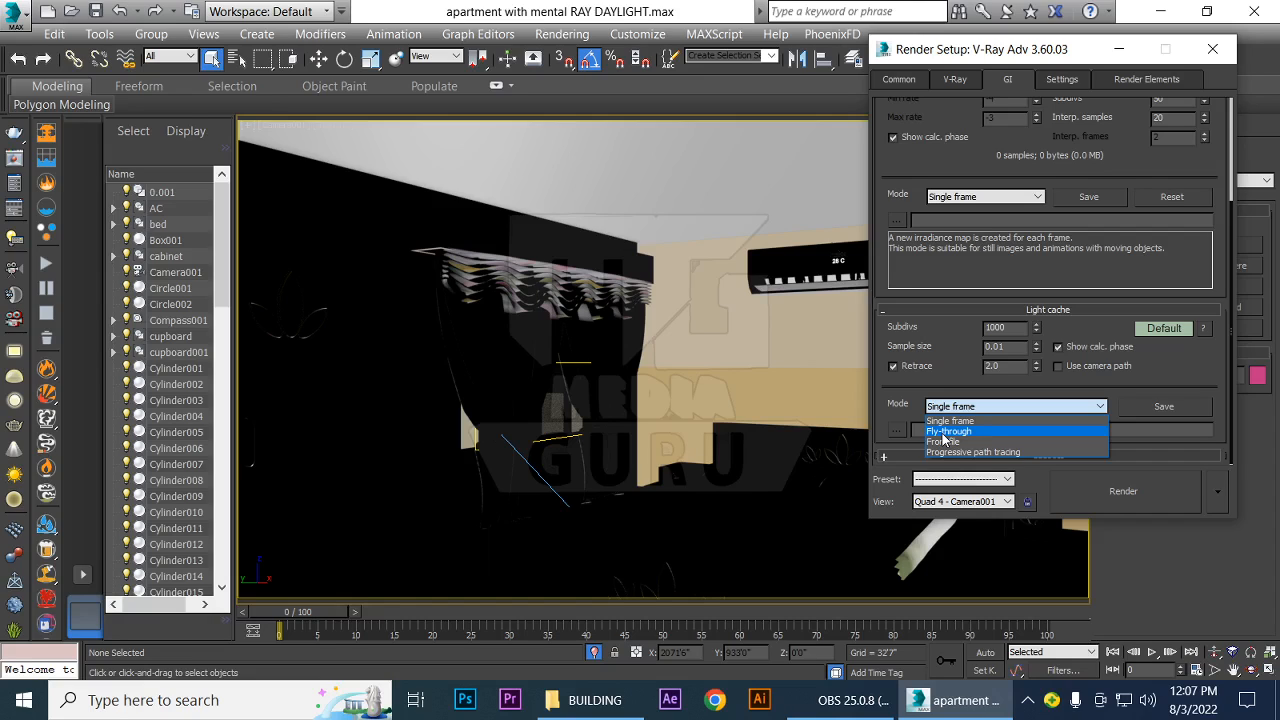
click(961, 373)
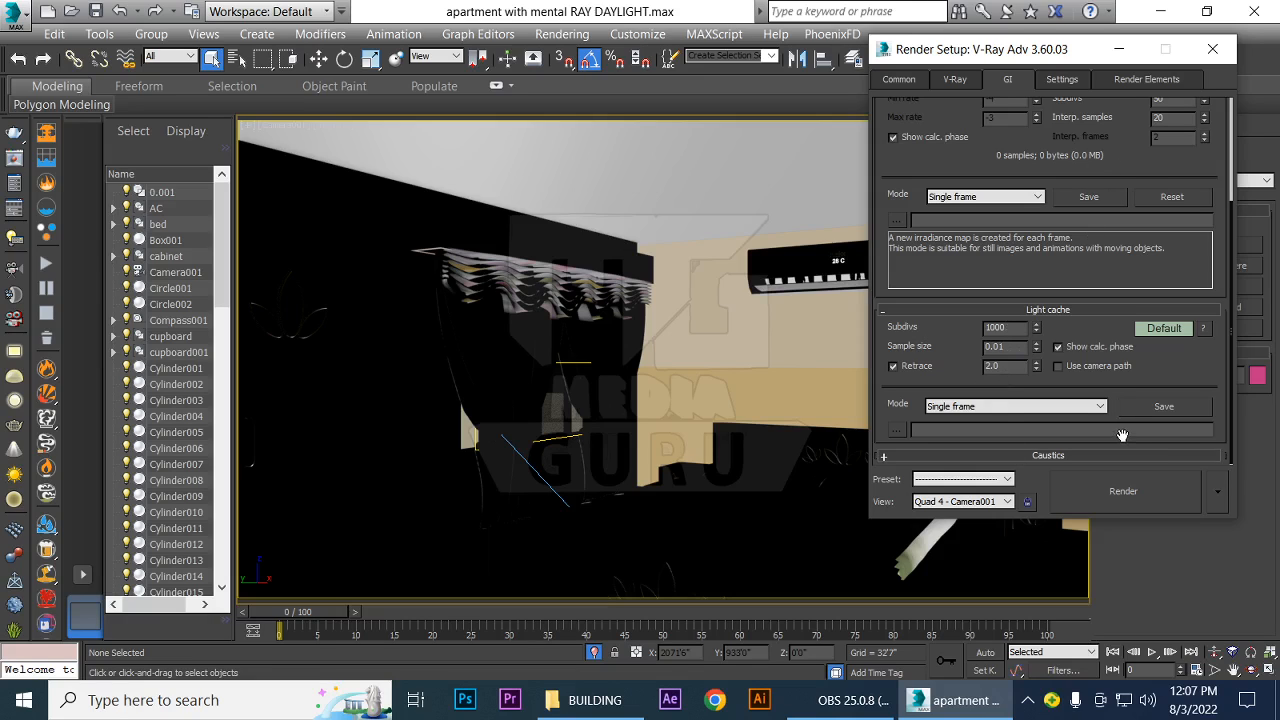
Review the output size in the common render settings and close Render Setup
click(912, 81)
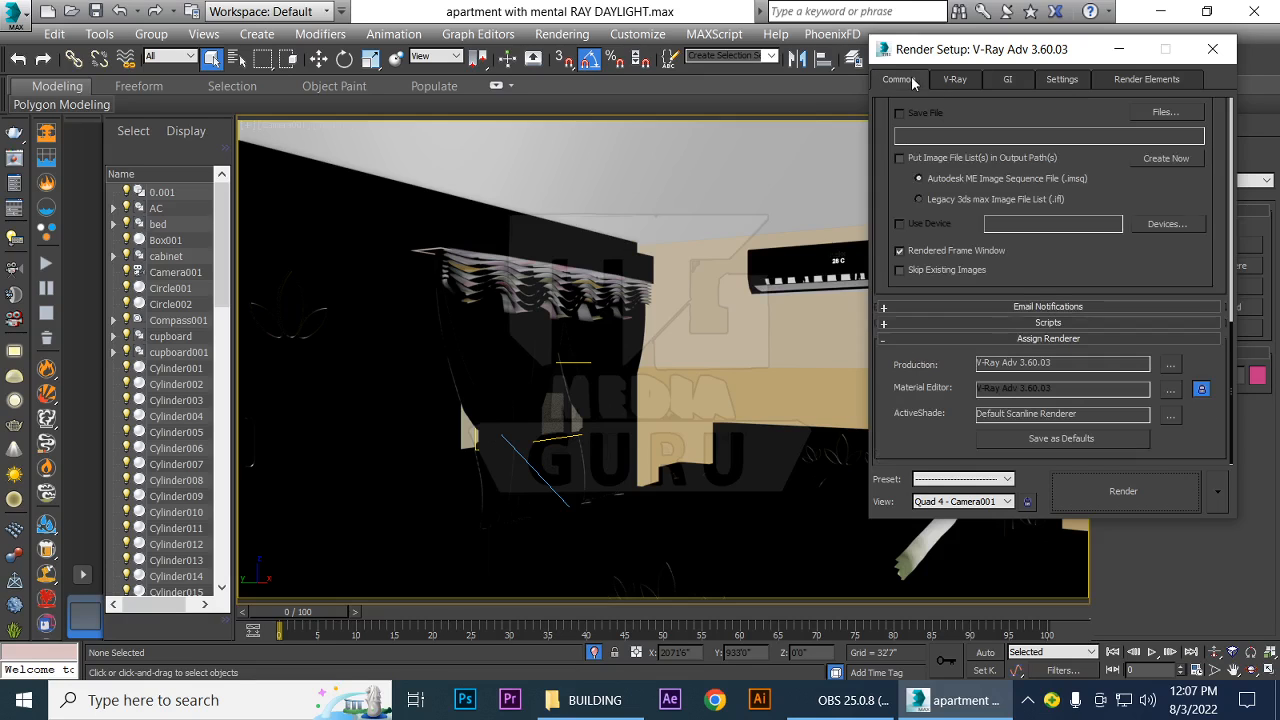
scroll(1060, 340, up, 10)
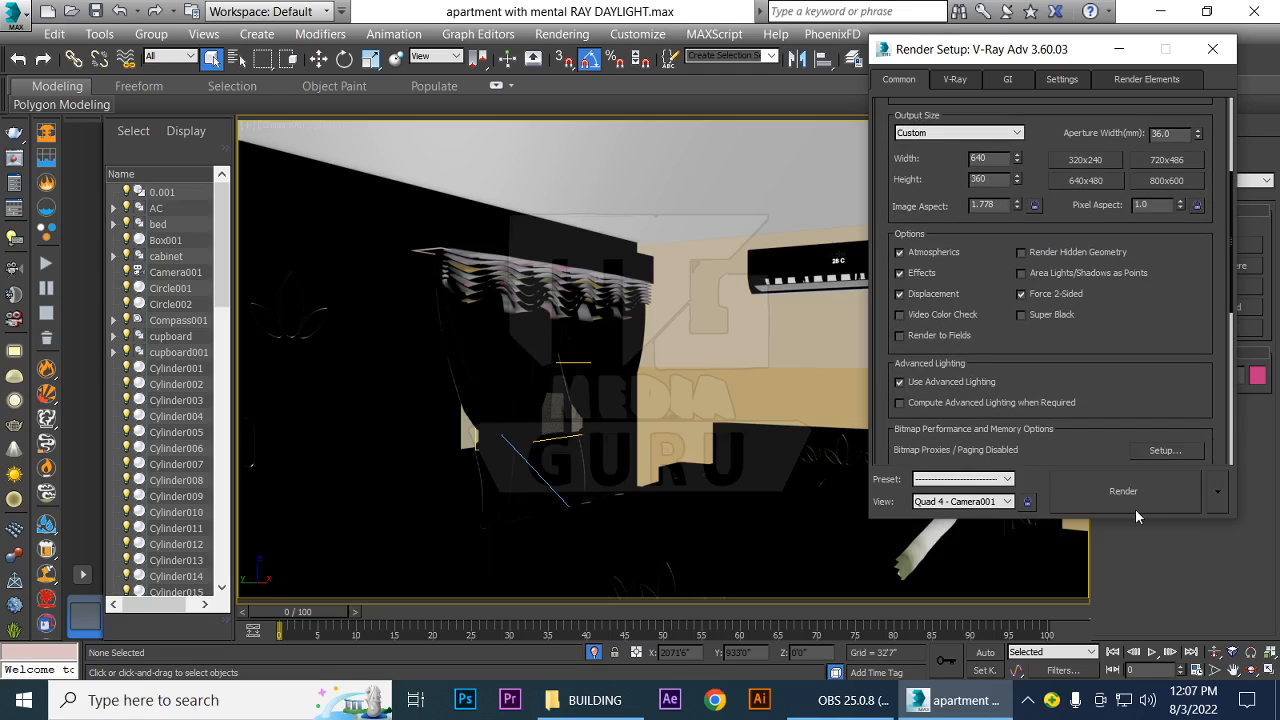
click(1212, 48)
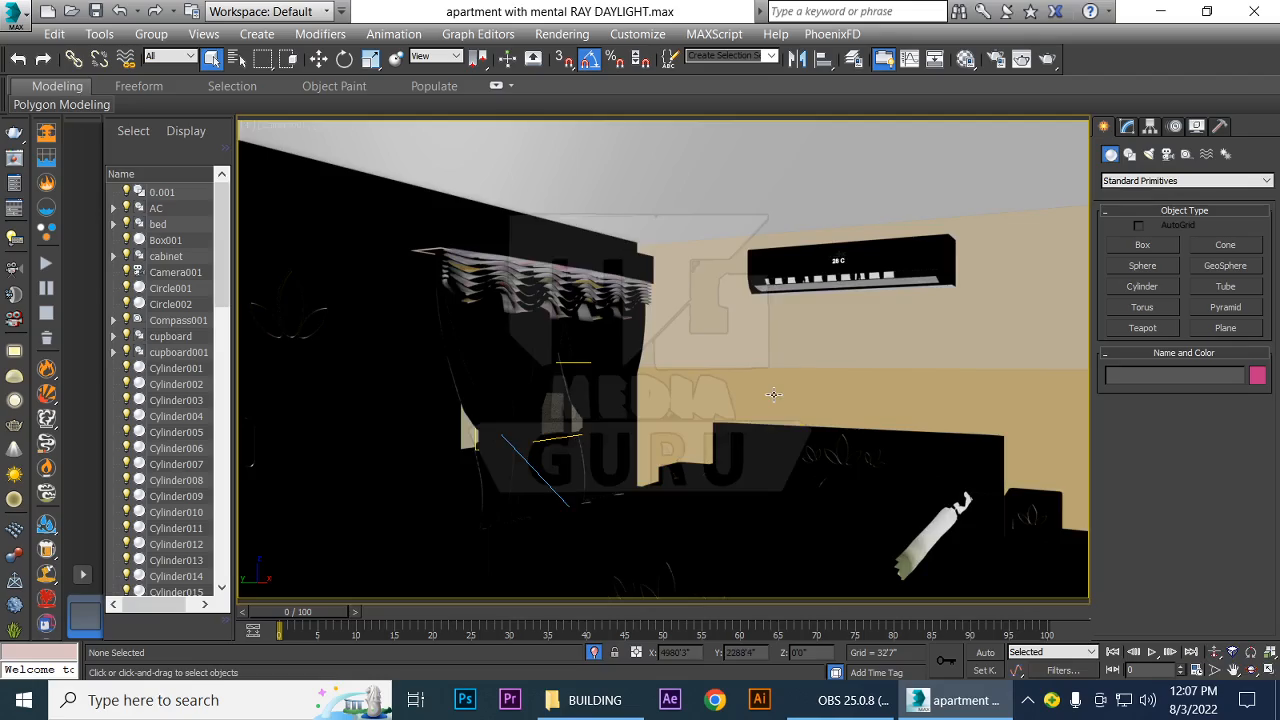
Switch to the Top view in wireframe and delete the existing daylight light placed far outside the apartment
key(t)
scroll(655, 382, down, 10)
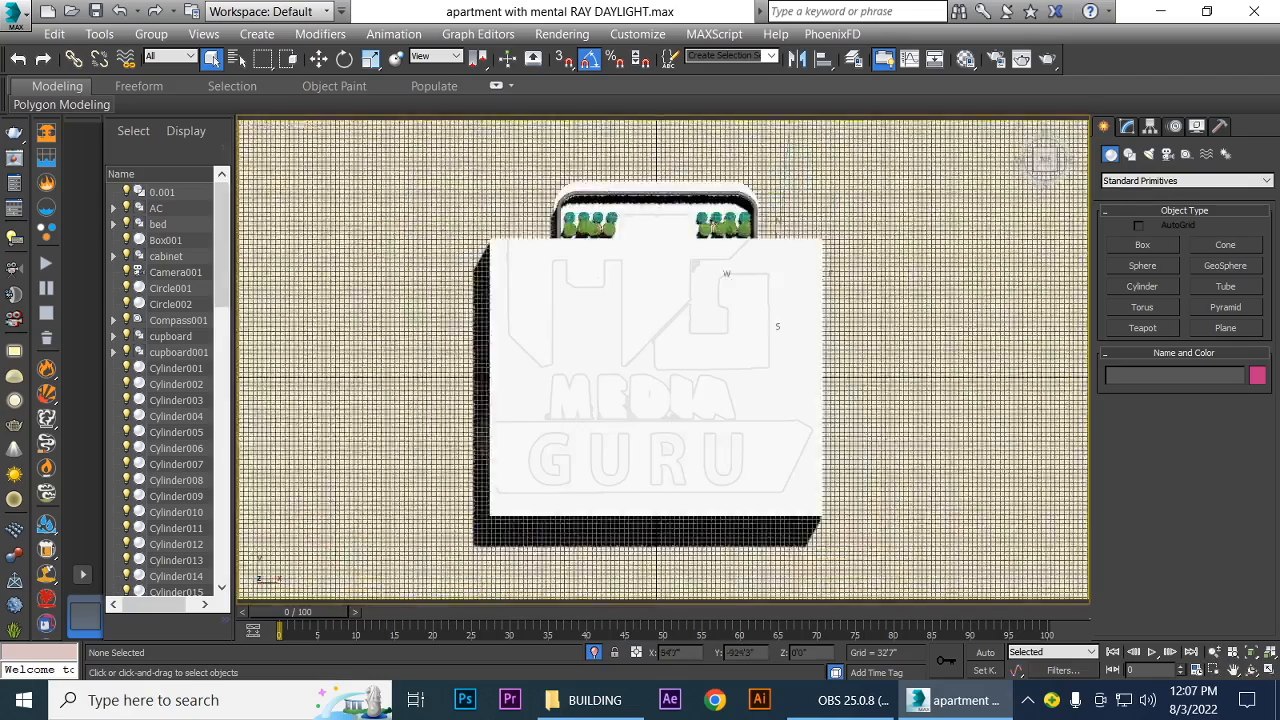
key(F3)
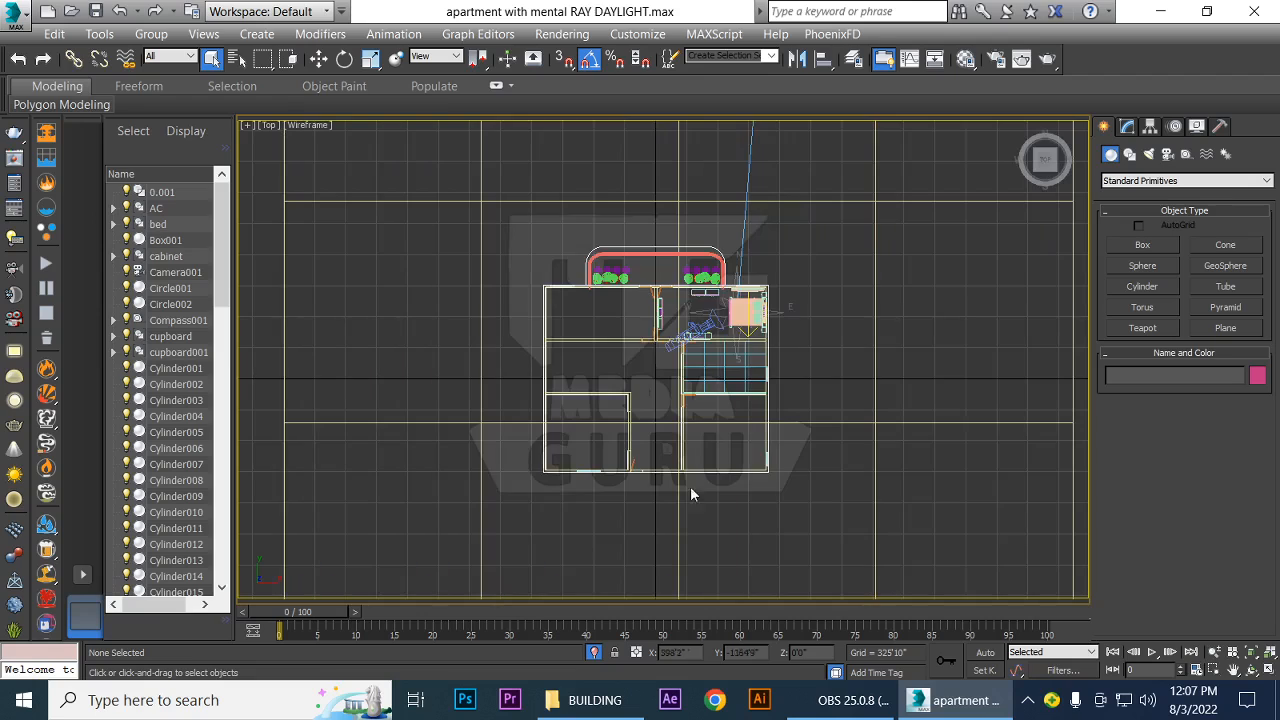
scroll(700, 378, down, 3)
mouse_move(765, 419)
middle_down()
mouse_move(791, 385)
mouse_move(752, 563)
middle_up()
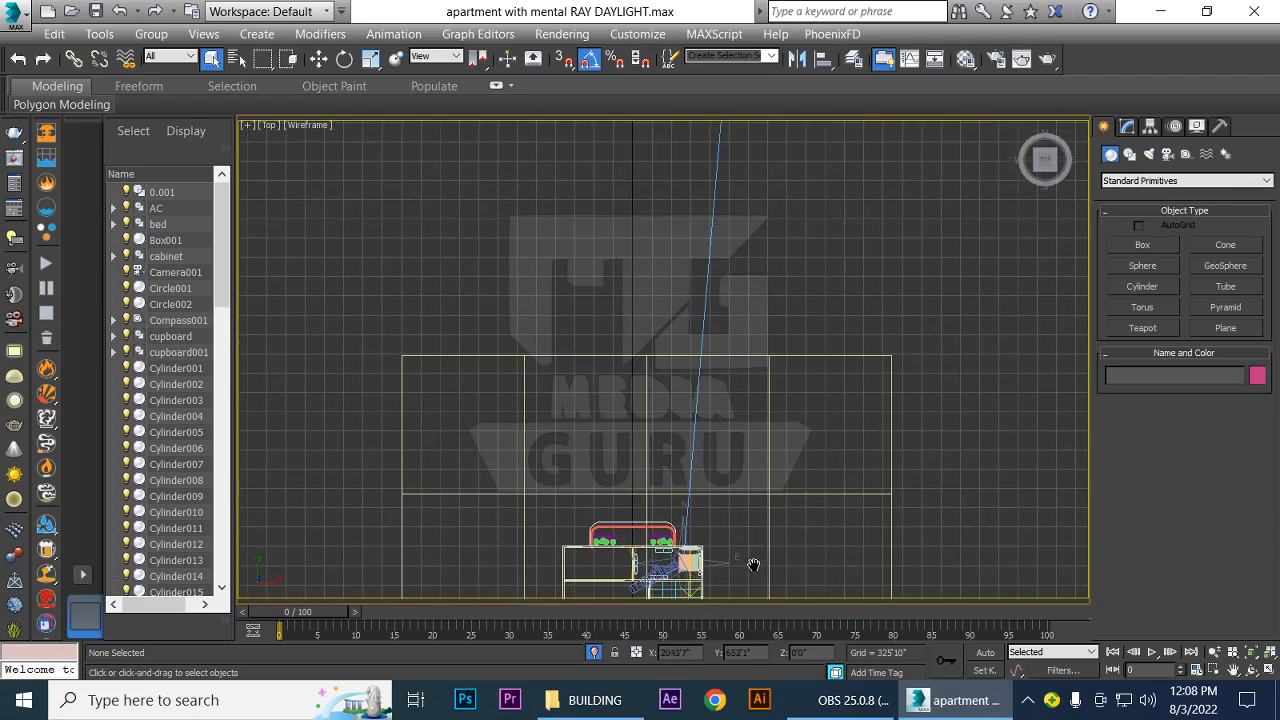
scroll(742, 470, down, 3)
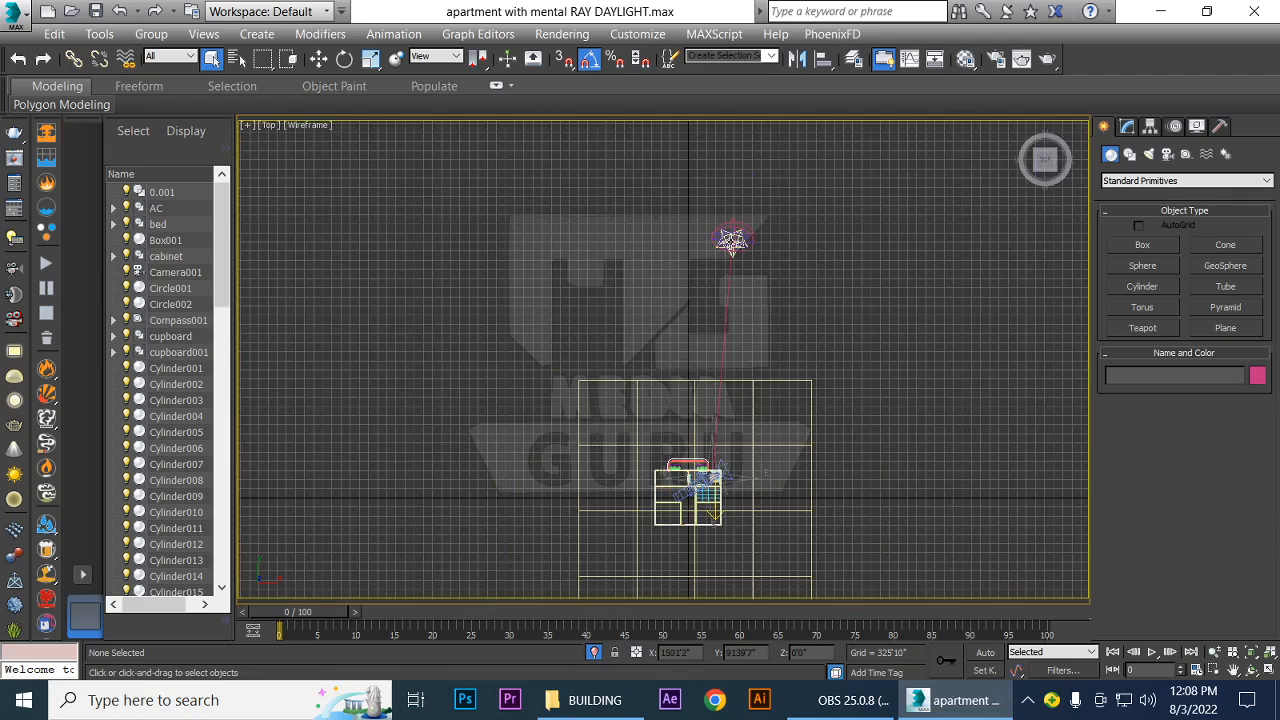
click(737, 241)
key(Delete)
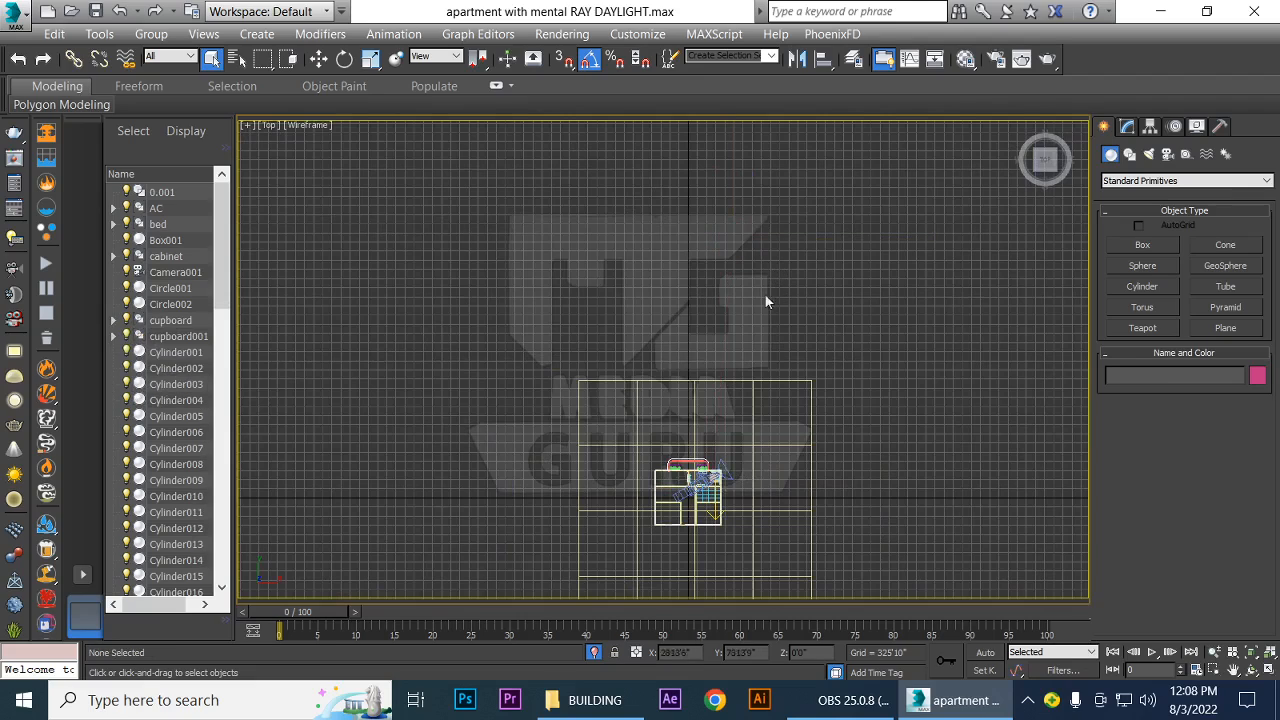
Place a VRaySun outside the bedroom's outer wall, aimed through the bedroom into the apartment, and replace the existing environment map with a VRaySky map
scroll(760, 512, up, 2)
scroll(770, 525, up, 8)
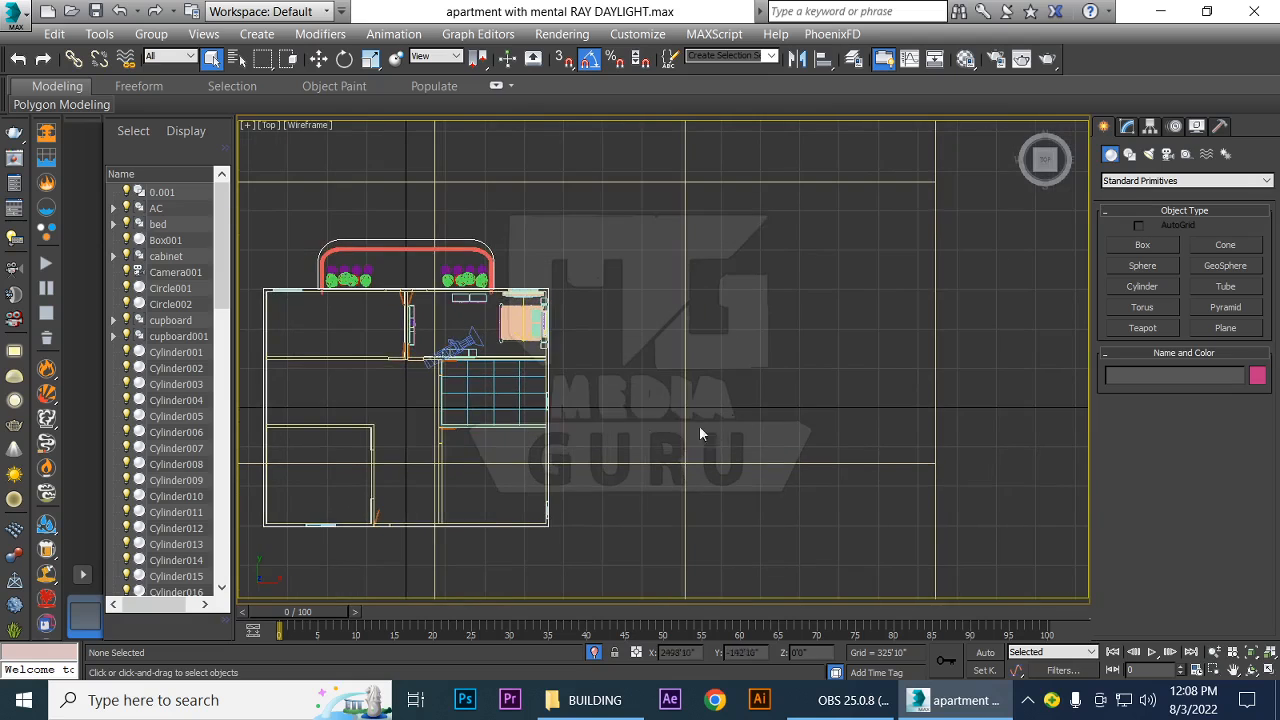
middle_drag(642, 420, 873, 384)
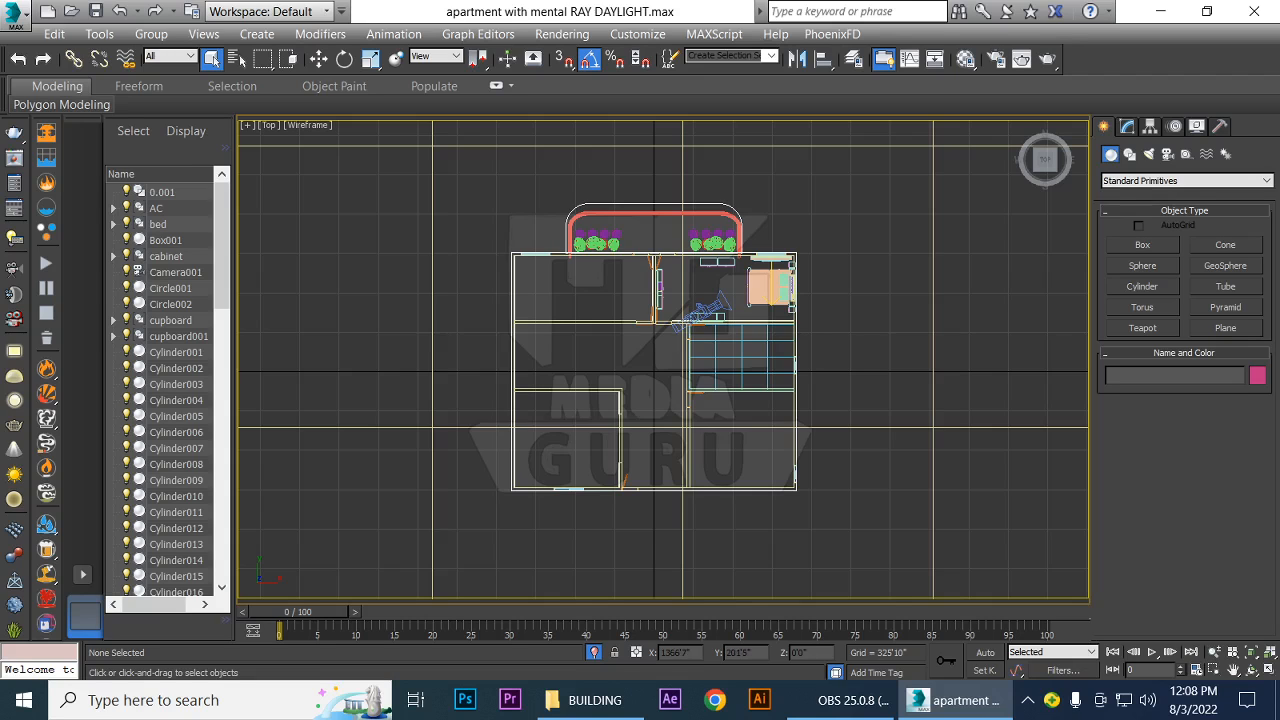
scroll(825, 348, down, 2)
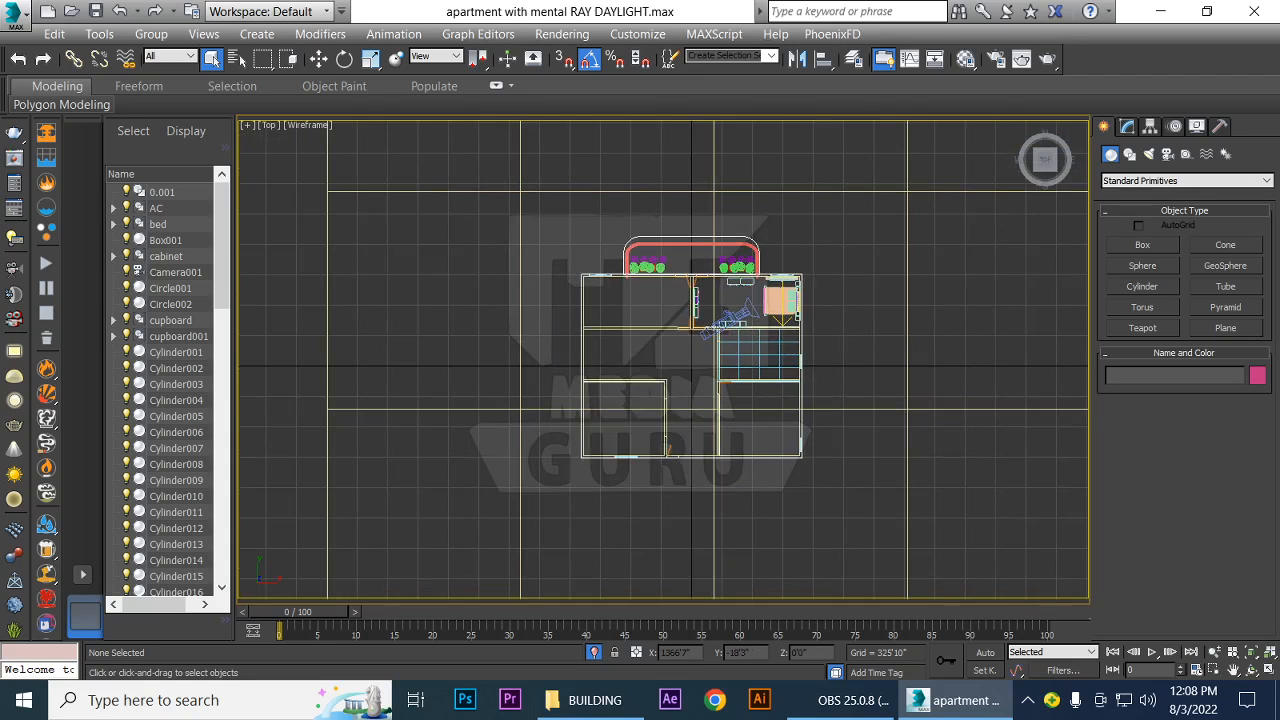
click(1149, 157)
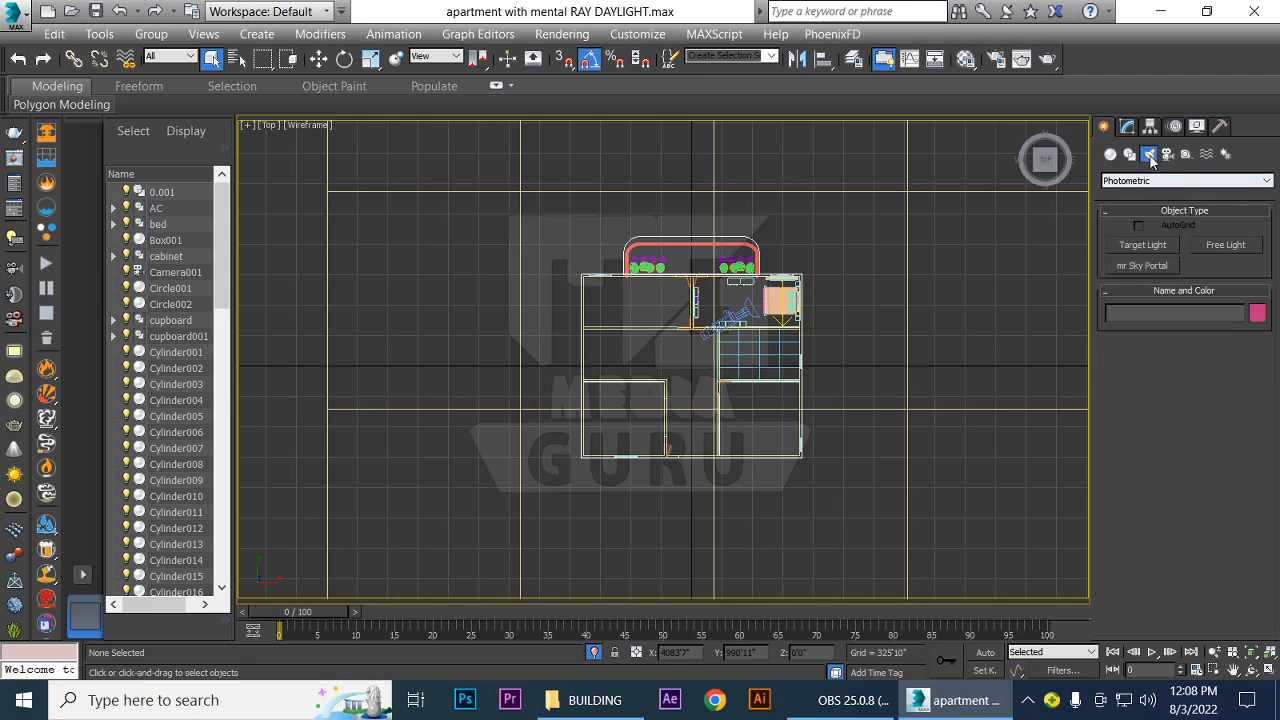
click(1124, 183)
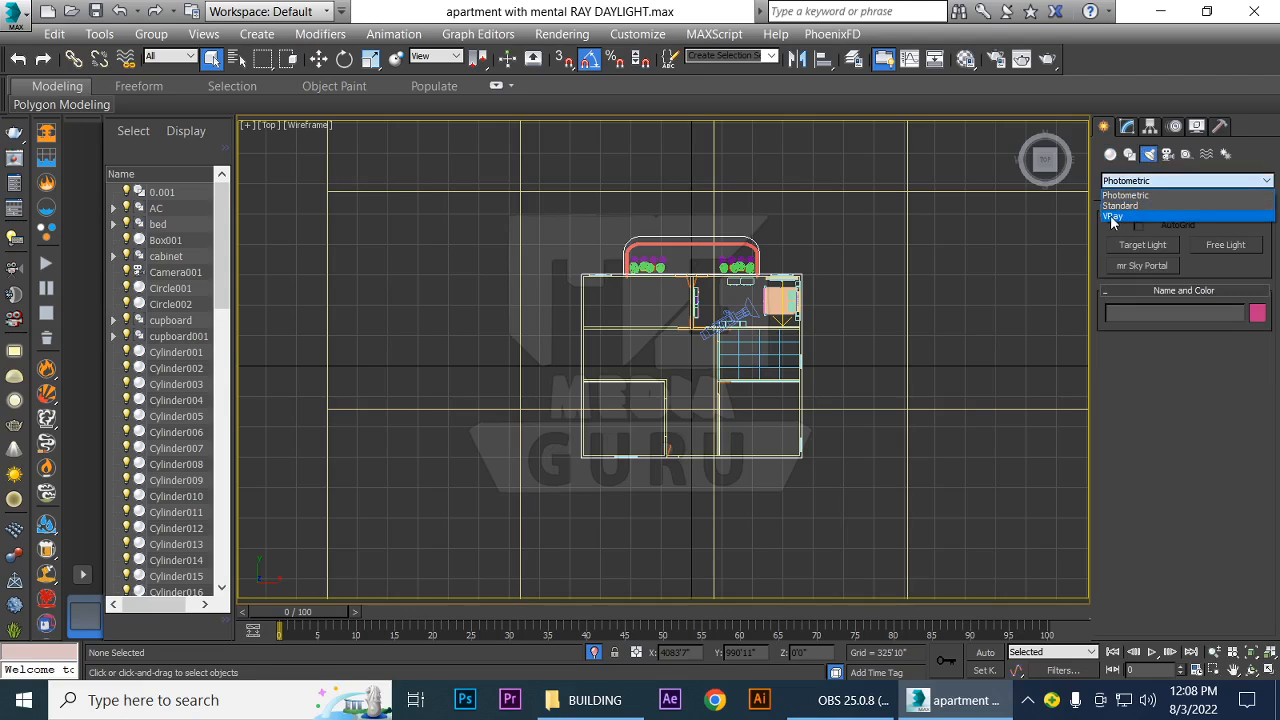
click(1121, 216)
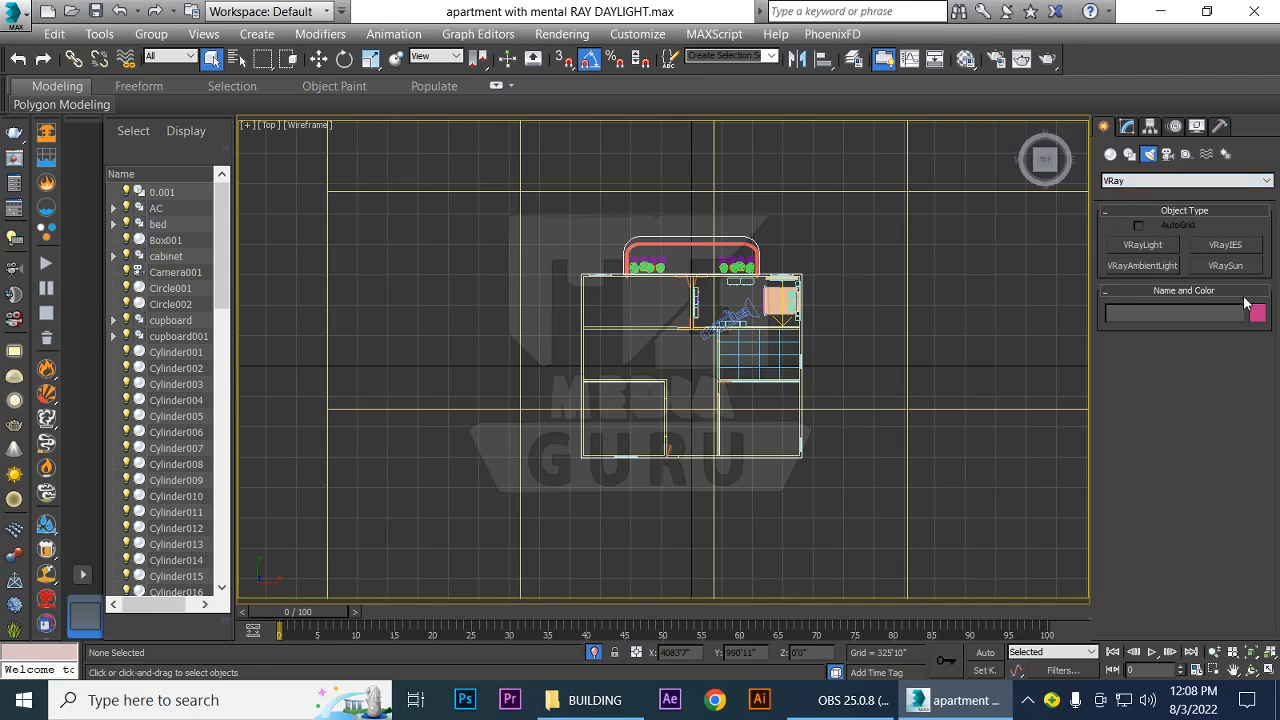
click(1237, 264)
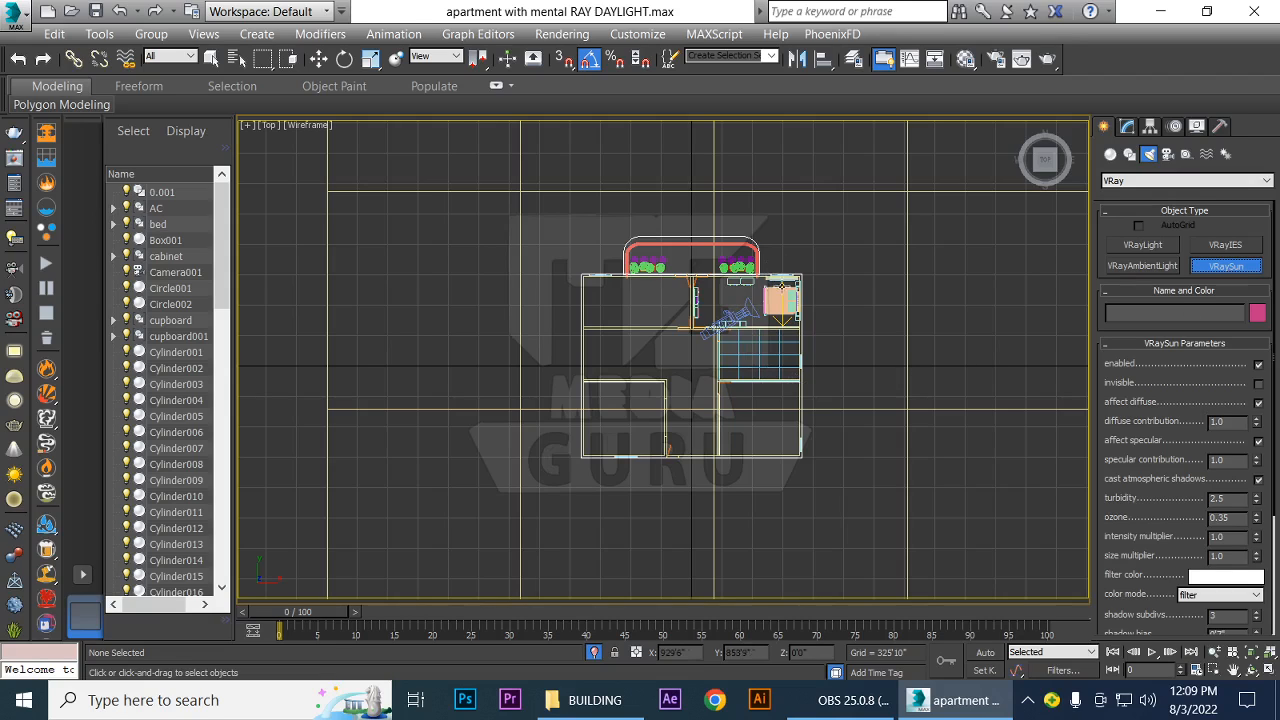
drag(778, 157, 771, 360)
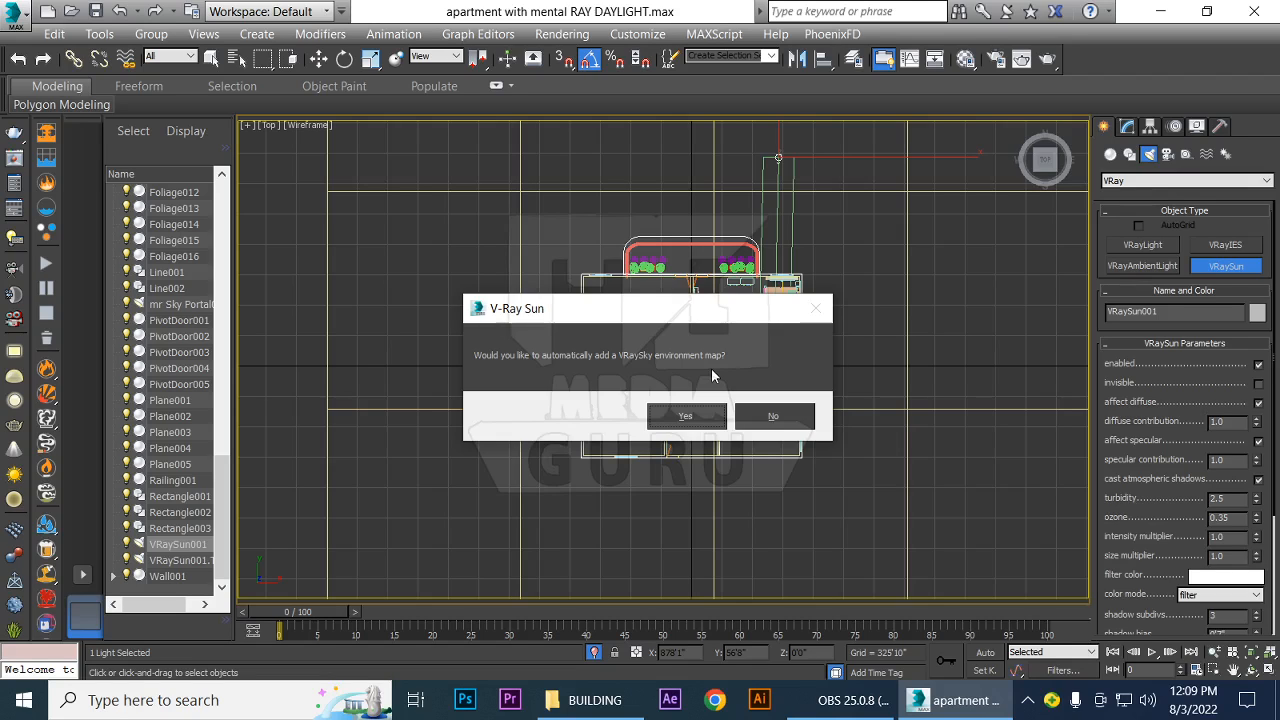
click(701, 422)
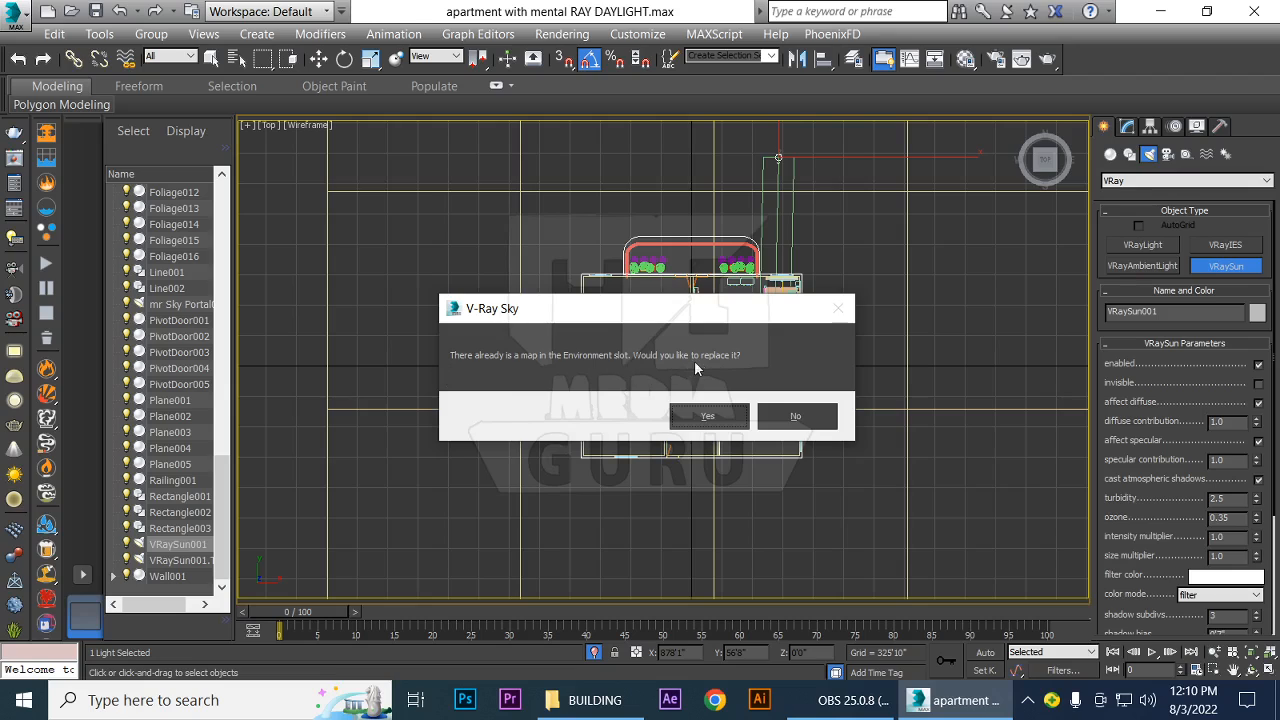
click(707, 416)
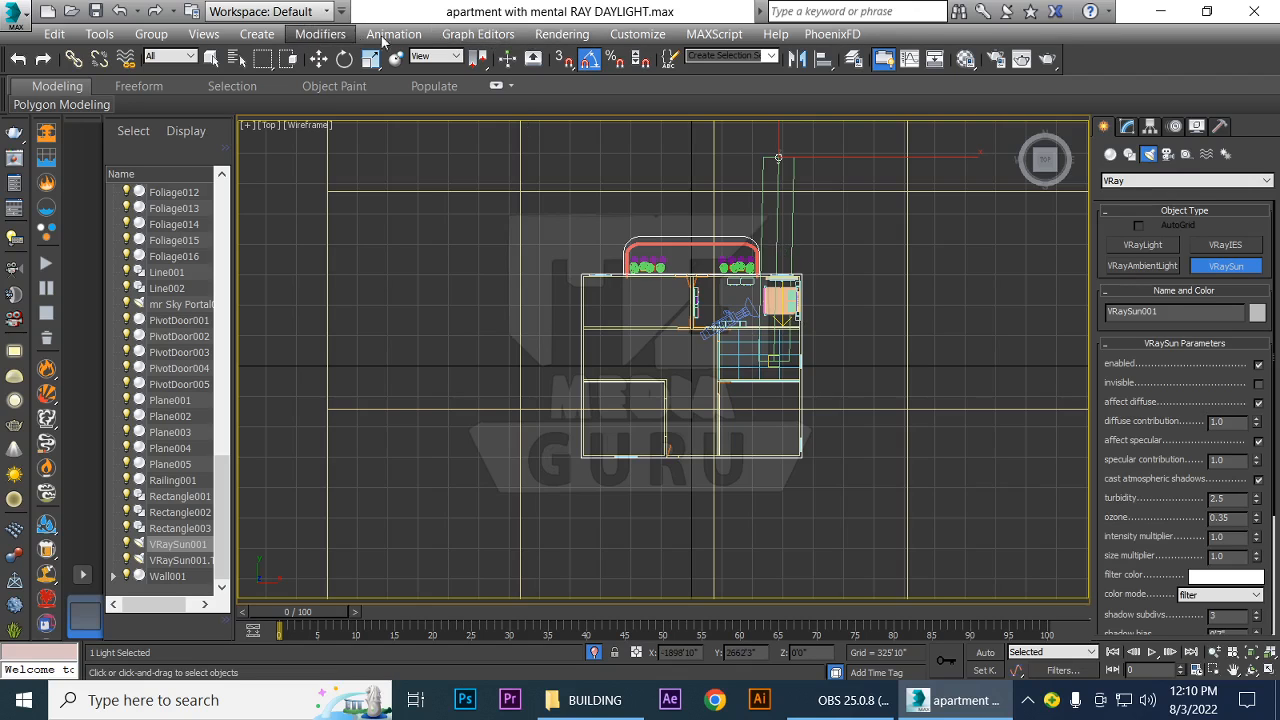
Check the VRaySky environment map and exposure control settings in Environment and Effects, and close the dialog
click(560, 36)
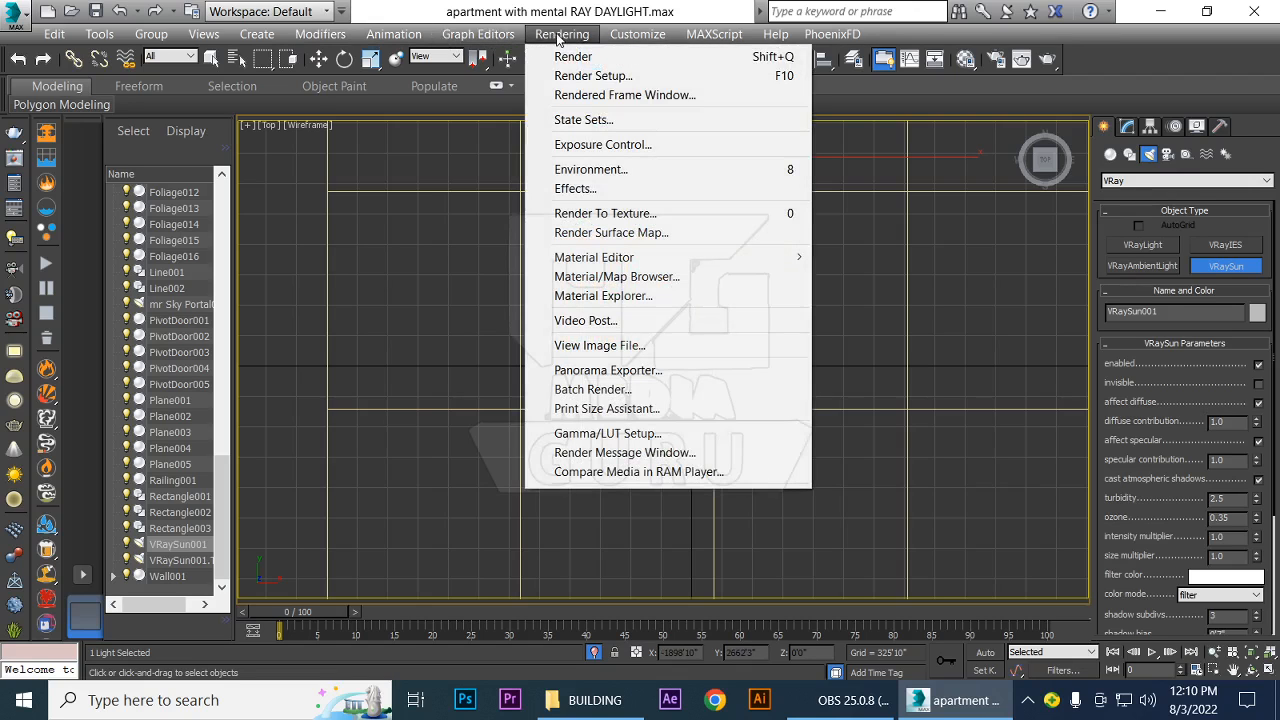
click(599, 169)
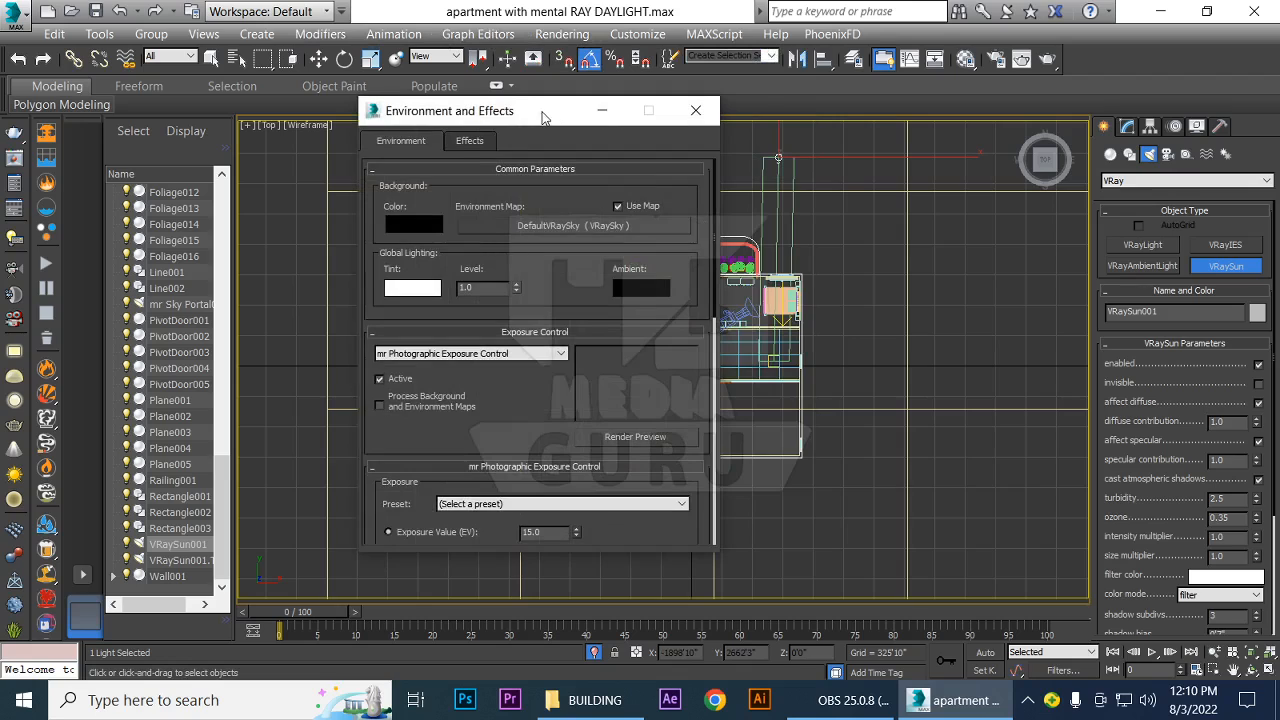
drag(546, 118, 796, 127)
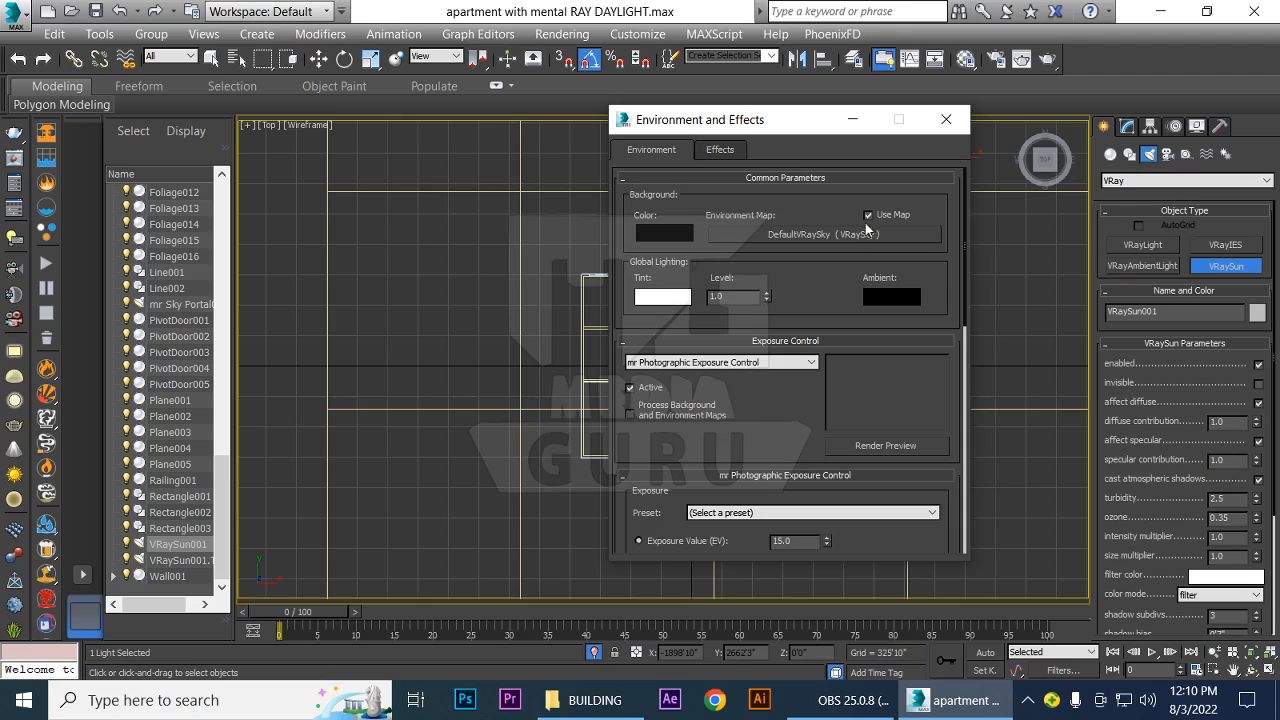
click(946, 119)
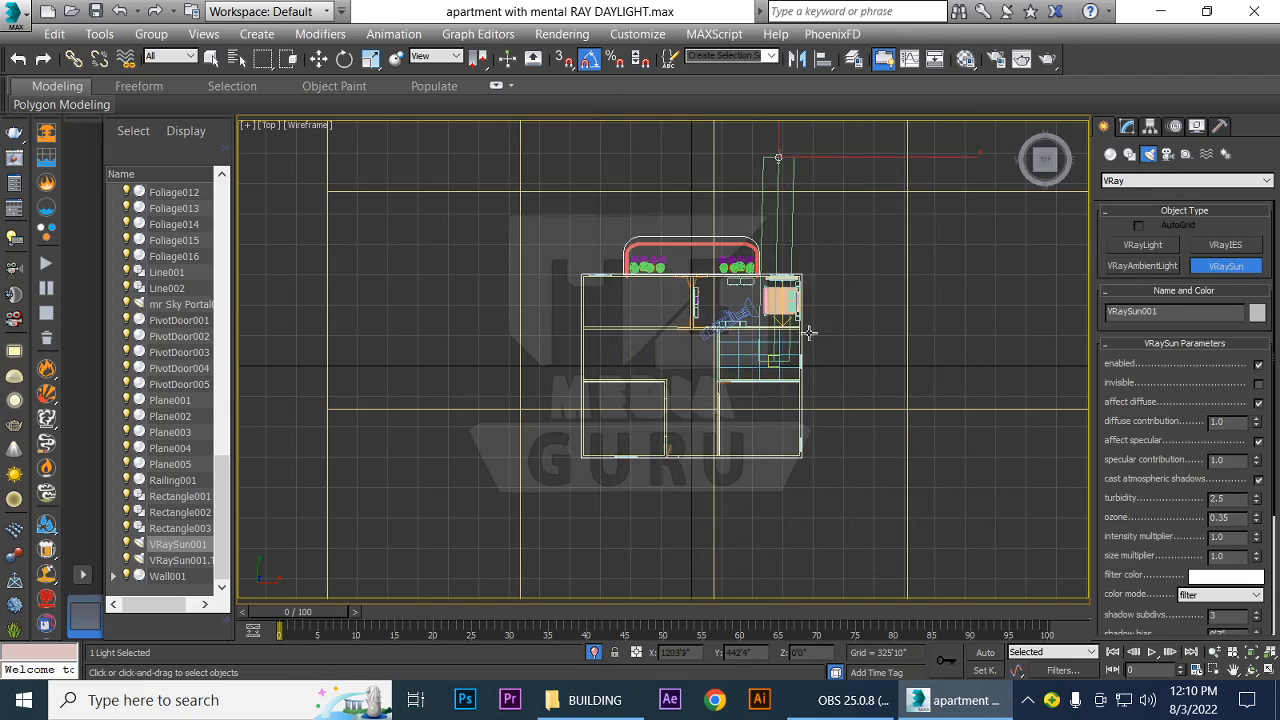
scroll(860, 400, up, 4)
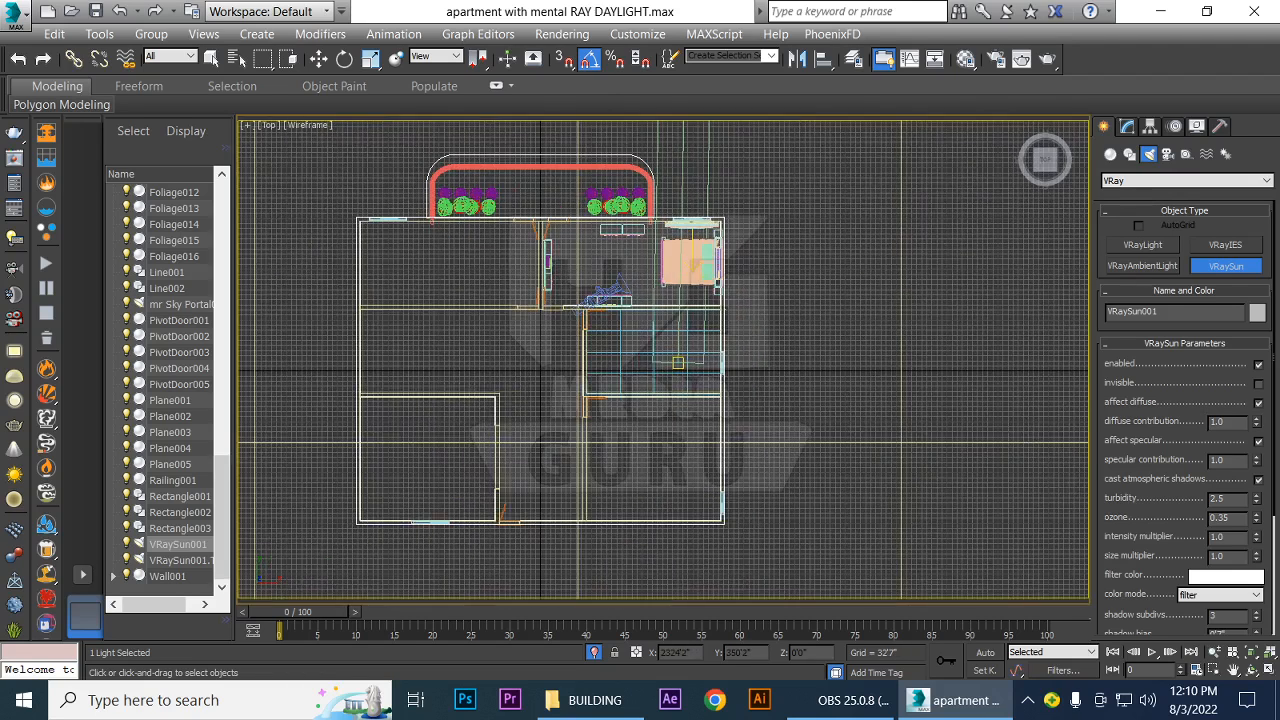
scroll(840, 380, down, 4)
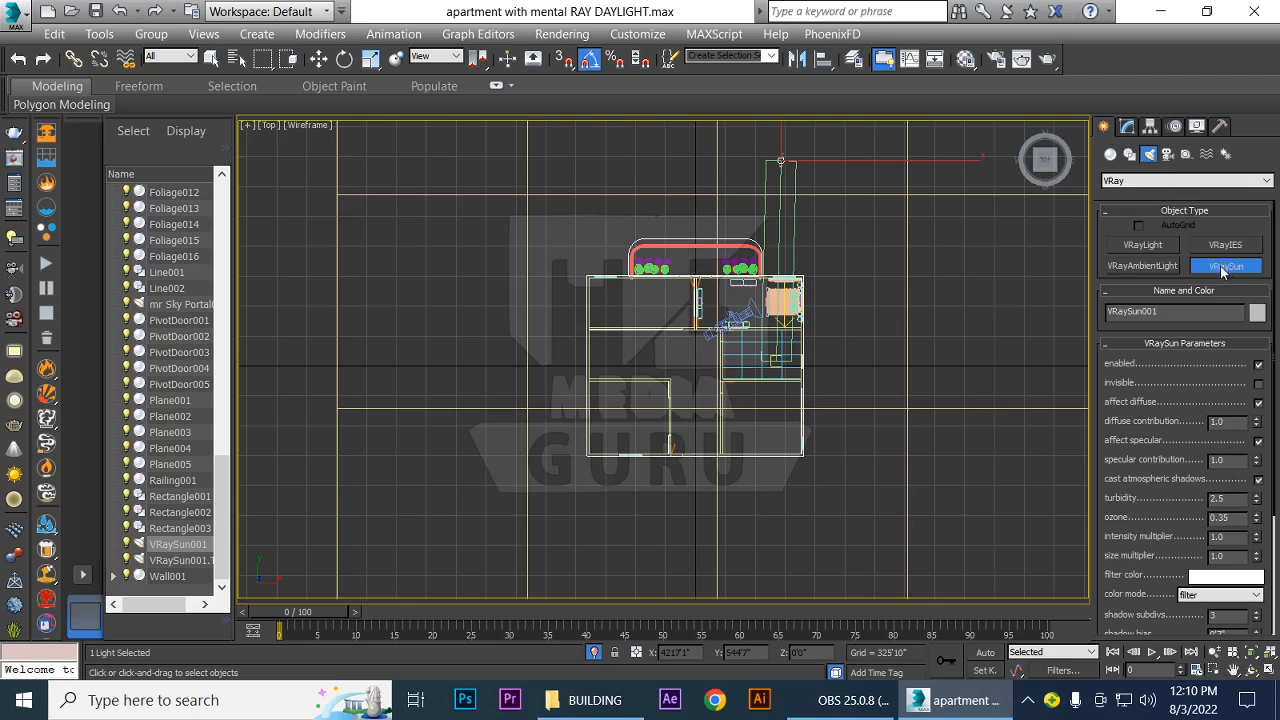
Finish creating the VRaySun and raise it in the Left view to a height of about 1360'
right_click(978, 345)
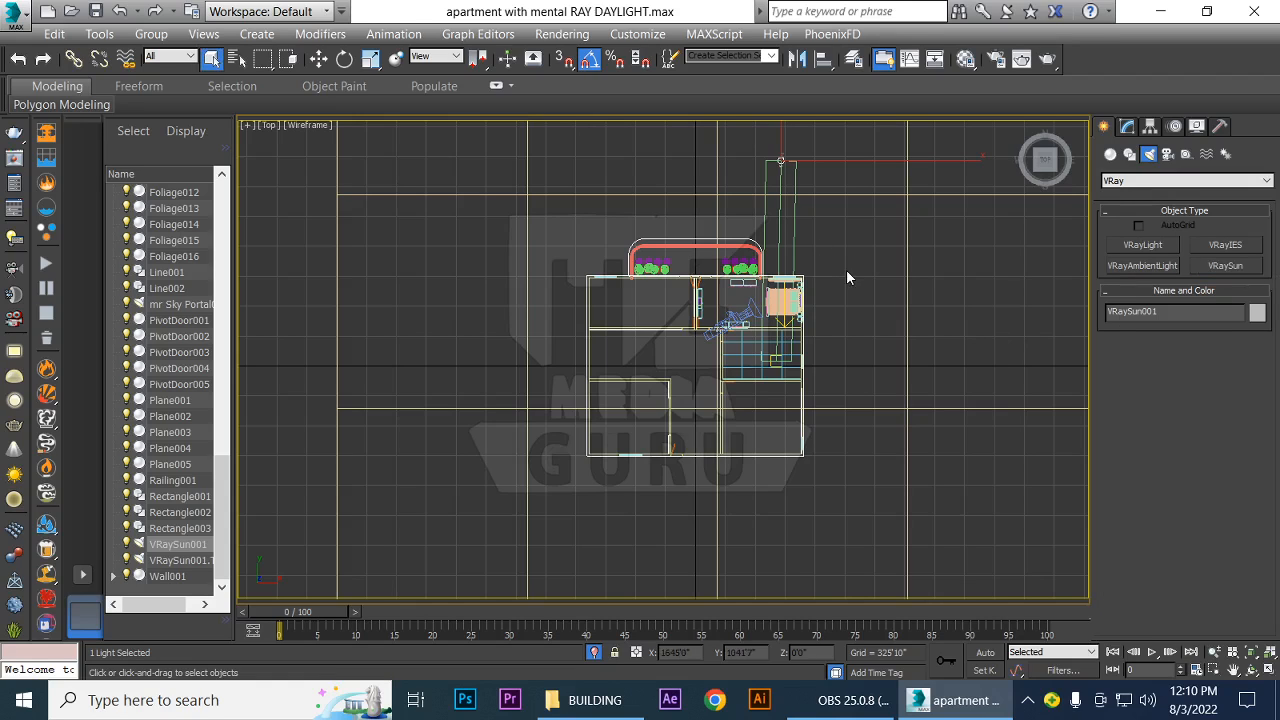
key(l)
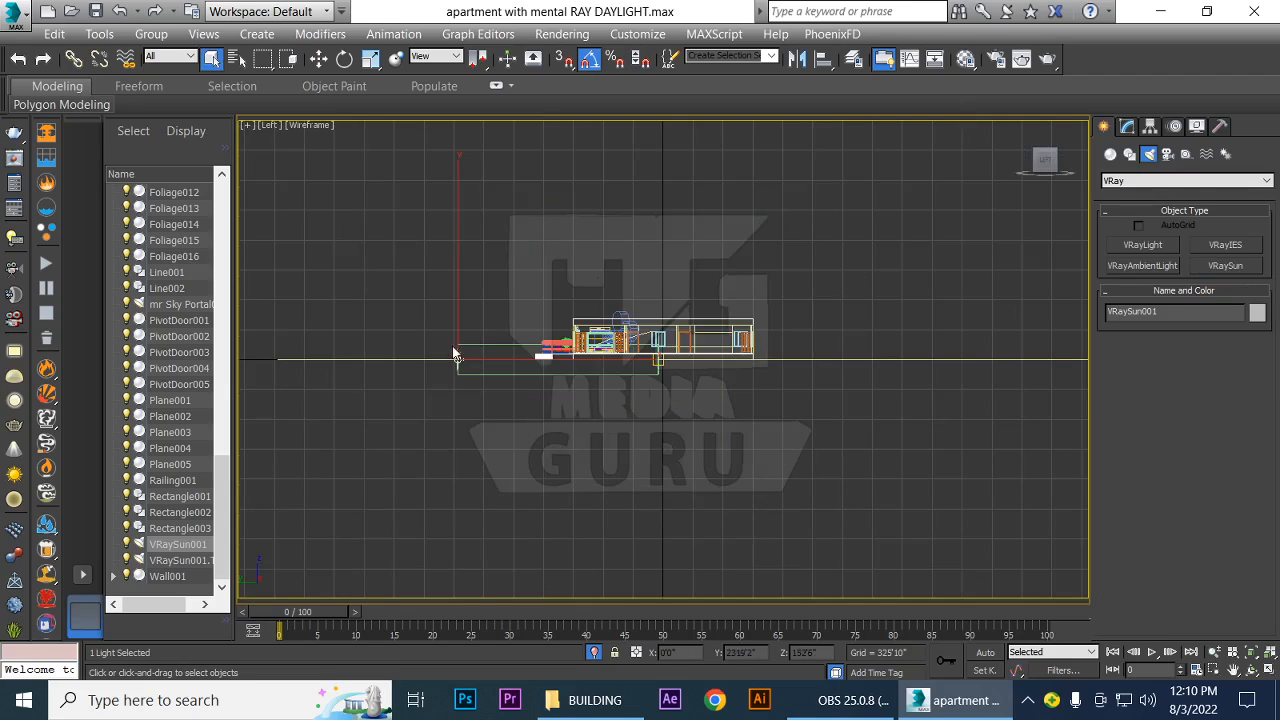
key(w)
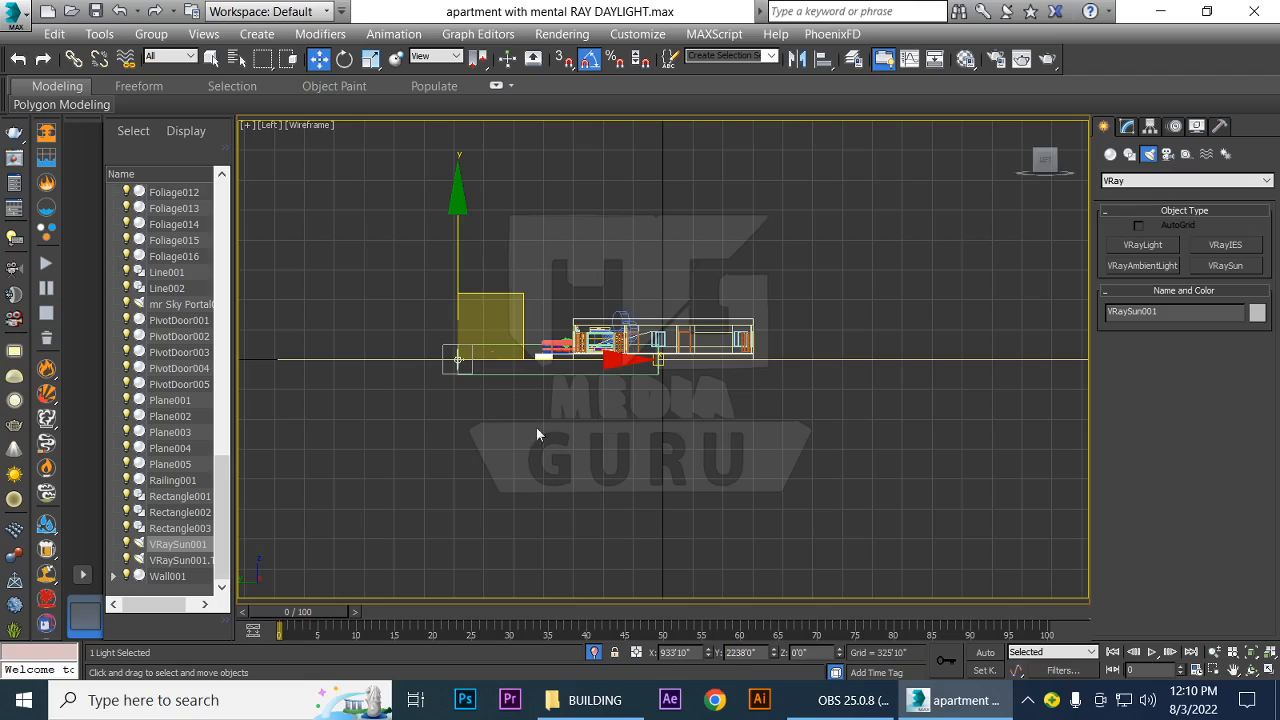
drag(459, 229, 455, 106)
scroll(642, 350, up, 5)
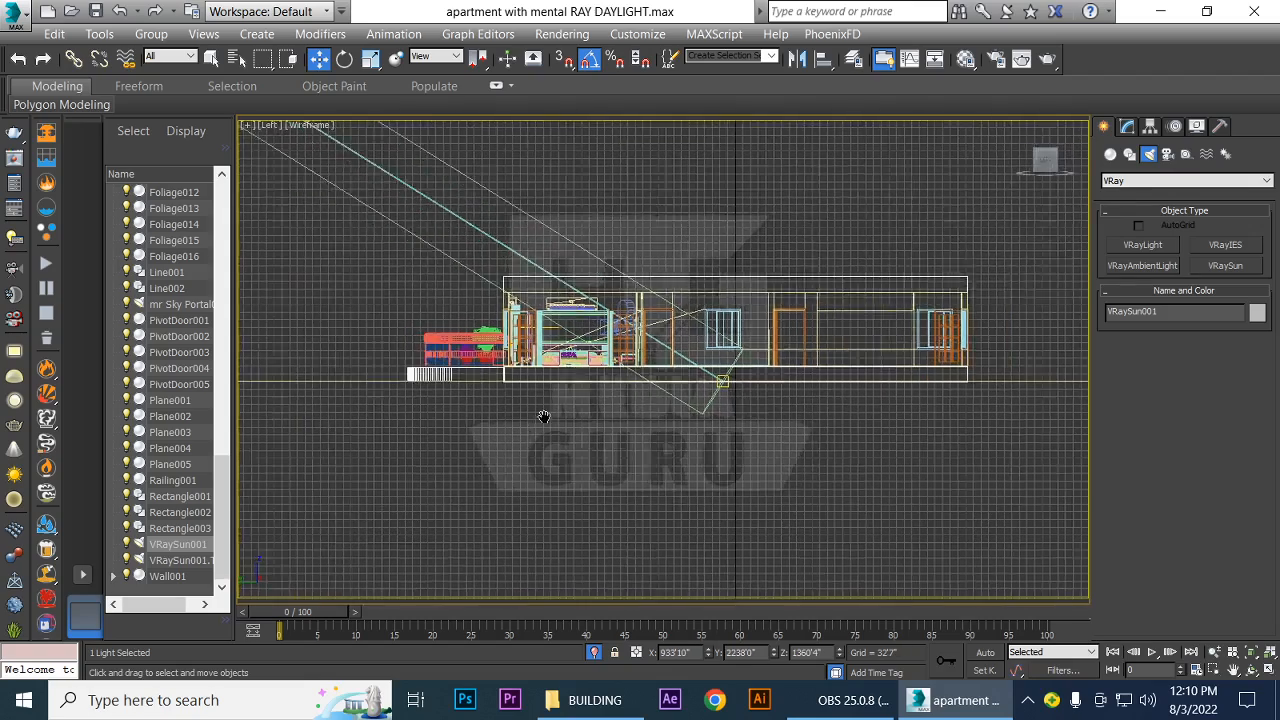
middle_drag(543, 420, 777, 437)
Move the VRaySun farther outside the apartment and higher in the Left view, to about Y 8830' and Z 3268'
scroll(777, 437, down, 3)
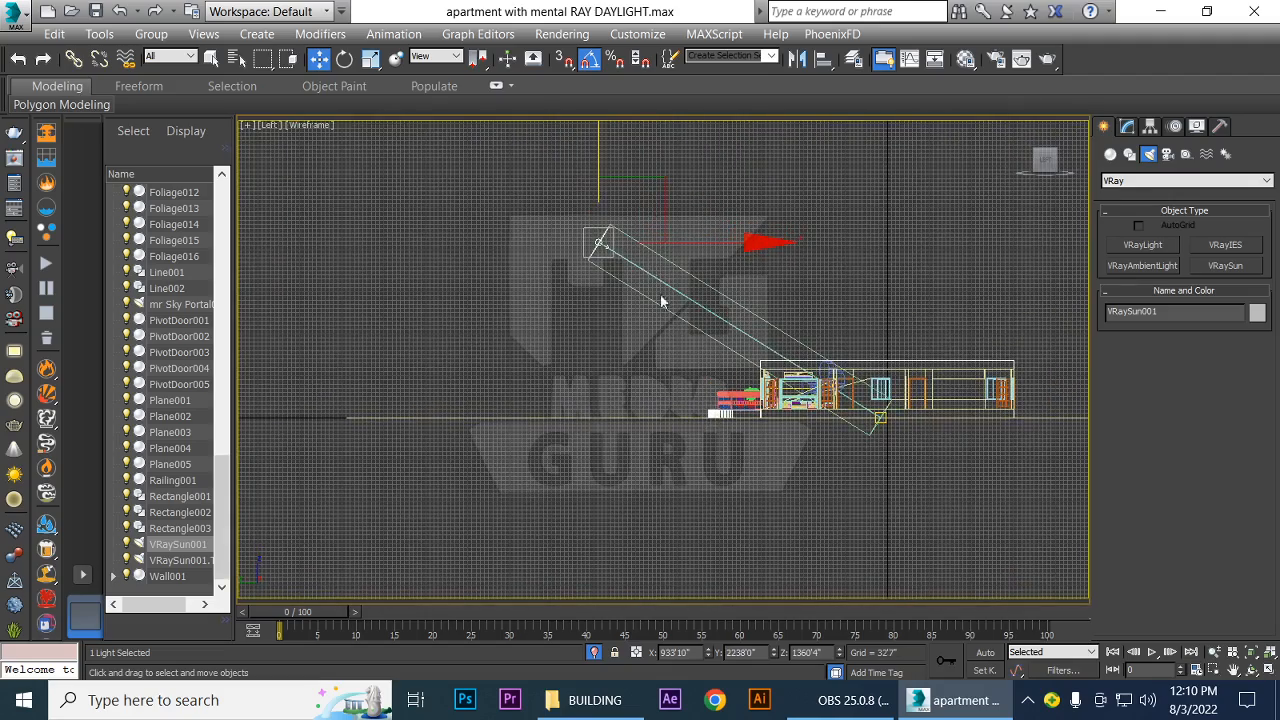
drag(660, 190, 334, 134)
scroll(528, 281, down, 3)
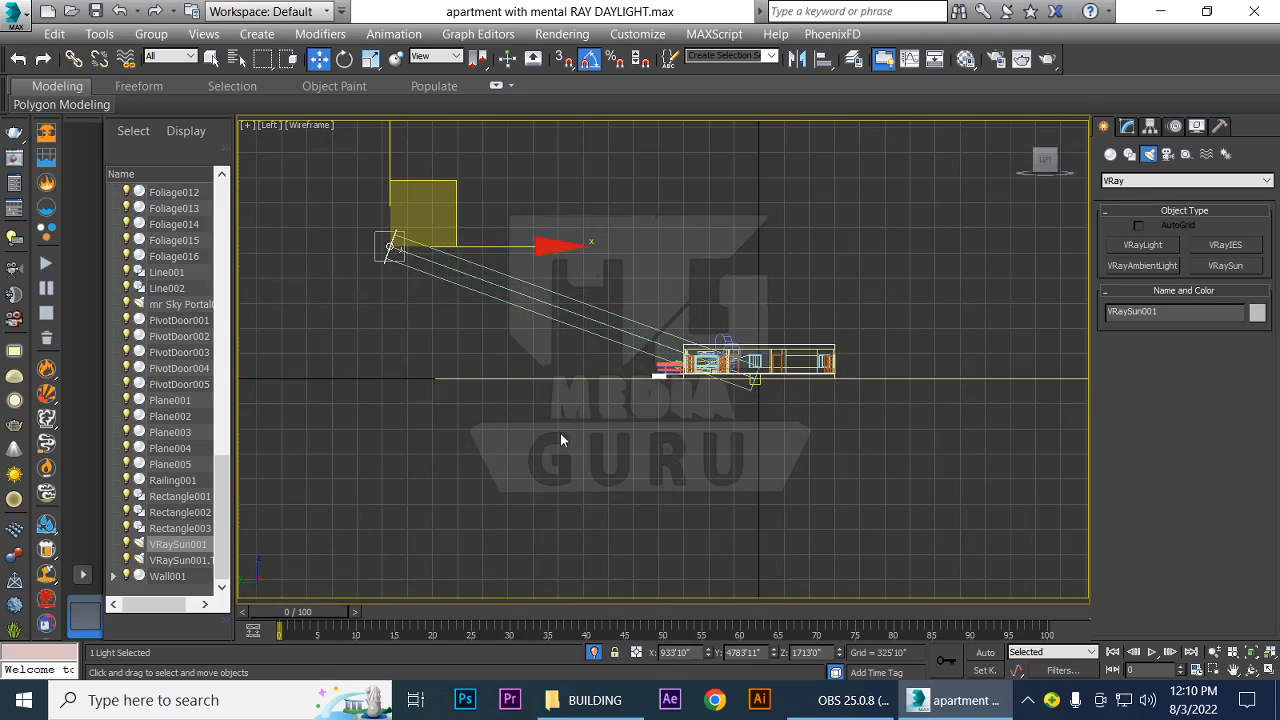
middle_drag(560, 433, 788, 463)
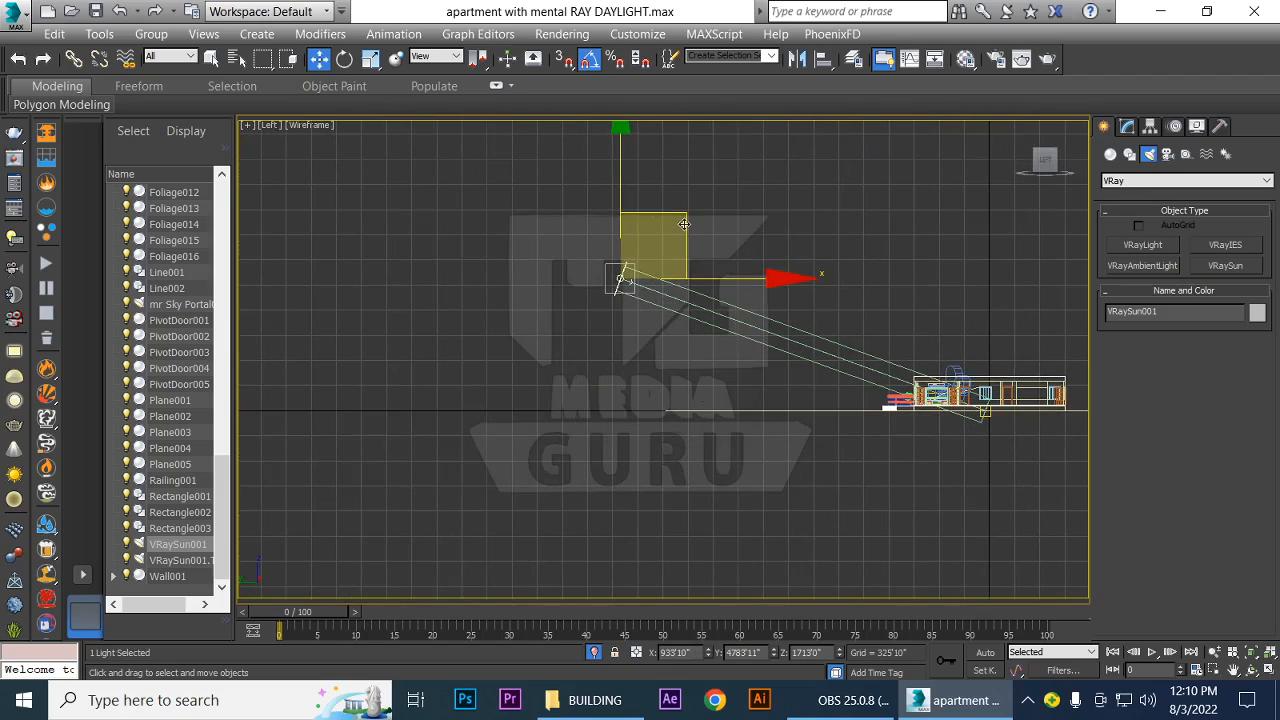
drag(679, 236, 391, 112)
scroll(922, 478, up, 5)
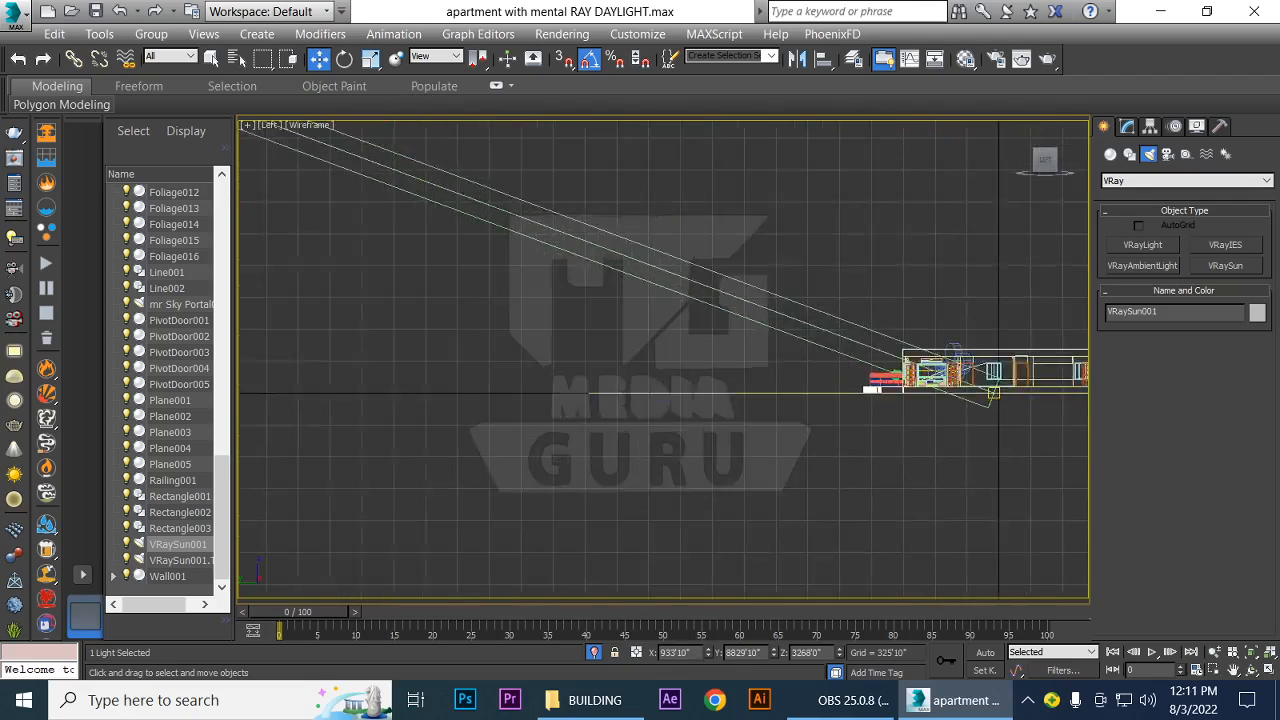
Move the VRaySun's target closer to the bedroom, to about Y 372' in the Left view and X 954' in the Top view
scroll(811, 423, up, 2)
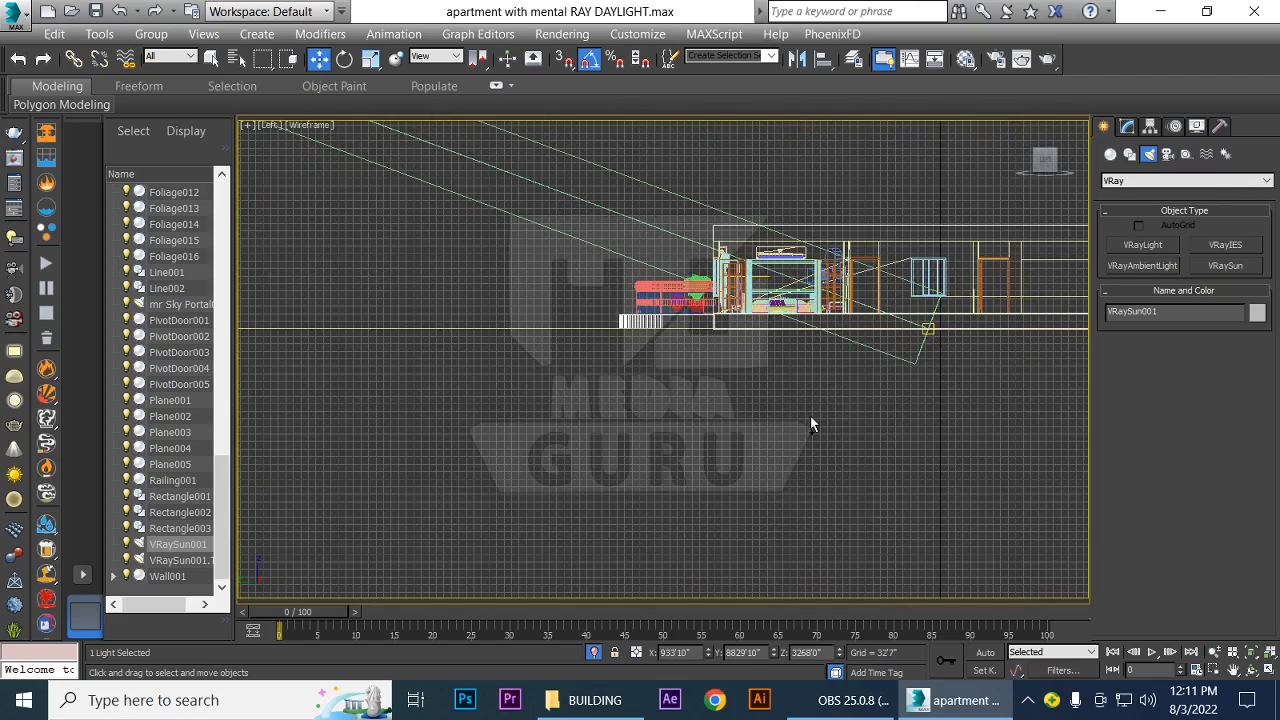
click(928, 330)
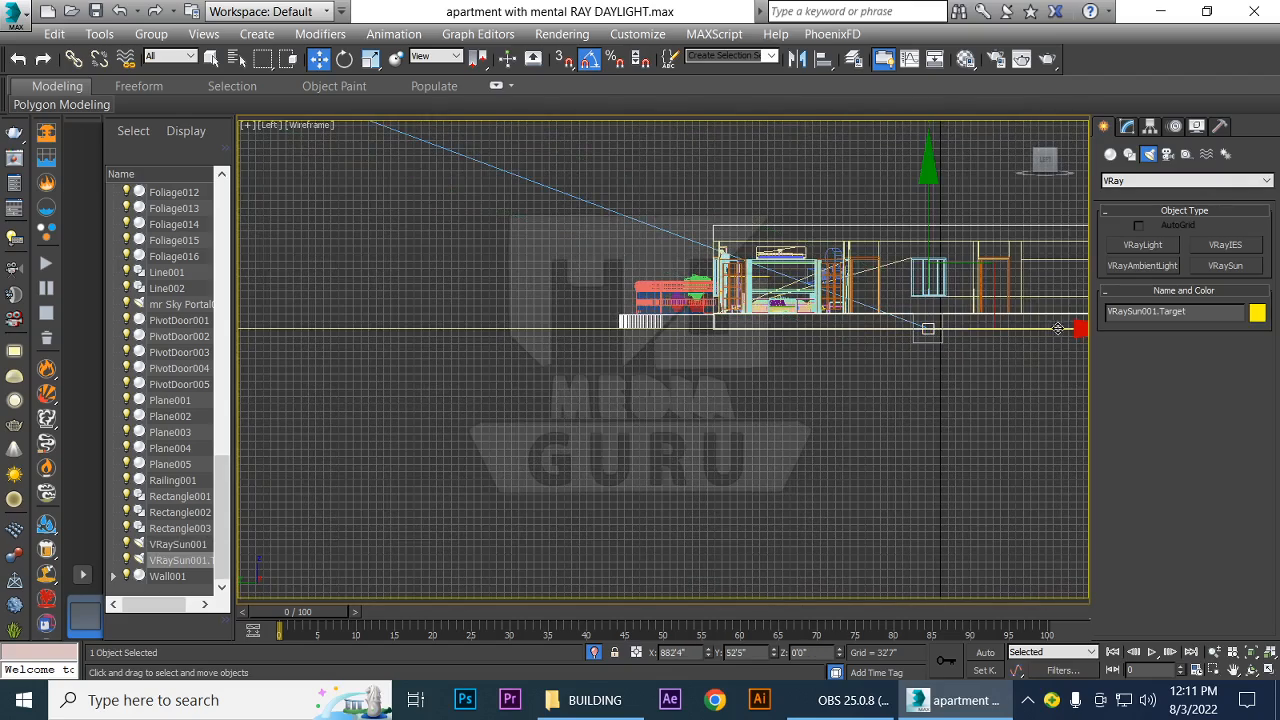
drag(1057, 337, 983, 338)
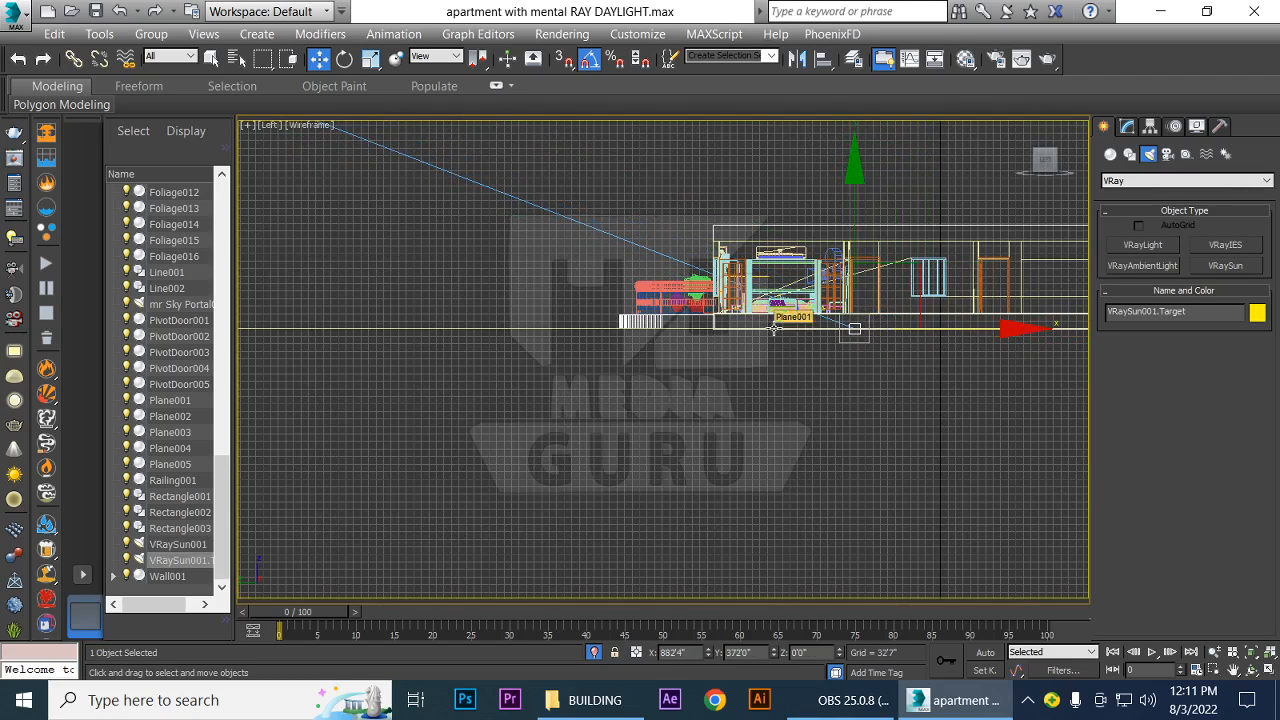
key(t)
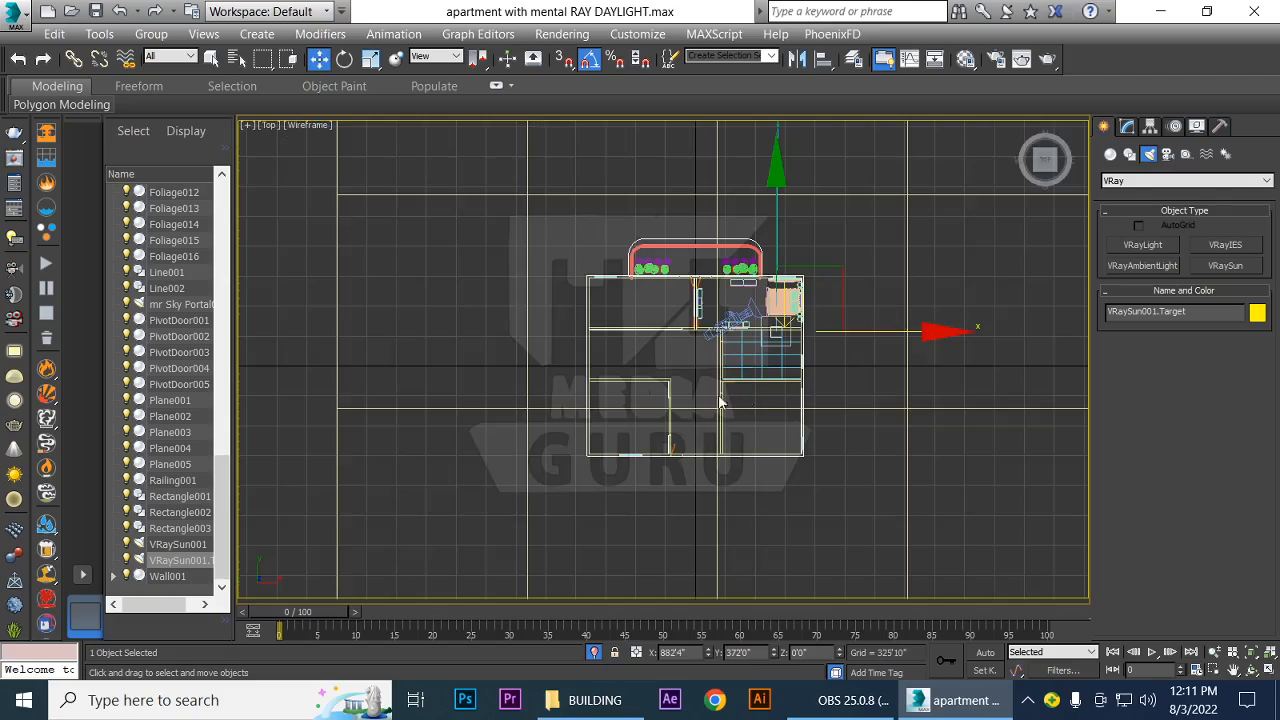
scroll(784, 397, down, 5)
scroll(838, 424, up, 5)
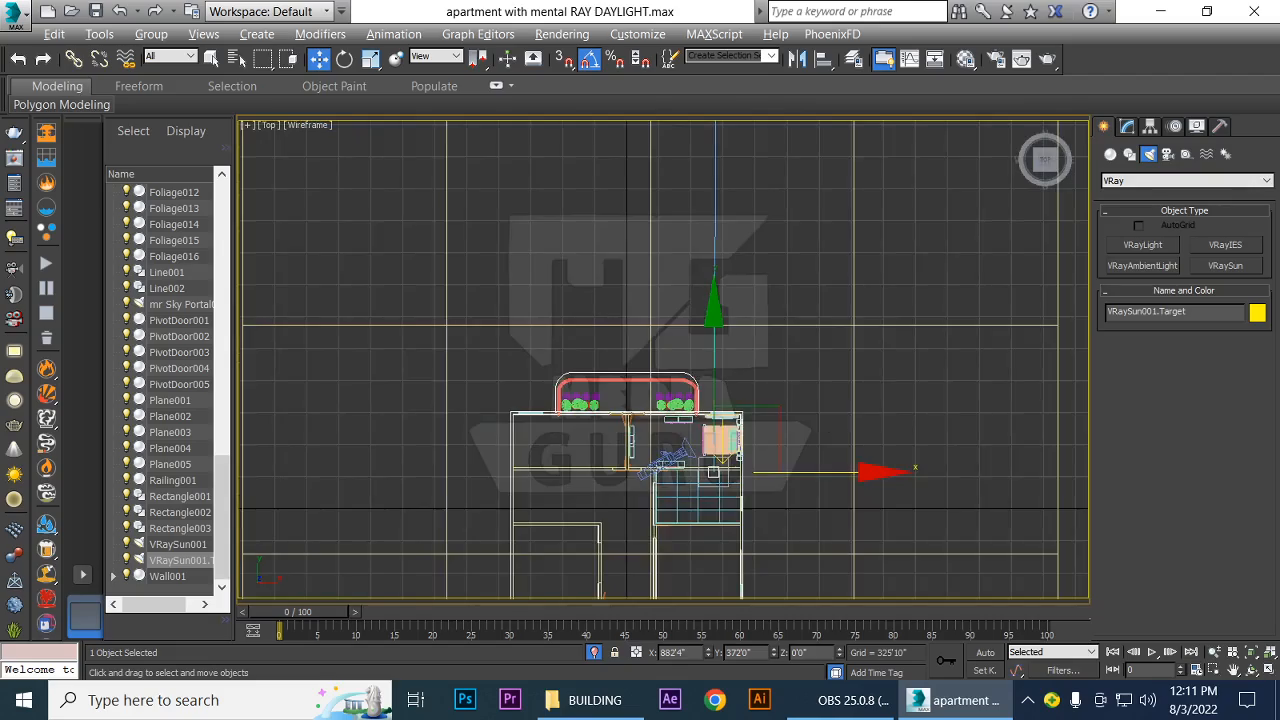
scroll(822, 418, up, 4)
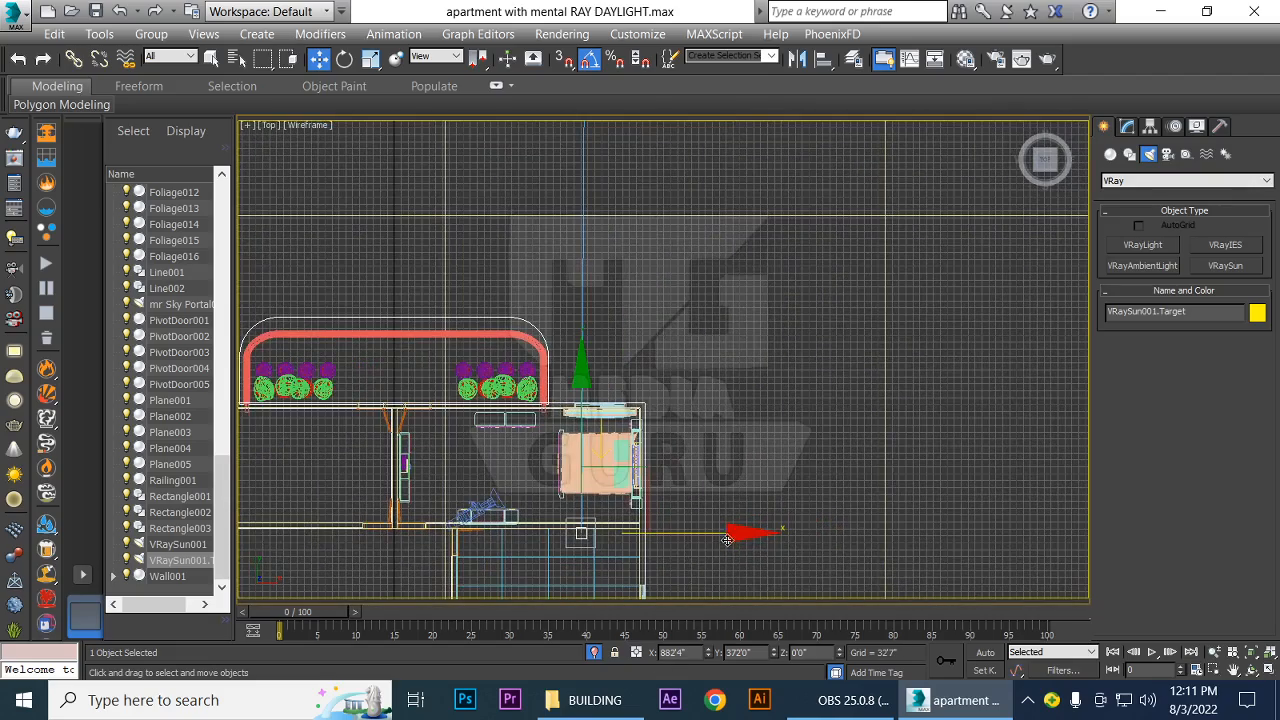
drag(730, 535, 745, 535)
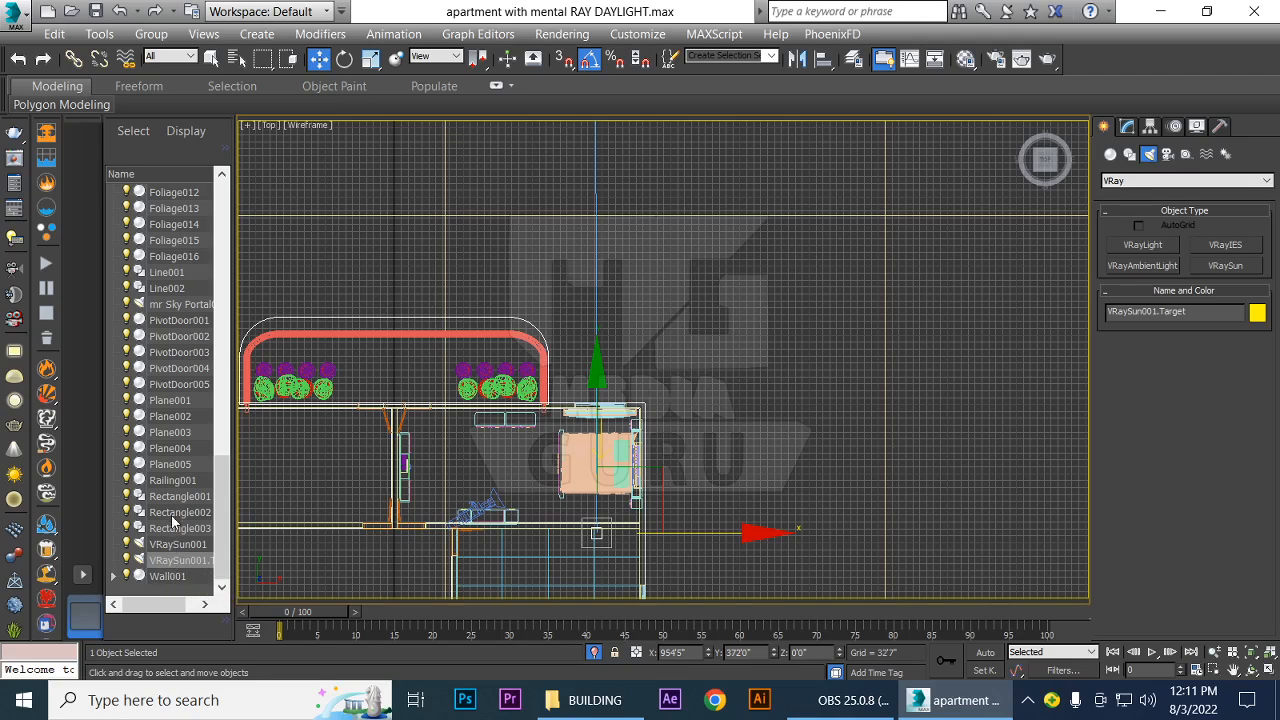
Select the mr Sky Portal light at the bedroom window, pull it outside the apartment and delete it
click(185, 307)
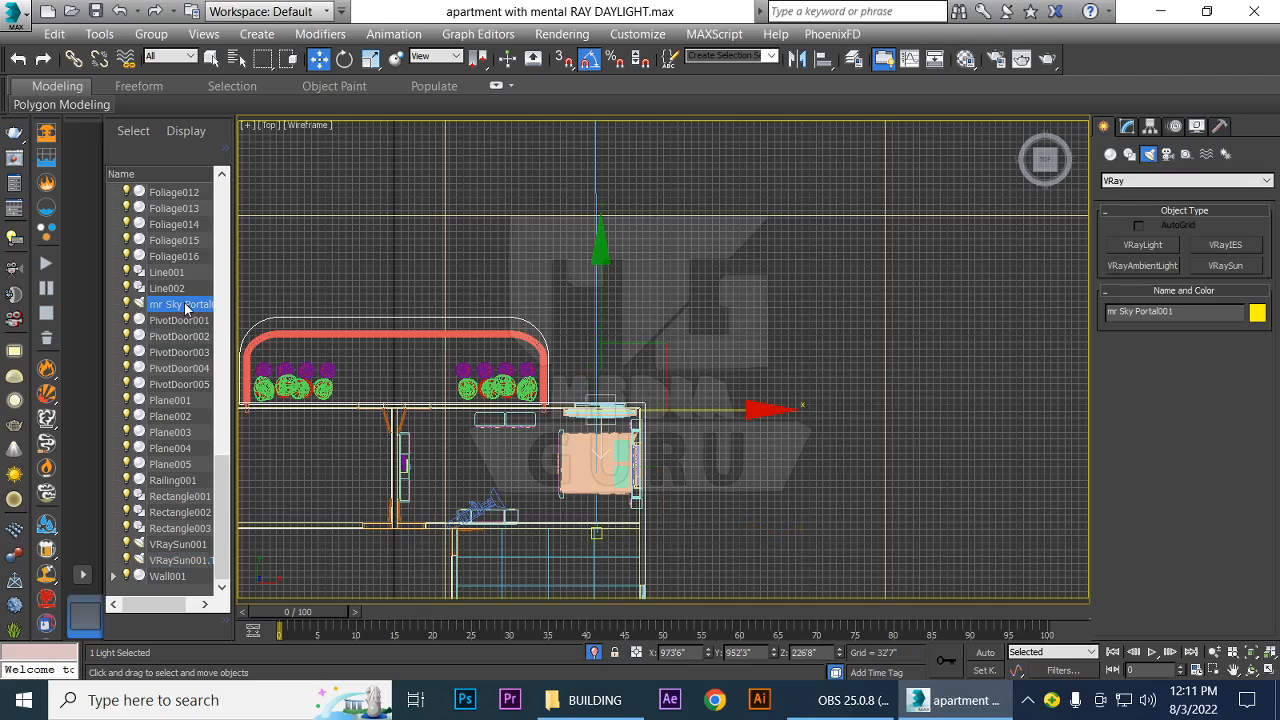
drag(738, 408, 828, 243)
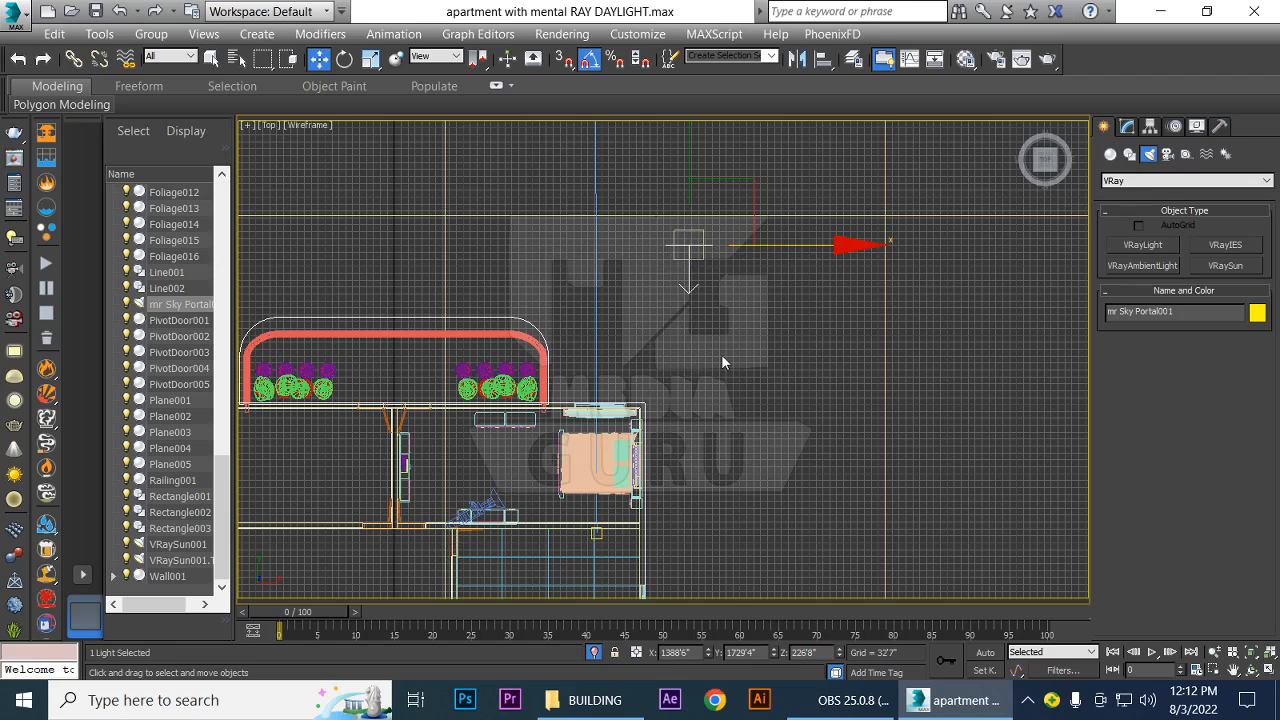
key(Delete)
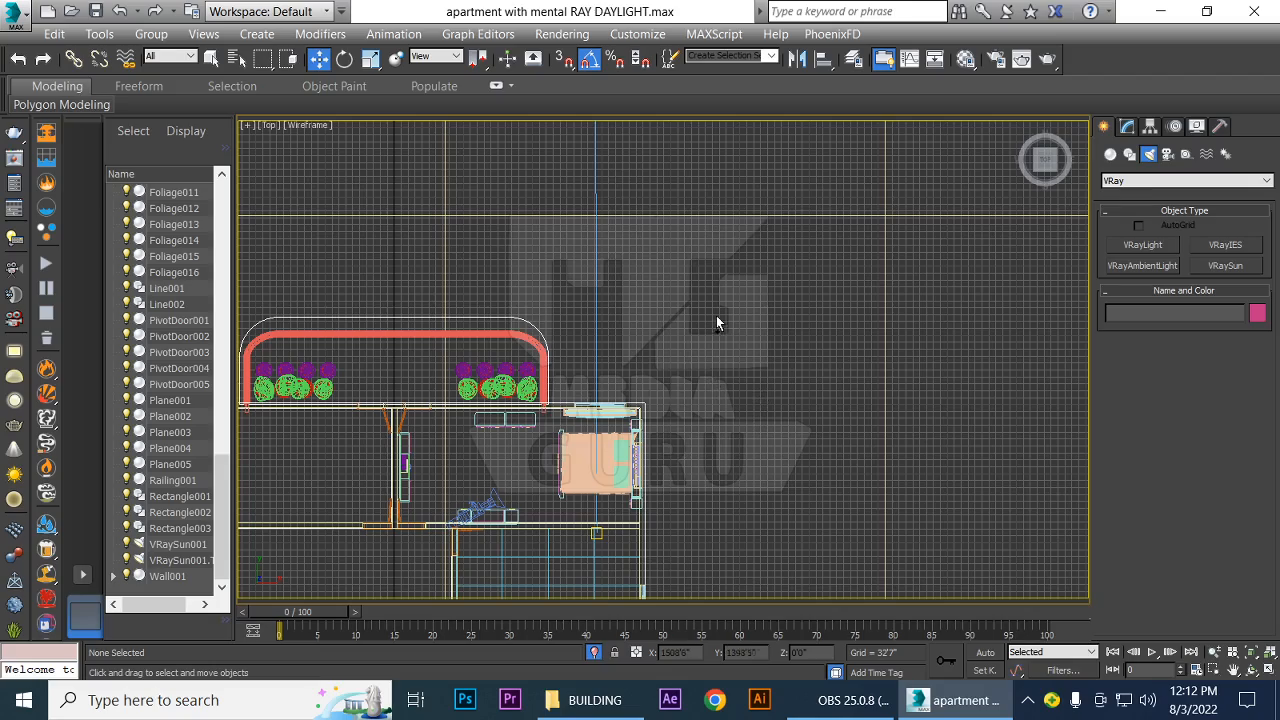
Select the VRaySun, examine its placement relative to the apartment in the Top and Left views, and return to the Camera001 view
scroll(716, 316, down, 2)
middle_drag(722, 321, 737, 578)
scroll(697, 343, down, 3)
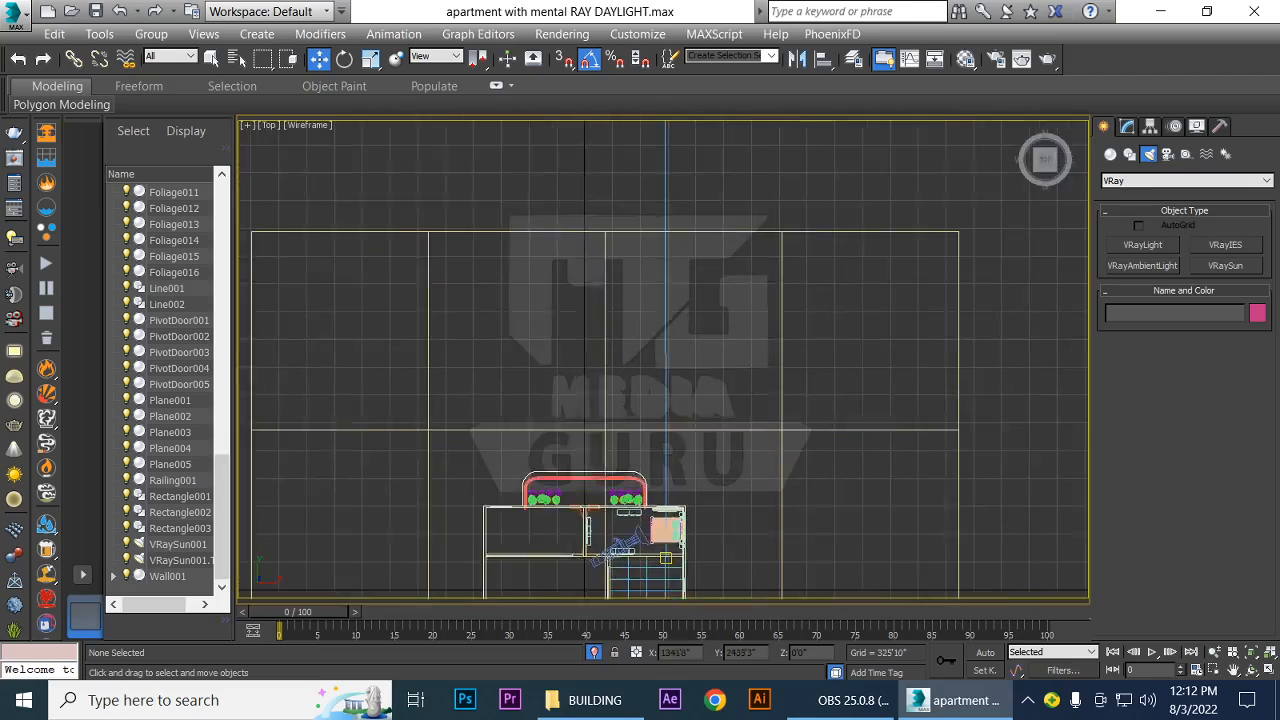
middle_drag(720, 288, 757, 559)
scroll(750, 277, down, 4)
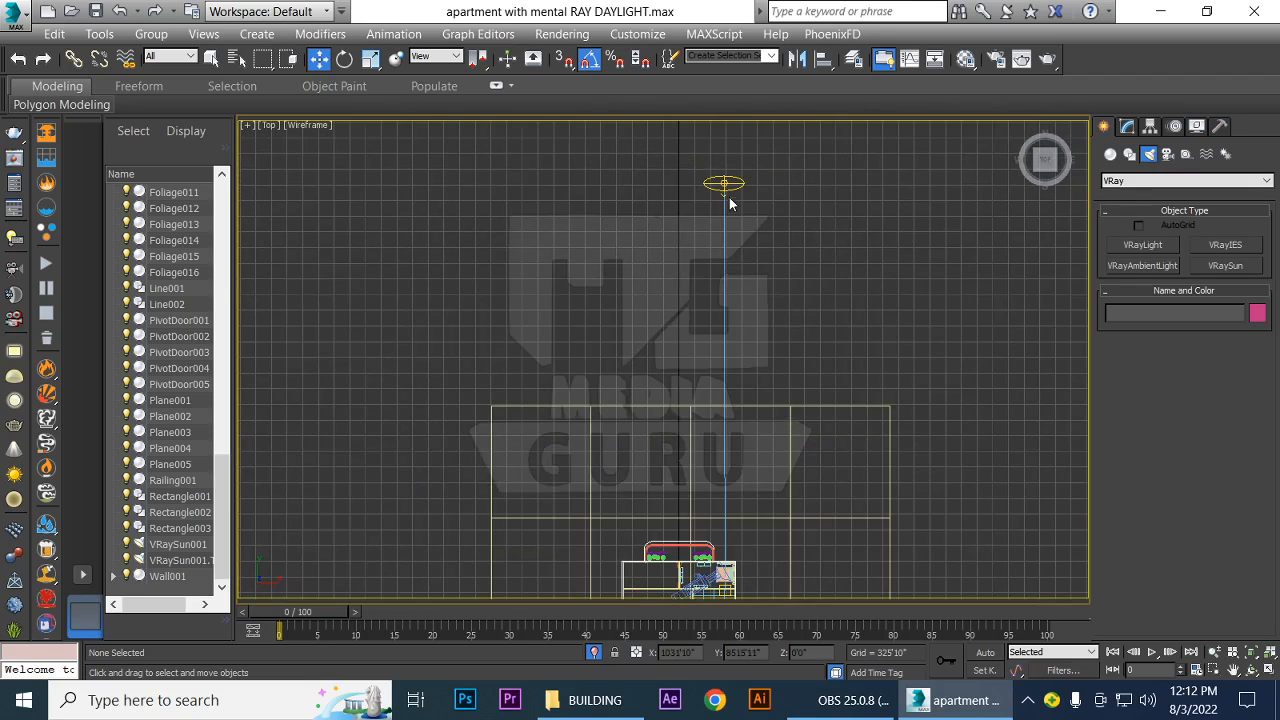
click(729, 187)
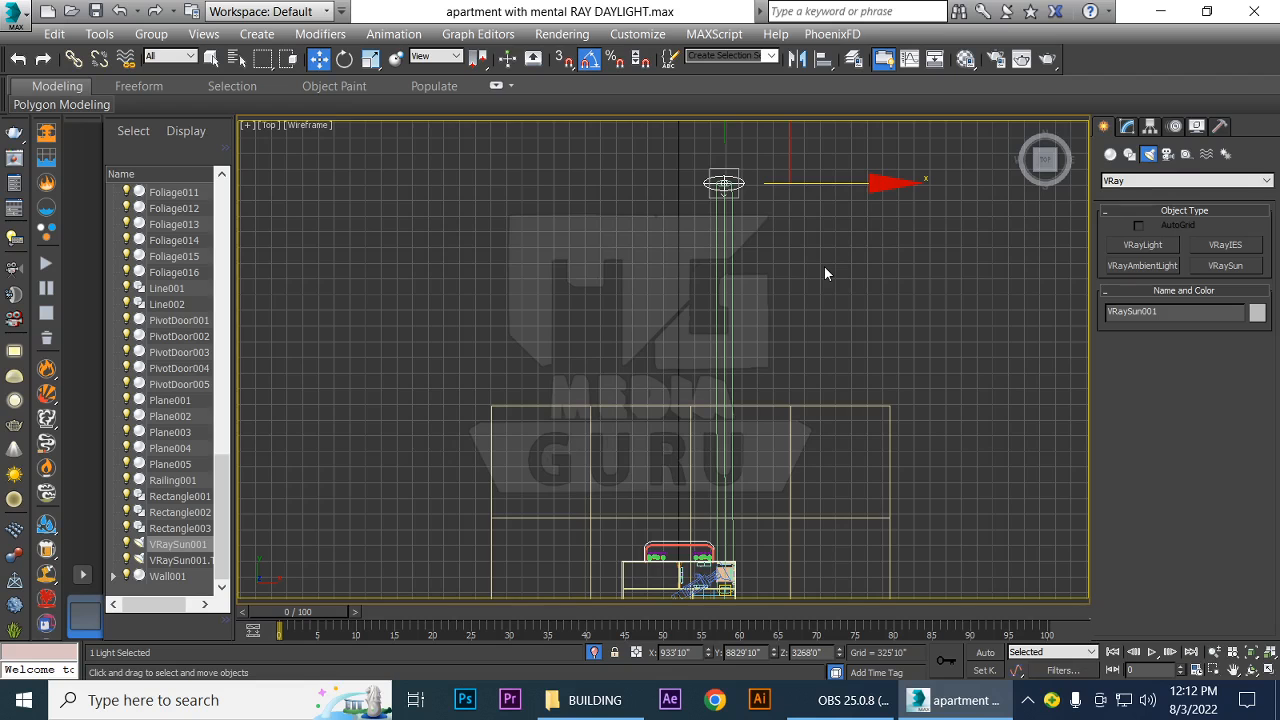
key(l)
scroll(644, 394, down, 2)
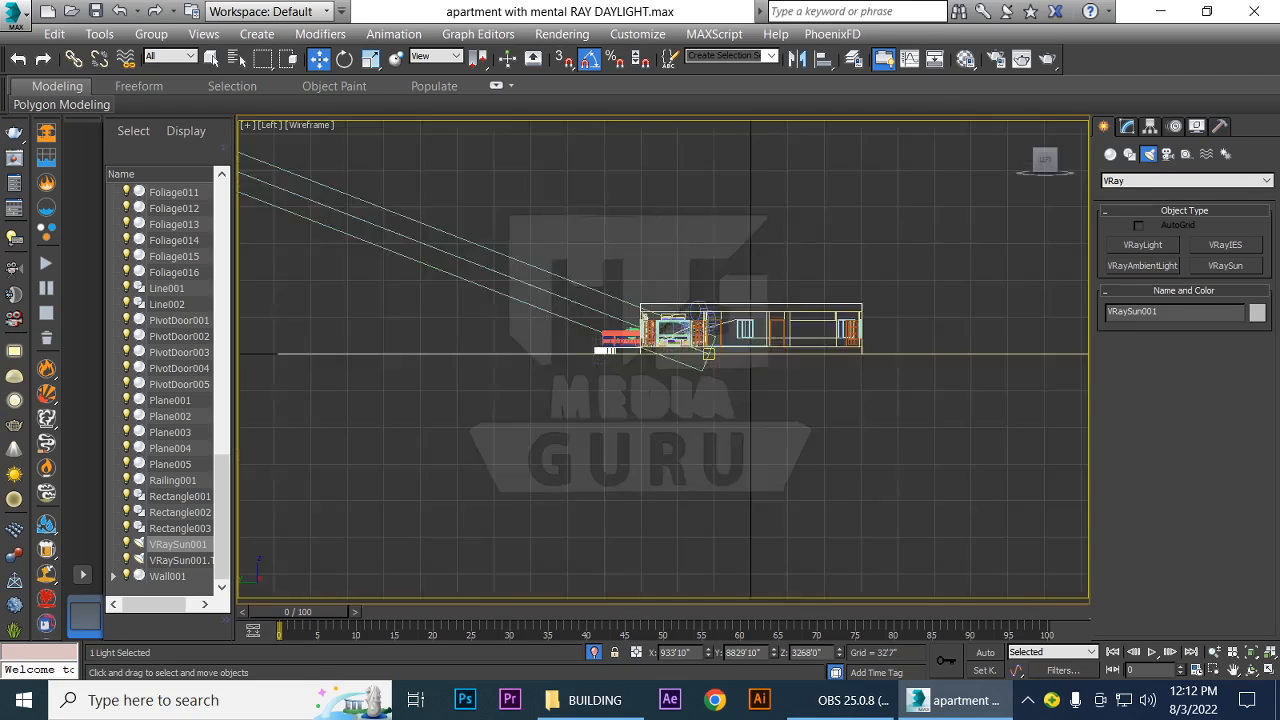
middle_drag(644, 394, 544, 450)
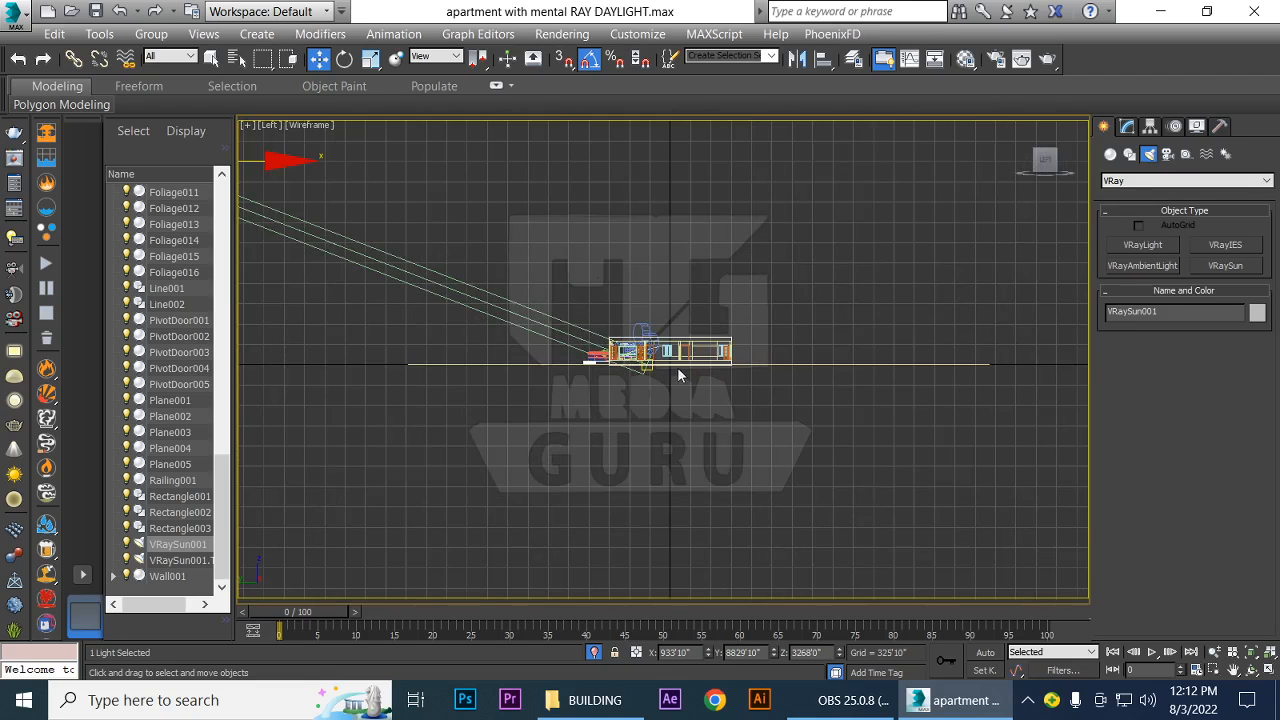
key(c)
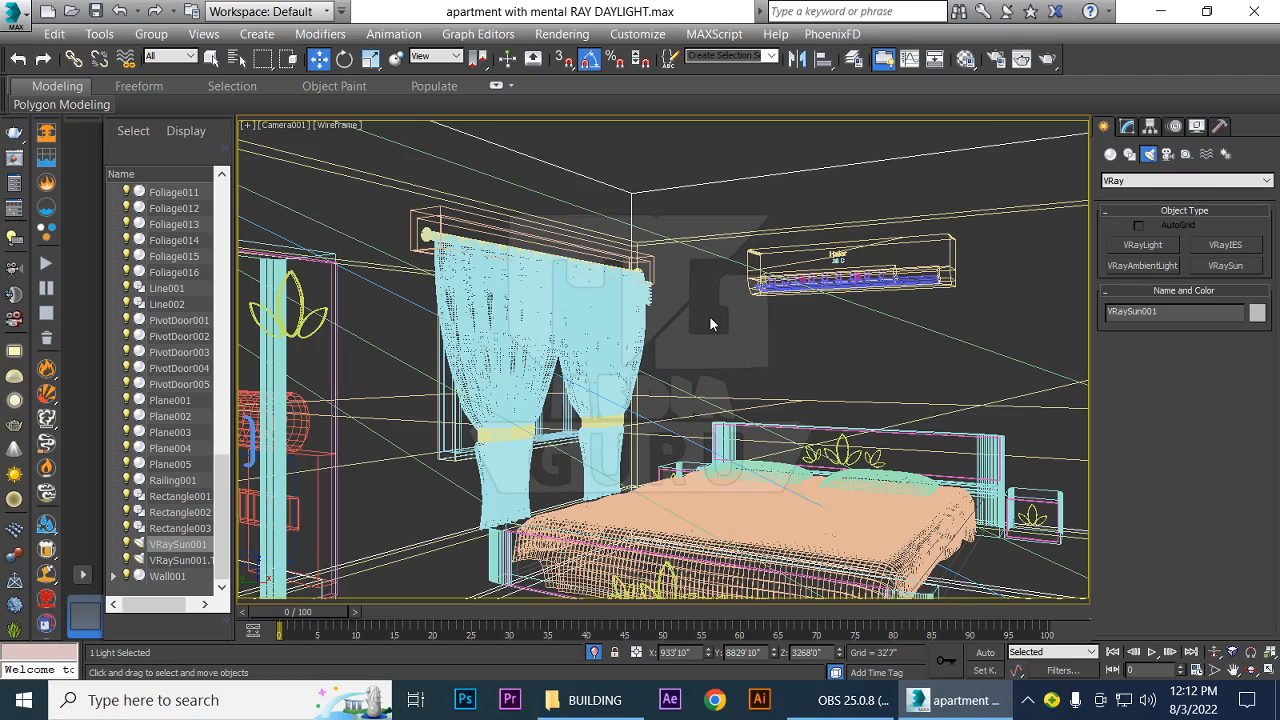
Save the scene as a new file named "apartment with V RAY SUNLIGHT" in the BUILDING folder
click(22, 18)
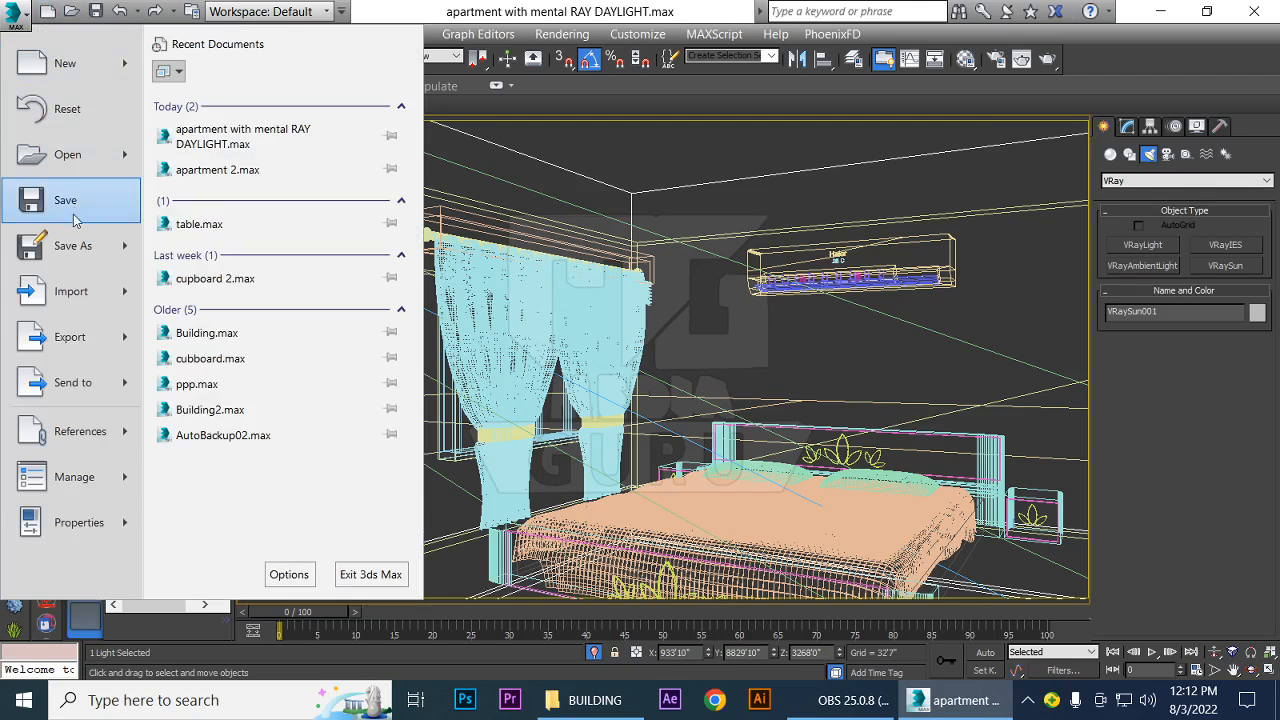
click(74, 245)
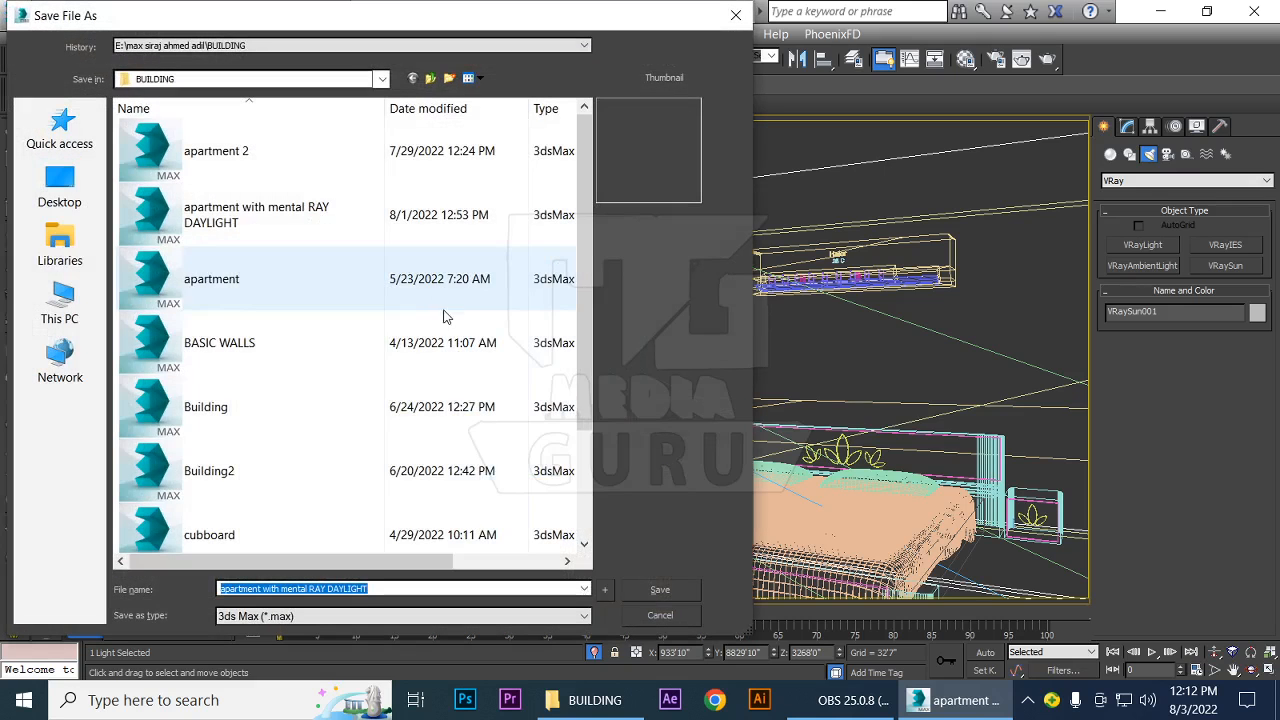
click(276, 590)
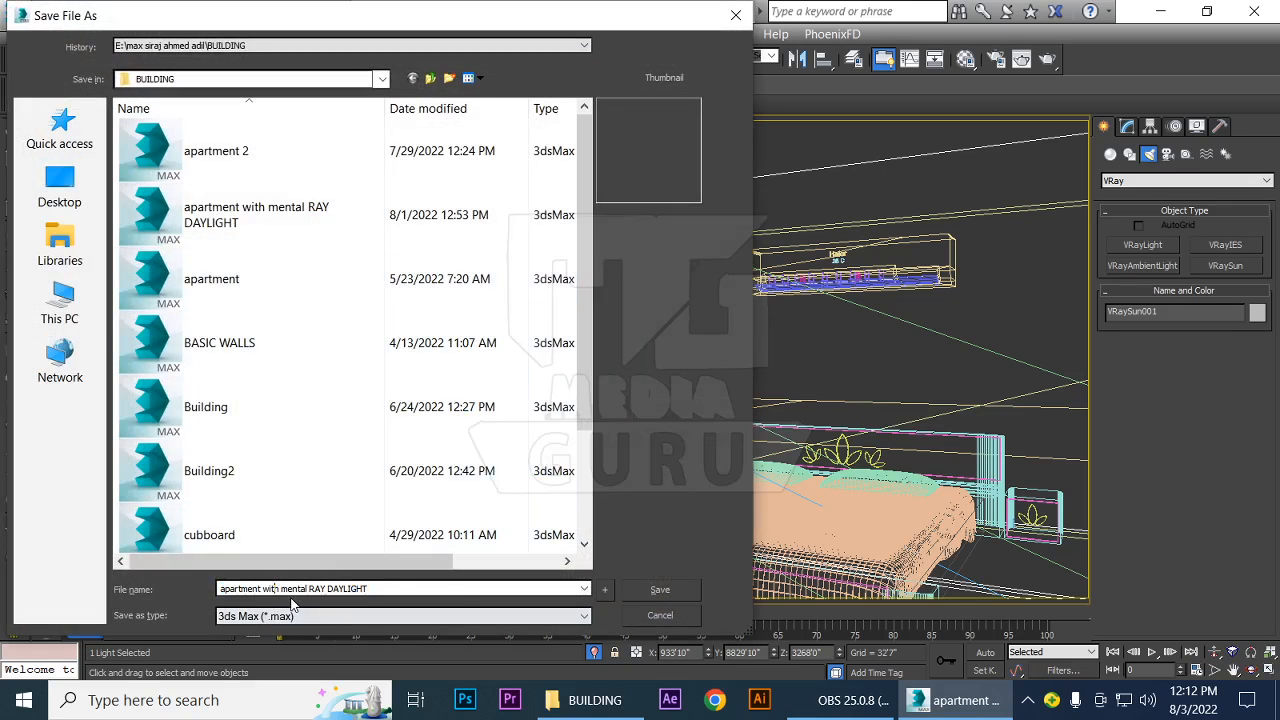
drag(282, 589, 311, 589)
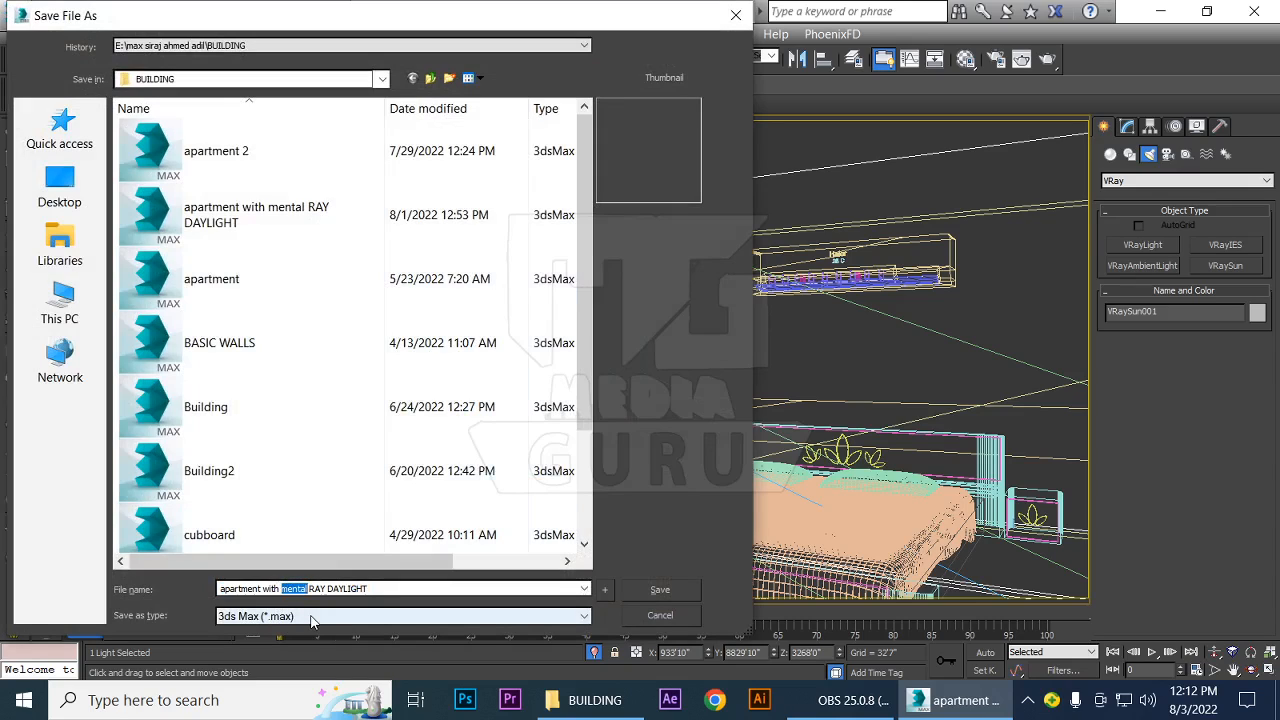
text(V)
key(Delete)
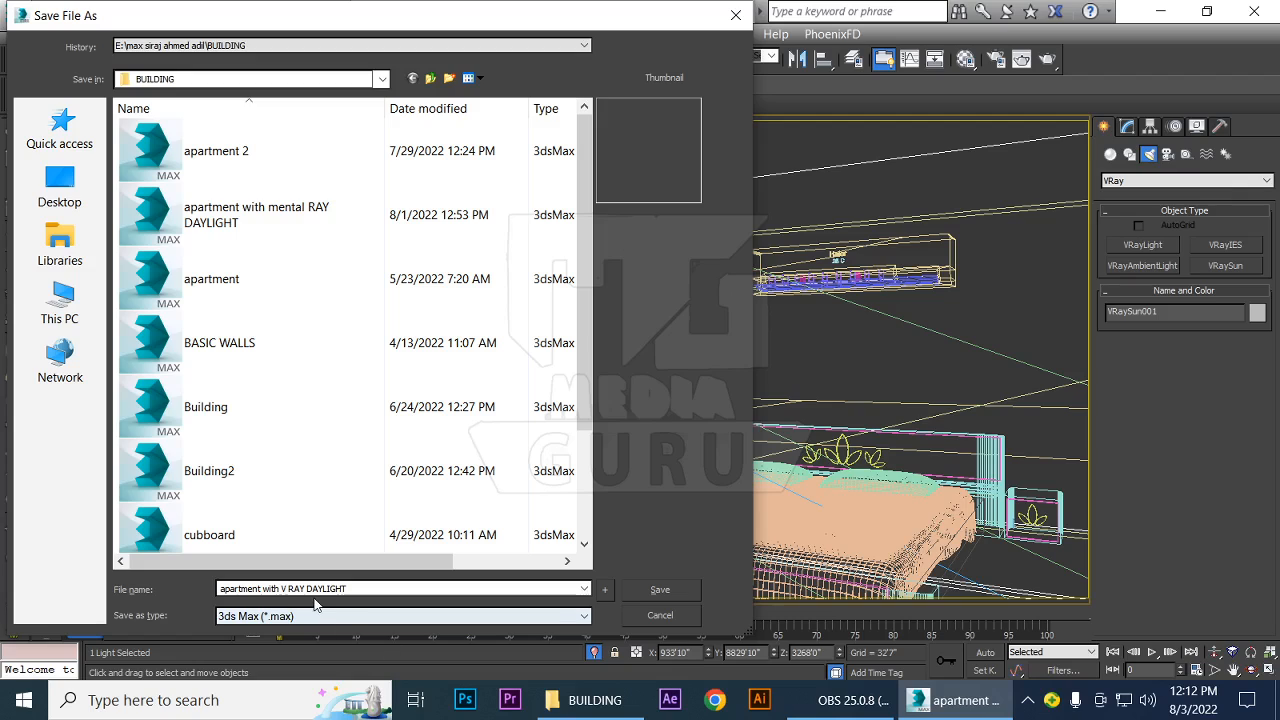
drag(307, 589, 325, 589)
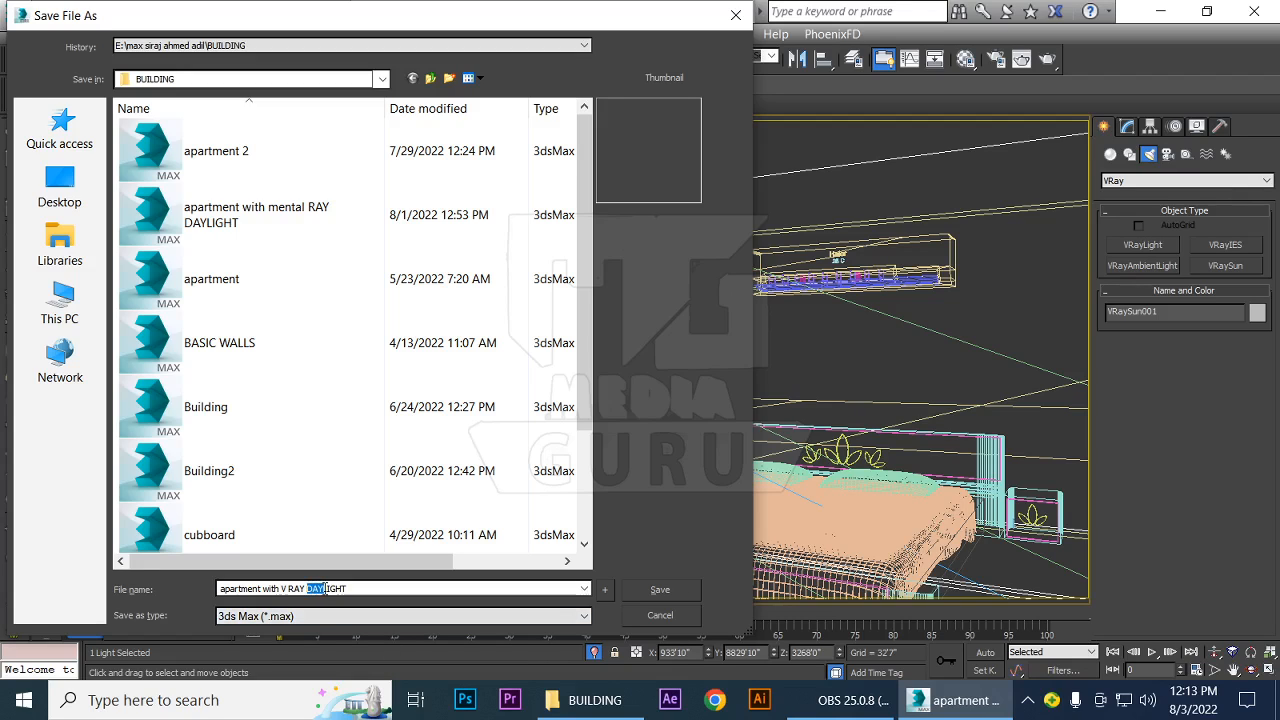
text(SUN)
click(659, 592)
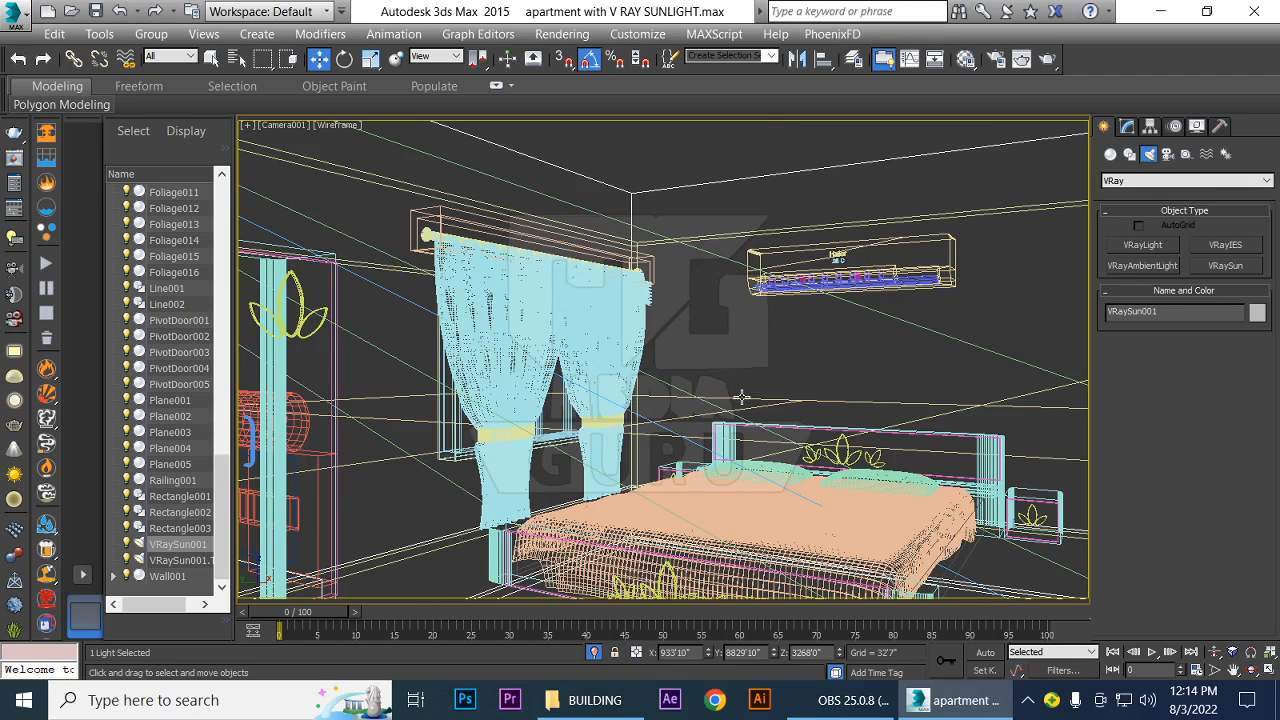
Test-render the Camera001 view, check it with an interactive rendering, and close the frame buffer and V-Ray messages windows
key(shift+q)
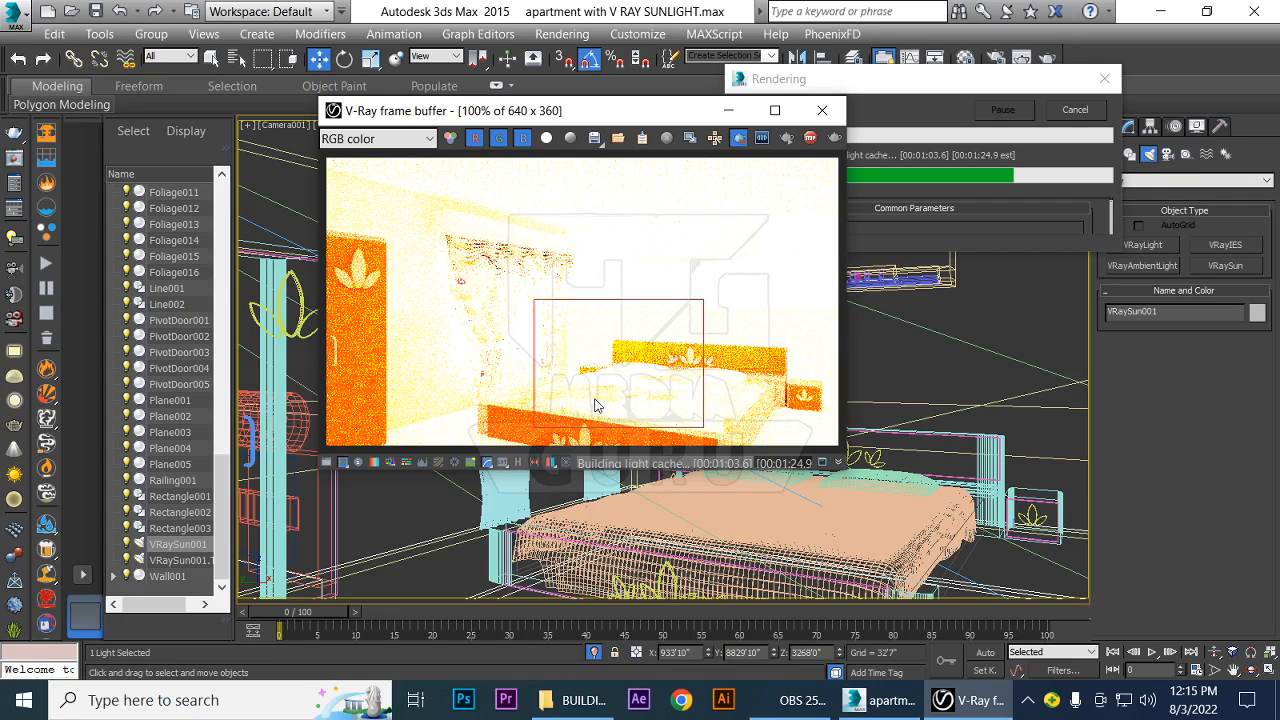
click(835, 139)
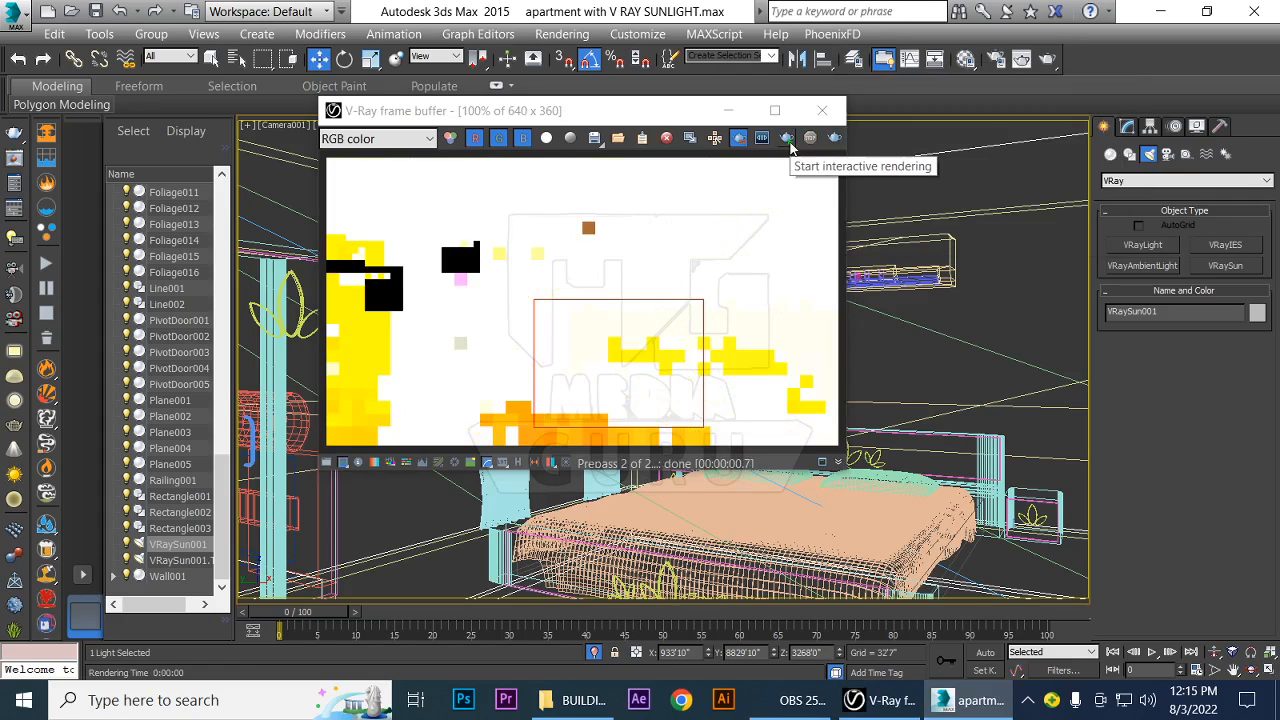
click(788, 139)
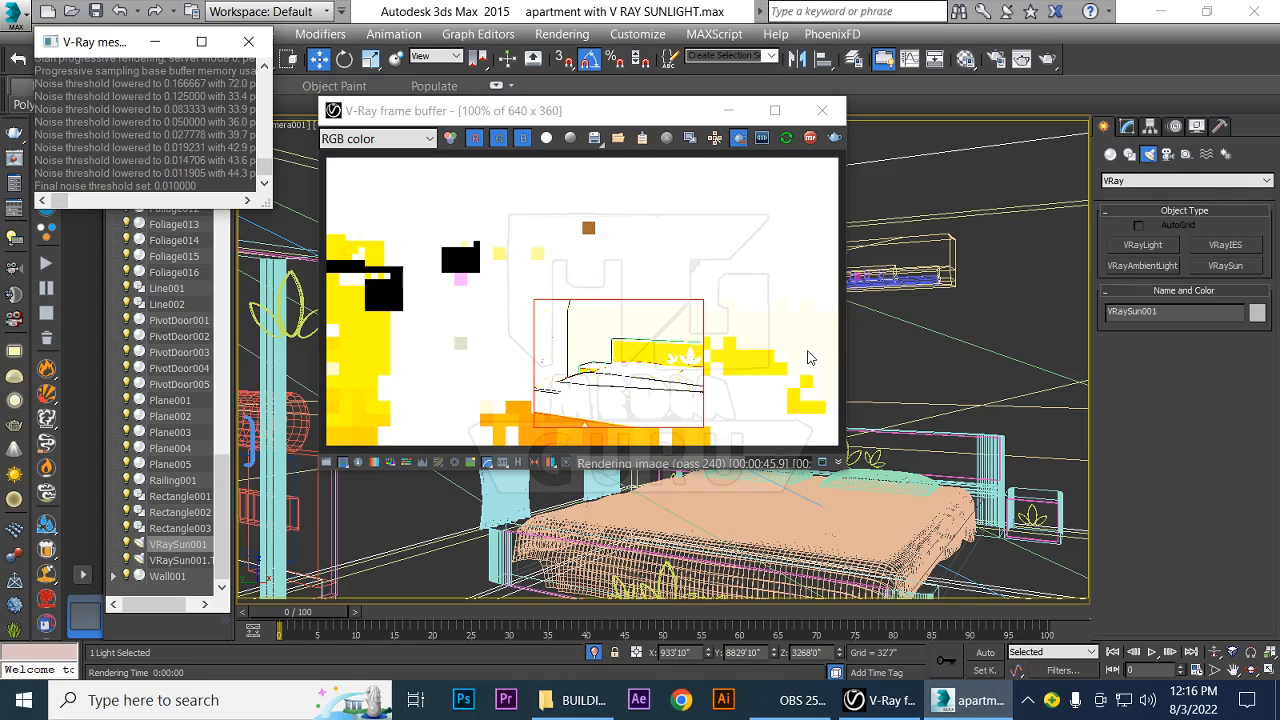
drag(595, 118, 773, 178)
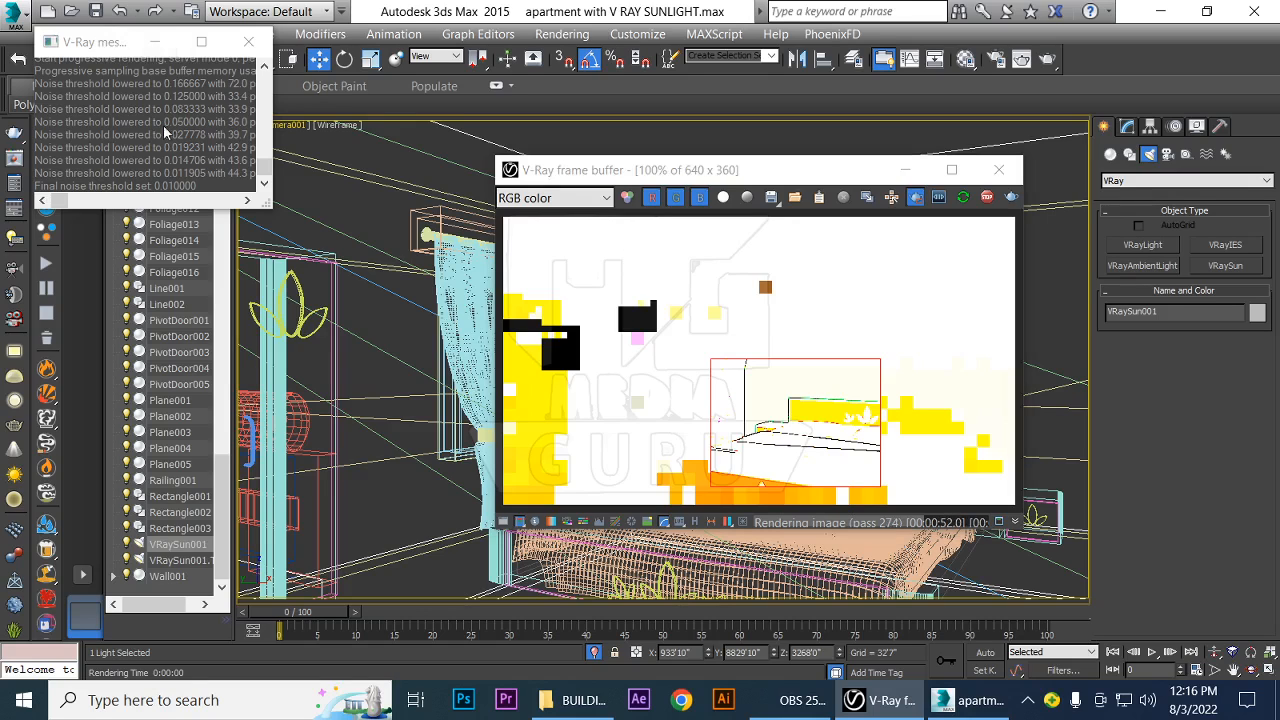
drag(103, 42, 290, 213)
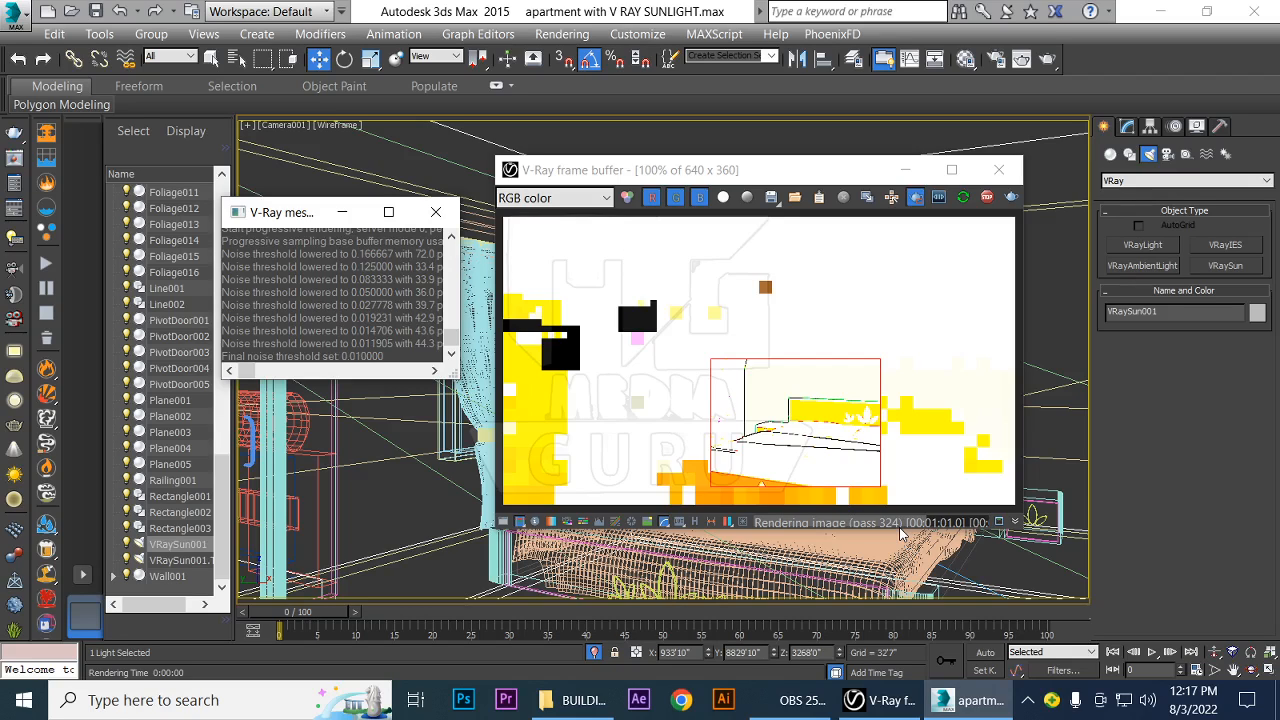
click(999, 172)
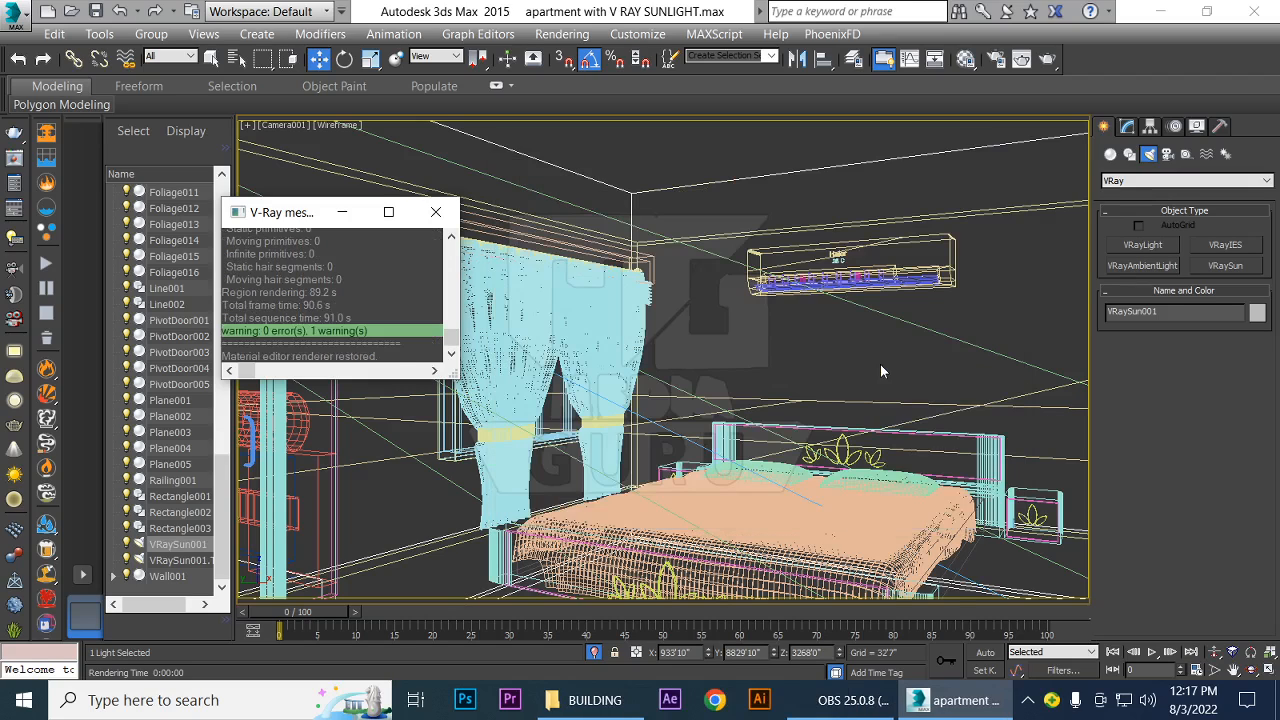
click(435, 212)
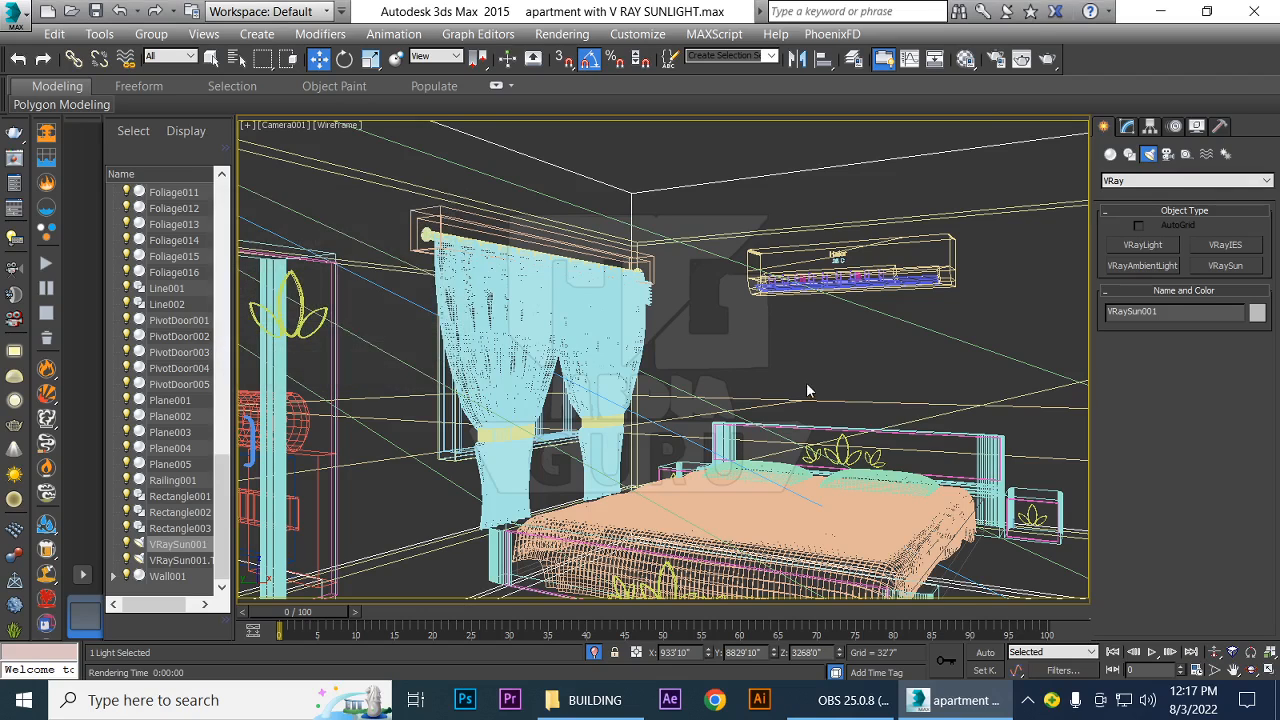
Select VRaySun001 and review its light parameters, including the turbidity, ozone, intensity and size multiplier settings
click(187, 545)
click(1129, 128)
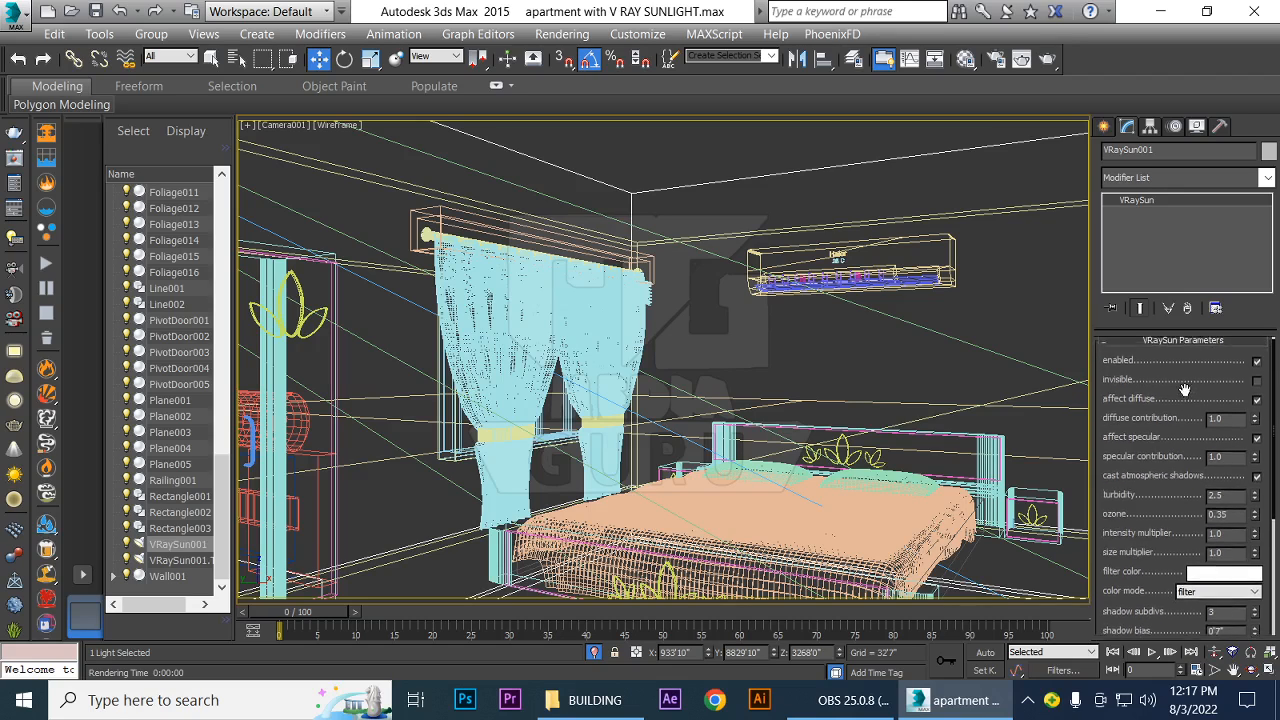
drag(1186, 422, 1189, 381)
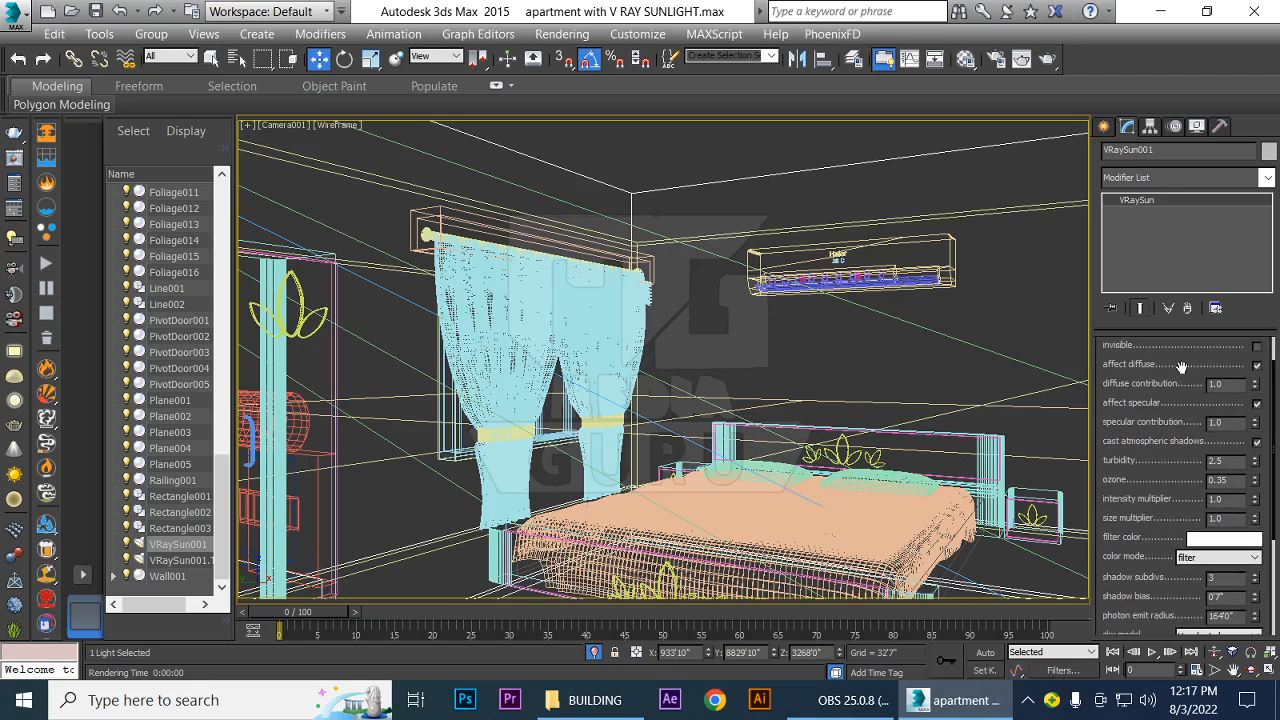
drag(1182, 365, 1184, 406)
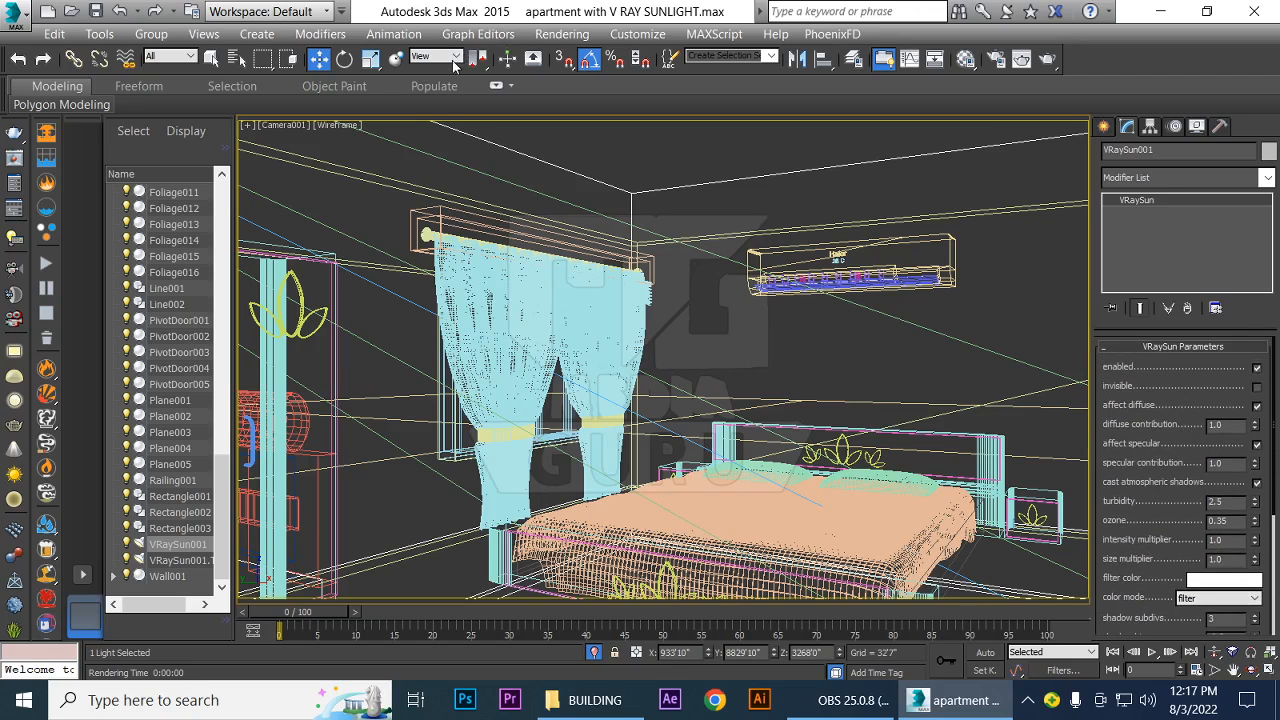
Open the Exposure Control settings and set the environment's global lighting level to 0.2
click(565, 35)
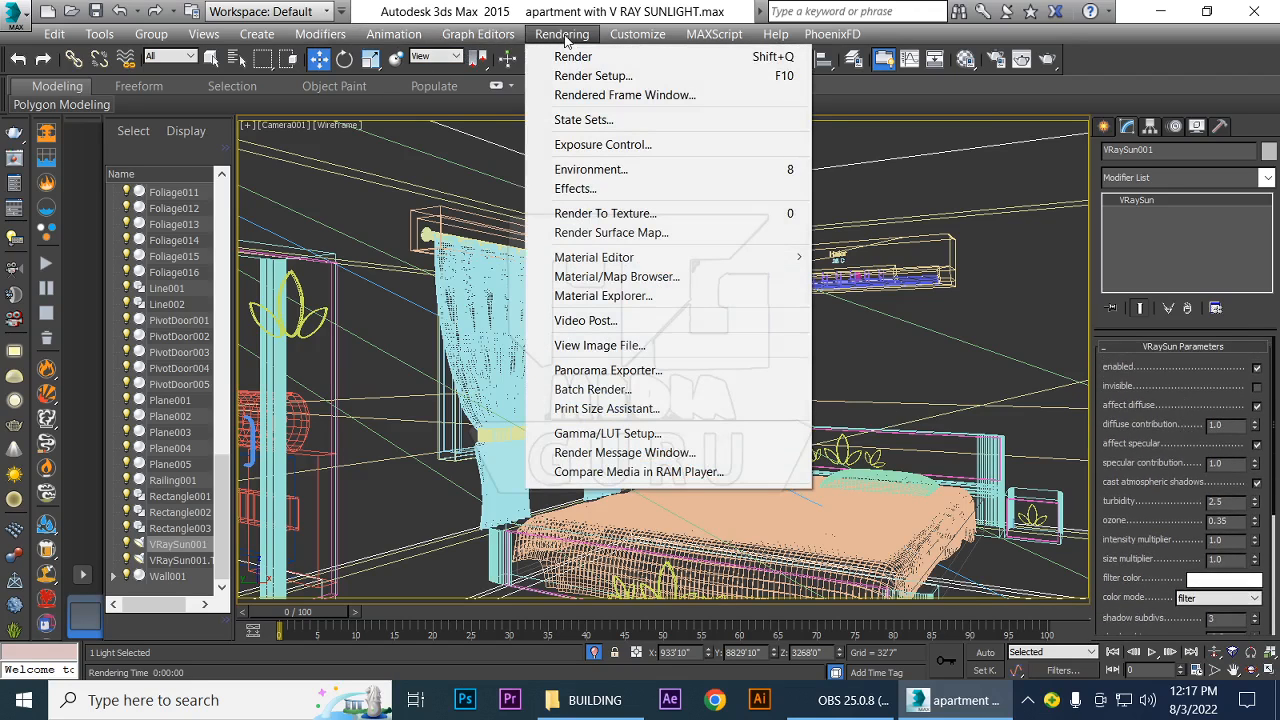
click(597, 146)
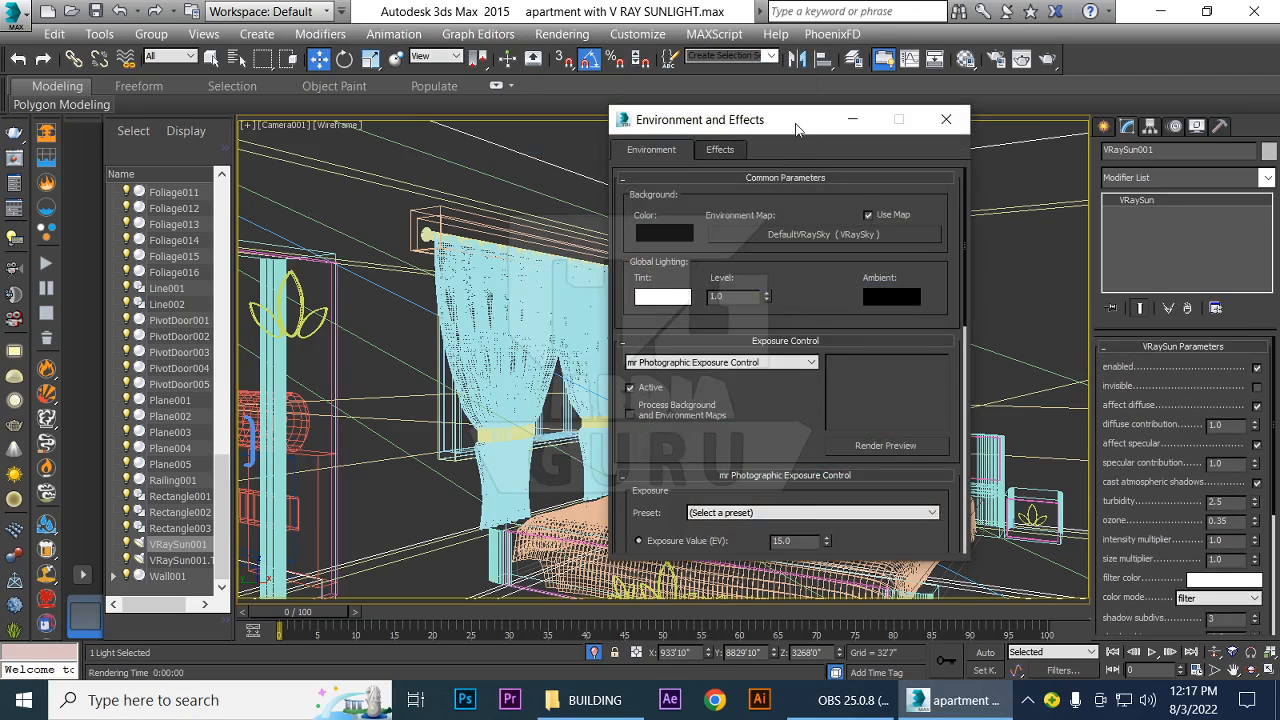
drag(845, 117, 770, 86)
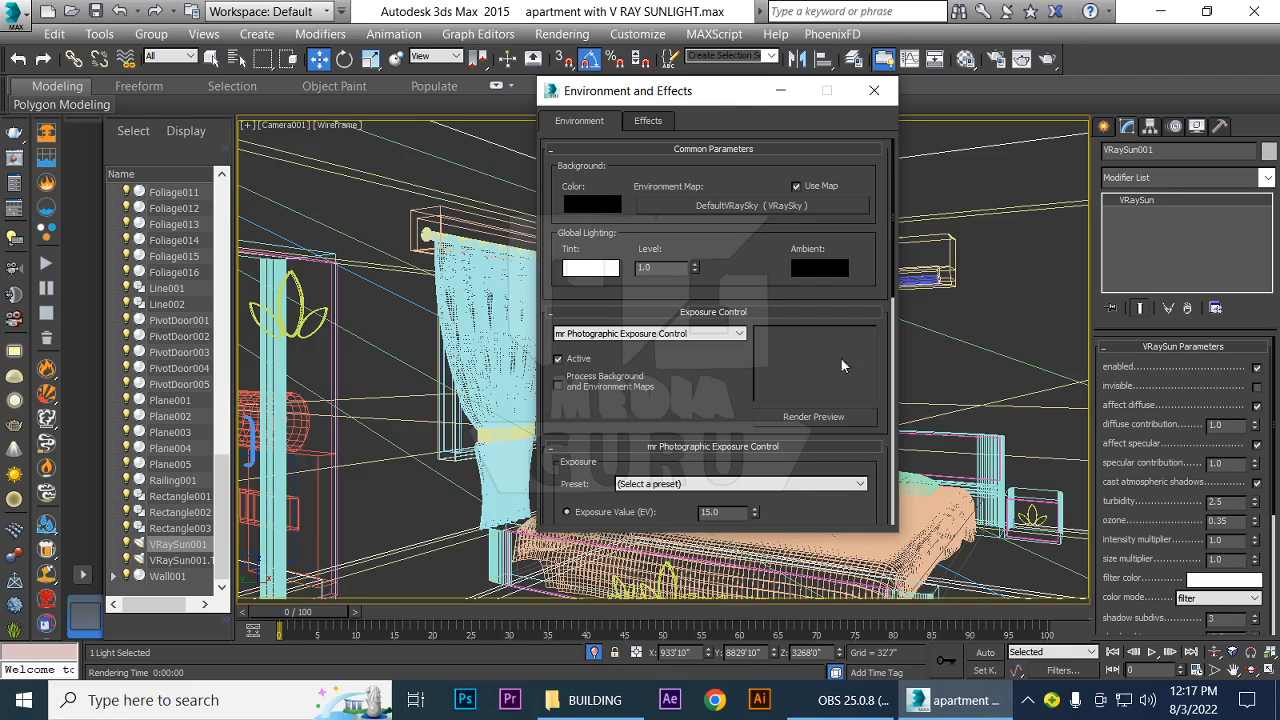
drag(658, 267, 556, 265)
text(.)
text(2)
key(Return)
click(727, 264)
Start a render of the Camera001 view, cancel it, and generate an exposure render preview instead
key(shift+q)
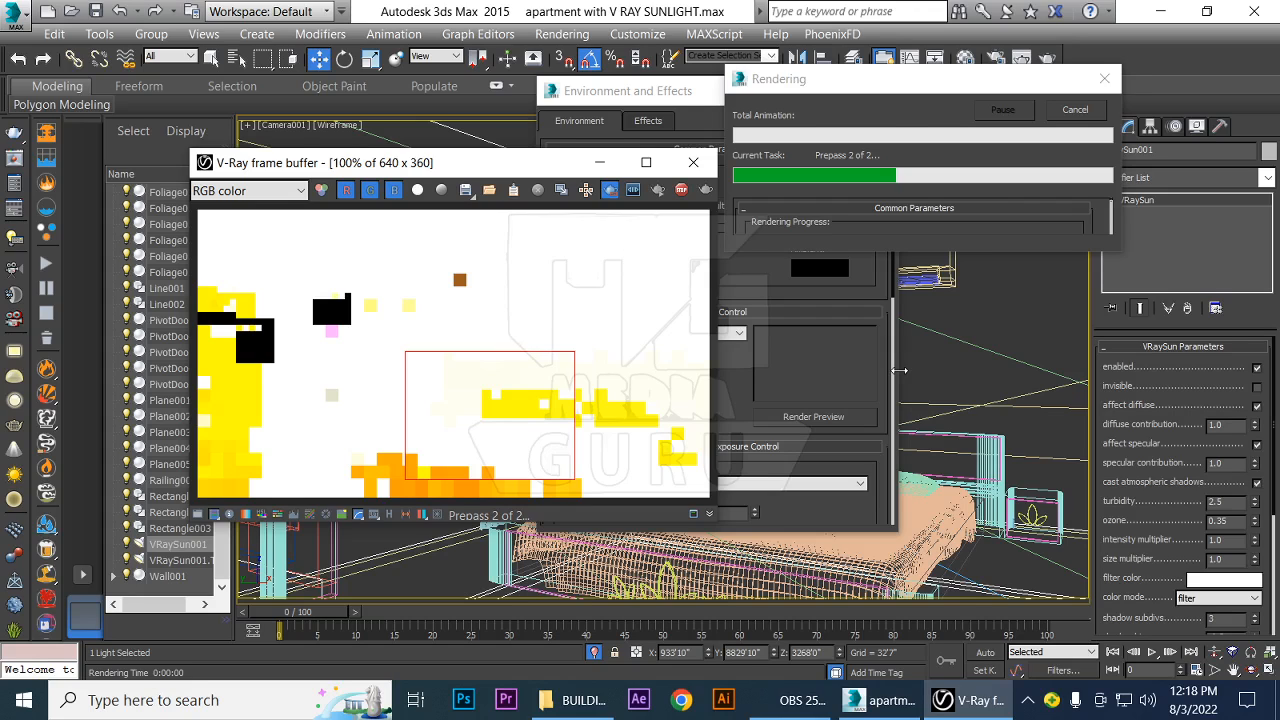
click(1108, 84)
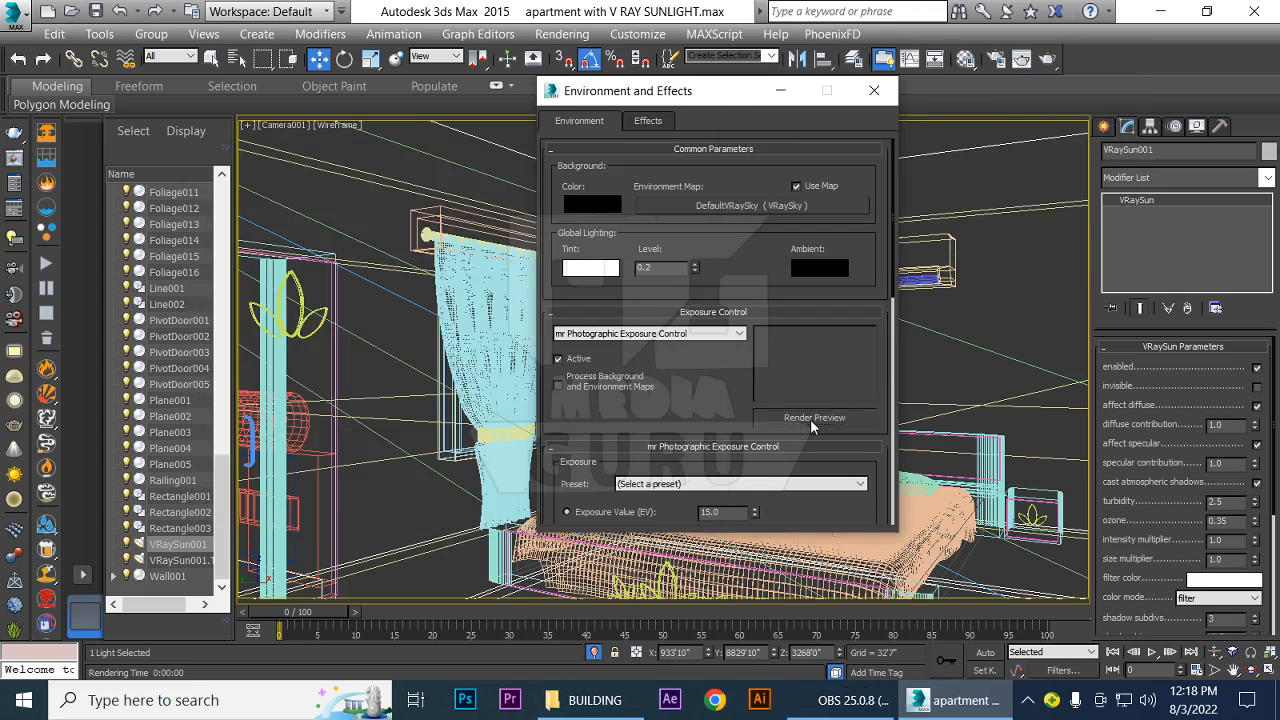
click(810, 418)
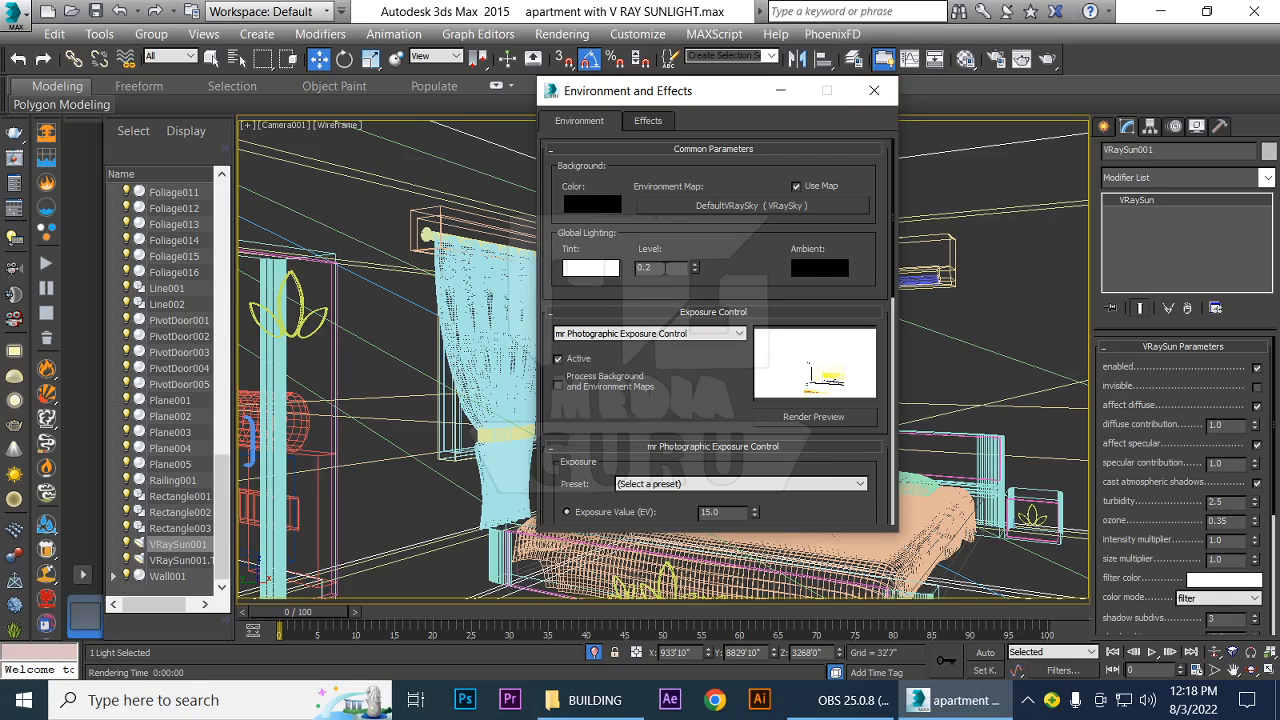
Preview the exposure with another global lighting level, set the level back to 1, and close the environment settings
double_click(665, 268)
text(1)
text(02)
click(812, 417)
drag(664, 269, 558, 267)
text(1)
key(Return)
click(875, 91)
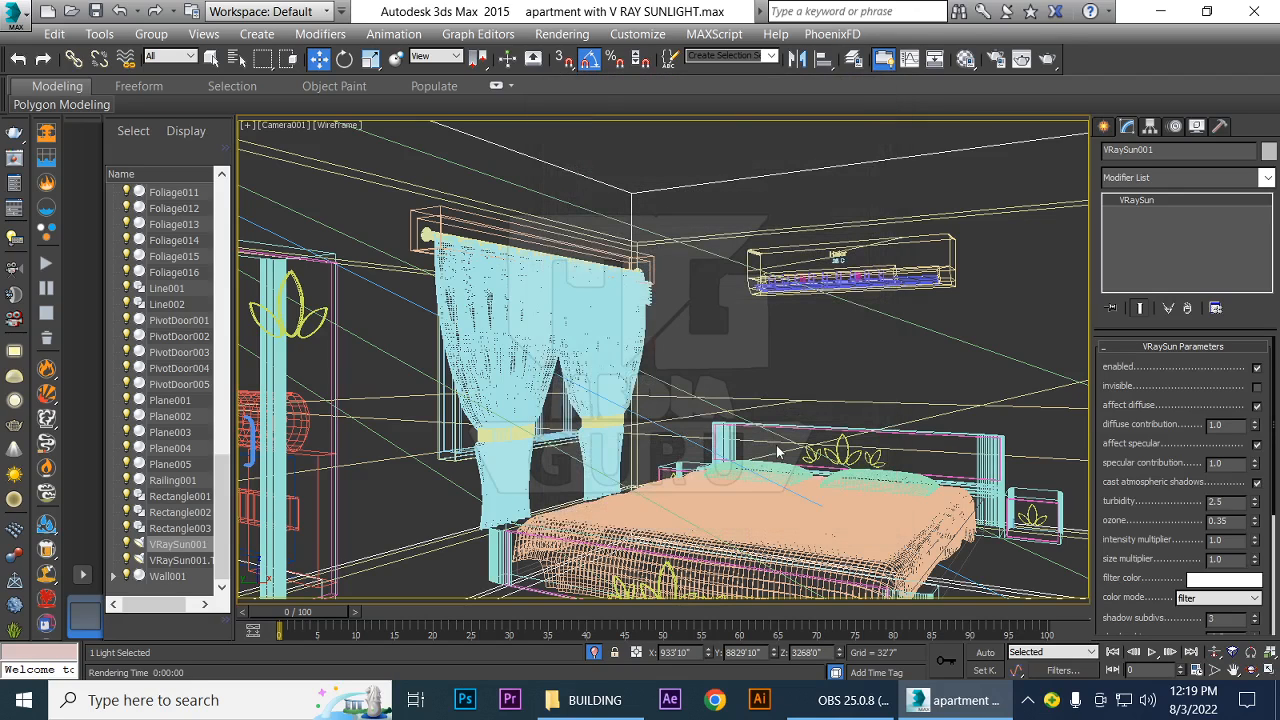
In the Top view, place a targeted VRayPhysicalCamera beside the existing camera, aimed at the bed with a target distance of about 624'
key(t)
scroll(782, 434, down, 4)
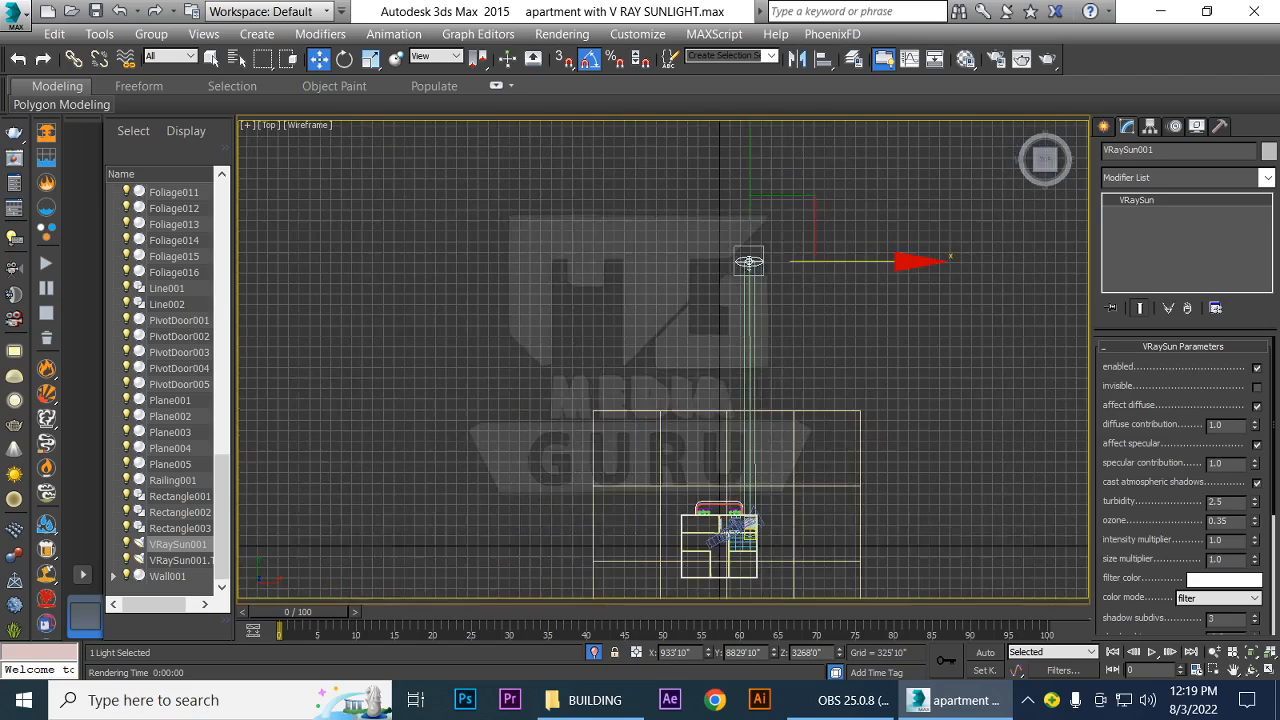
middle_drag(801, 515, 818, 384)
scroll(827, 420, up, 5)
scroll(812, 426, up, 2)
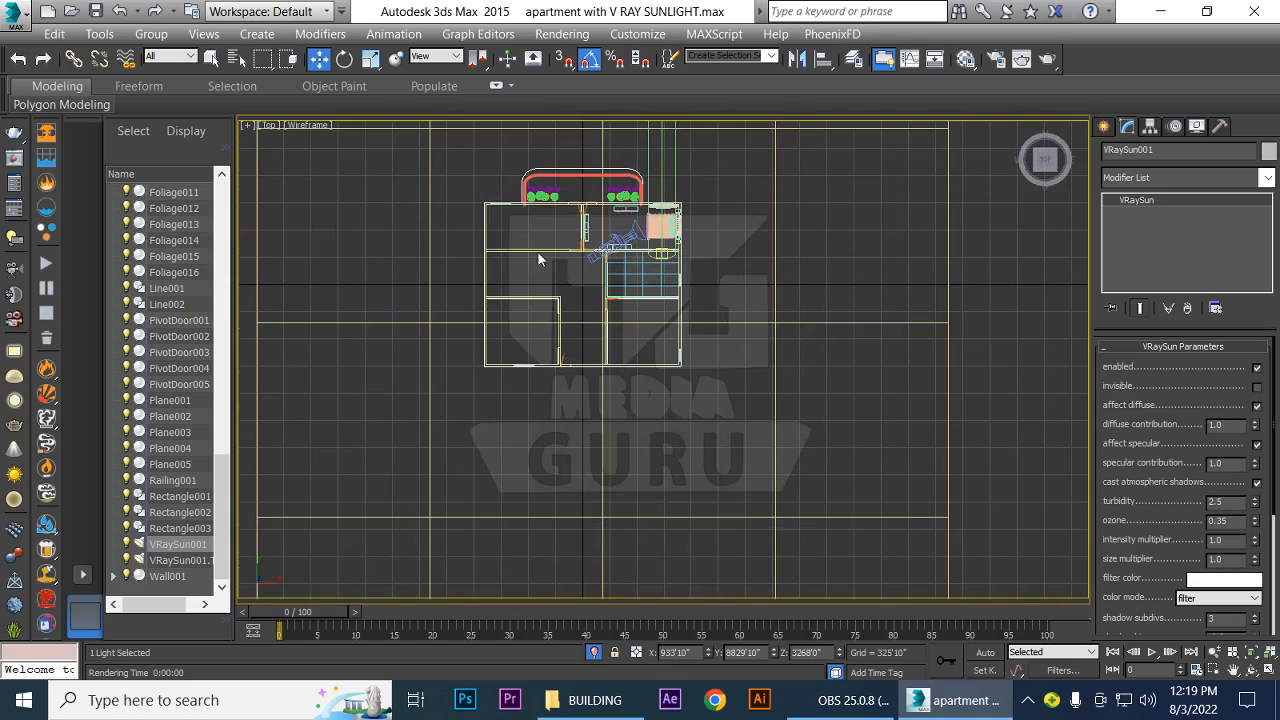
scroll(722, 395, up, 2)
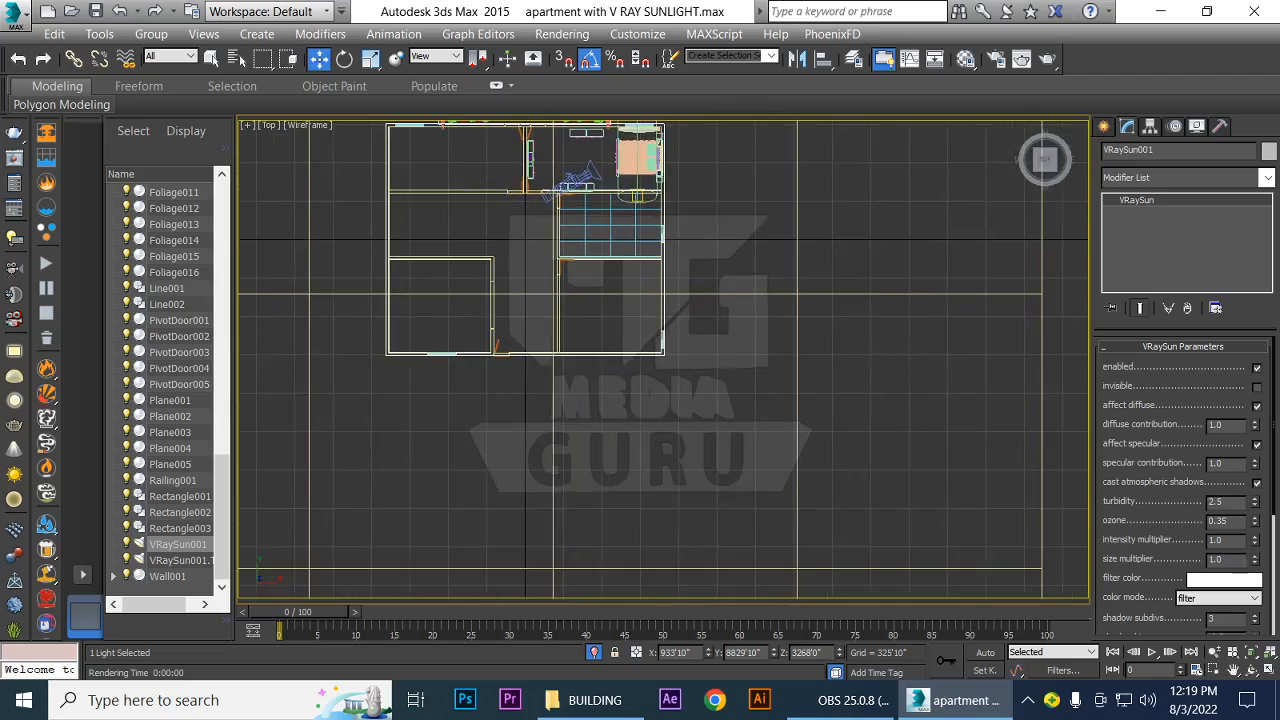
middle_drag(731, 327, 789, 551)
scroll(789, 551, up, 4)
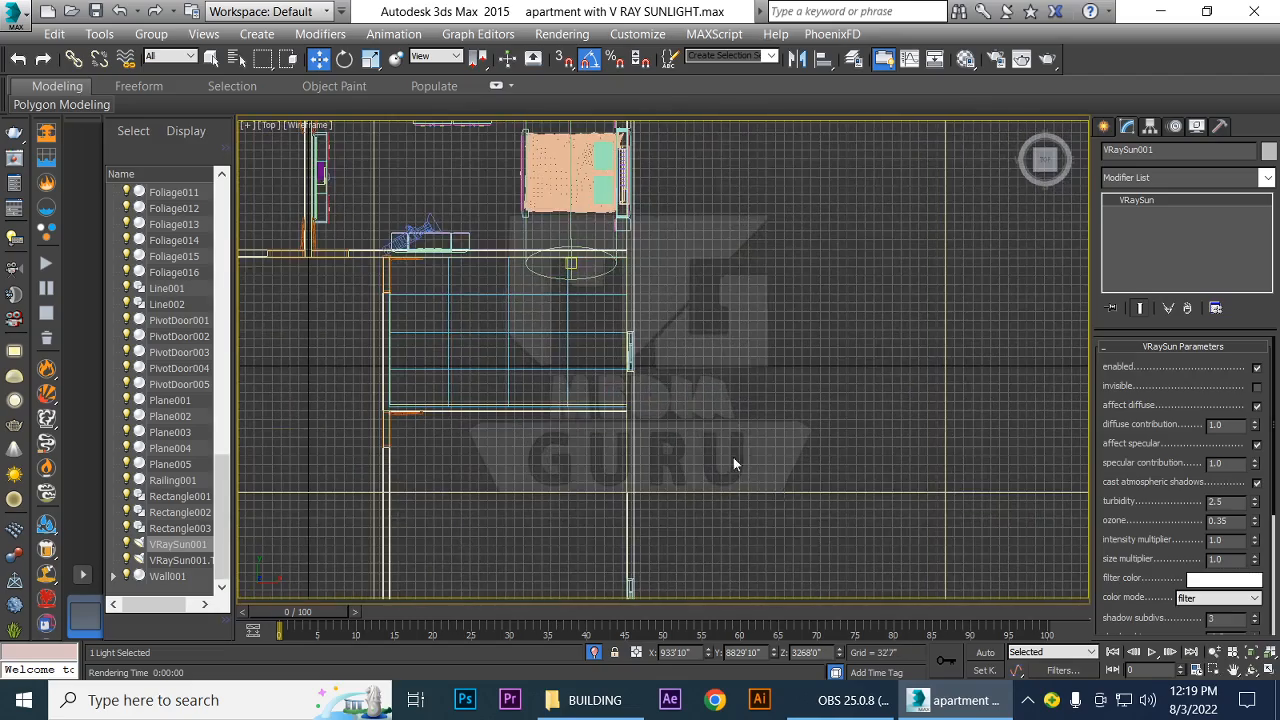
middle_drag(731, 463, 834, 590)
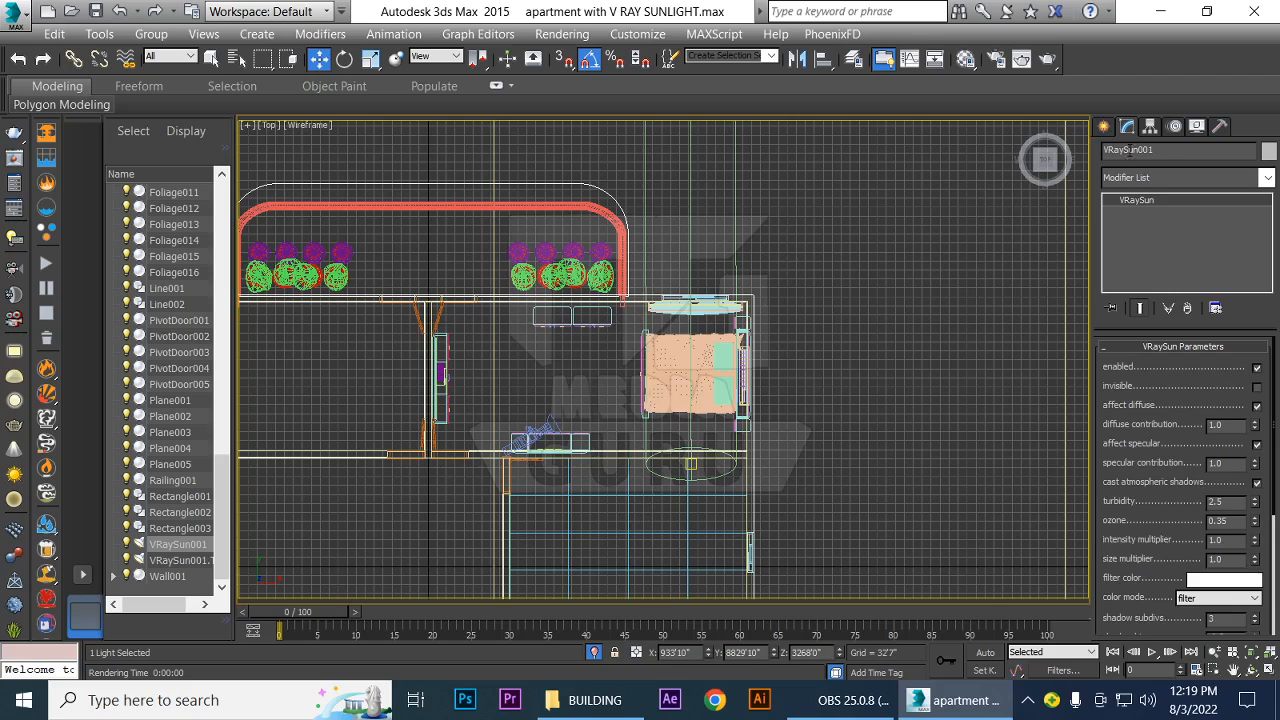
click(1105, 127)
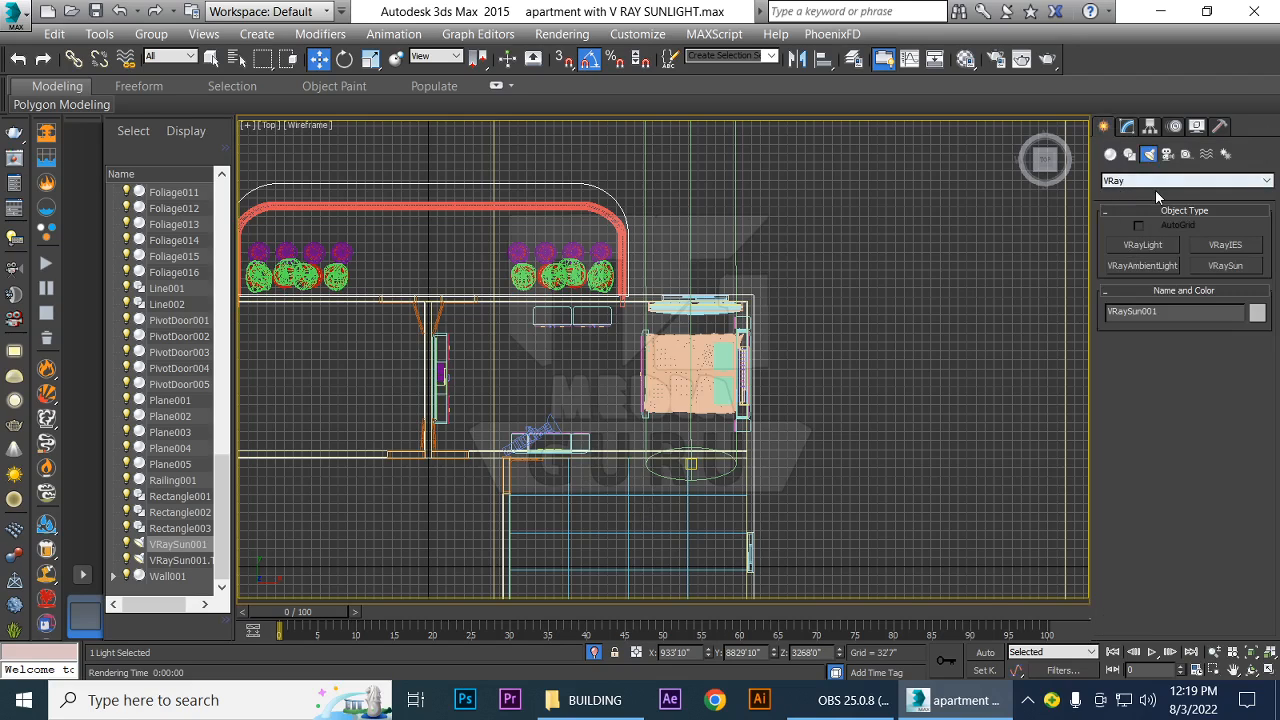
click(1166, 155)
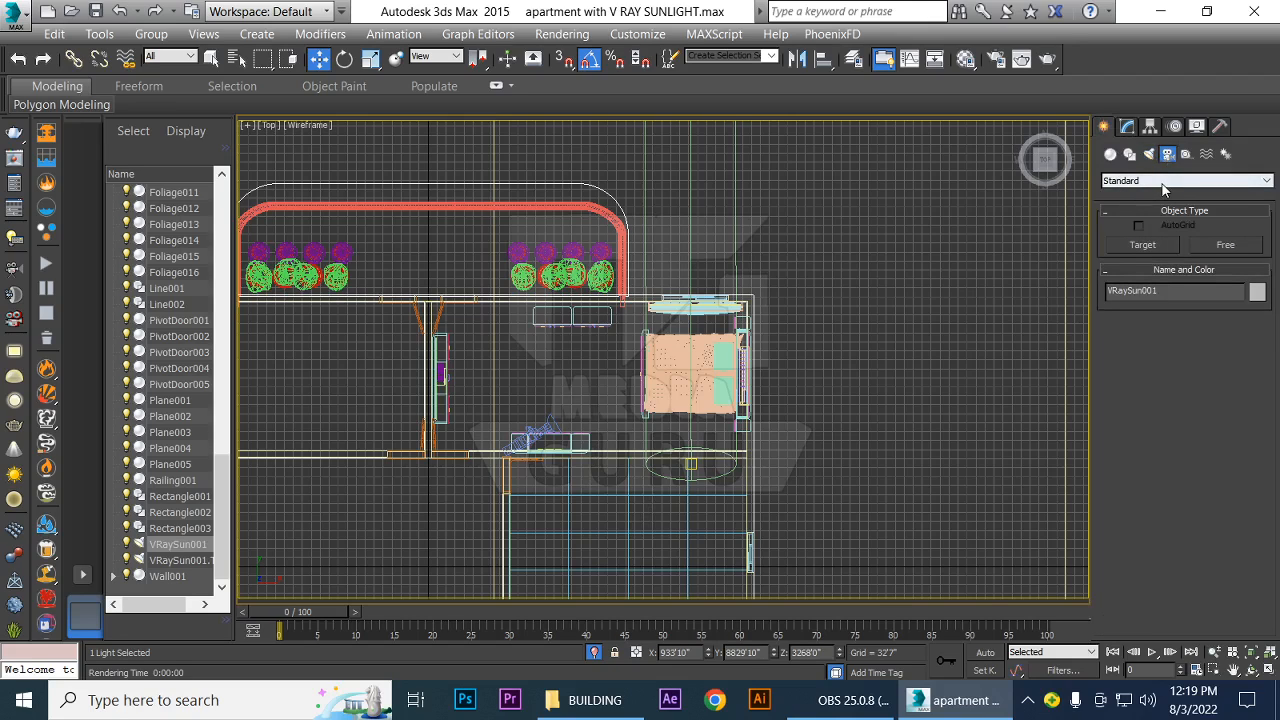
click(1163, 182)
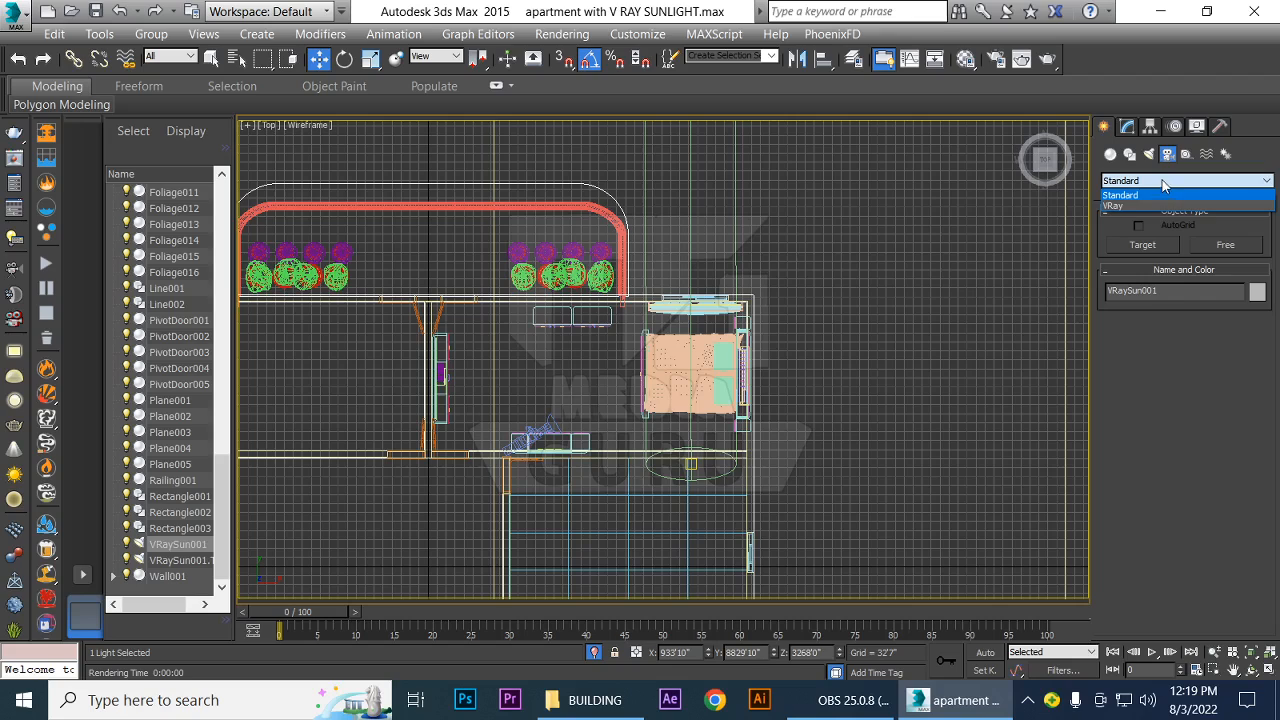
click(1117, 205)
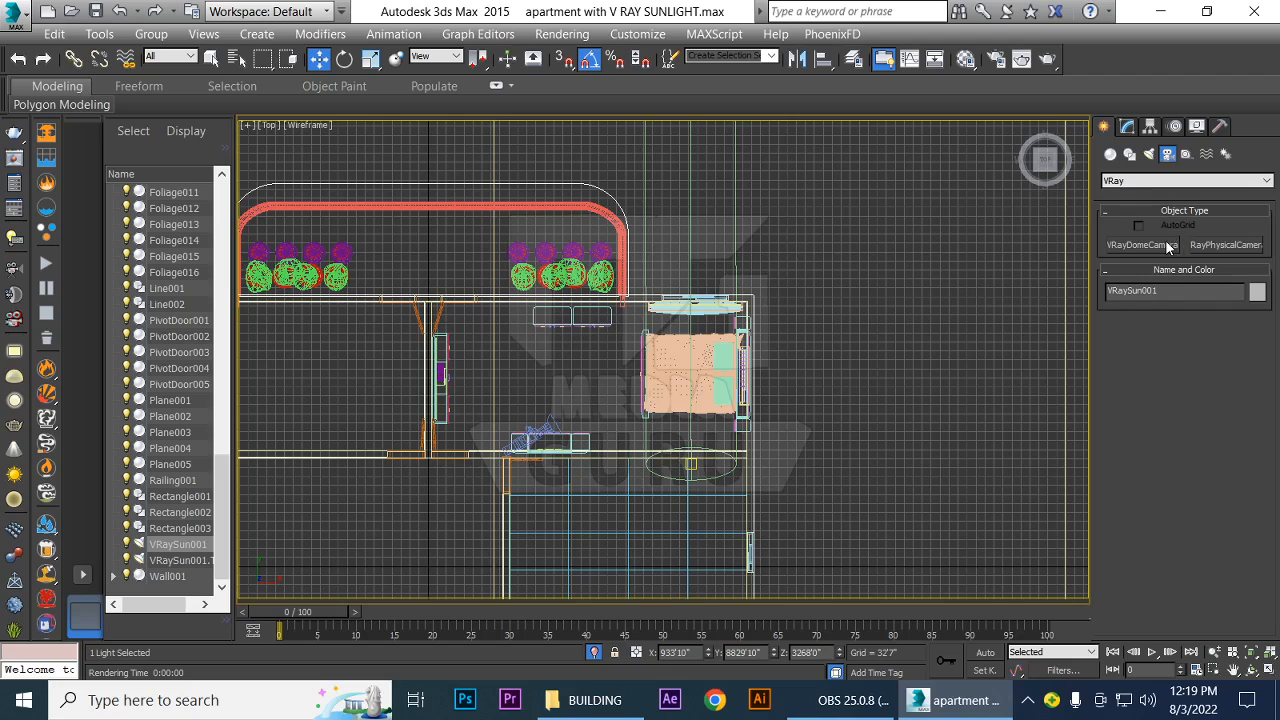
click(1230, 246)
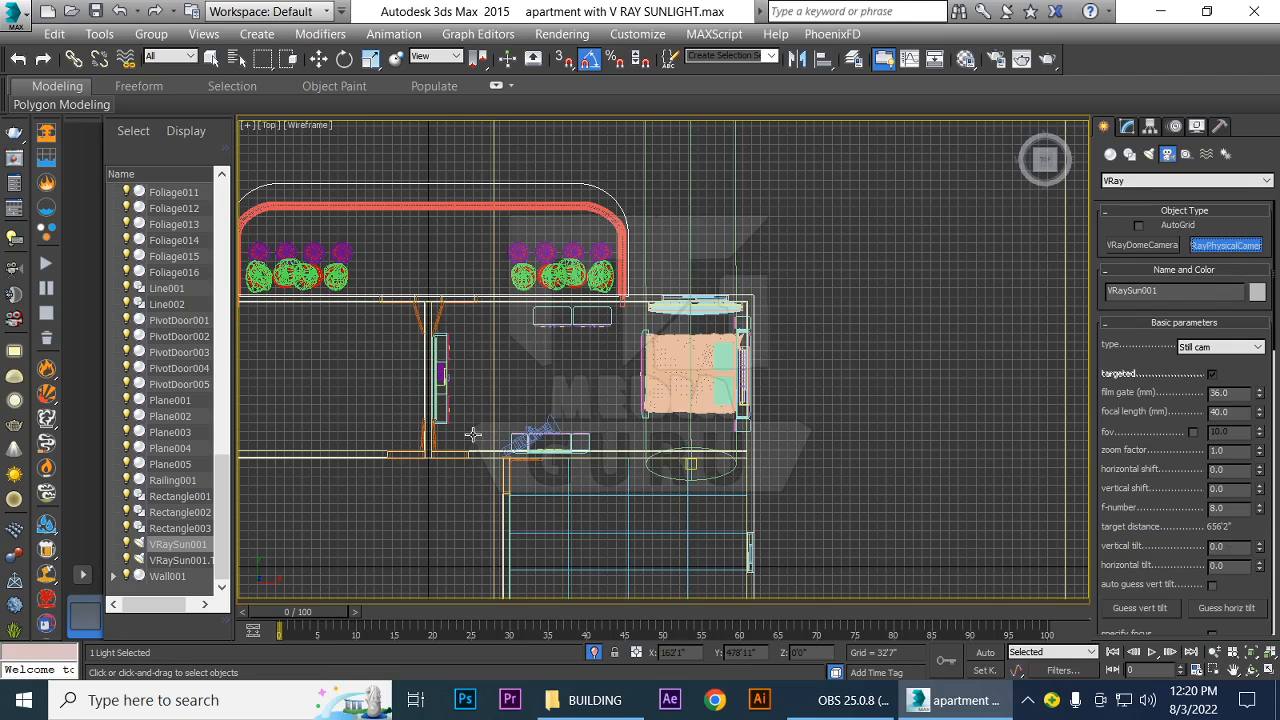
drag(473, 434, 634, 376)
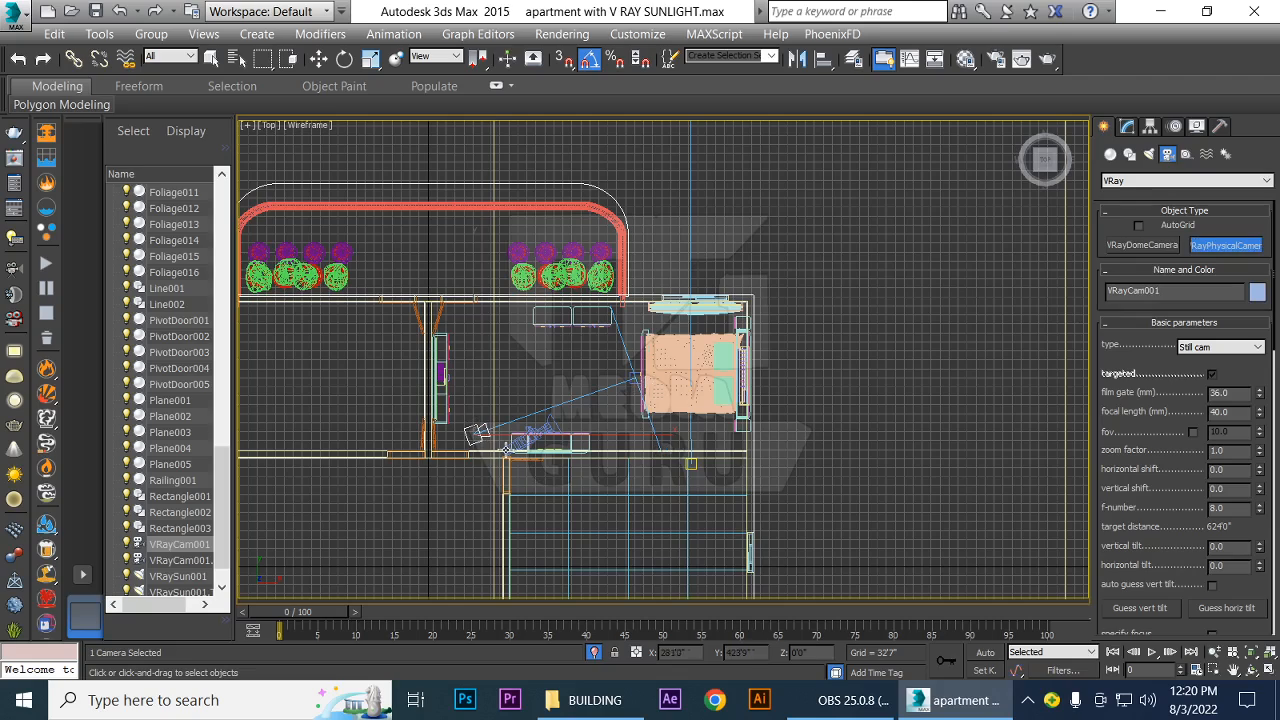
In the Left view, raise the VRayPhysicalCamera body vertically by about 273' from floor level
key(l)
scroll(674, 466, up, 2)
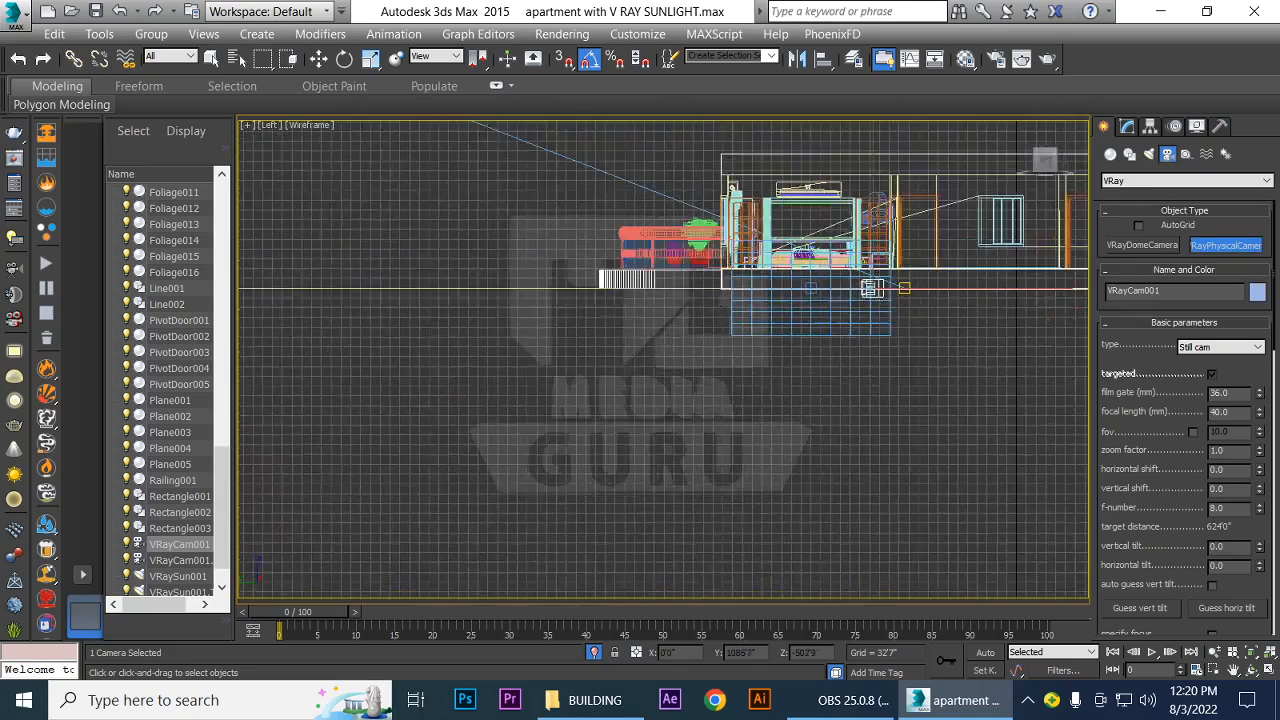
scroll(682, 468, up, 1)
middle_drag(701, 378, 562, 540)
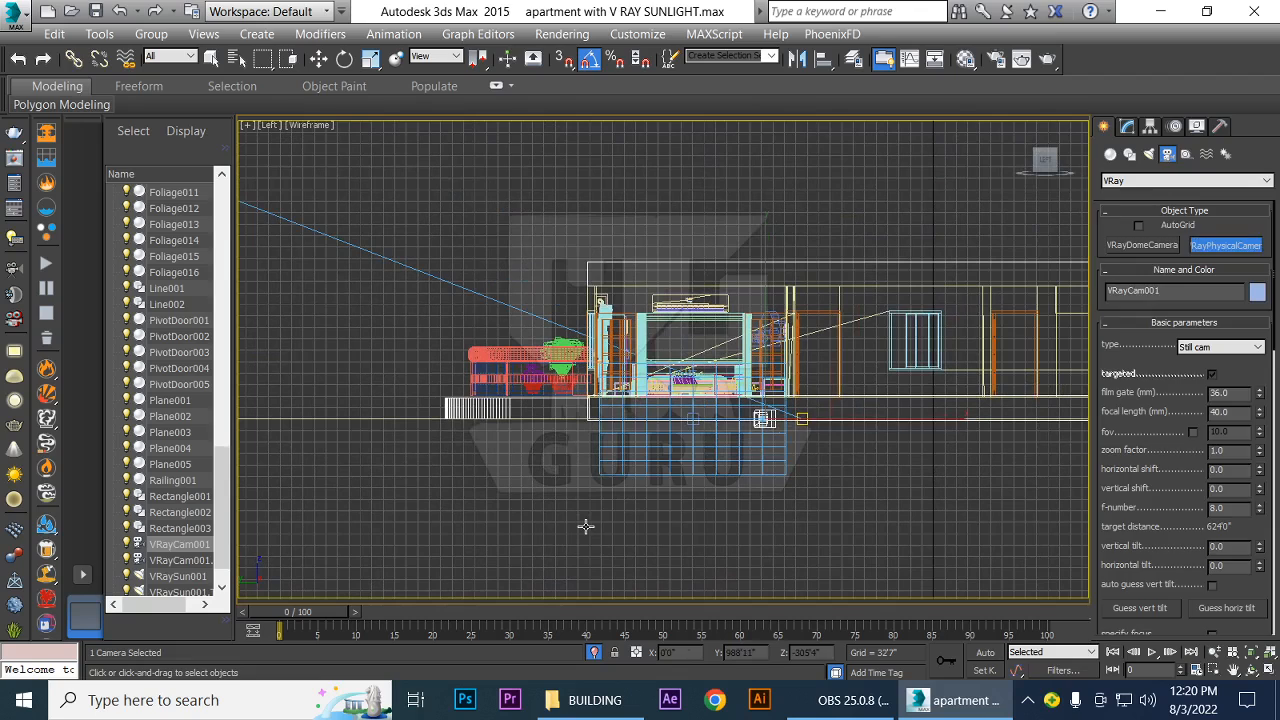
key(w)
drag(766, 278, 785, 183)
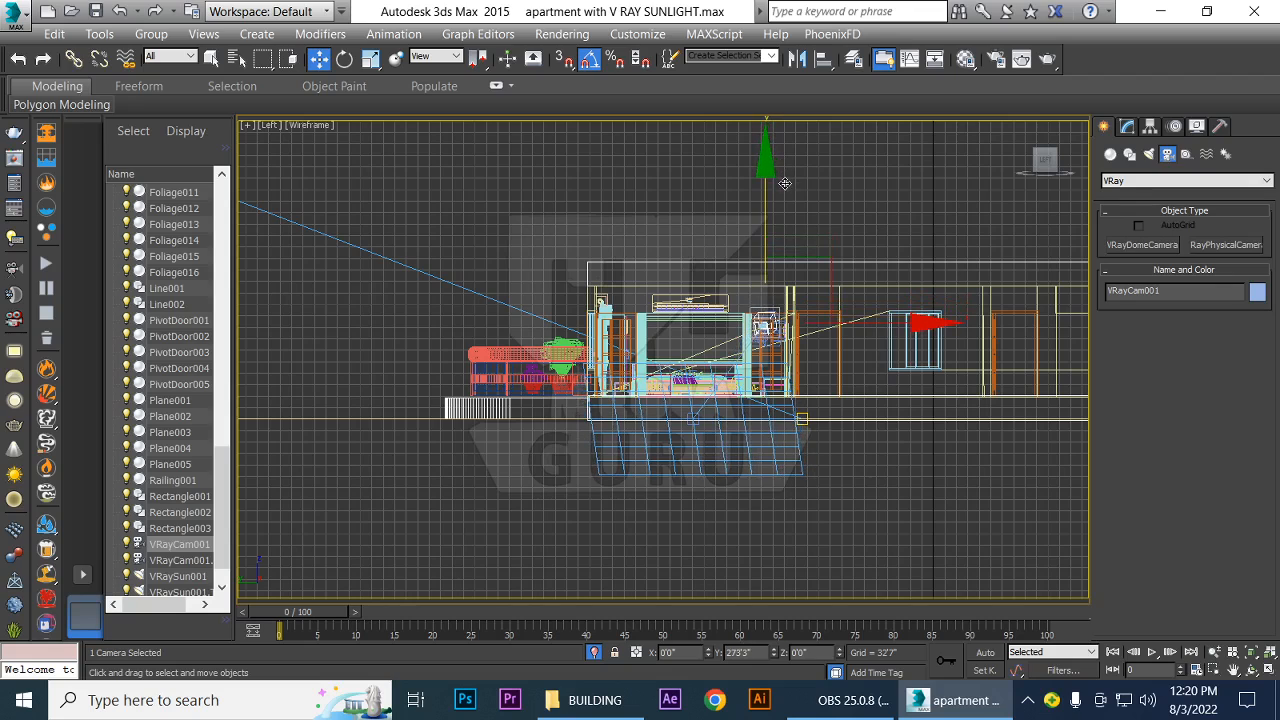
Raise the VRayPhysicalCamera's target from floor level to a Z height of about 159'6"
click(697, 426)
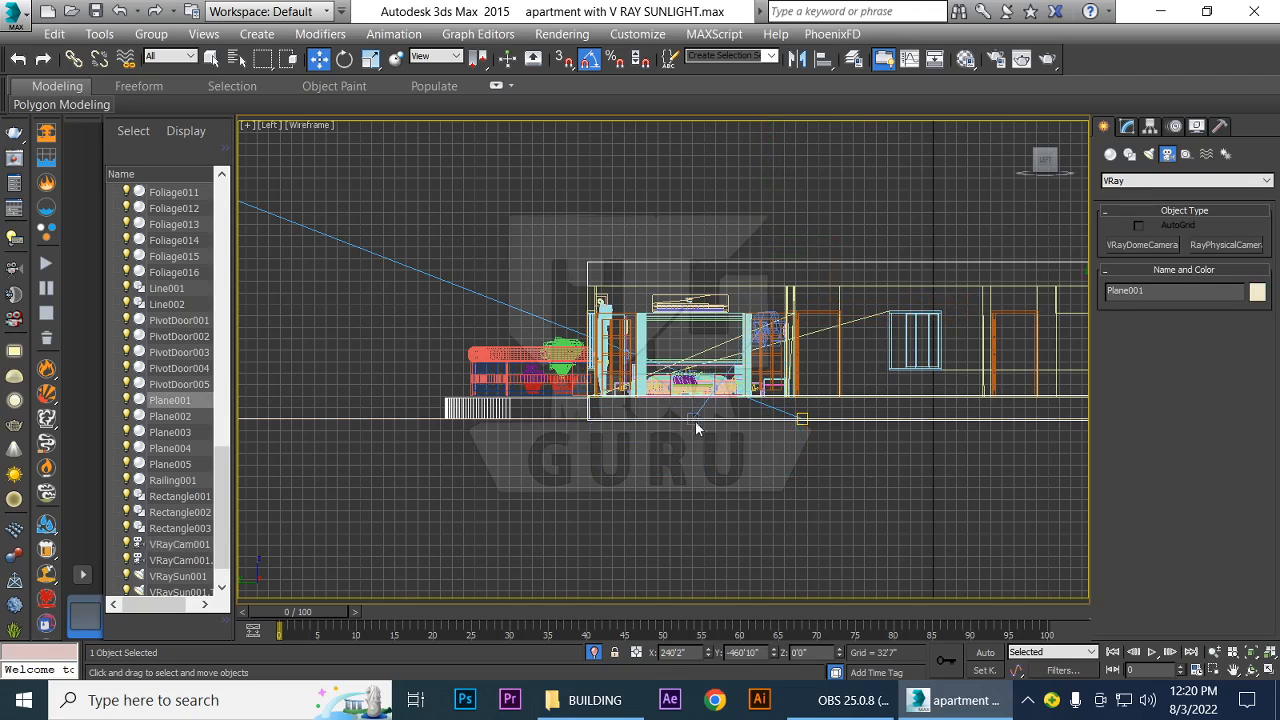
click(692, 418)
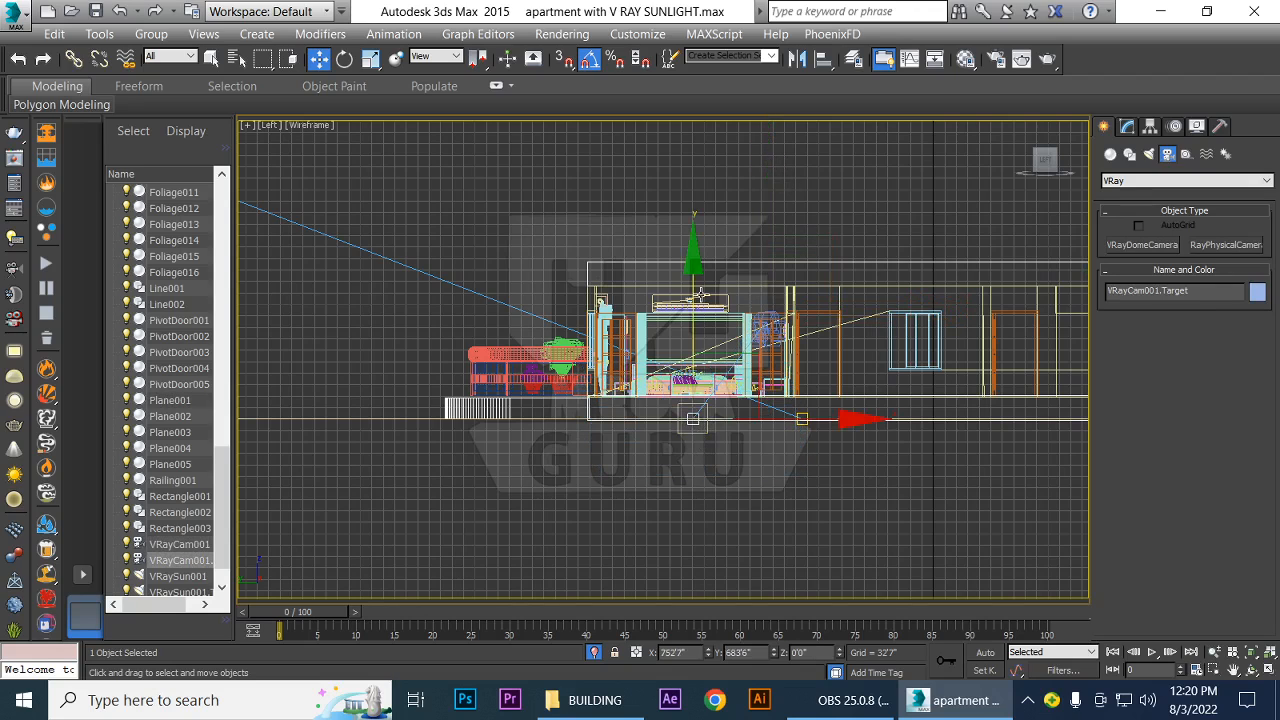
drag(693, 292, 696, 234)
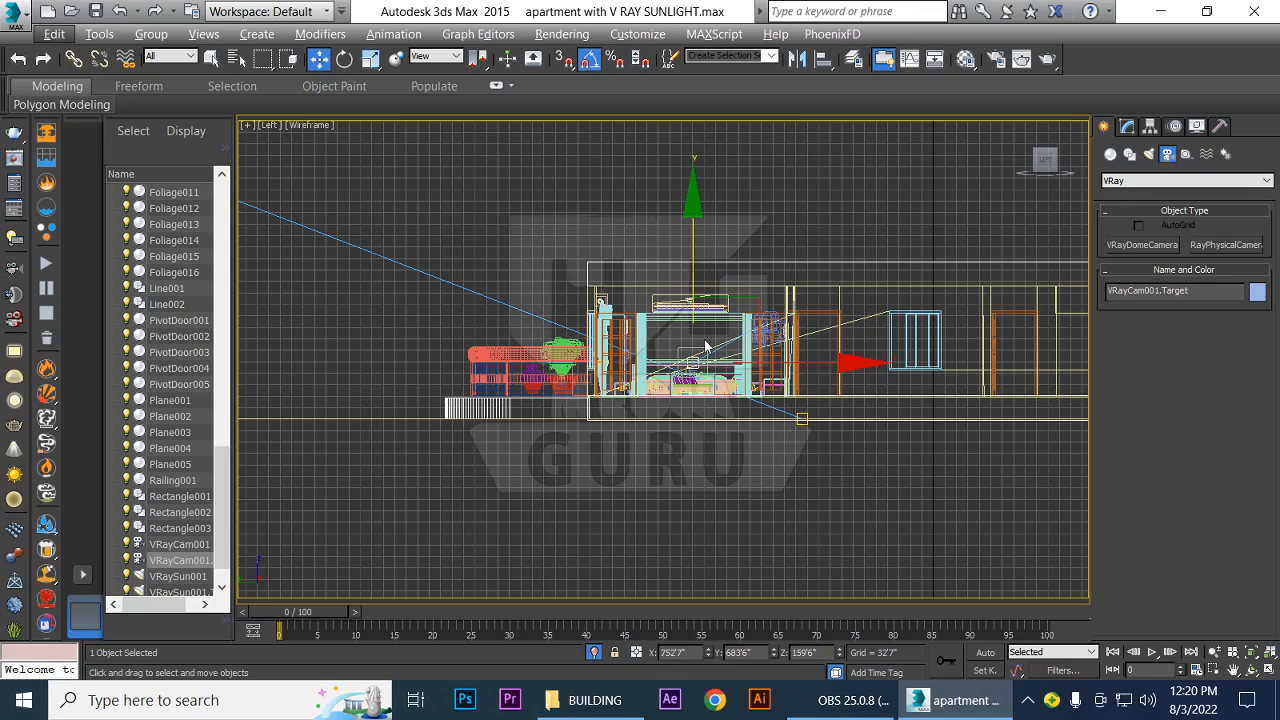
Look through VRayCam001, check the bedroom in shaded display, and return the view to wireframe
key(c)
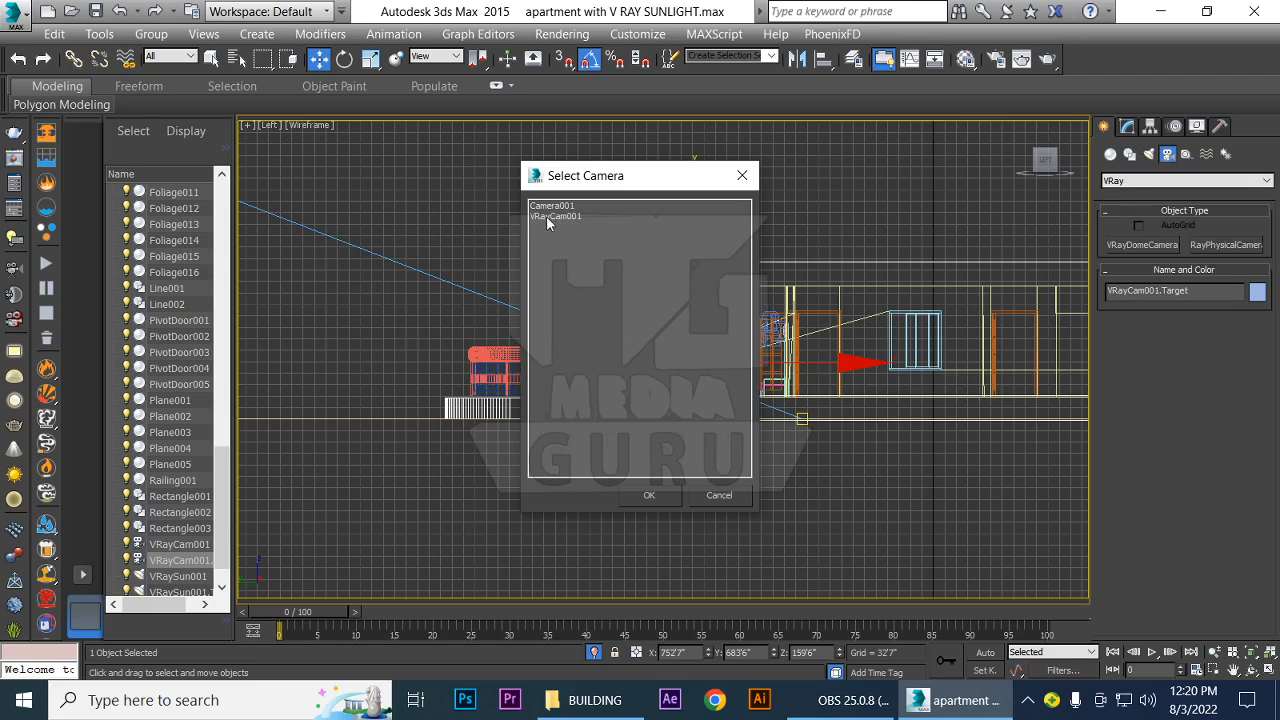
click(558, 217)
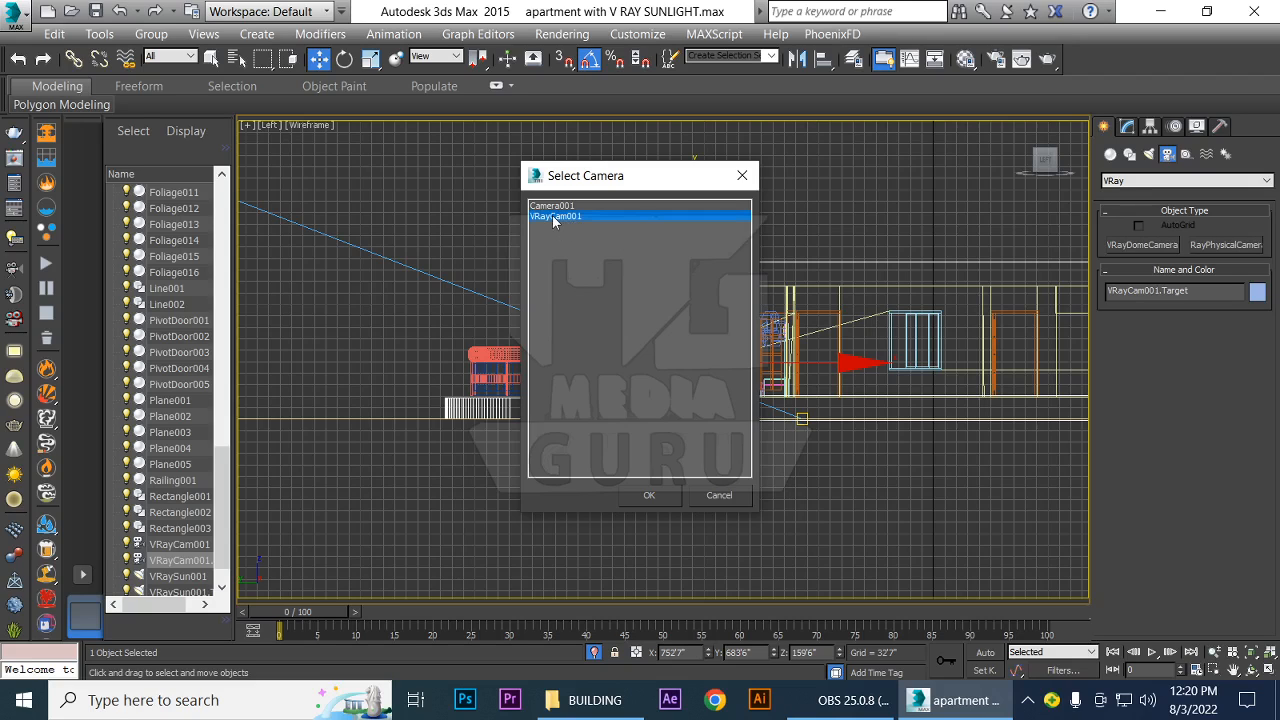
click(647, 496)
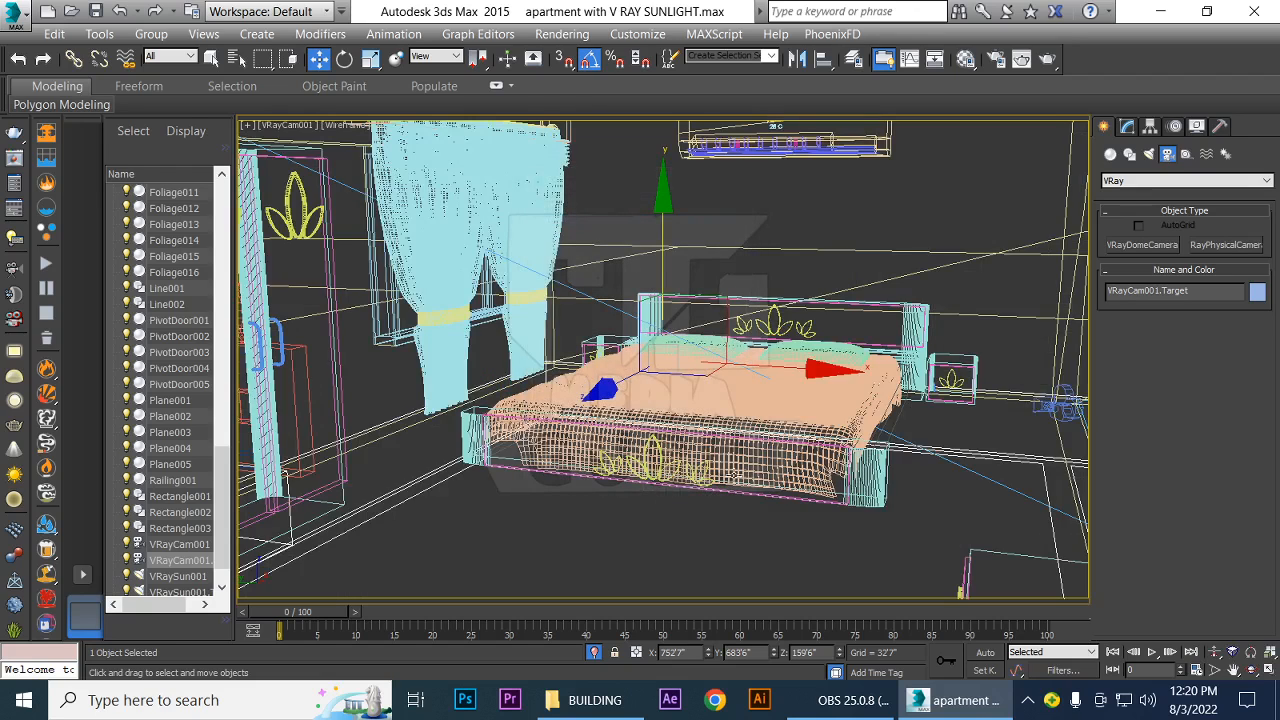
key(F3)
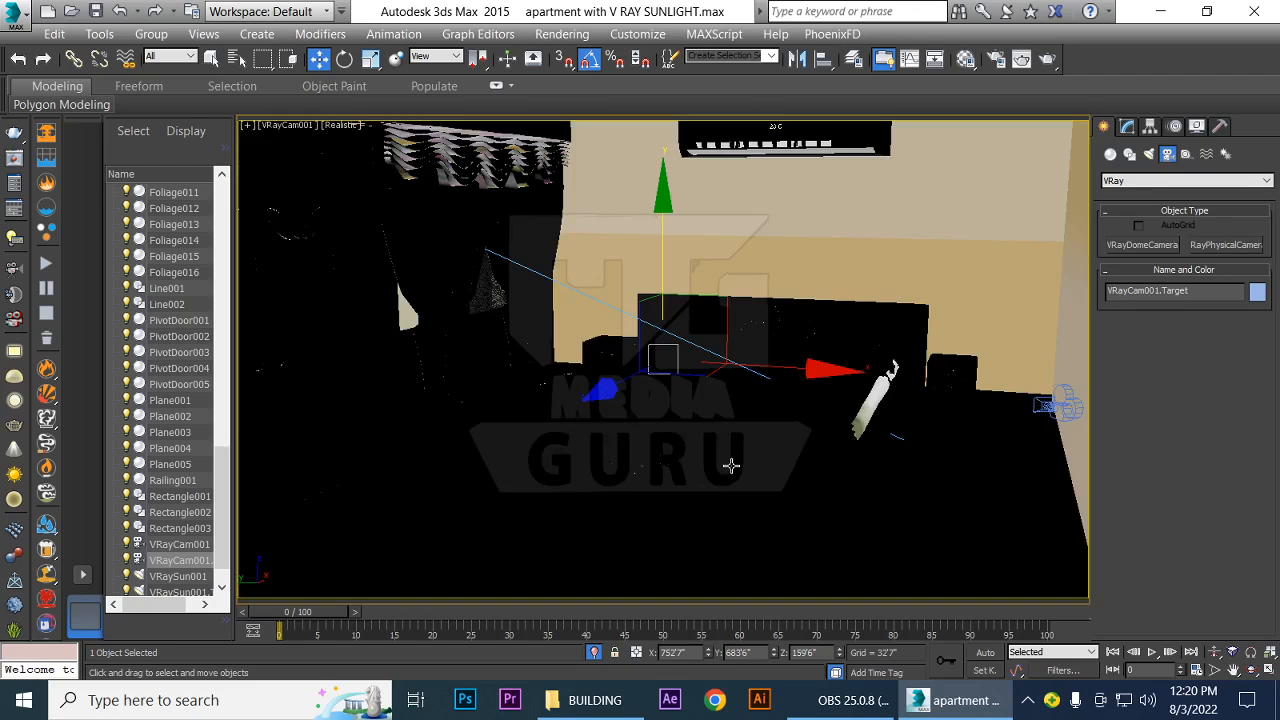
key(F3)
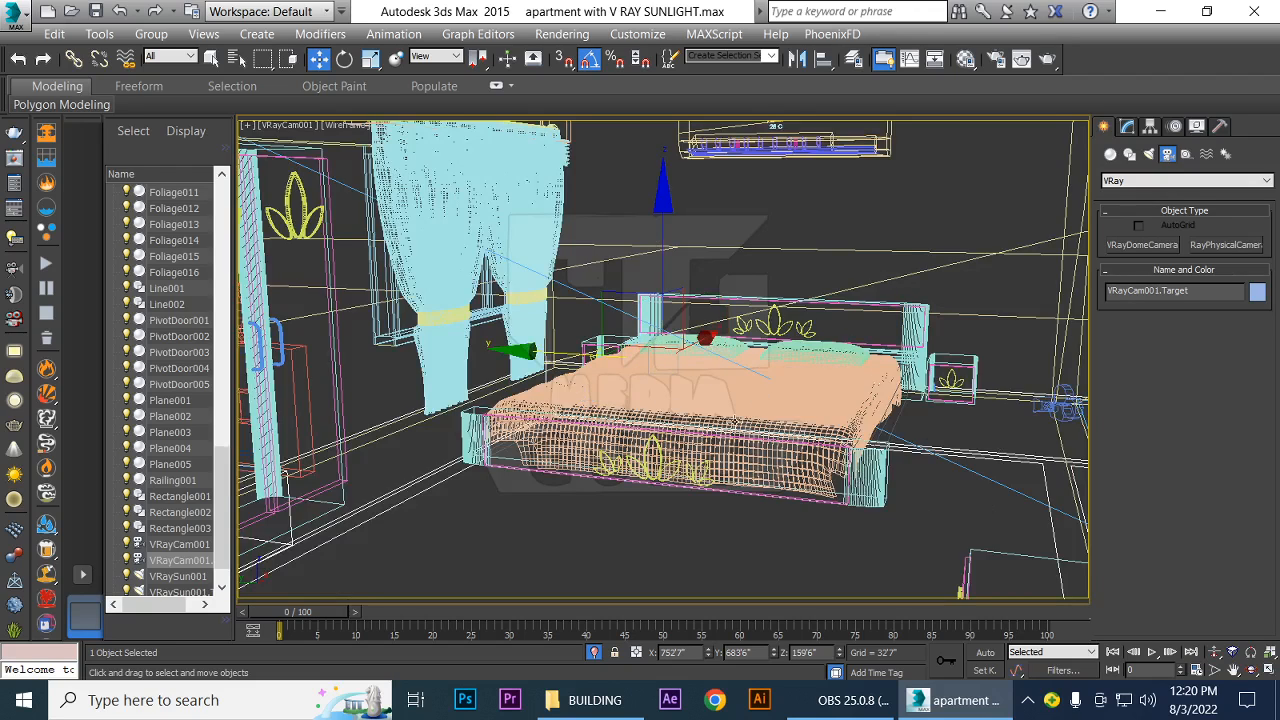
Orbit and truck VRayCam001 so the bed, curtains and air conditioner are framed together
click(1253, 674)
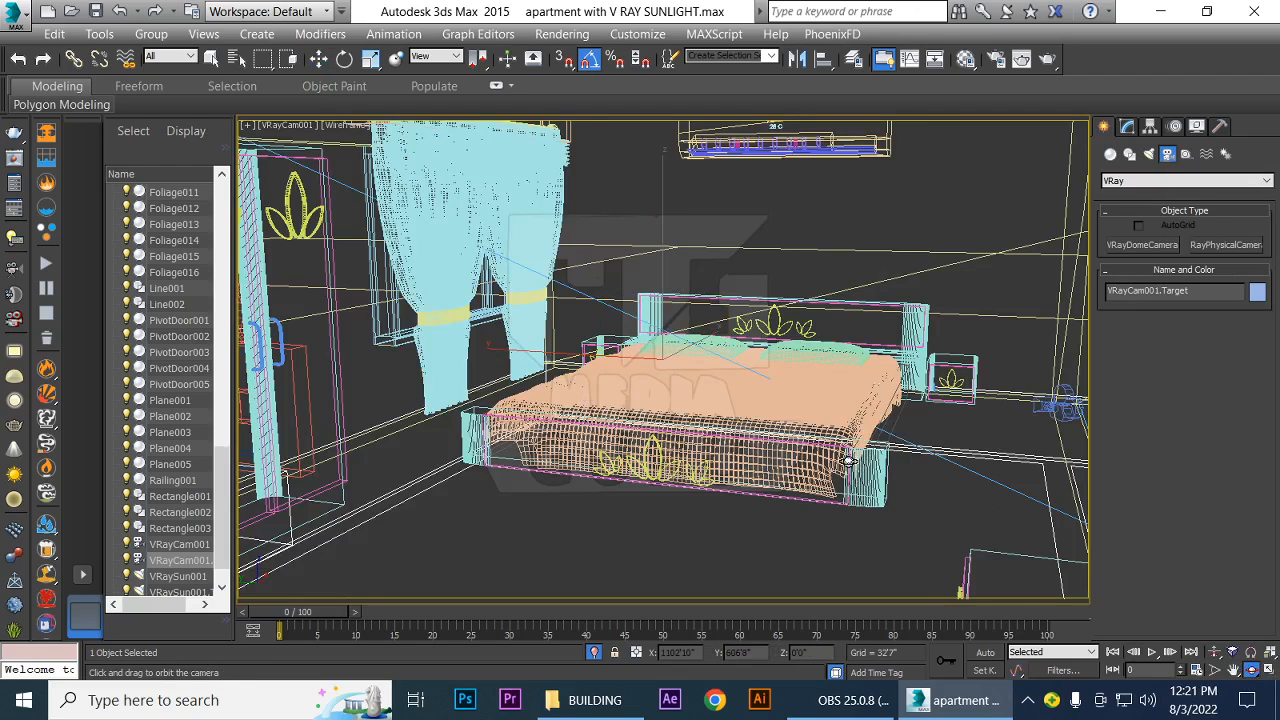
mouse_move(846, 460)
mouse_down()
mouse_move(840, 470)
mouse_move(849, 455)
mouse_move(872, 458)
mouse_move(854, 443)
mouse_up()
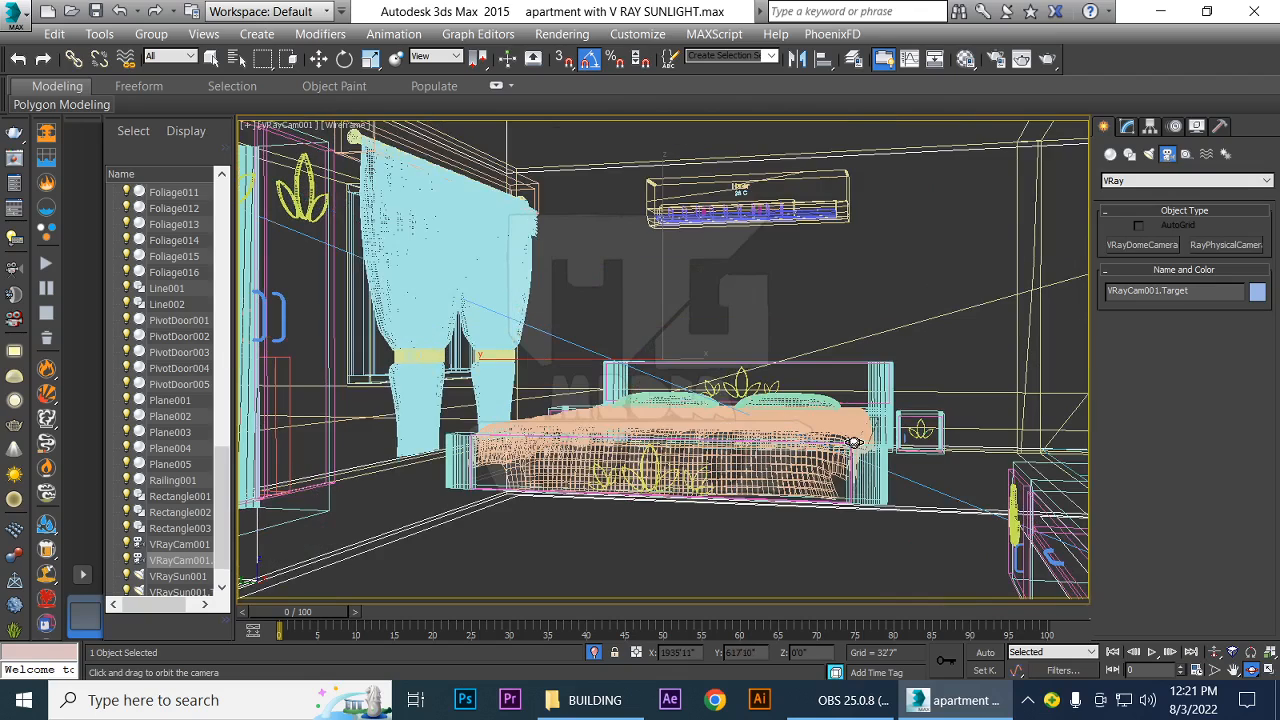
click(1233, 672)
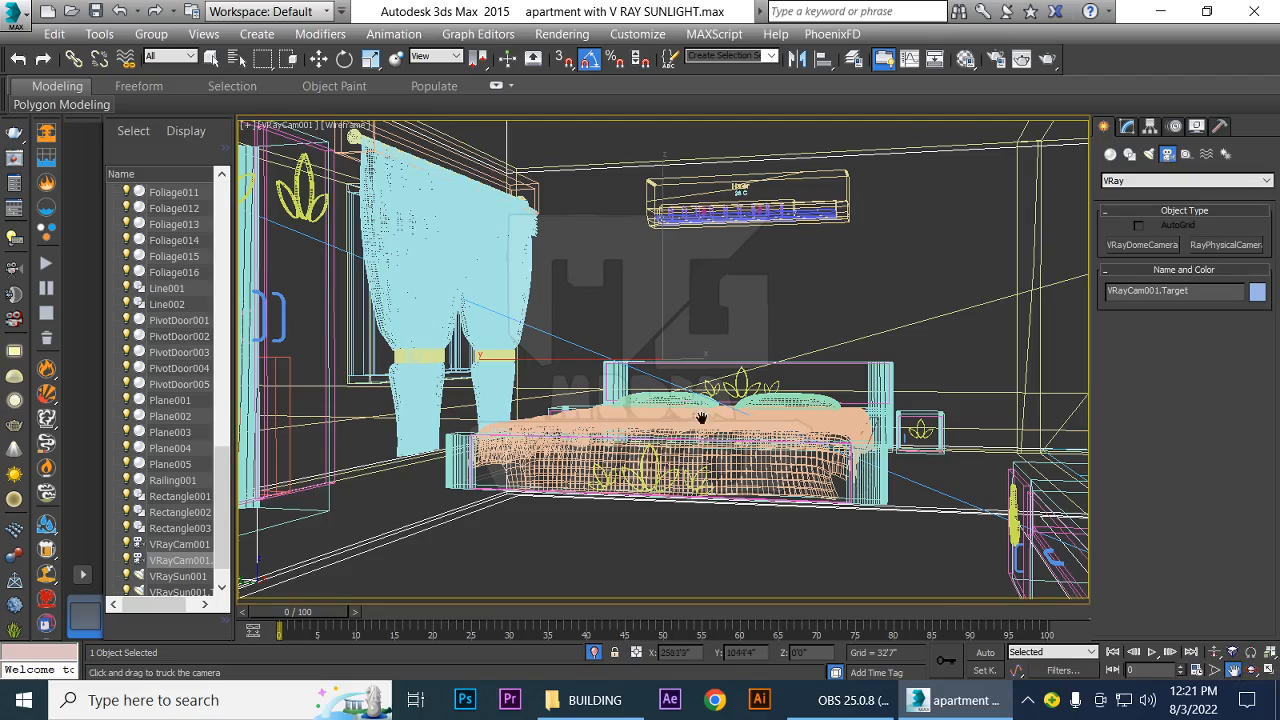
drag(694, 414, 619, 479)
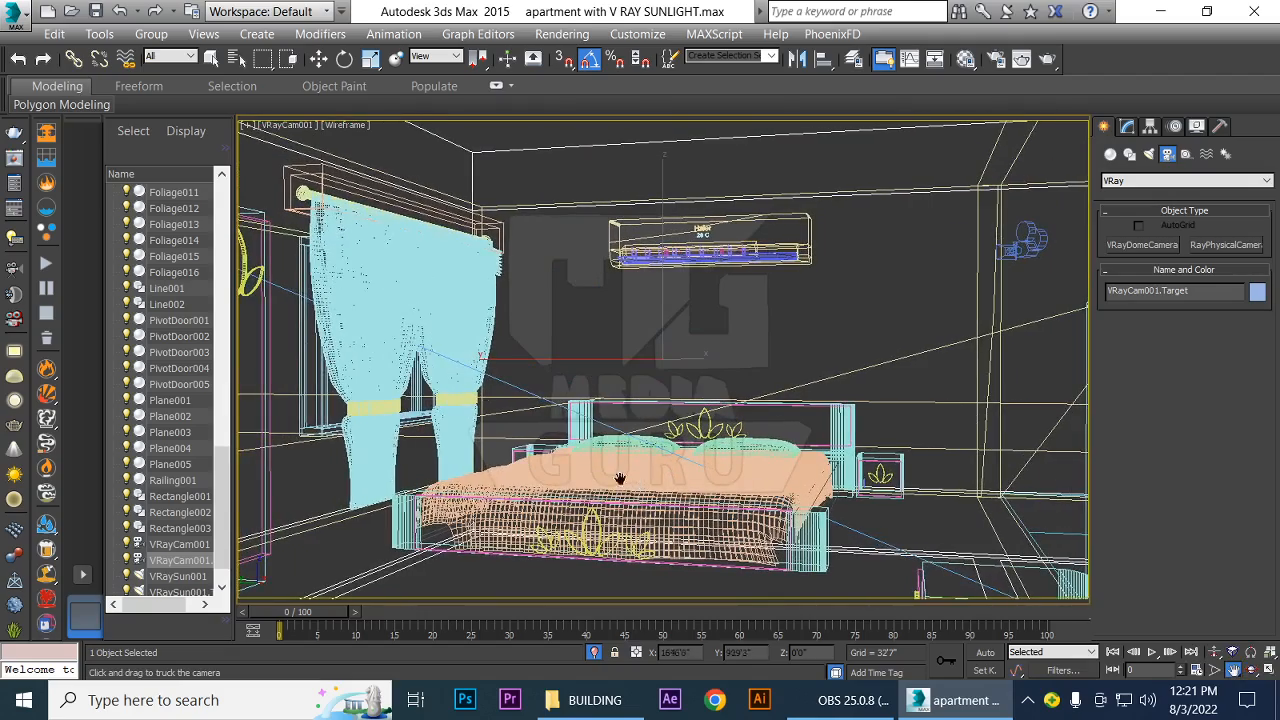
click(278, 127)
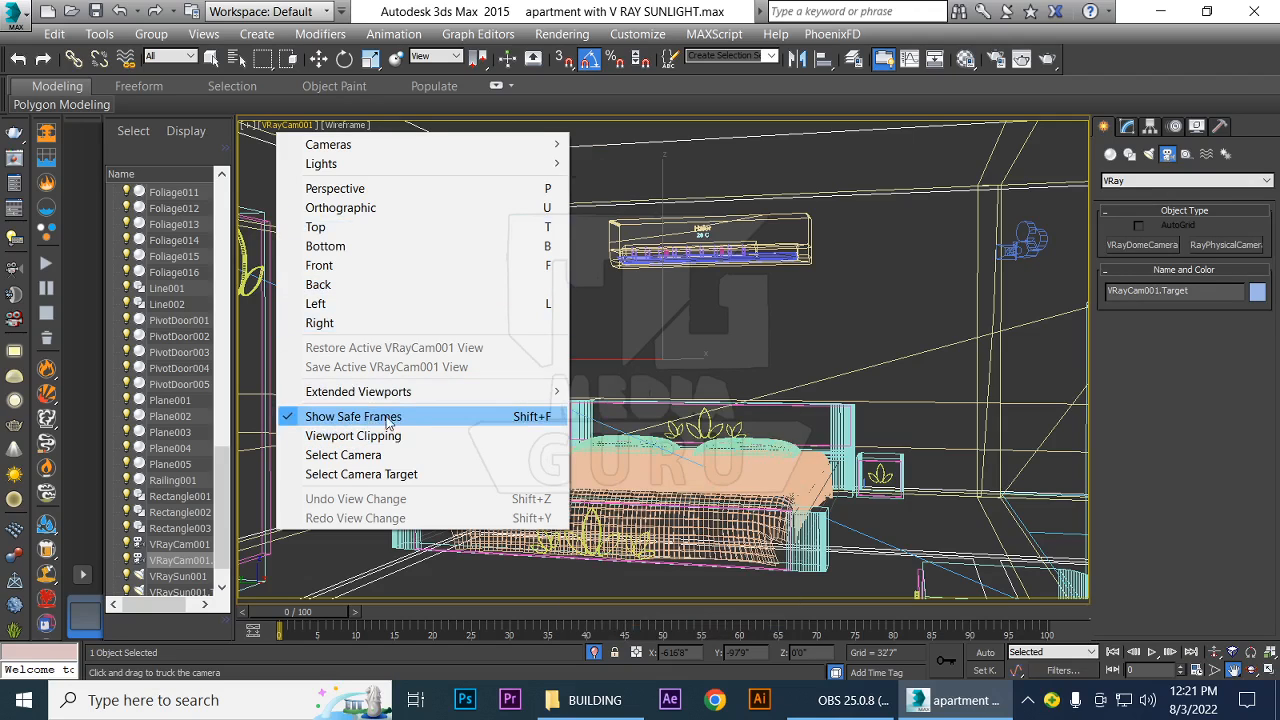
click(855, 96)
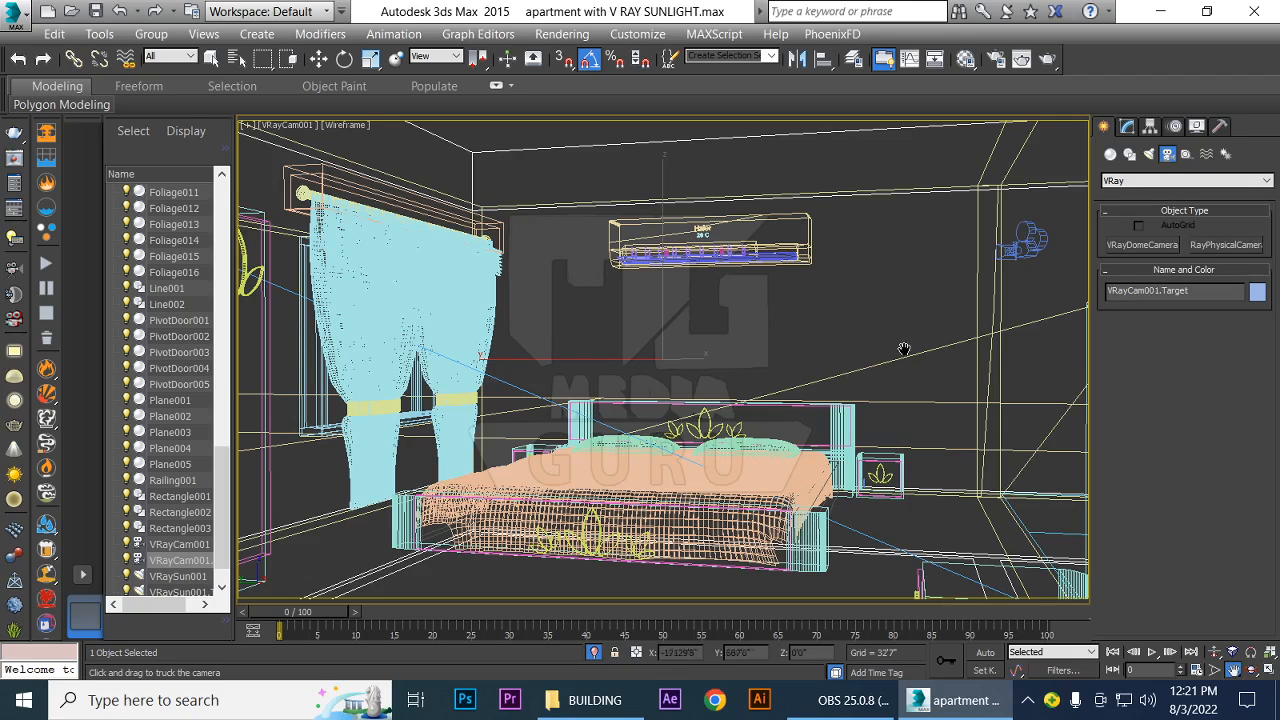
Try deleting VRayCam001 with its target from the scene and undo the deletion
click(170, 562)
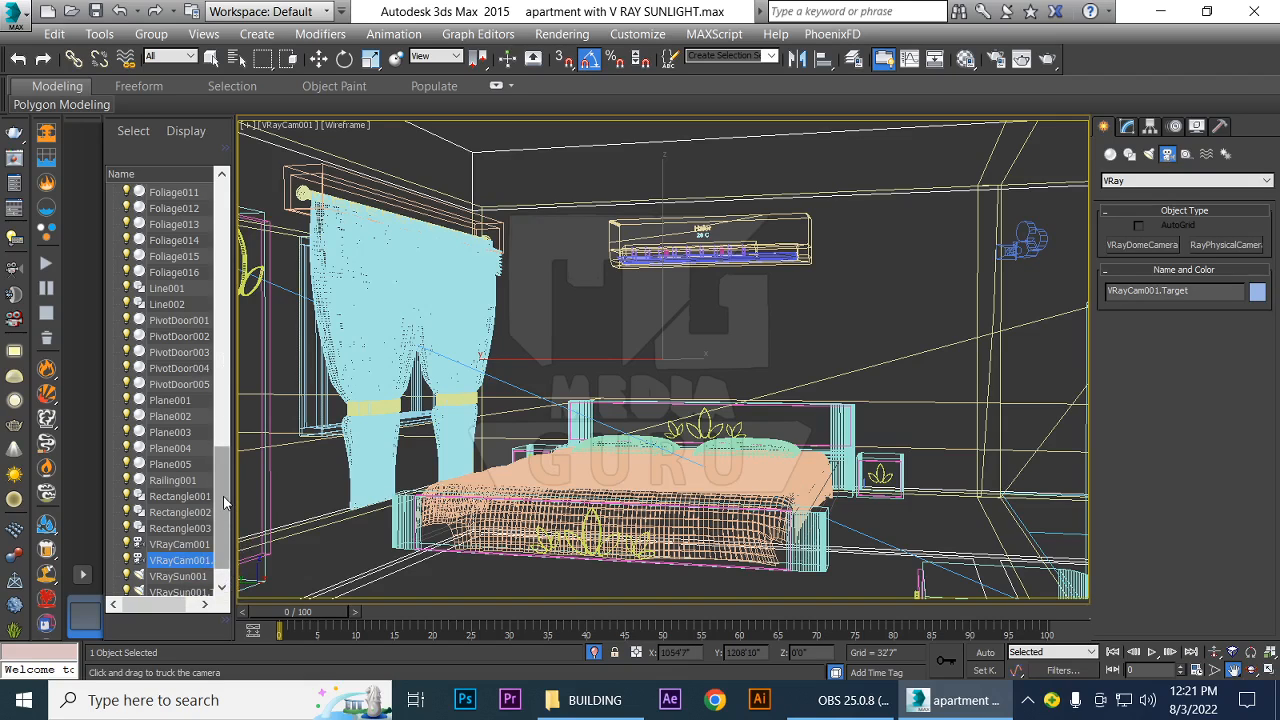
scroll(224, 510, down, 1)
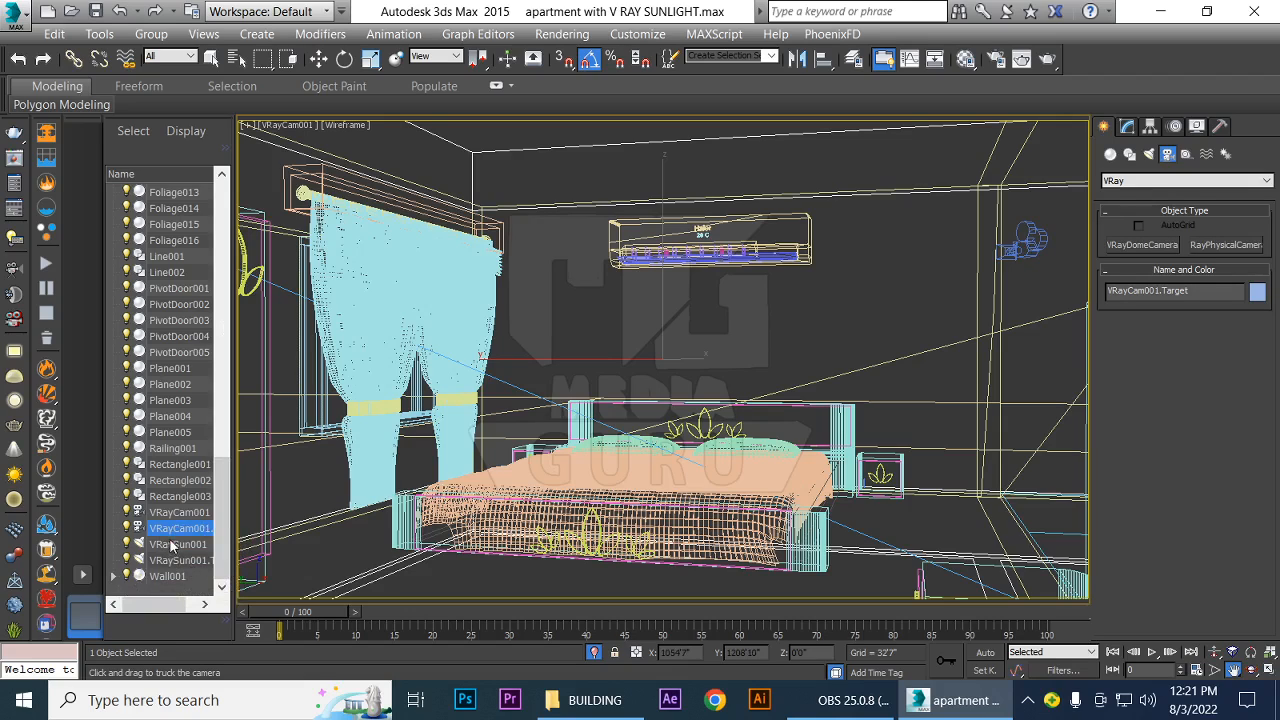
click(181, 518)
click(190, 529)
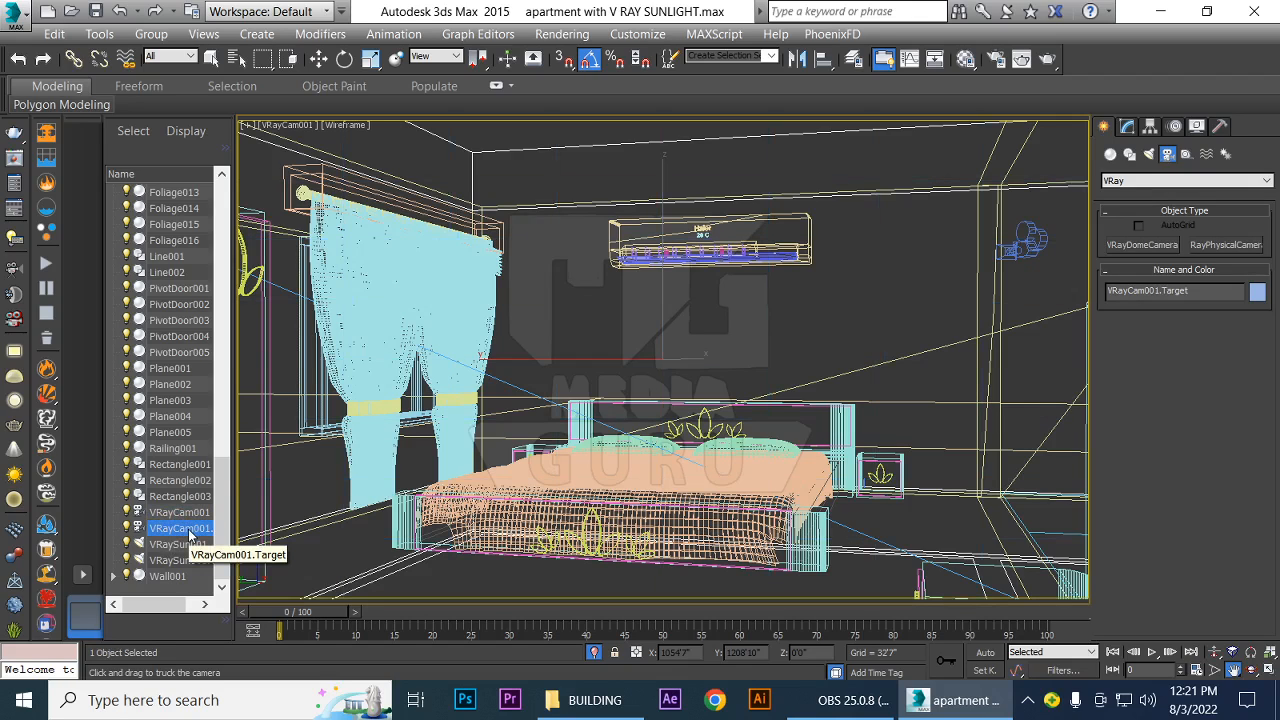
key(Delete)
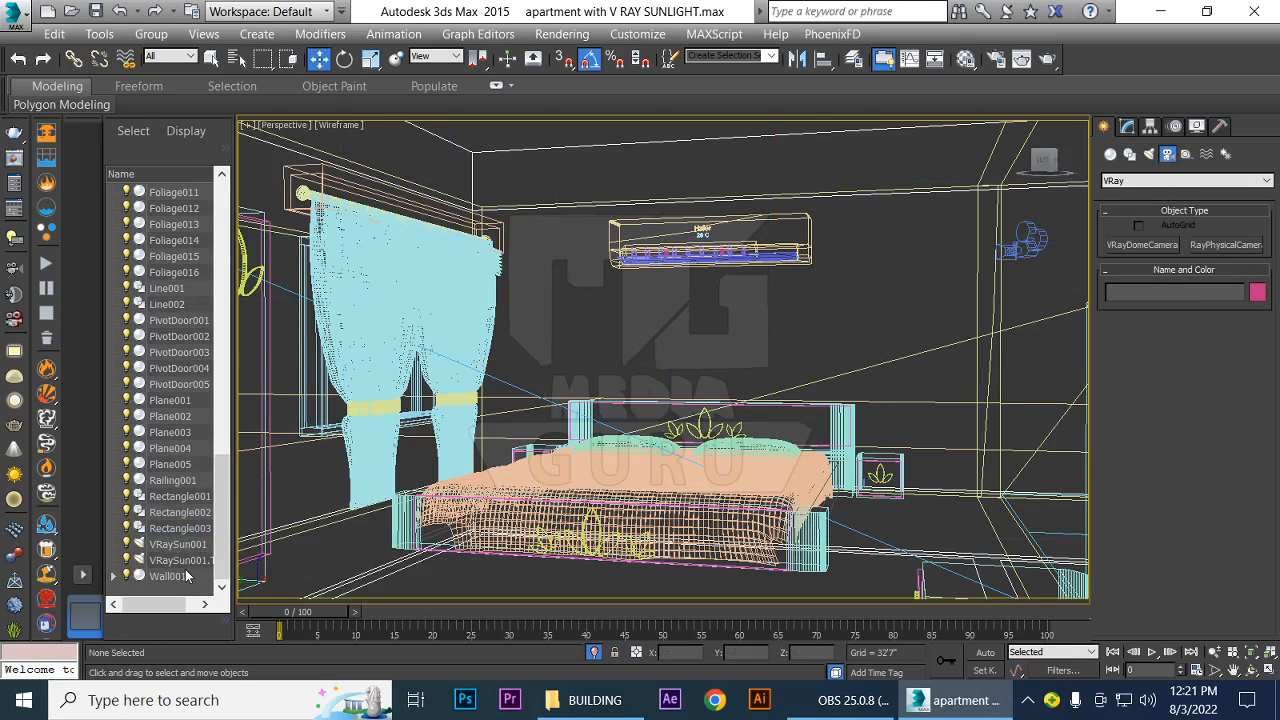
key(ctrl+z)
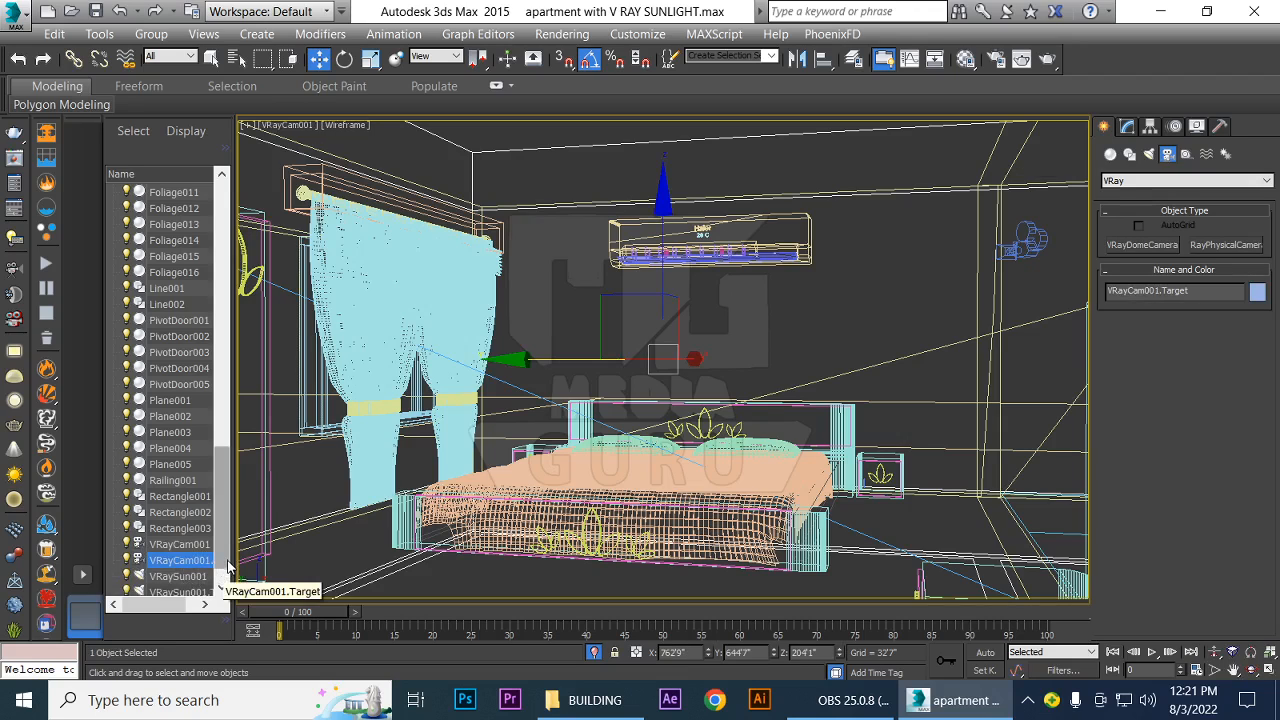
Widen the scene object list, select VRayCam001.Target, lower it to about Z 176'3", and shift it to about Y 677'0"
drag(232, 554, 370, 577)
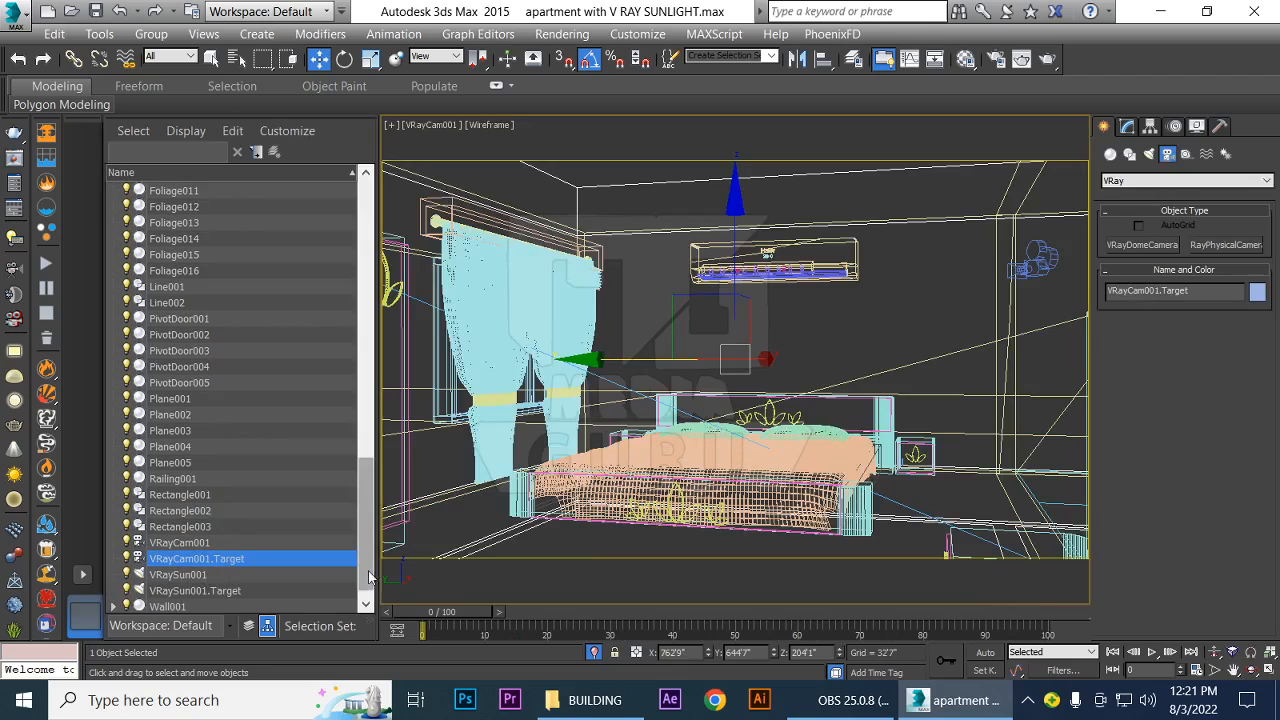
click(180, 543)
click(190, 559)
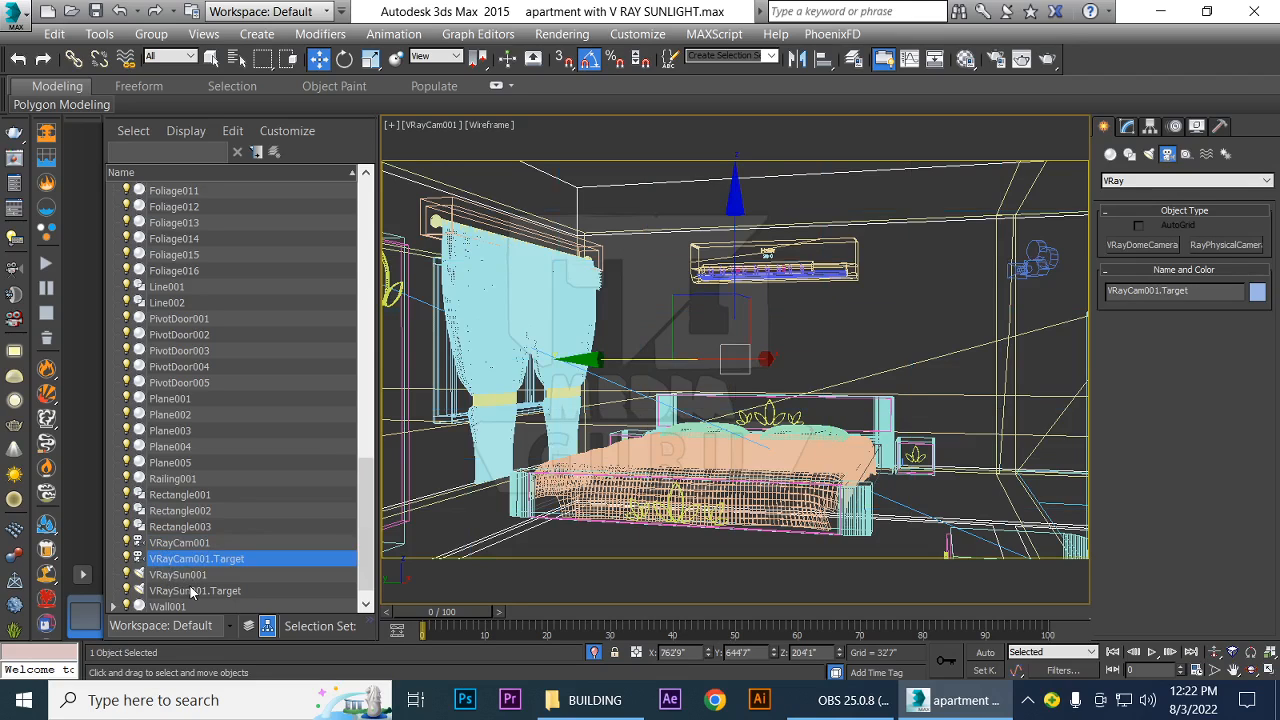
click(192, 576)
click(183, 544)
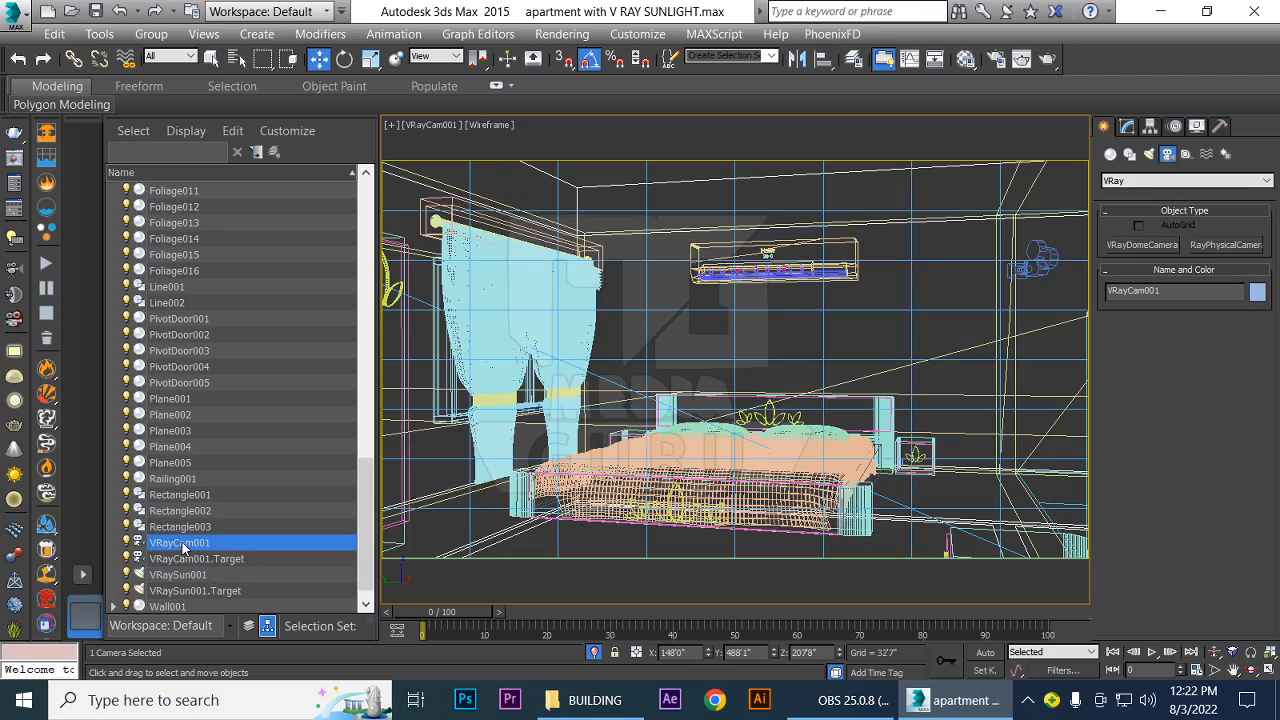
click(186, 561)
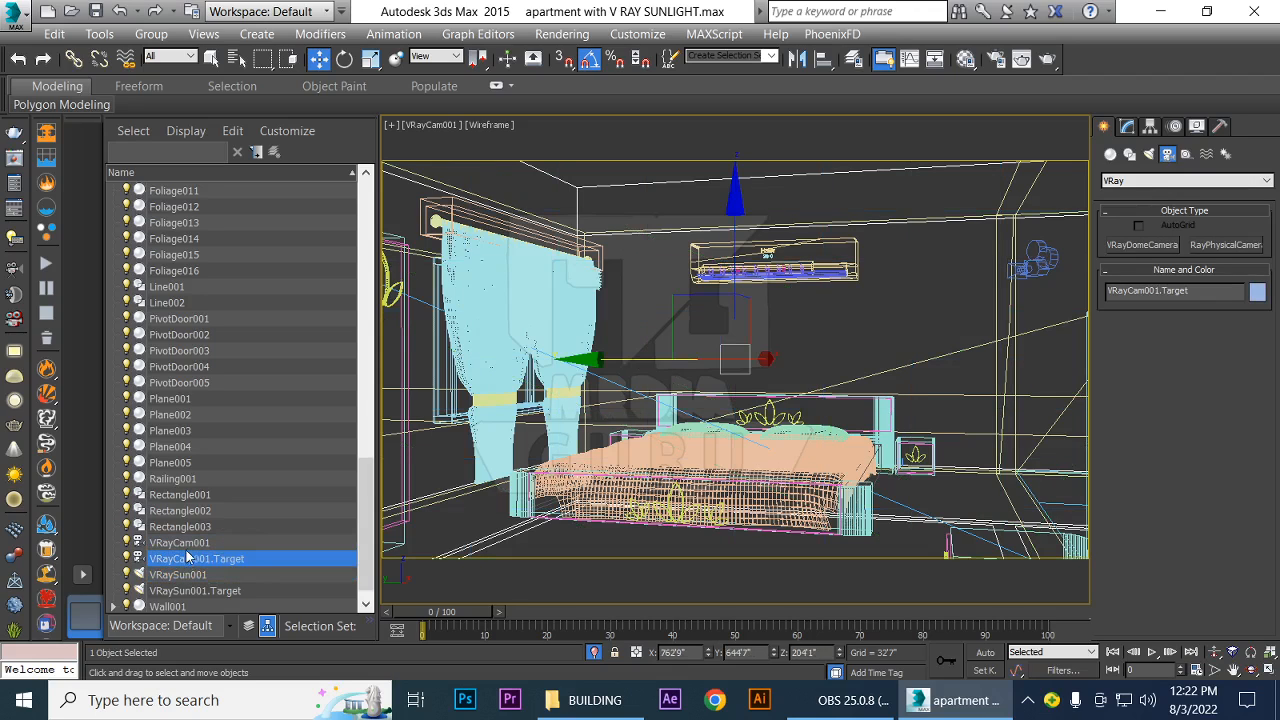
click(187, 547)
click(186, 558)
drag(740, 242, 734, 270)
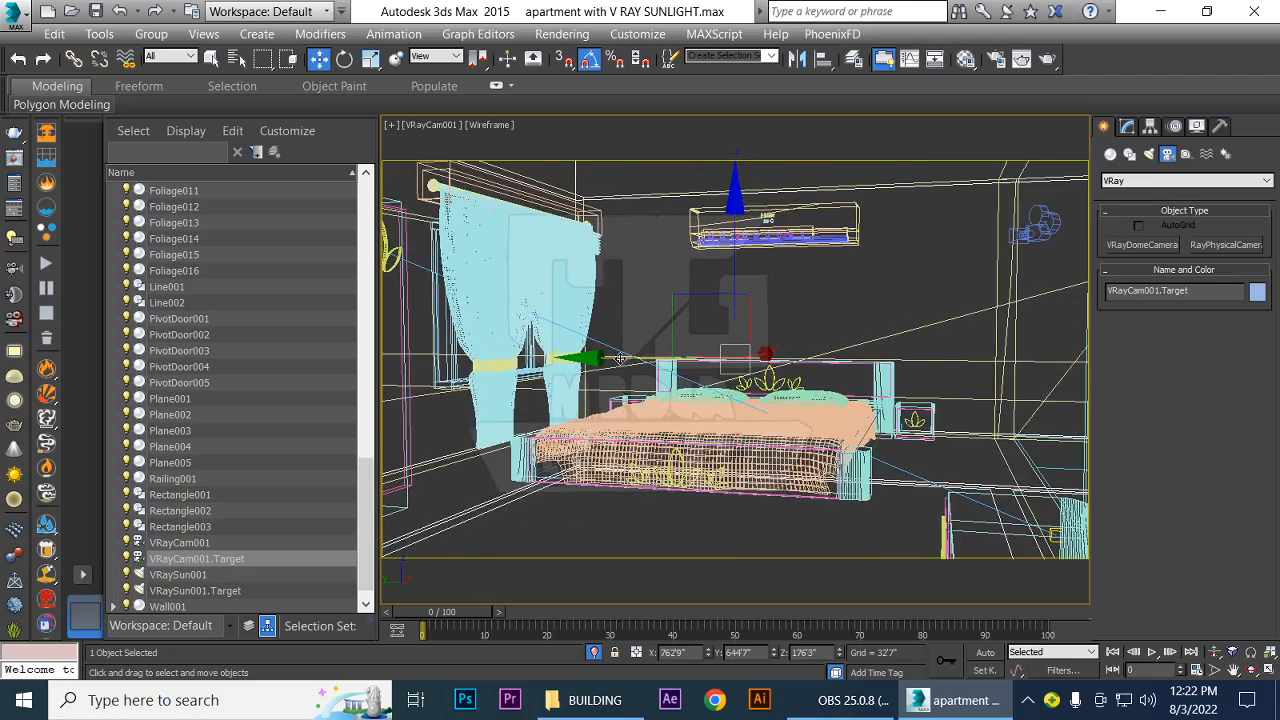
drag(620, 360, 580, 362)
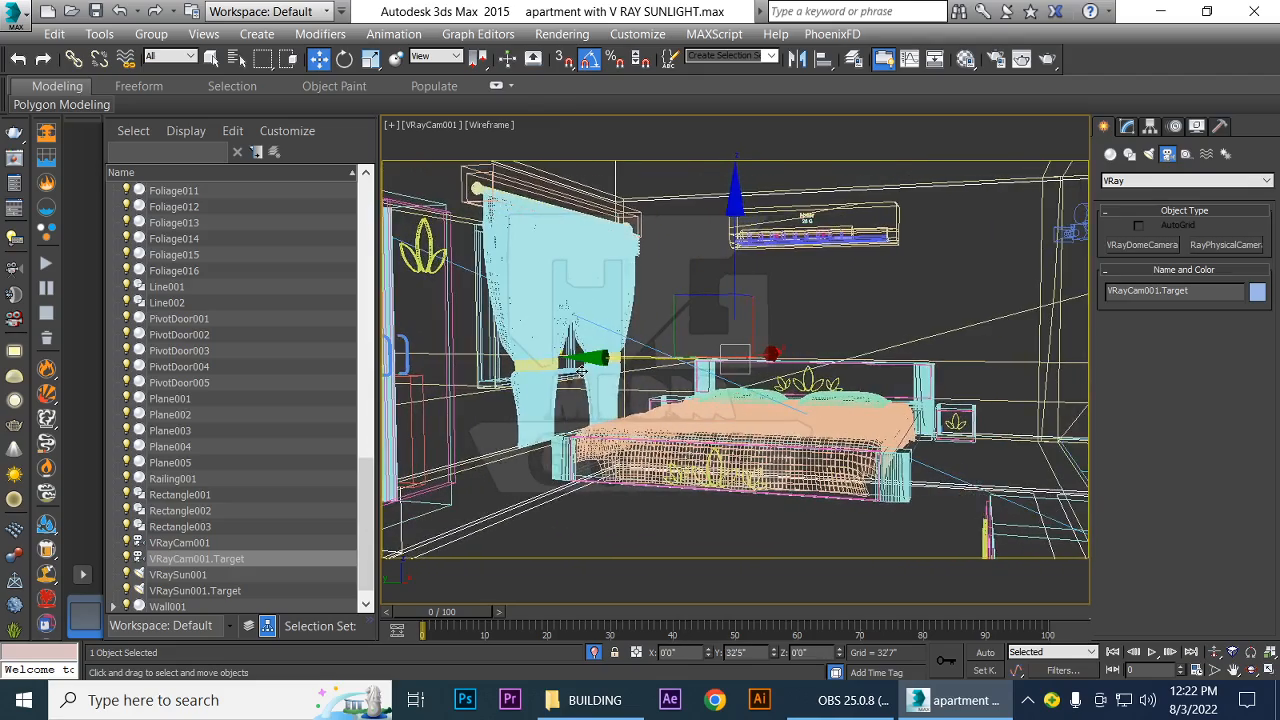
Narrow the scene list, open VRayCam001's parameters for modification, and keep the camera type as Still cam
click(179, 545)
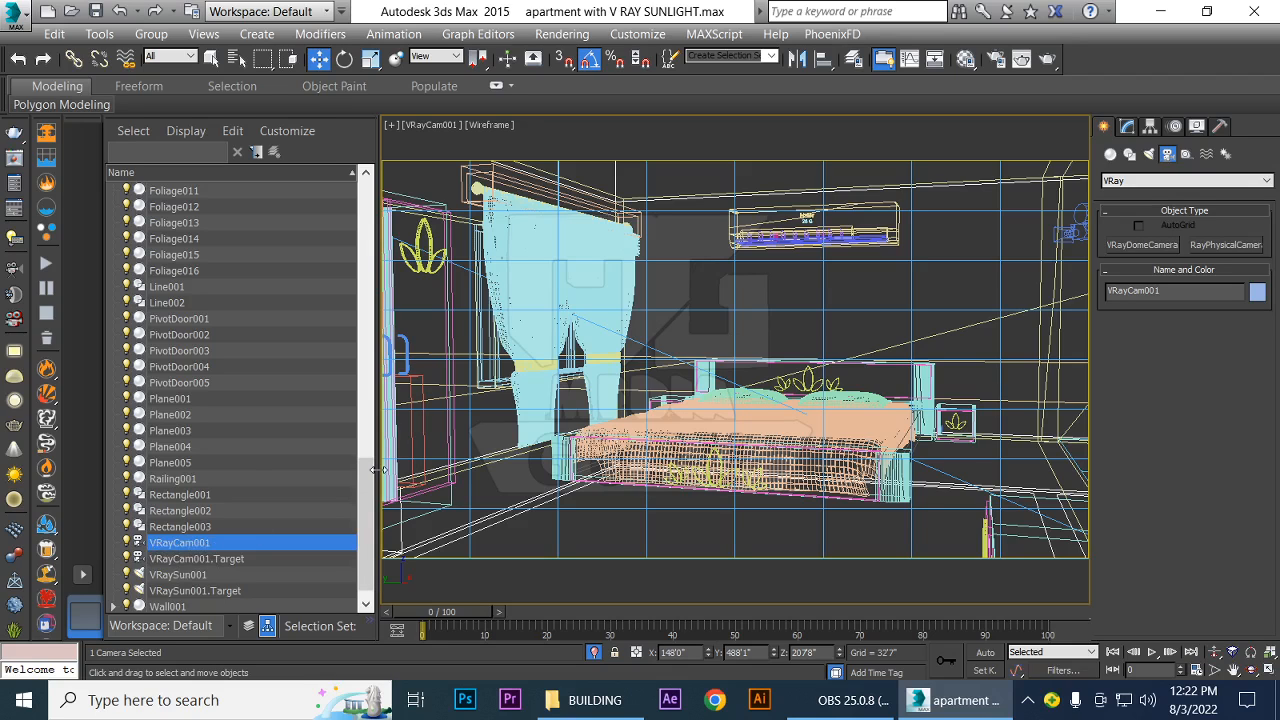
drag(376, 469, 237, 470)
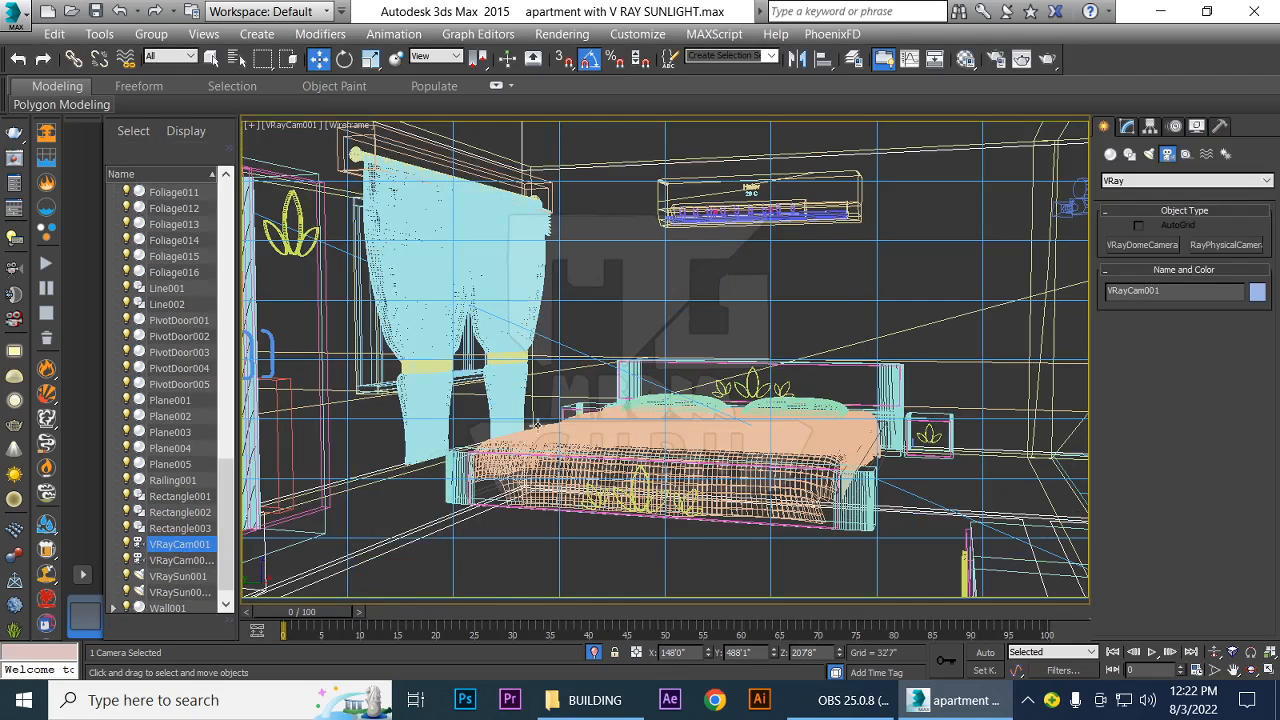
click(1127, 127)
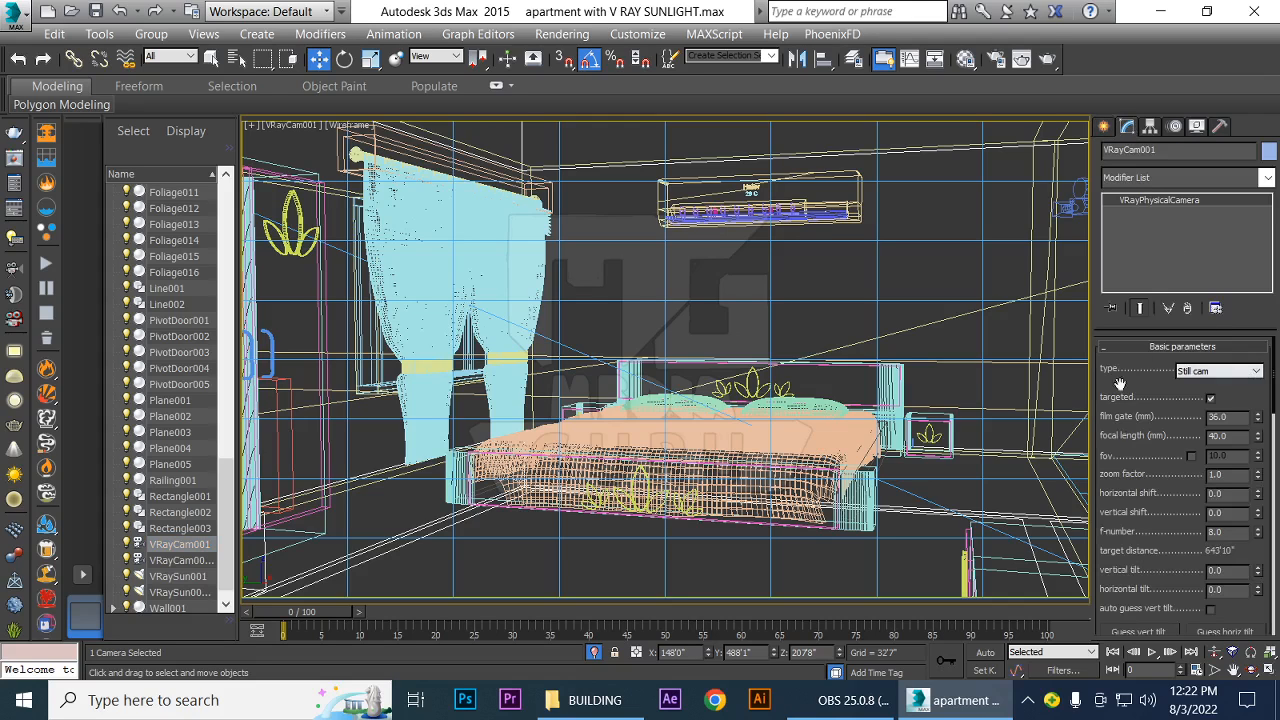
click(1248, 371)
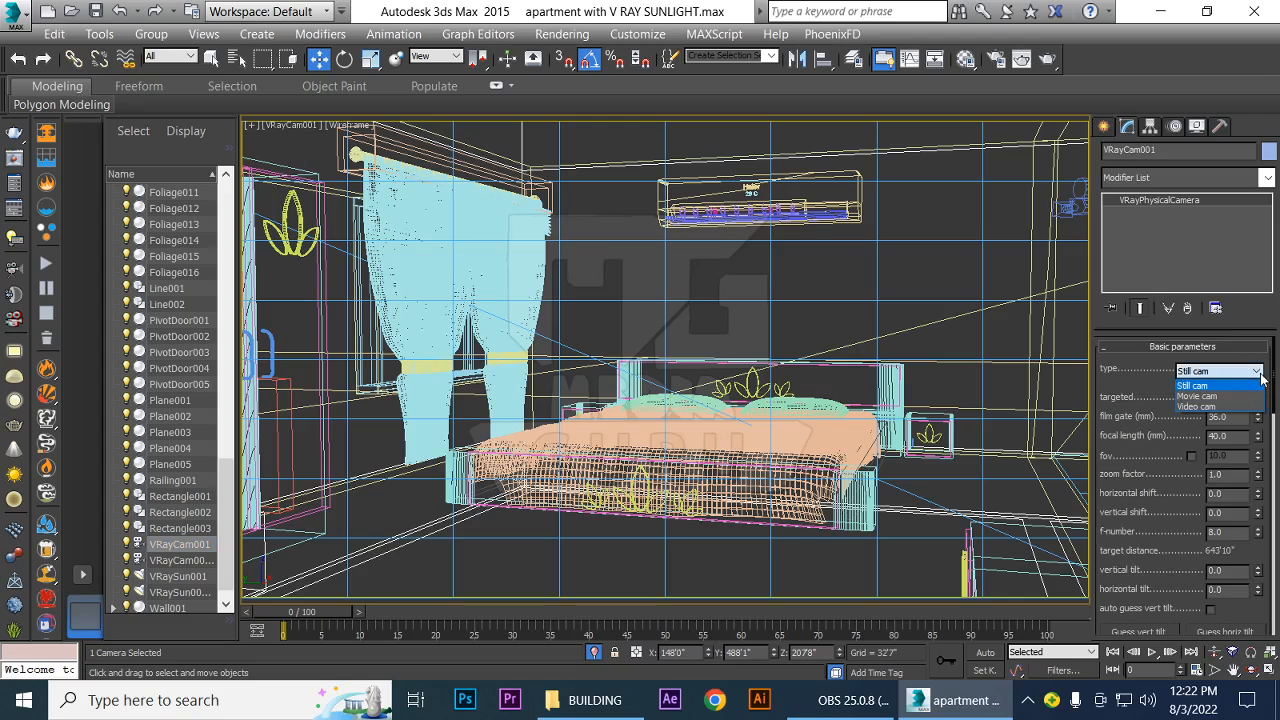
click(1195, 385)
drag(1262, 397, 1267, 346)
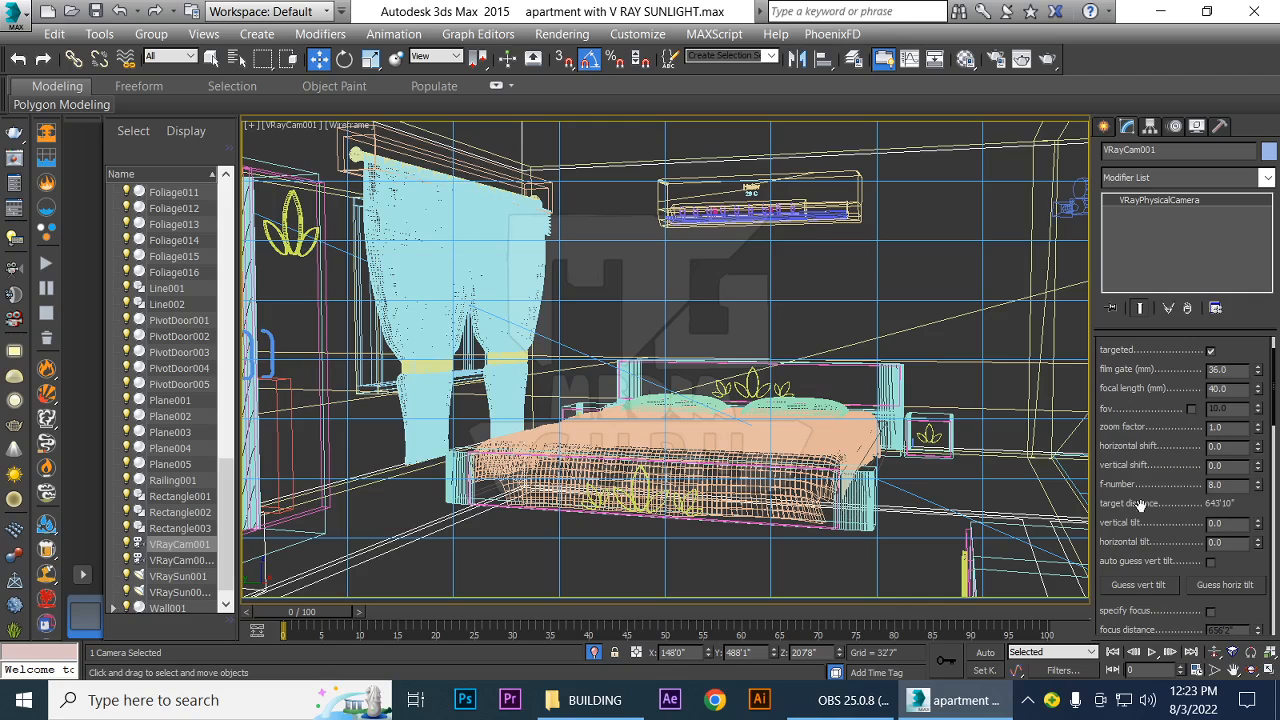
Test-render the camera view, set the f-number to 4, render again for comparison, and close the frame buffer
double_click(1227, 484)
key(shift+q)
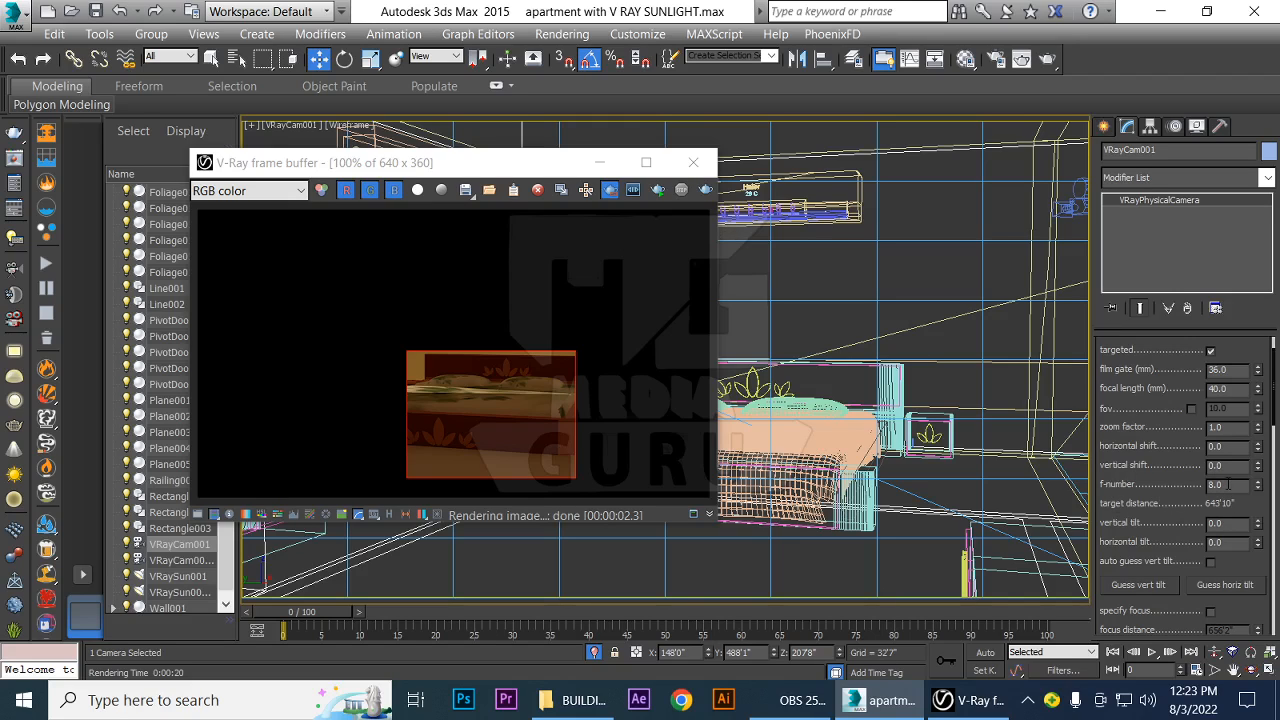
text(4)
click(659, 192)
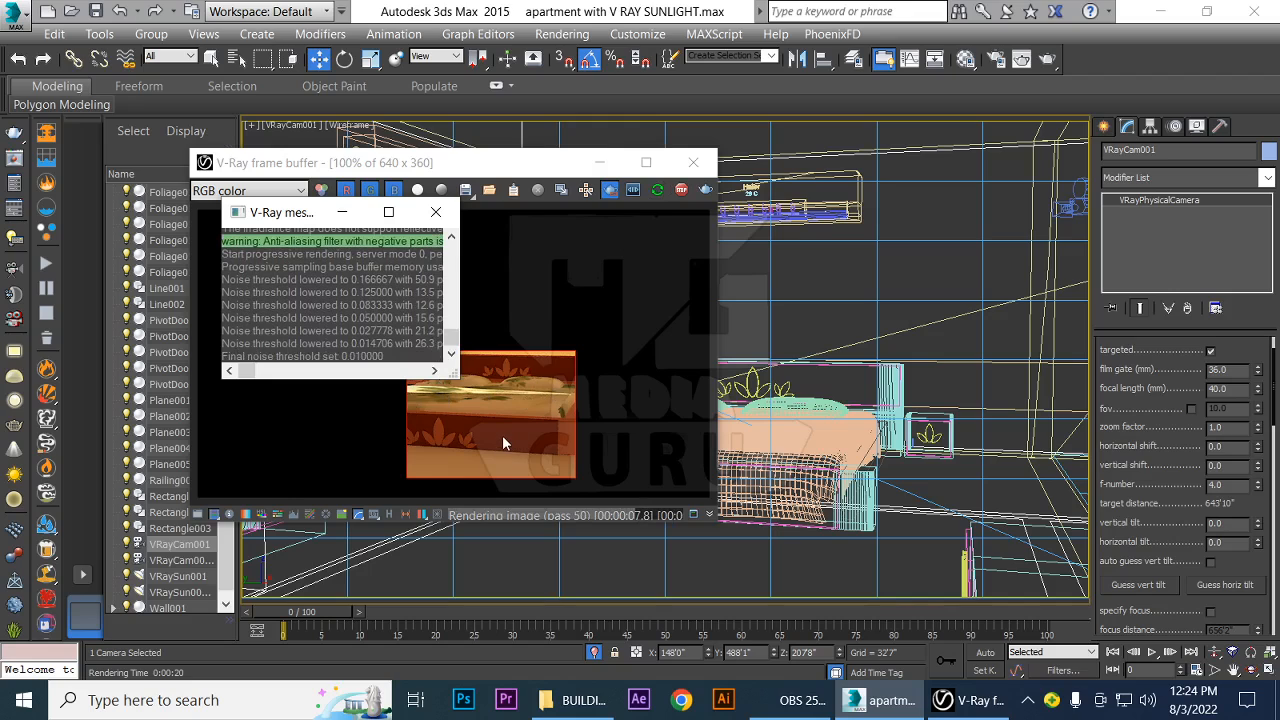
click(700, 166)
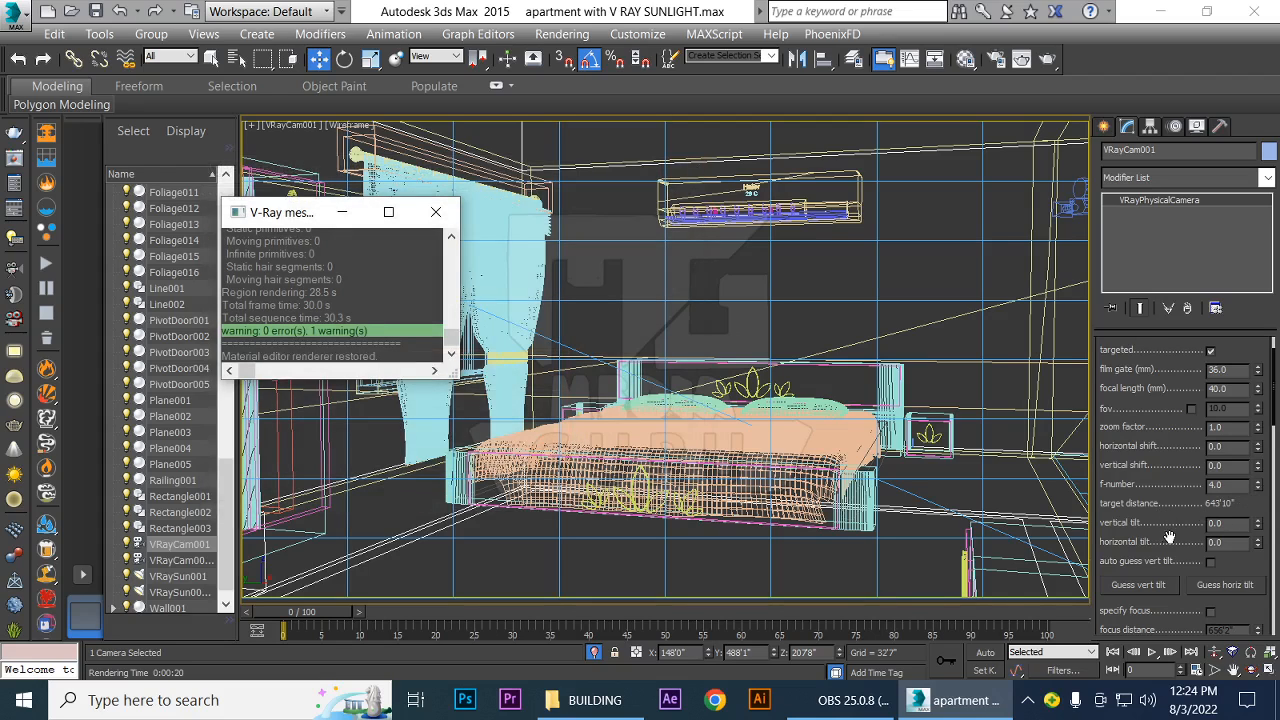
Set VRayCam001's shutter speed to 400, test-render the camera view, and close the frame buffer and V-Ray messages
drag(1161, 521, 1167, 362)
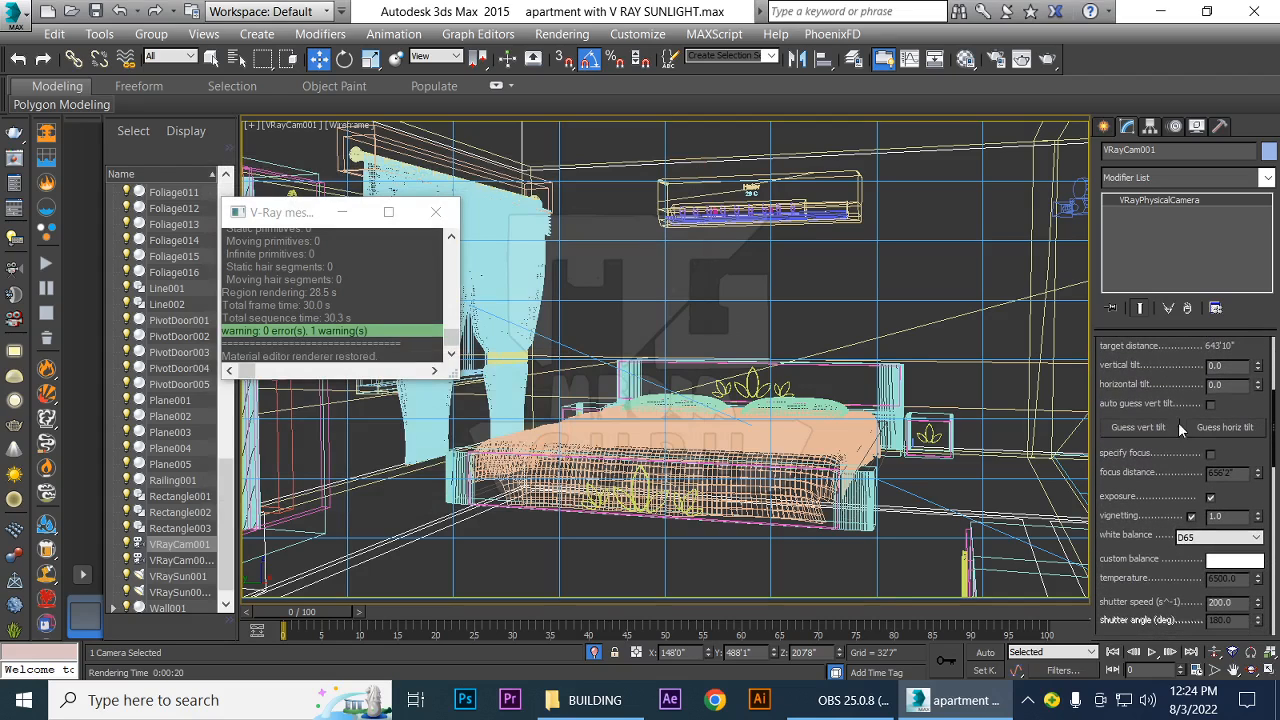
drag(1157, 484, 1157, 334)
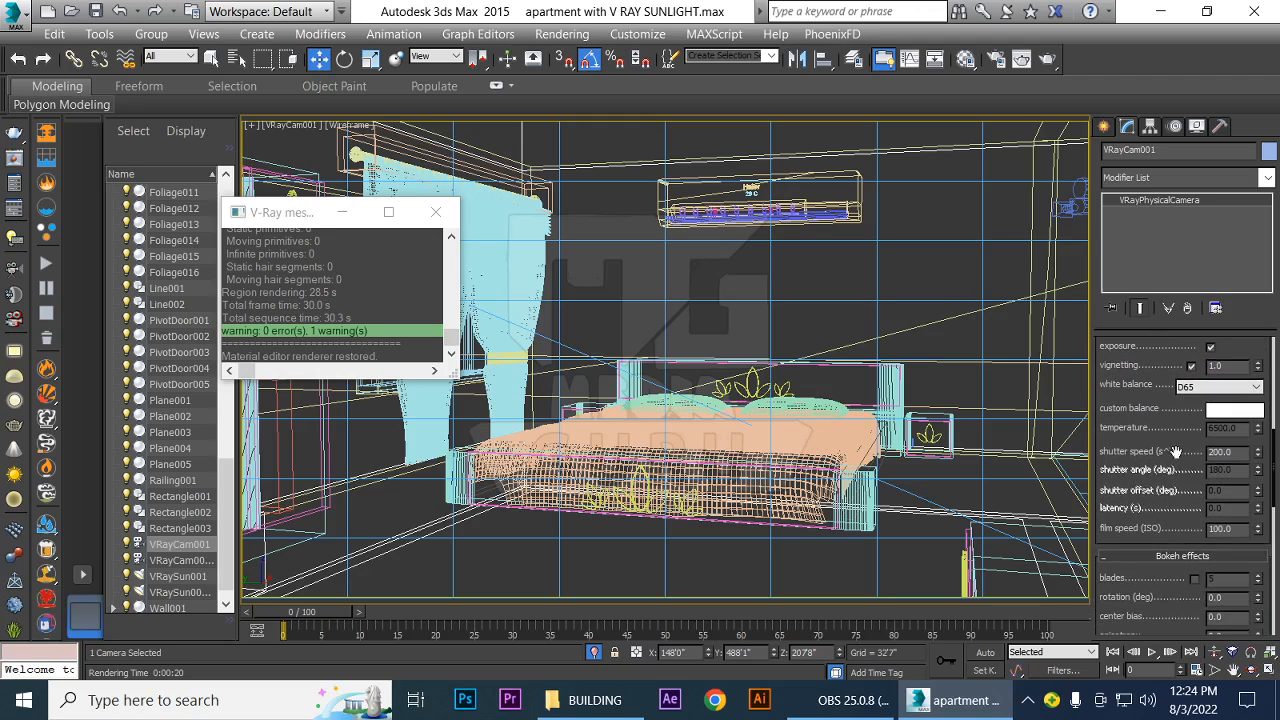
double_click(1236, 452)
text(400)
key(Return)
click(1188, 506)
key(shift+q)
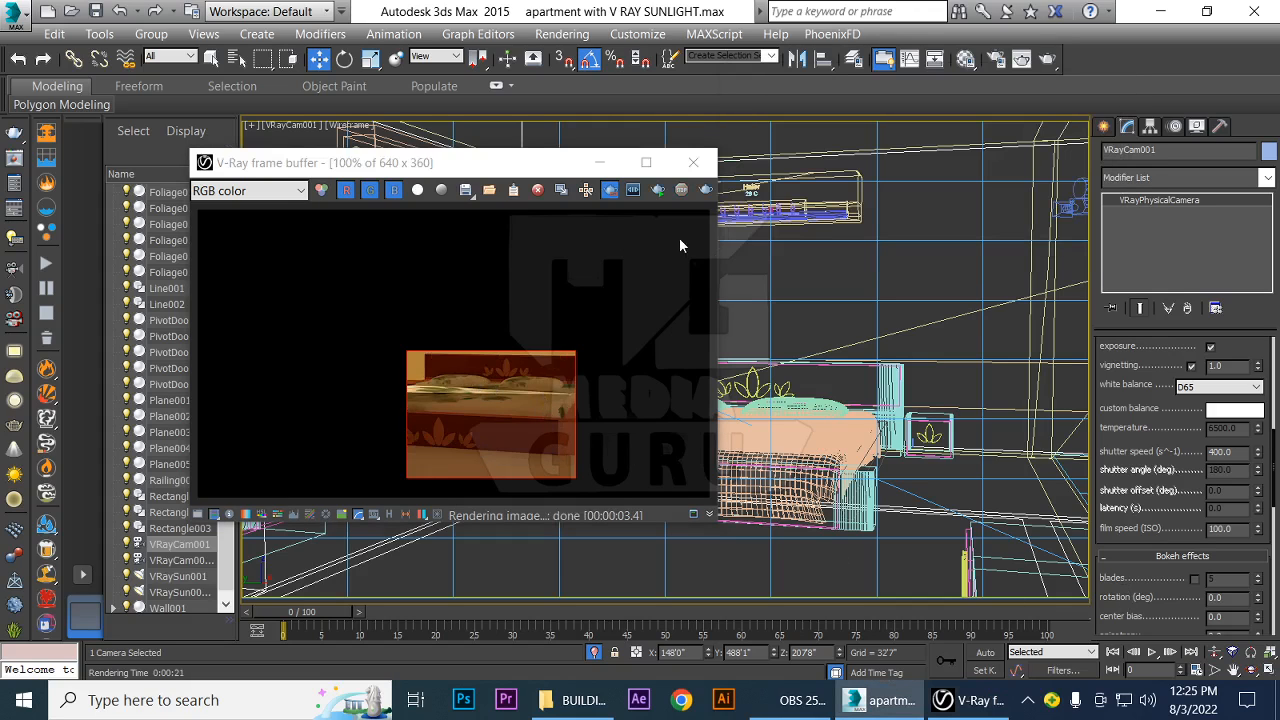
click(697, 164)
click(697, 164)
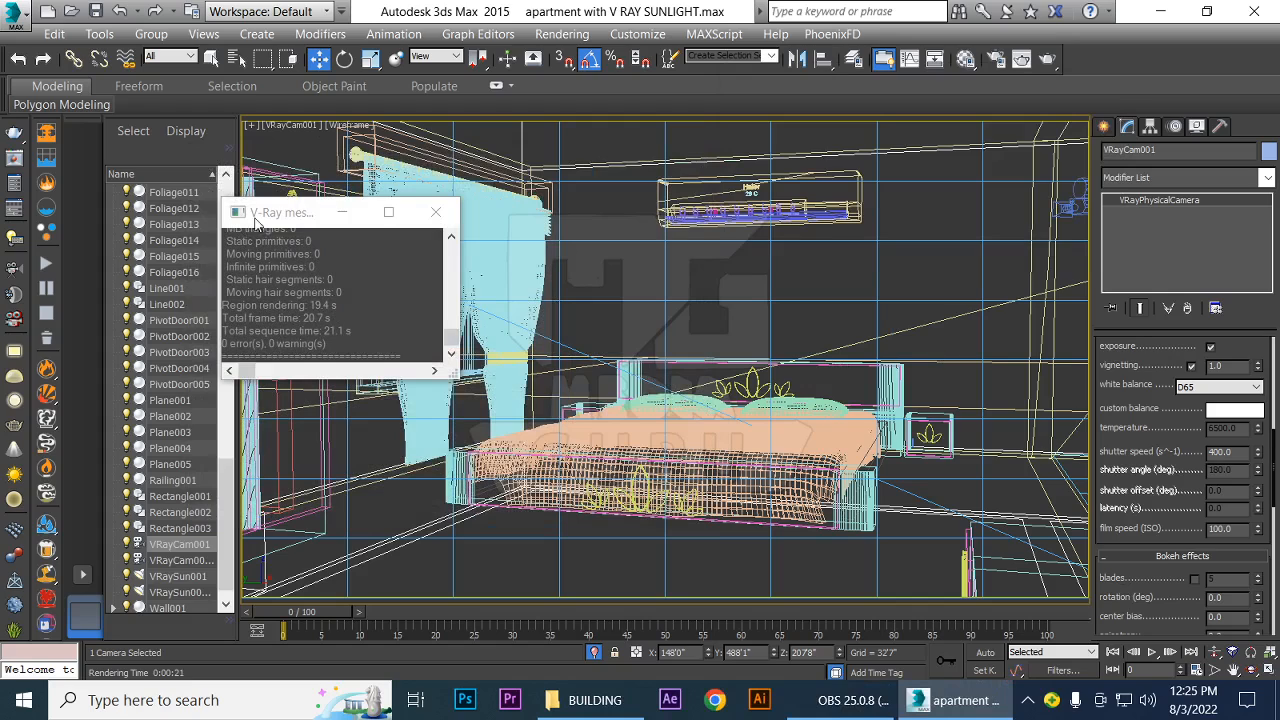
click(436, 214)
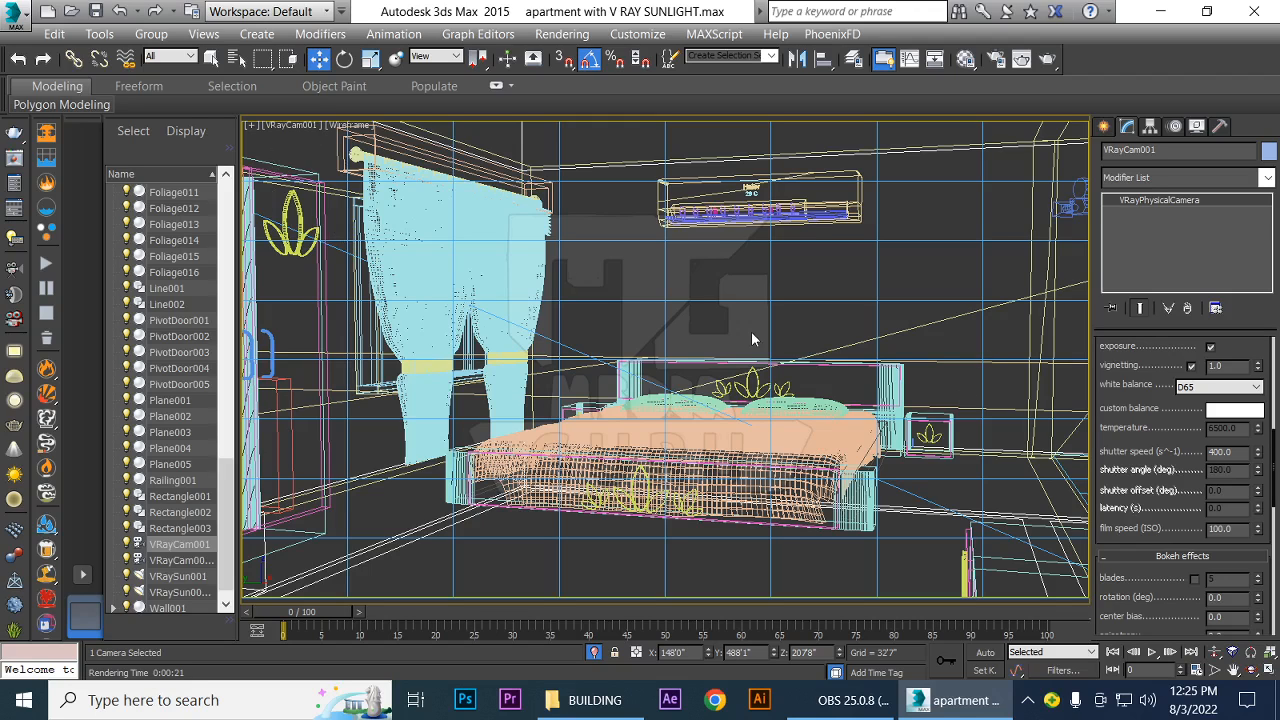
Create a plane VRayLight in the Top view across most of the bedroom, about 469'10" half-length by 205'8" half-width
key(t)
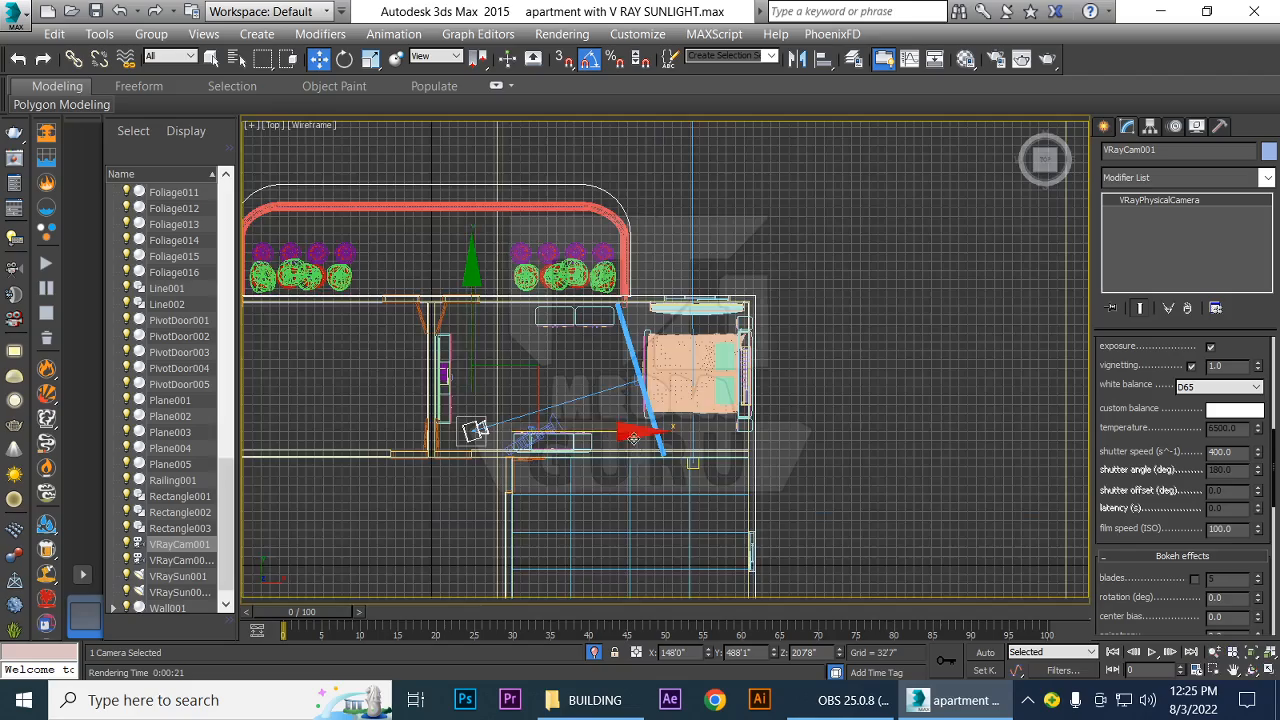
scroll(634, 438, up, 1)
middle_drag(662, 352, 662, 407)
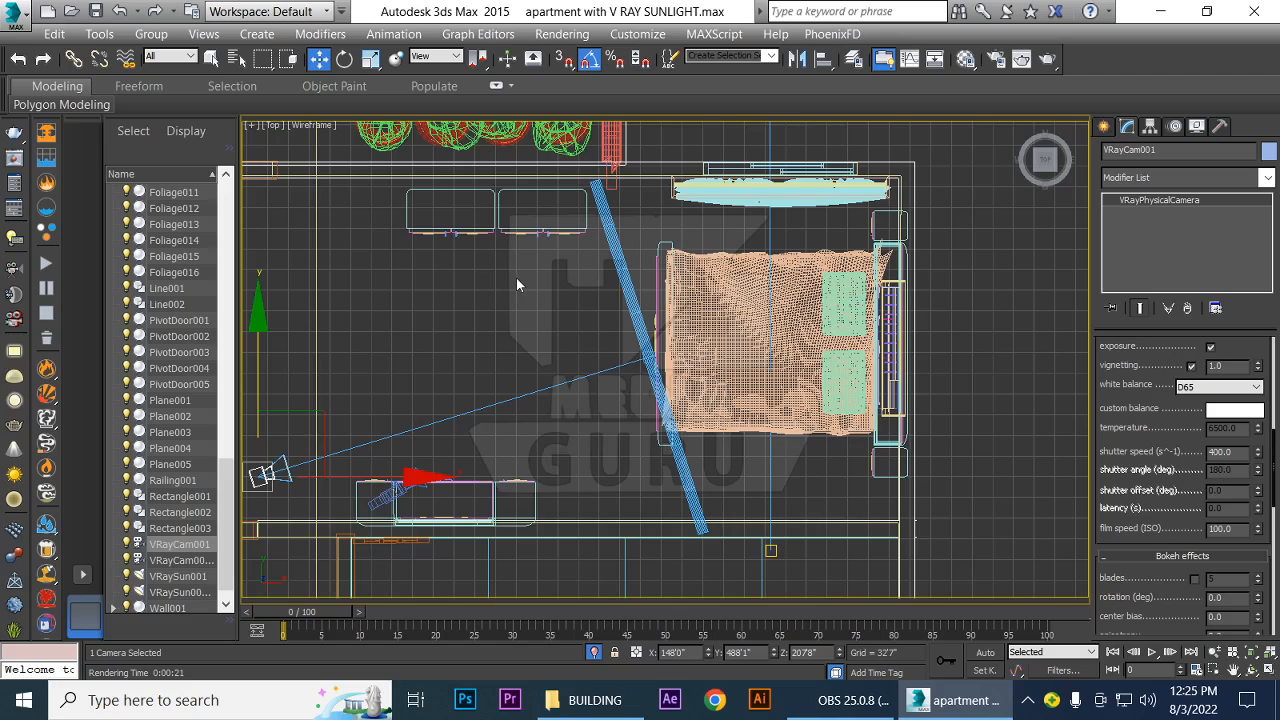
click(1104, 126)
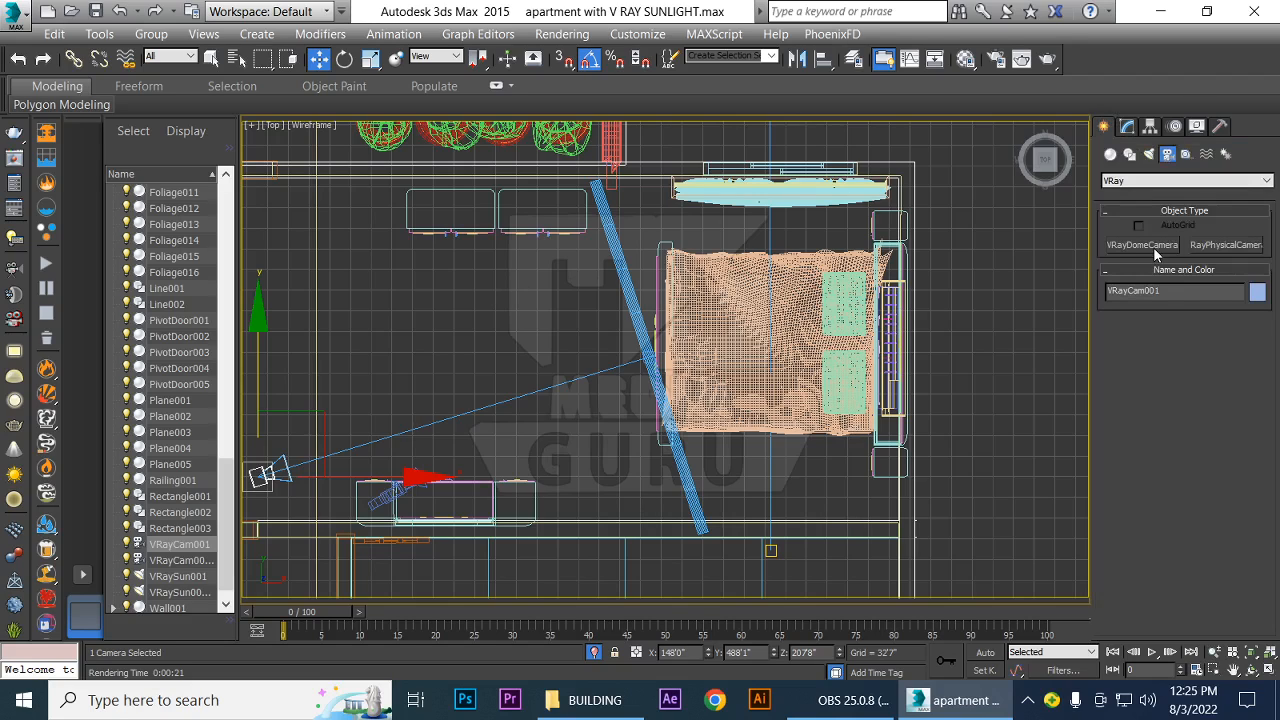
click(1149, 154)
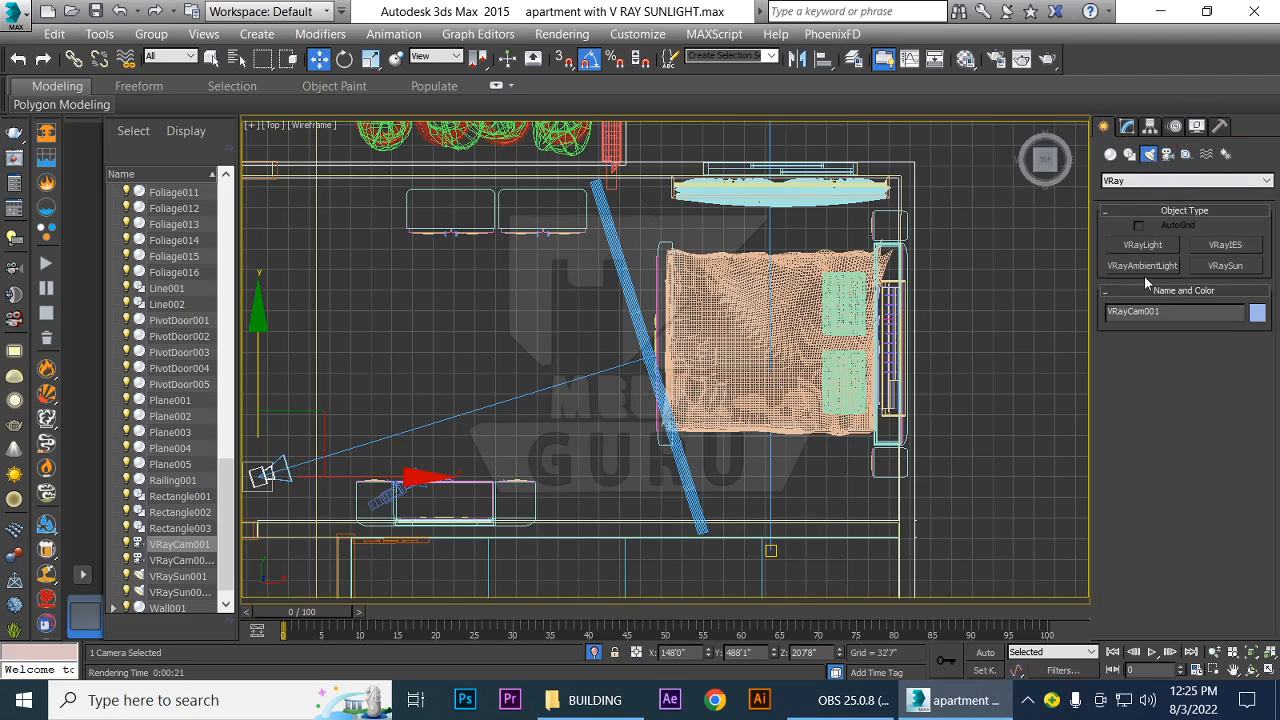
click(1141, 245)
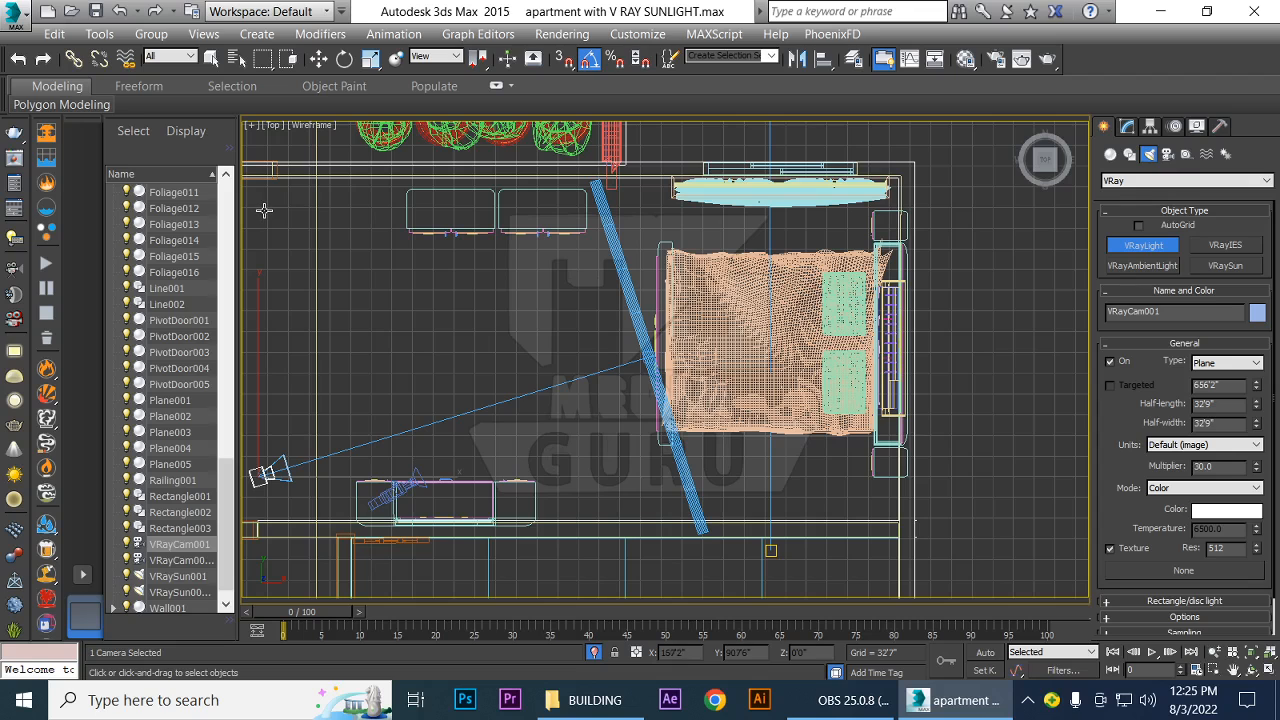
drag(264, 210, 862, 471)
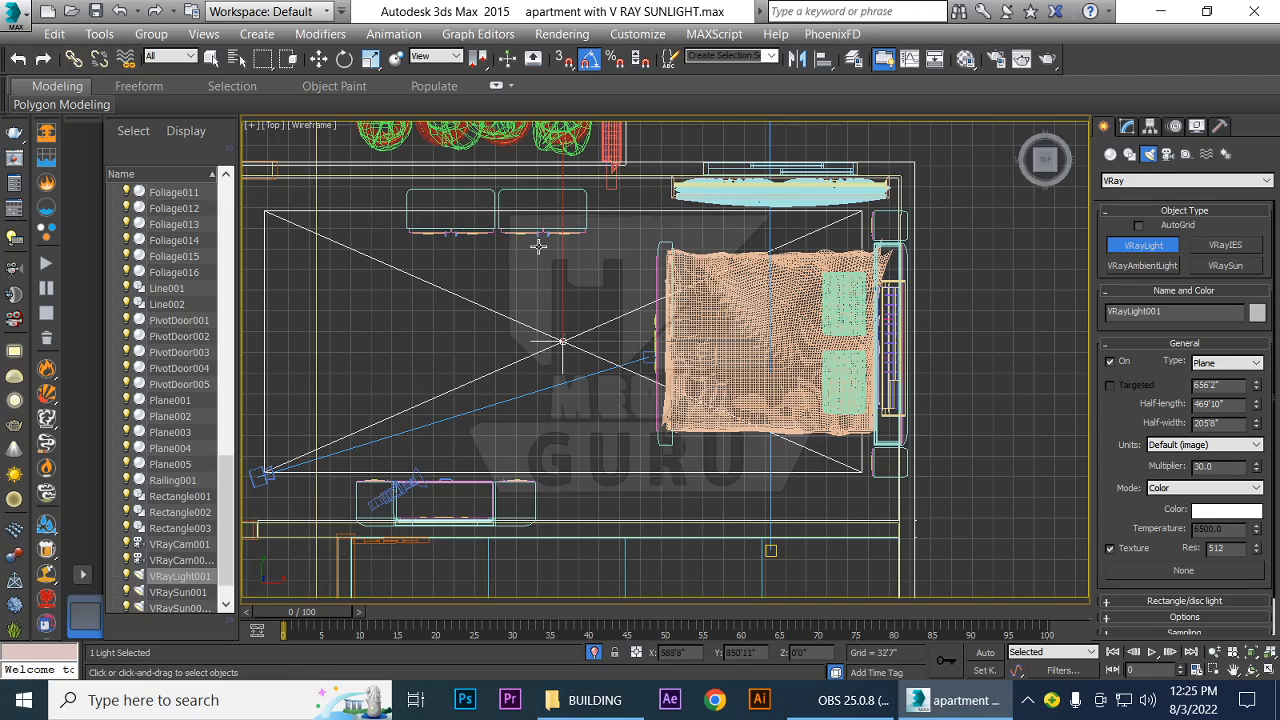
Scale the plane light down slightly along Y to clear the furniture by the wall, positioning it at about Y 678'7"
key(r)
drag(562, 160, 564, 206)
key(w)
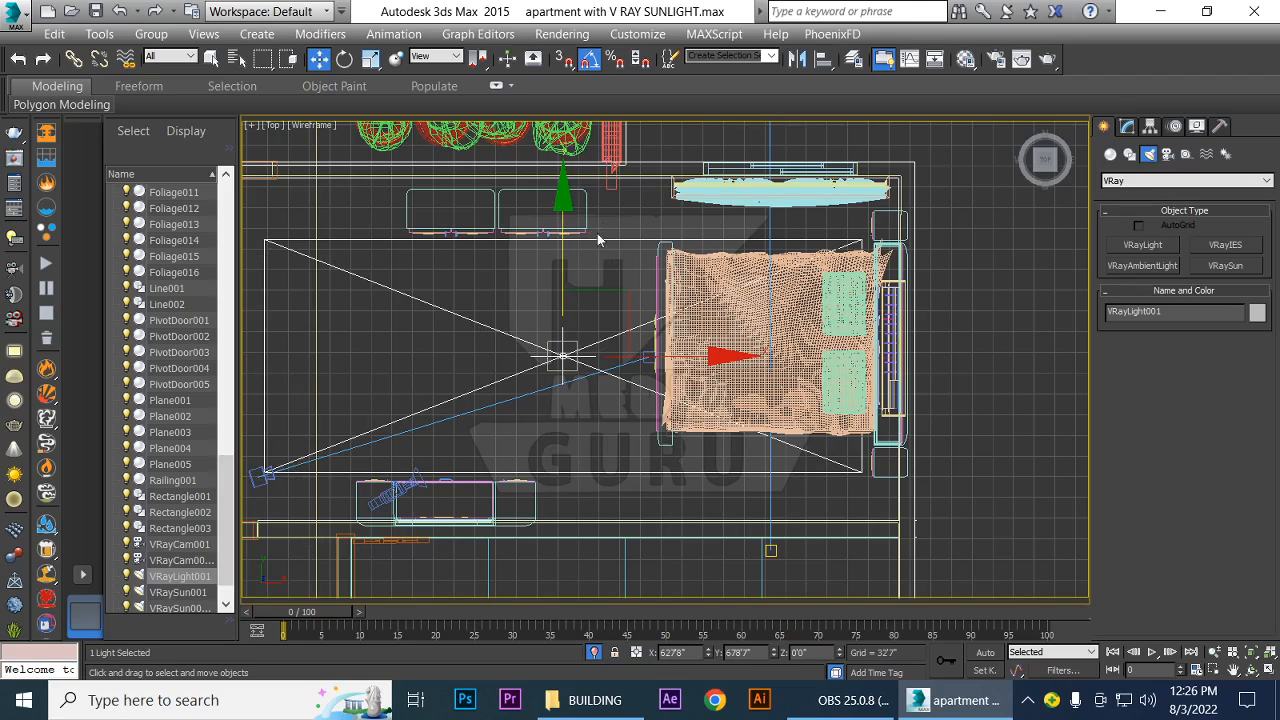
Raise the plane light in the Left view to just below the ceiling, about Z 367'7", and return to the VRayCam001 view
key(l)
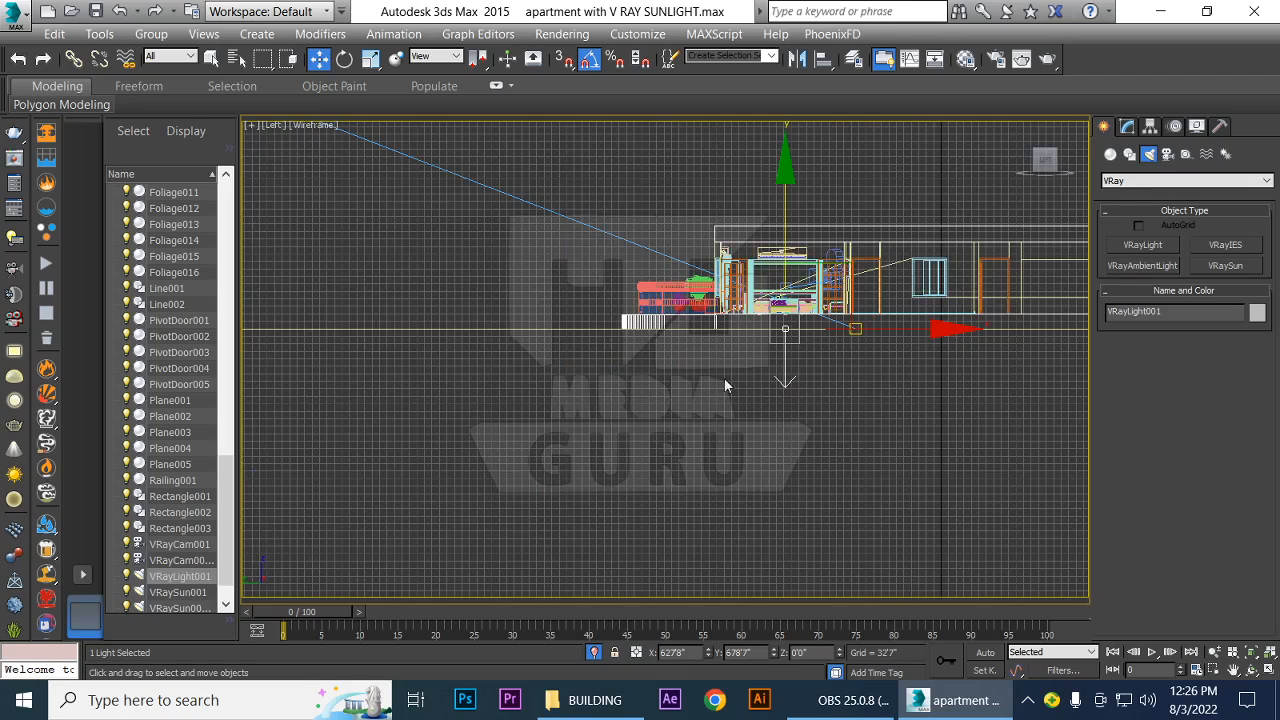
scroll(885, 432, up, 3)
middle_drag(777, 296, 777, 505)
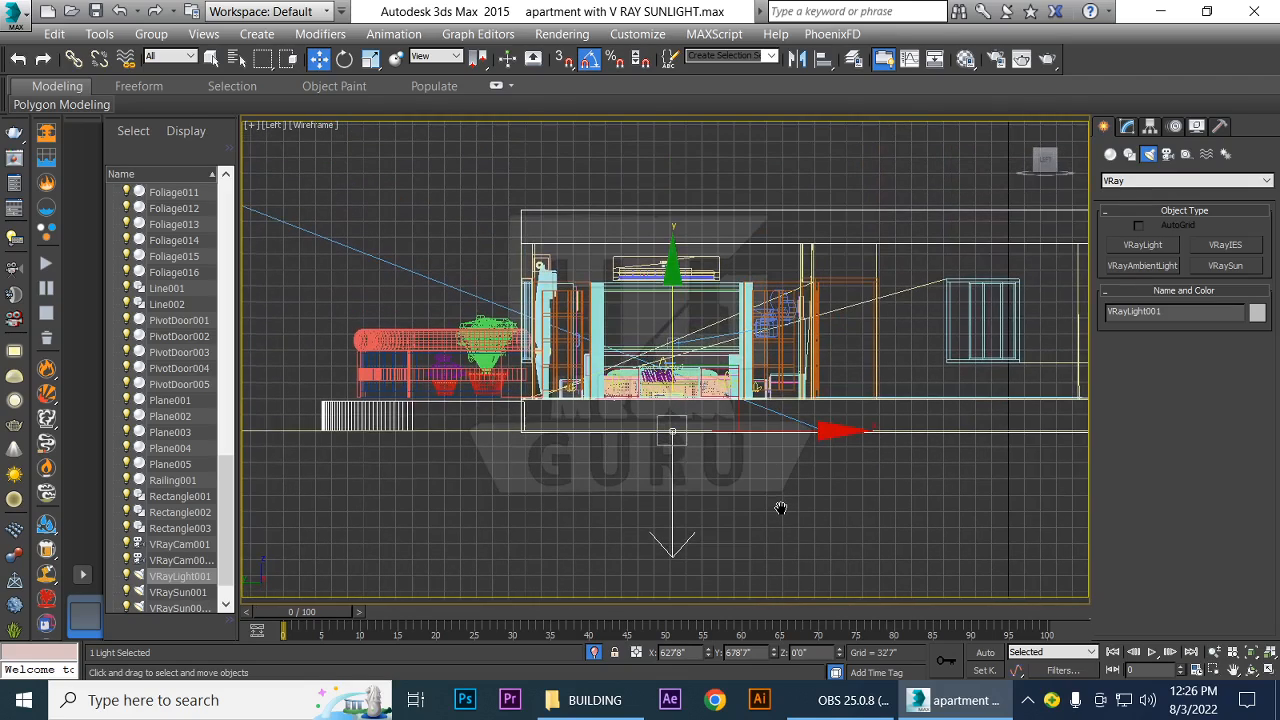
drag(675, 259, 683, 95)
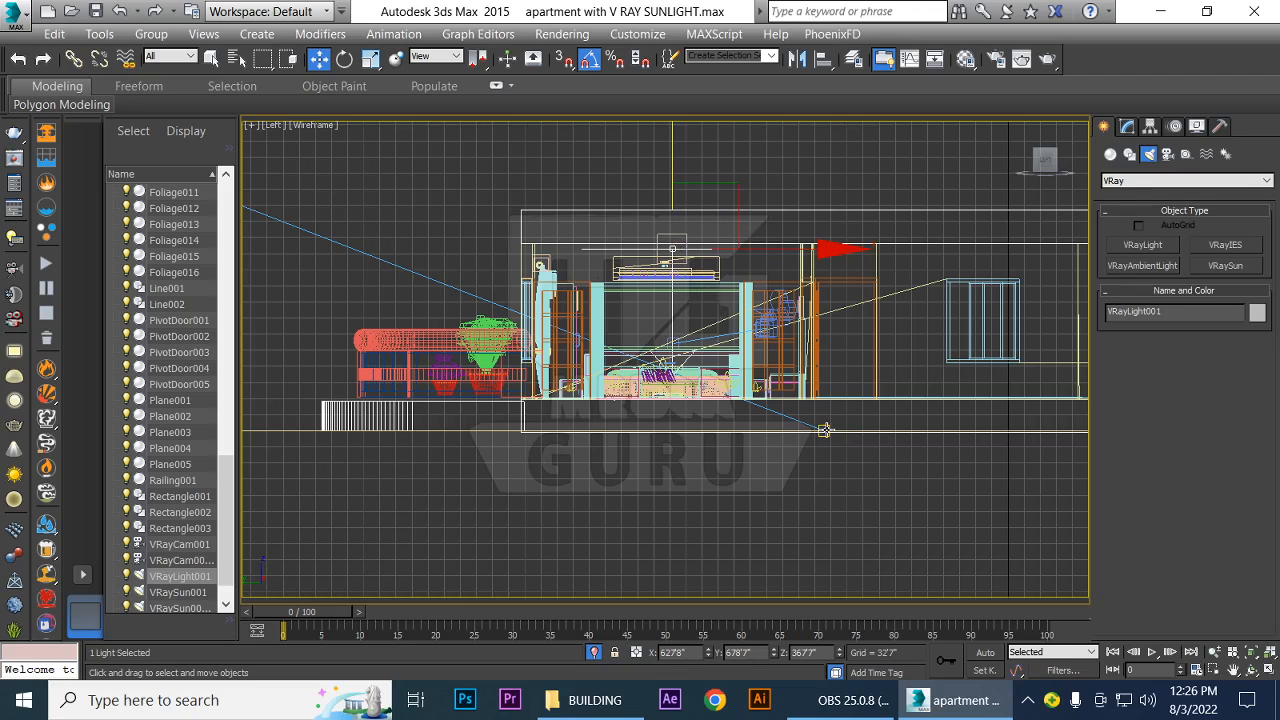
key(c)
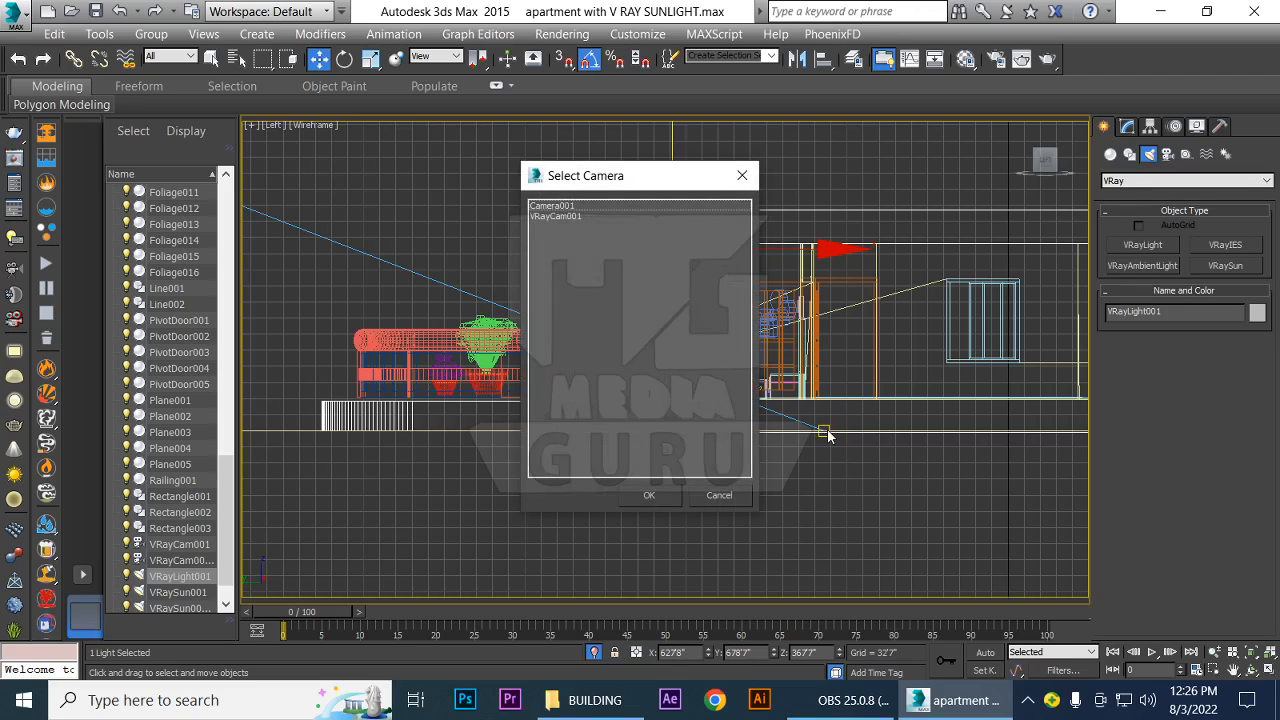
click(546, 216)
click(649, 497)
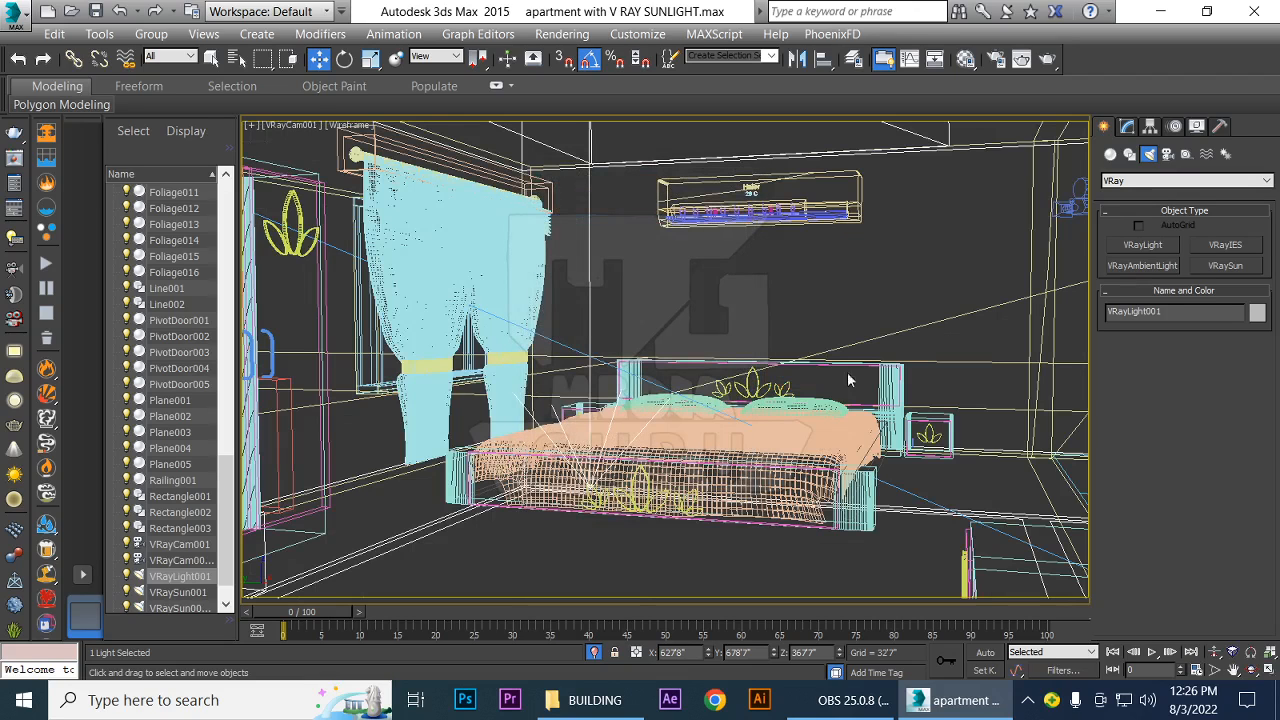
Open VRayLight001's parameters for modification and enable Skylight portal in its options
click(1127, 126)
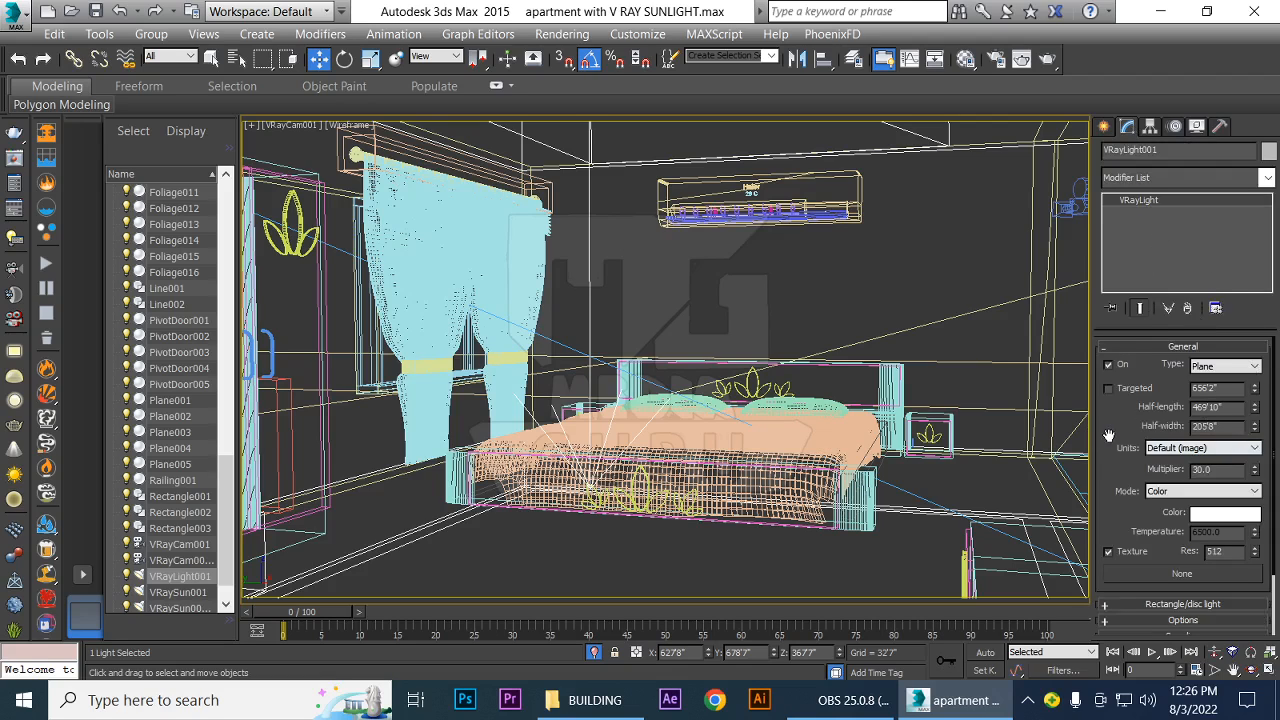
drag(1108, 436, 1110, 343)
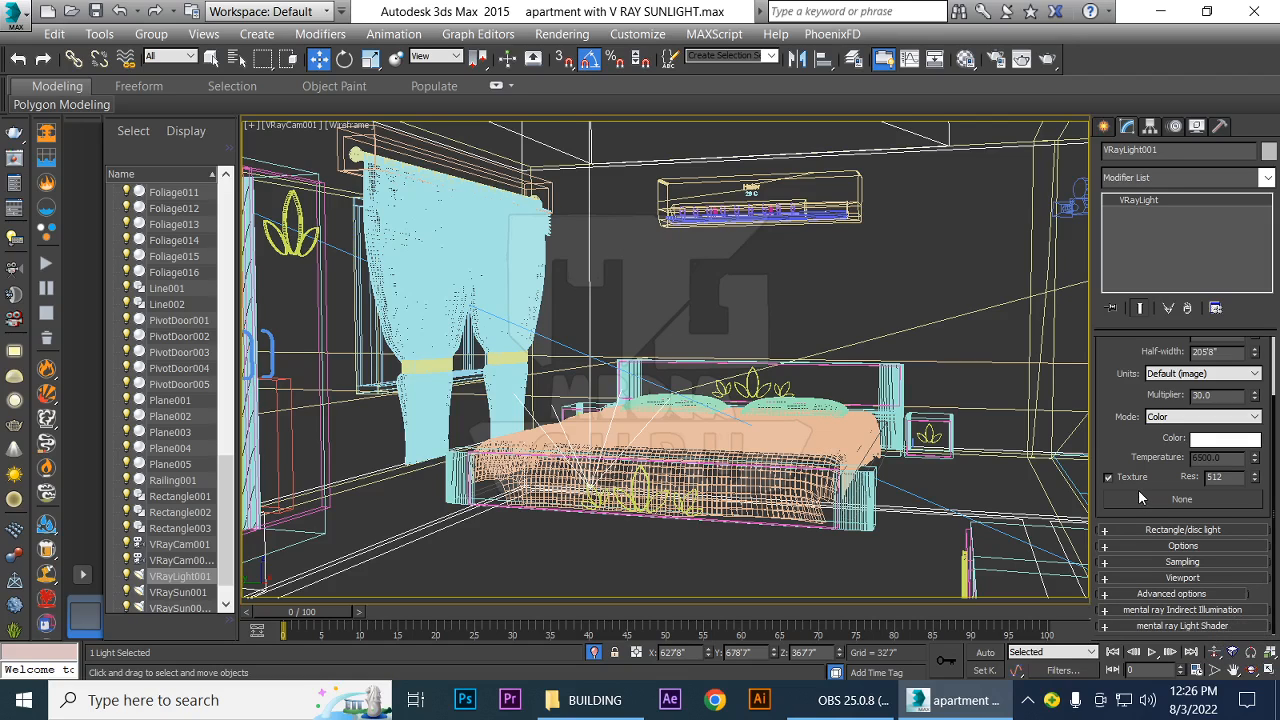
click(1105, 545)
drag(1229, 479, 1229, 425)
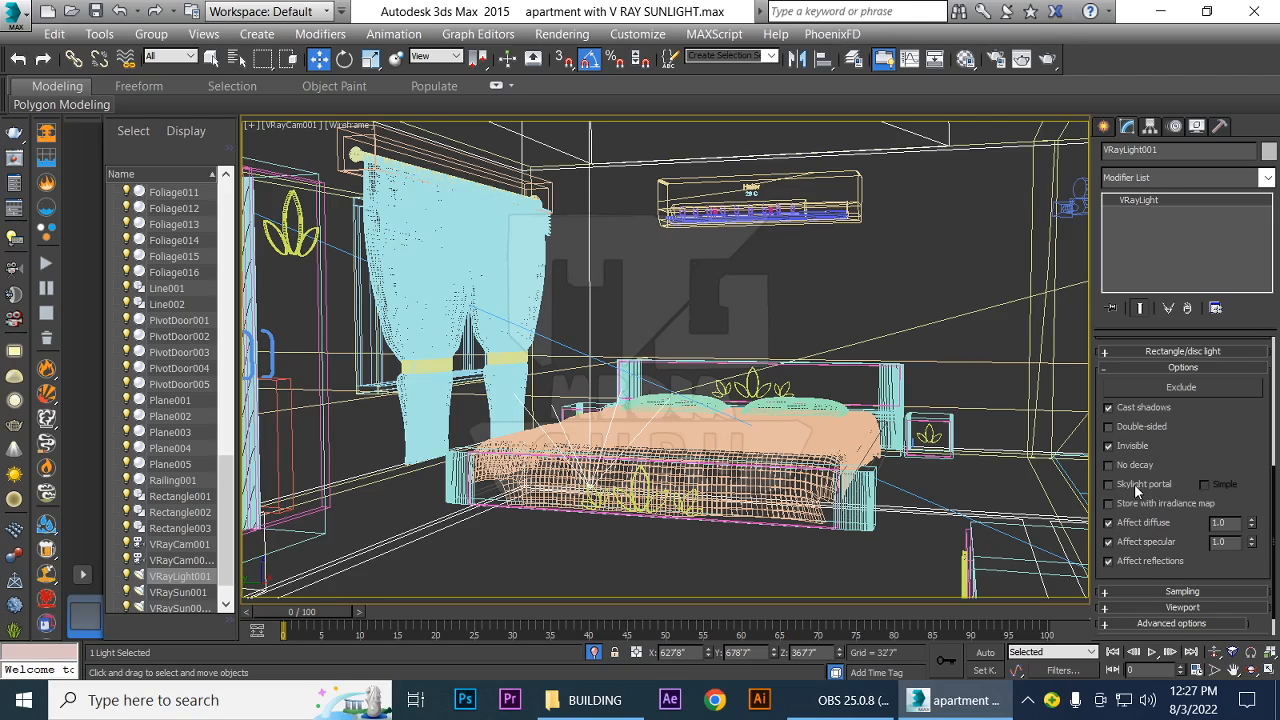
click(1108, 484)
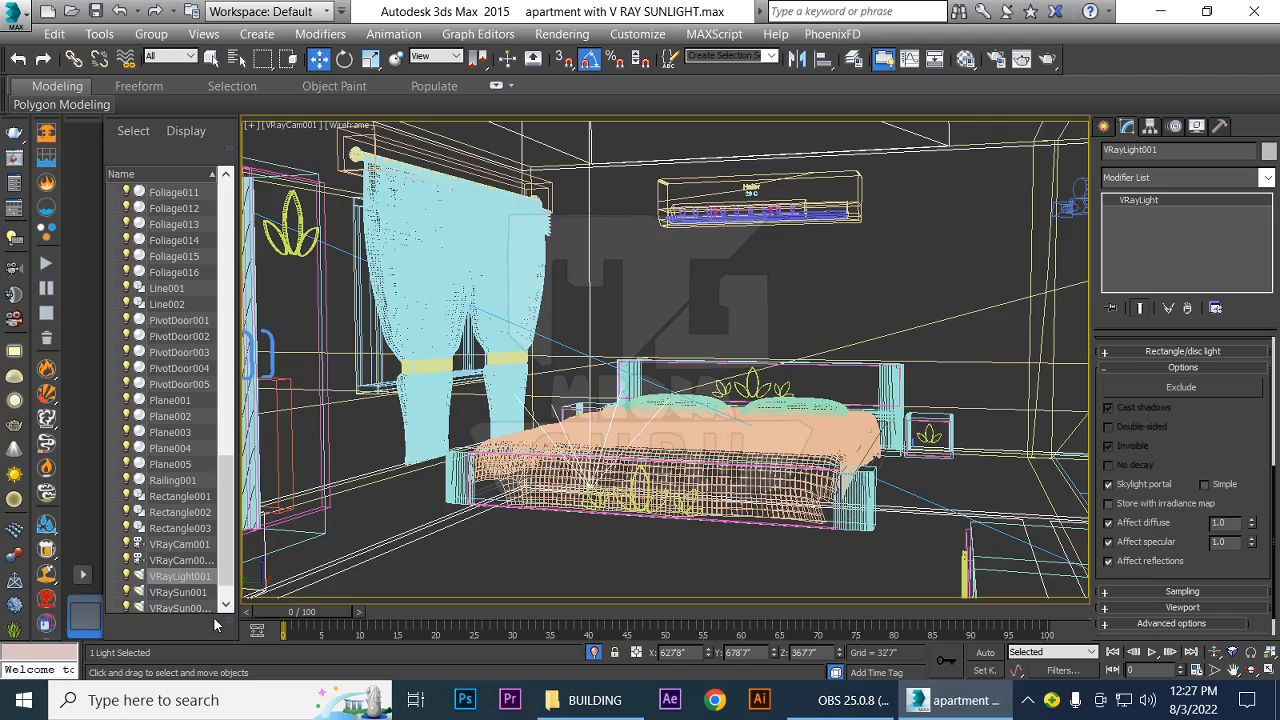
Widen the scene object list, inspect the parameters of VRayCam001 and VRaySun001, and reselect VRayLight001
scroll(228, 476, down, 2)
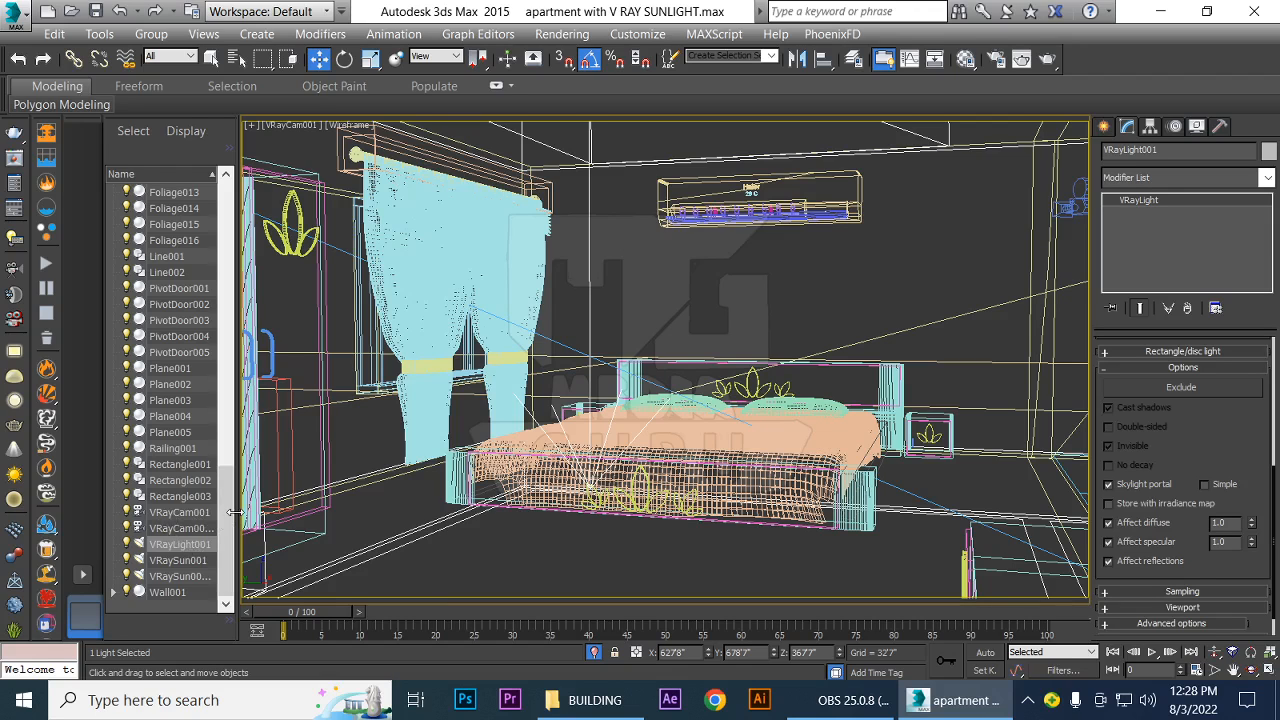
drag(236, 512, 283, 515)
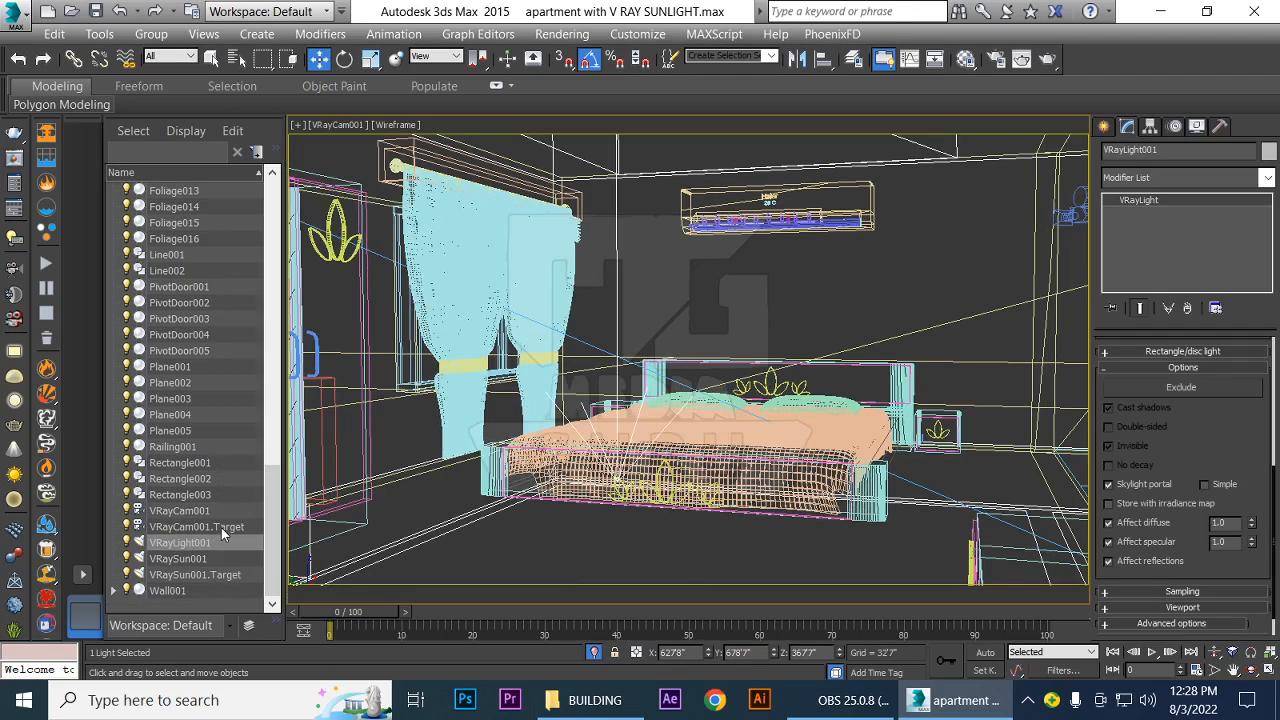
click(198, 512)
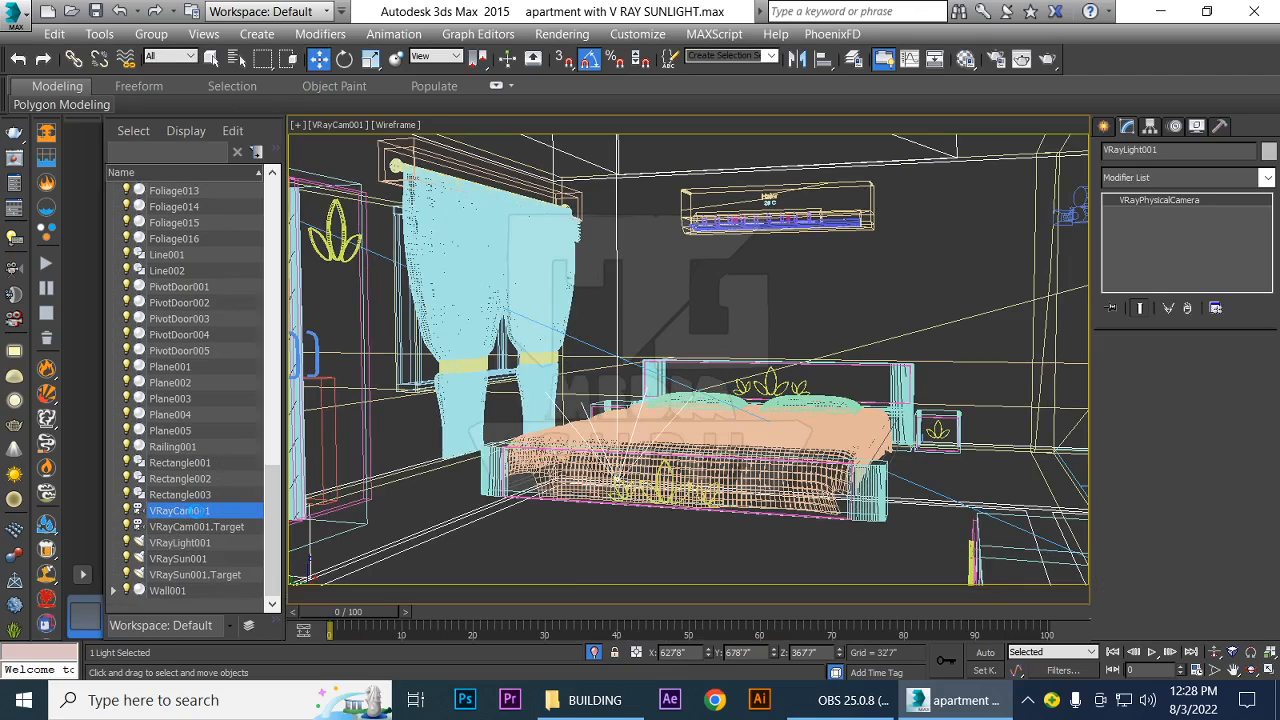
click(183, 560)
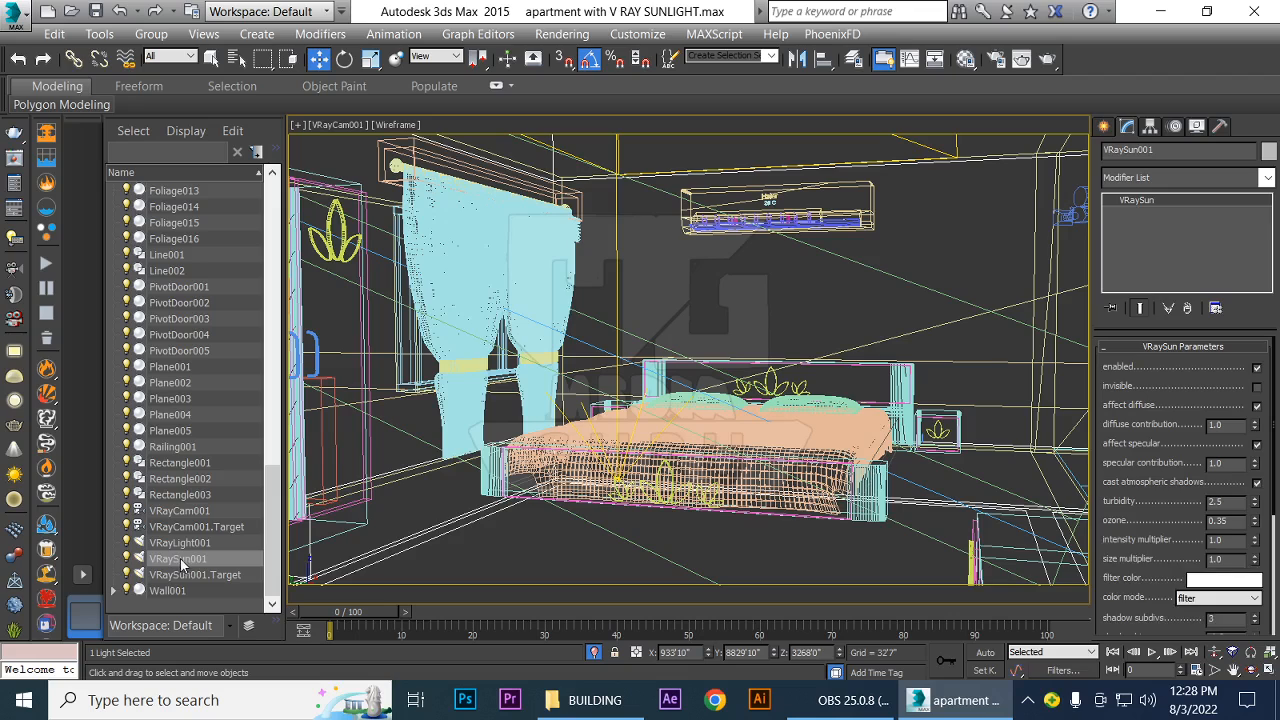
click(181, 545)
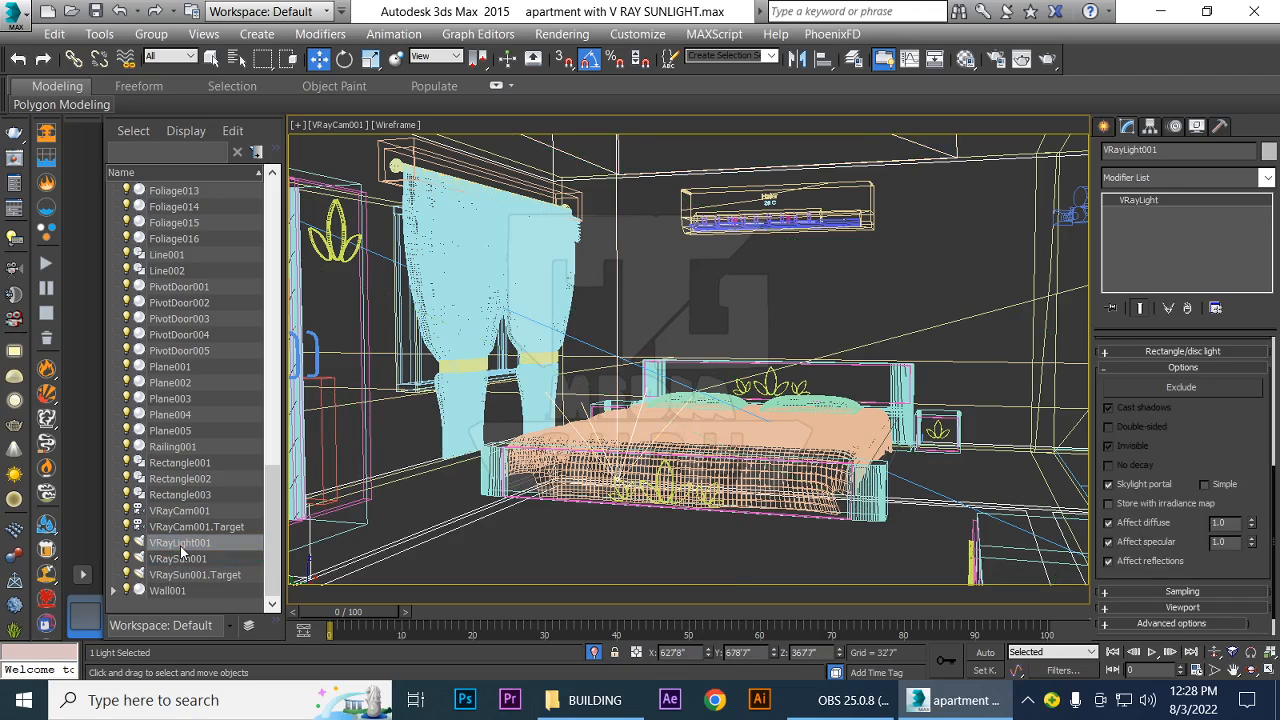
Review VRayLight001's general parameters, keep its Skylight portal option enabled, and test-render the camera view
drag(1232, 418, 1246, 508)
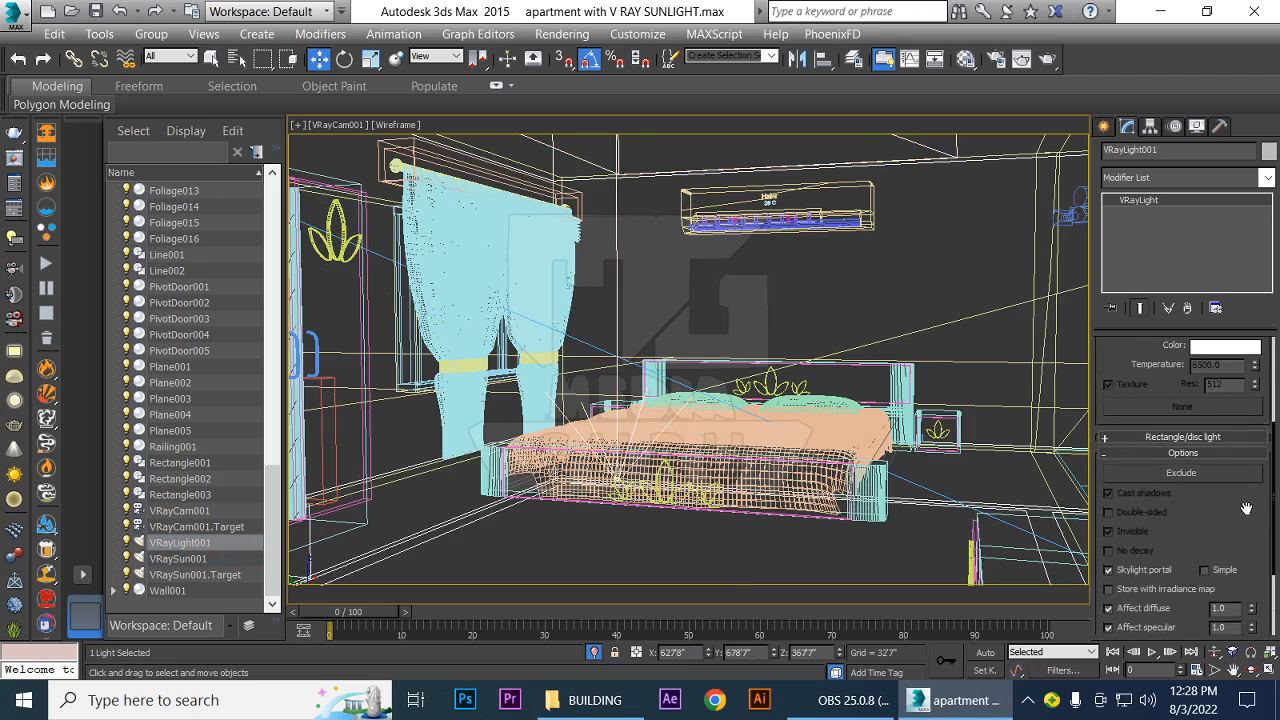
scroll(1127, 428, up, 3)
drag(1115, 397, 1120, 437)
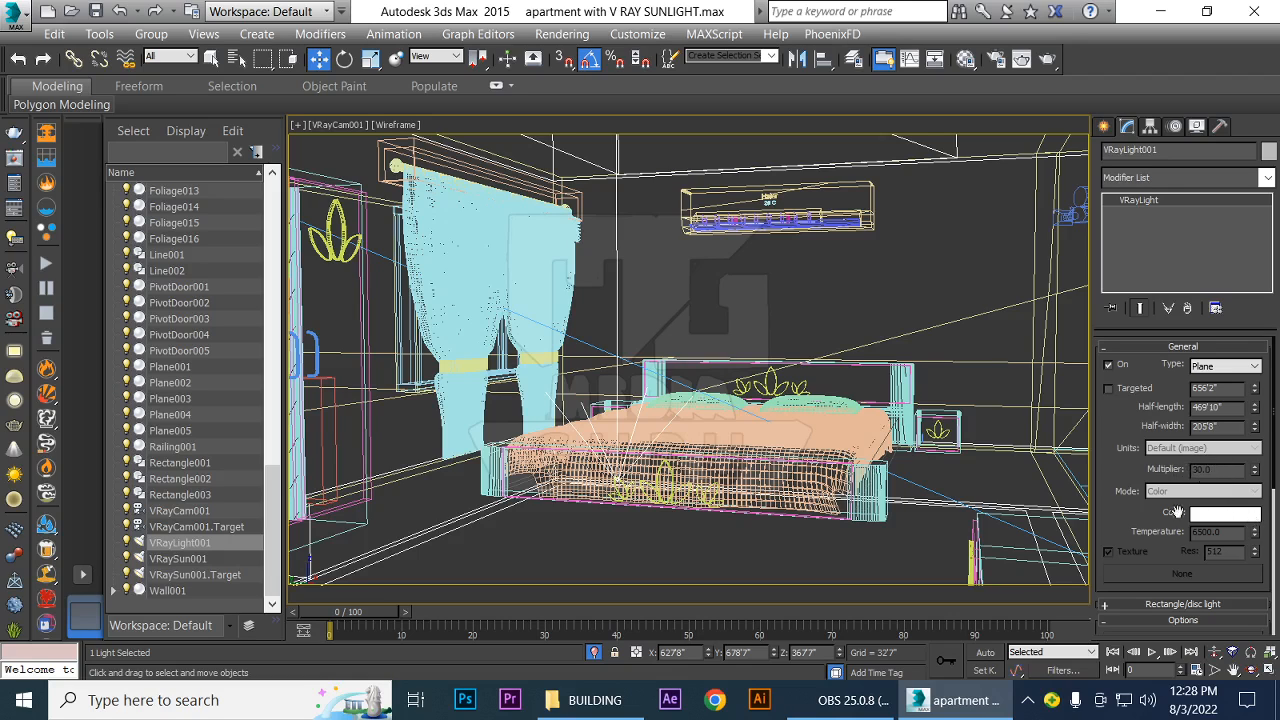
scroll(1113, 520, down, 5)
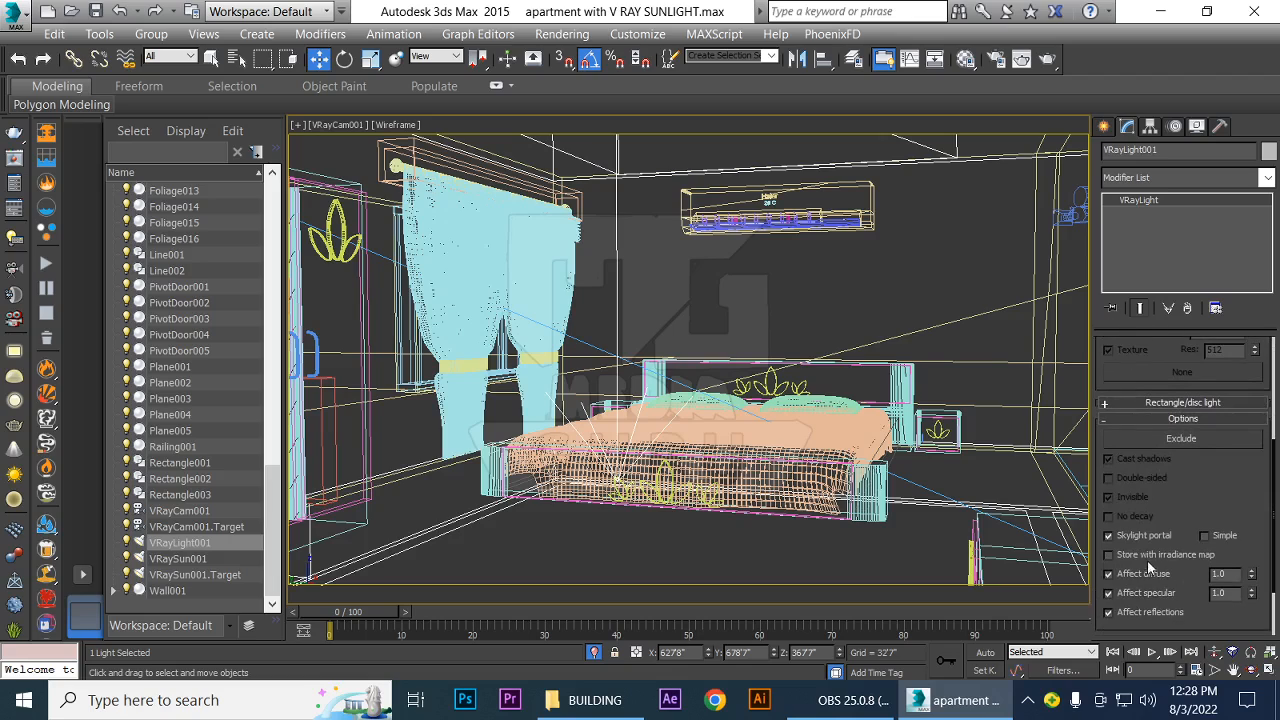
click(1108, 535)
key(shift+q)
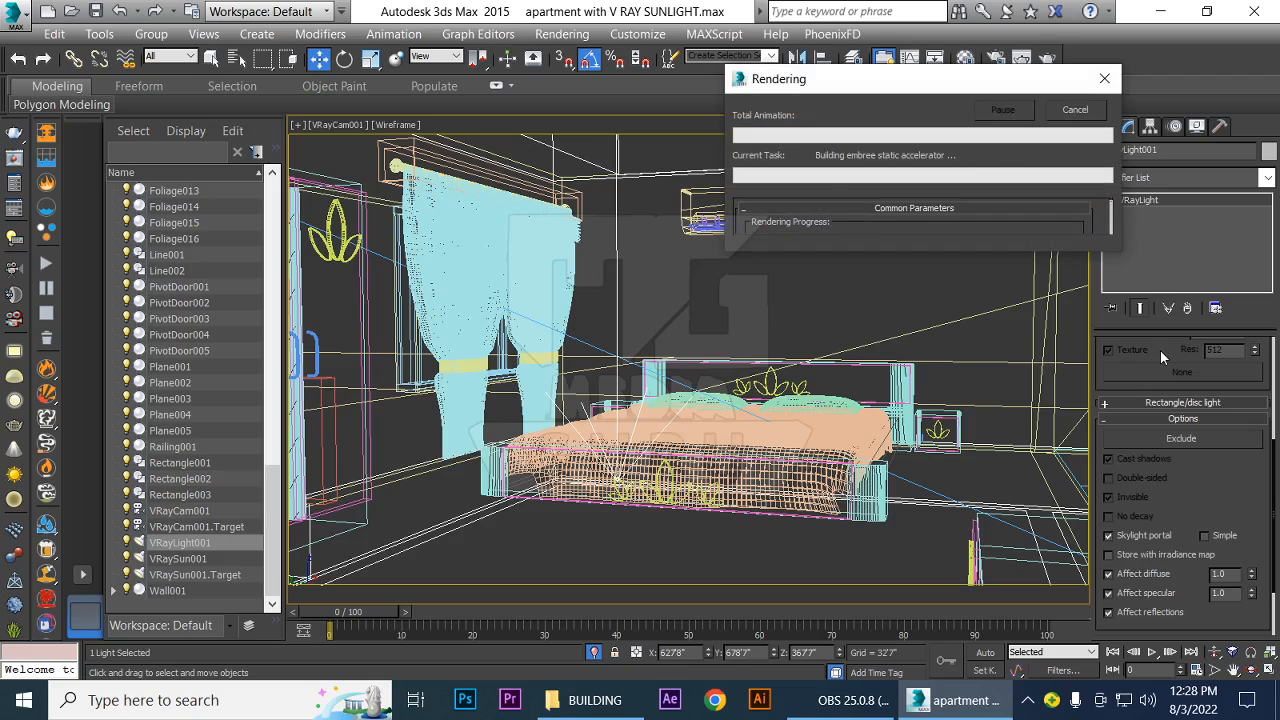
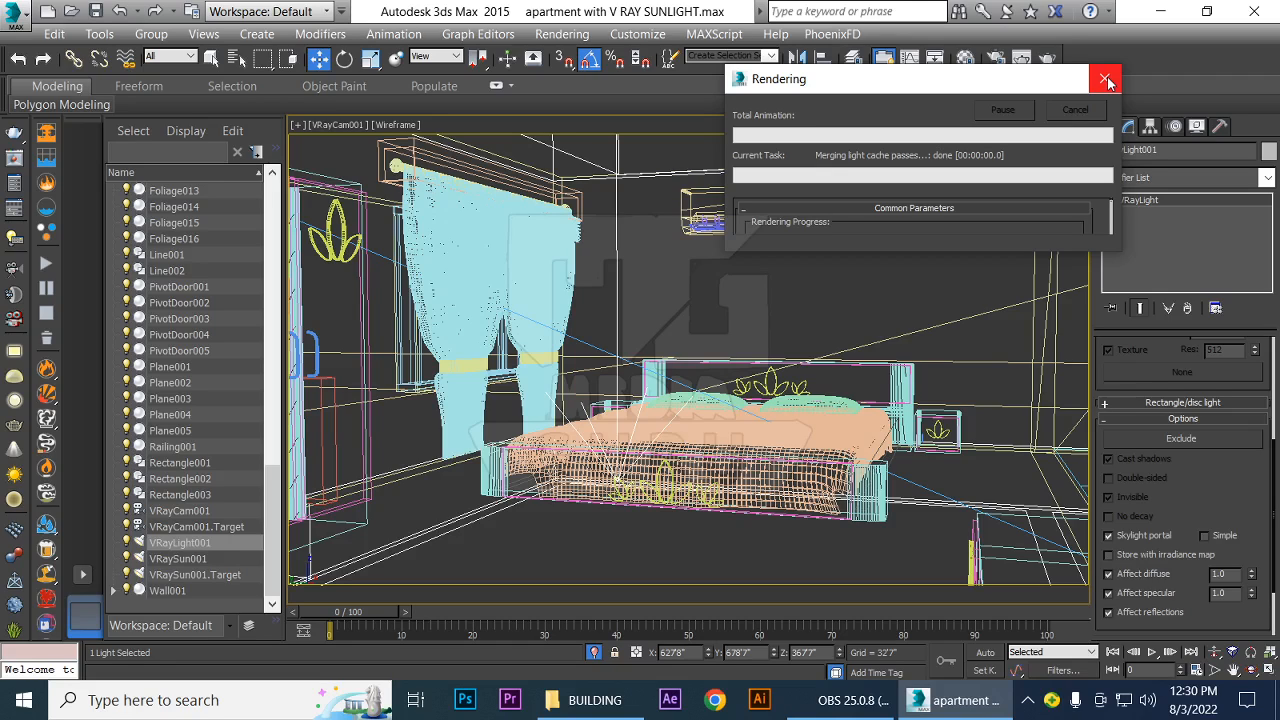
Stop the running render, set the light cache subdivs to 100 and start a new render of the camera view
click(1106, 79)
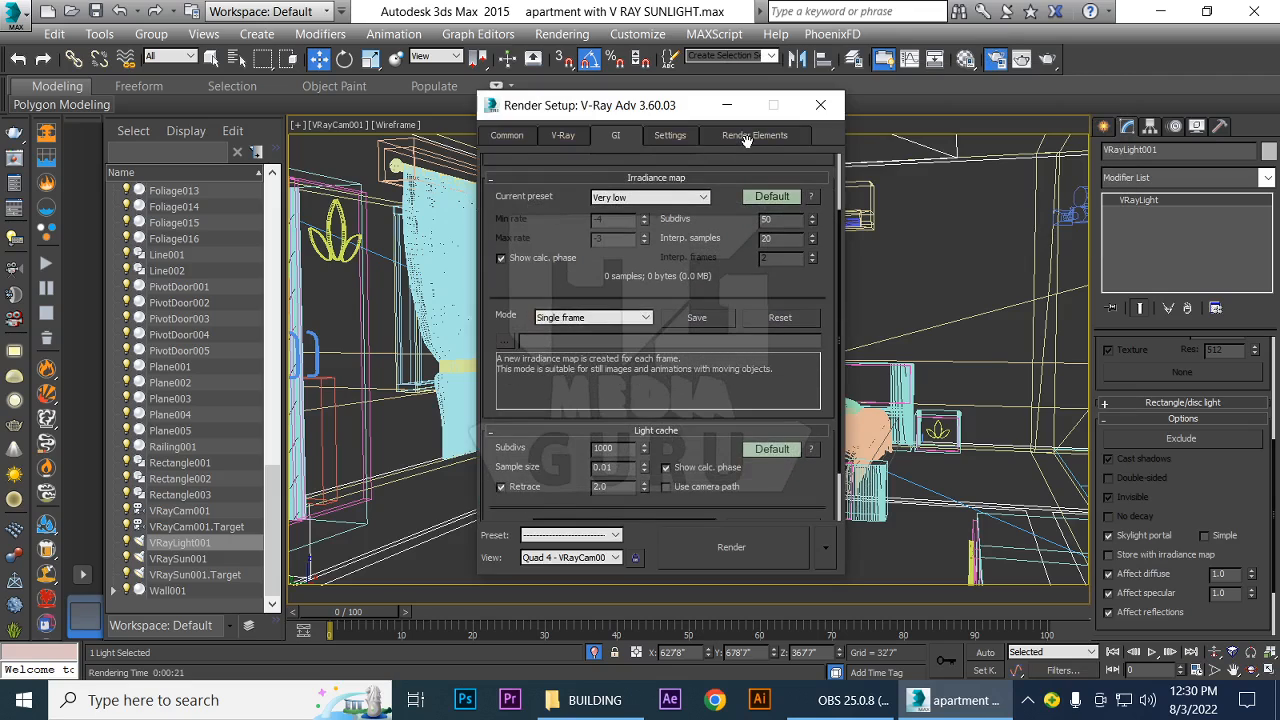
scroll(578, 165, down, 2)
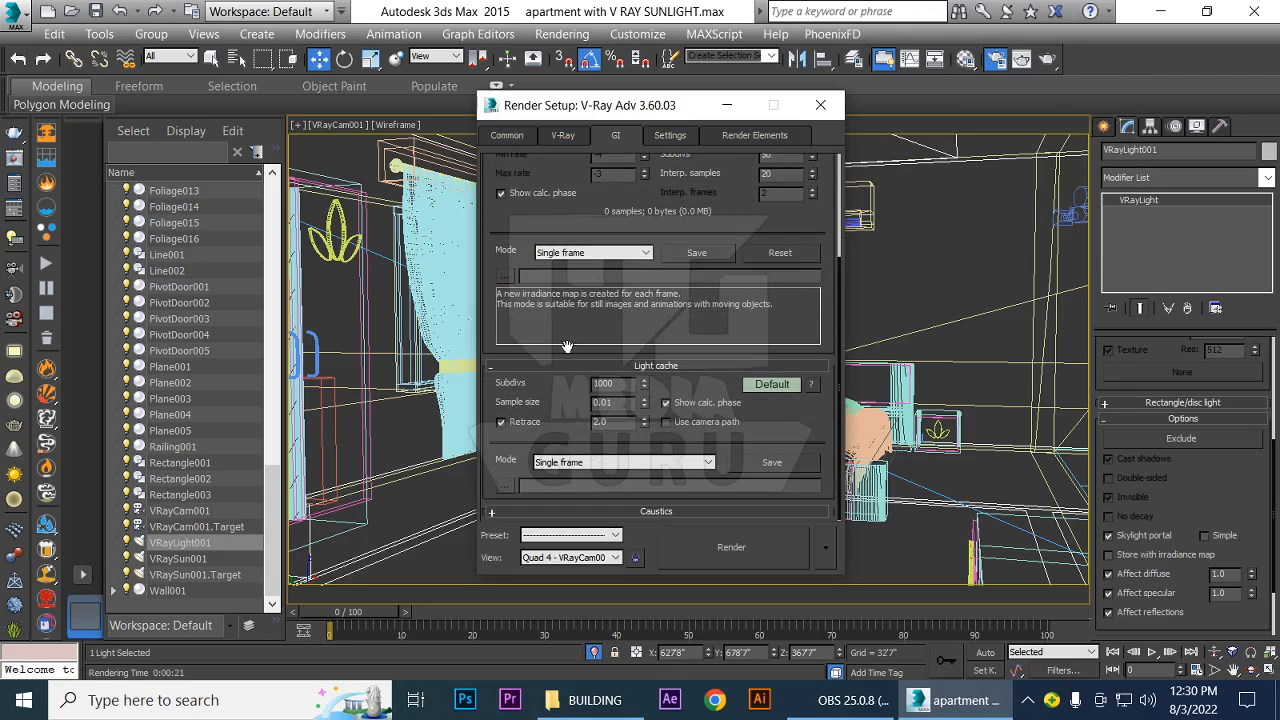
double_click(625, 381)
text(100)
key(Return)
click(729, 548)
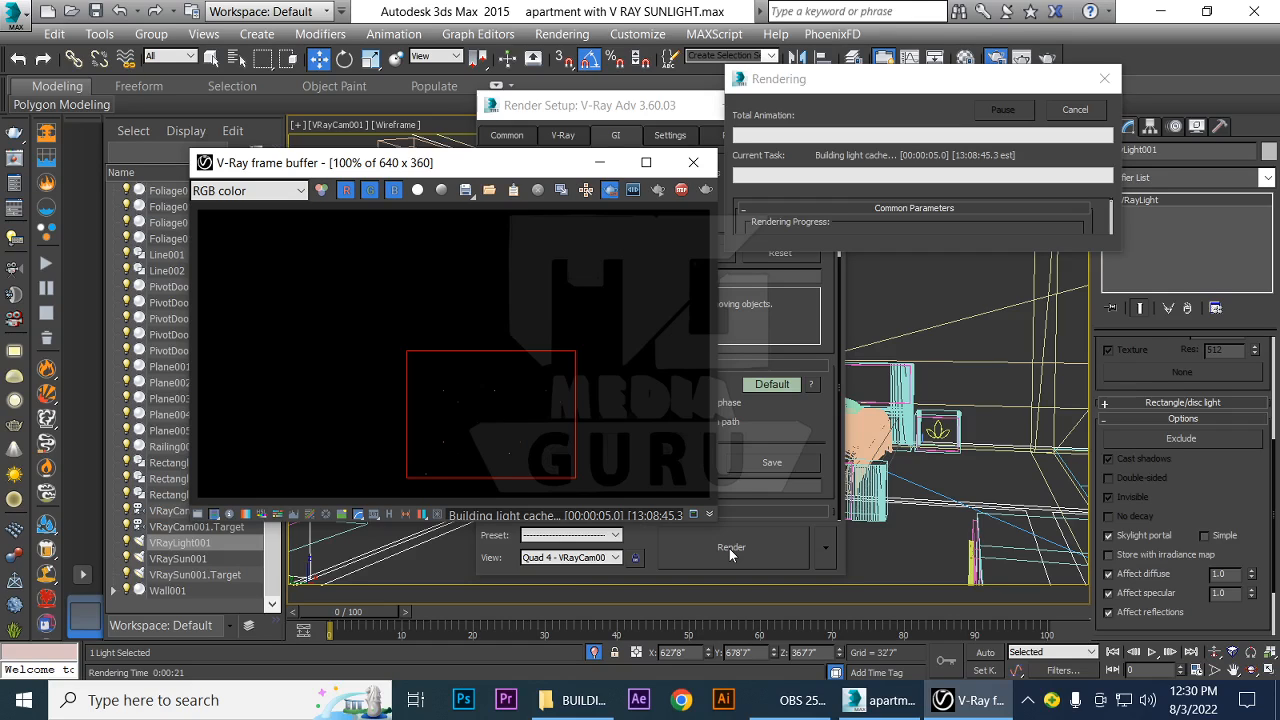
click(792, 706)
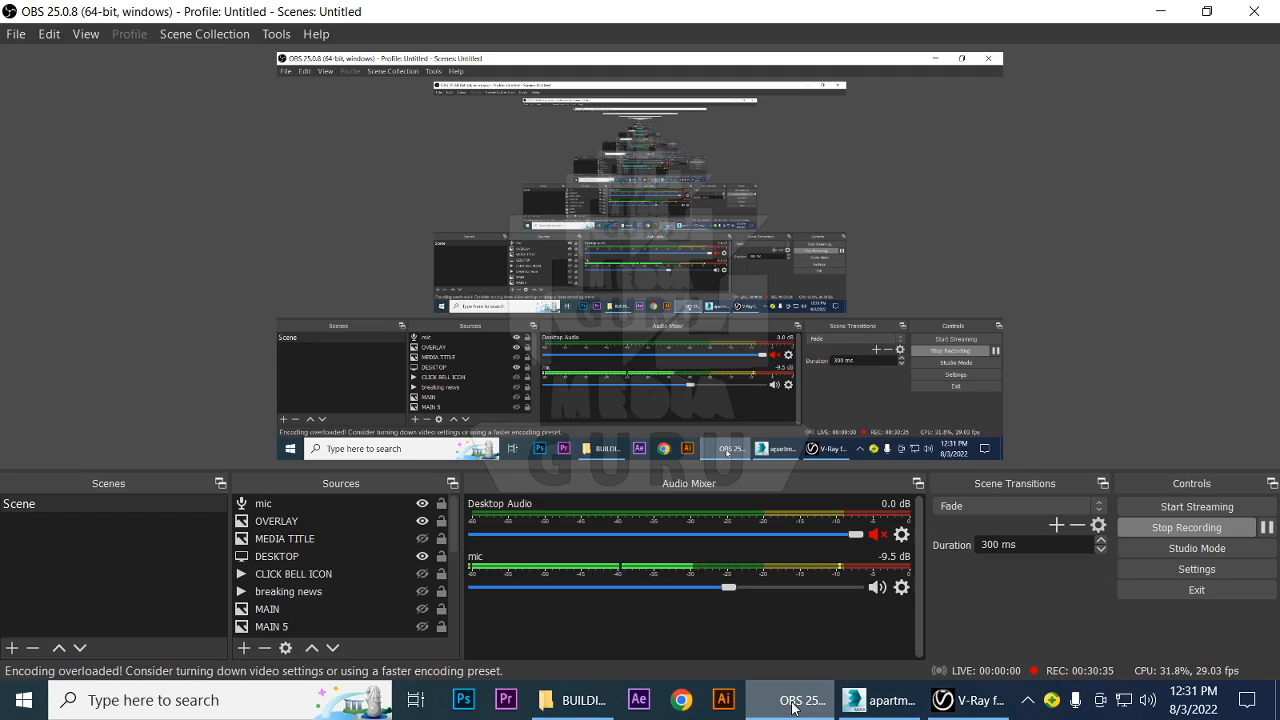
click(883, 710)
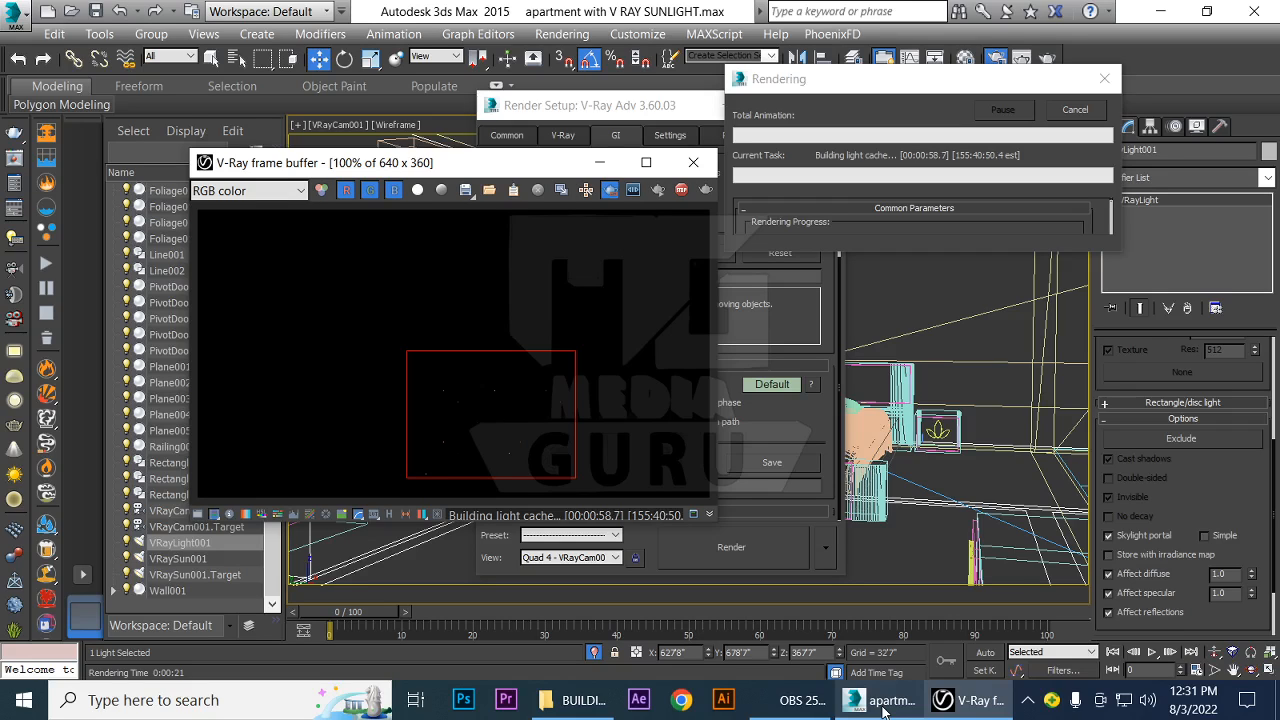
Review the render setup's output size, frame buffer, image sampler, irradiance map and light cache settings, then close it
click(588, 117)
scroll(573, 207, up, 4)
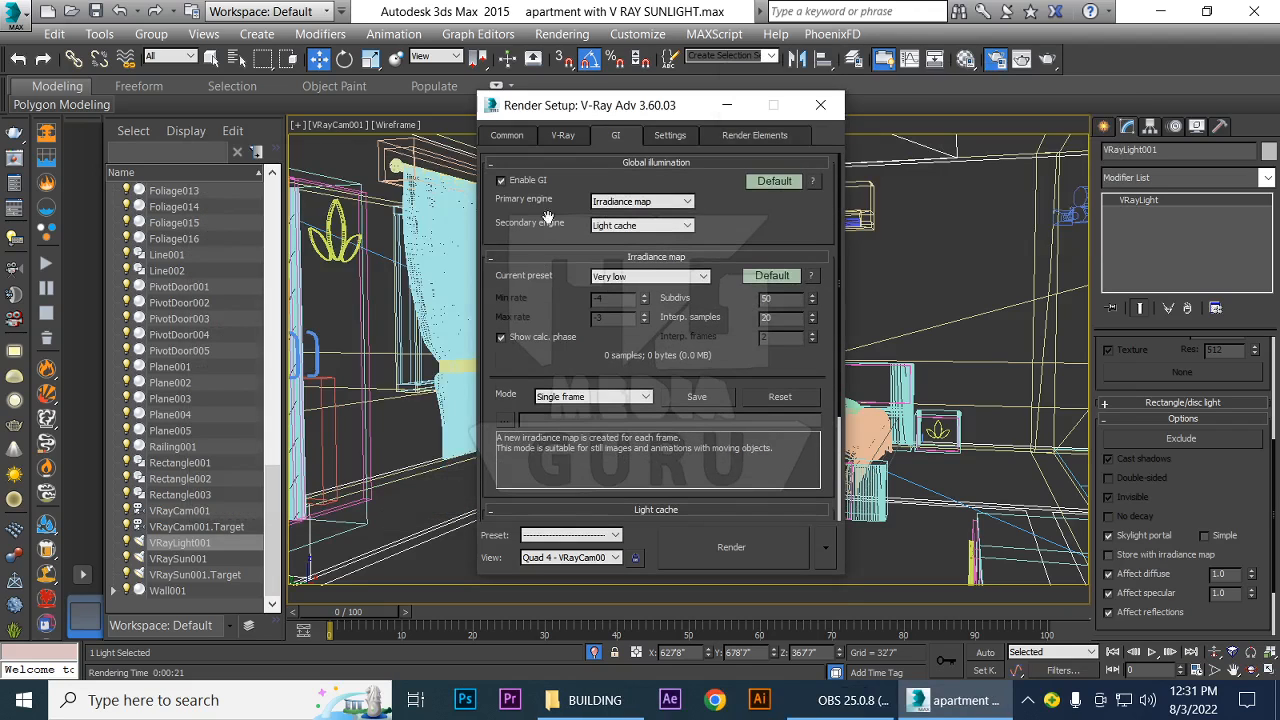
click(563, 136)
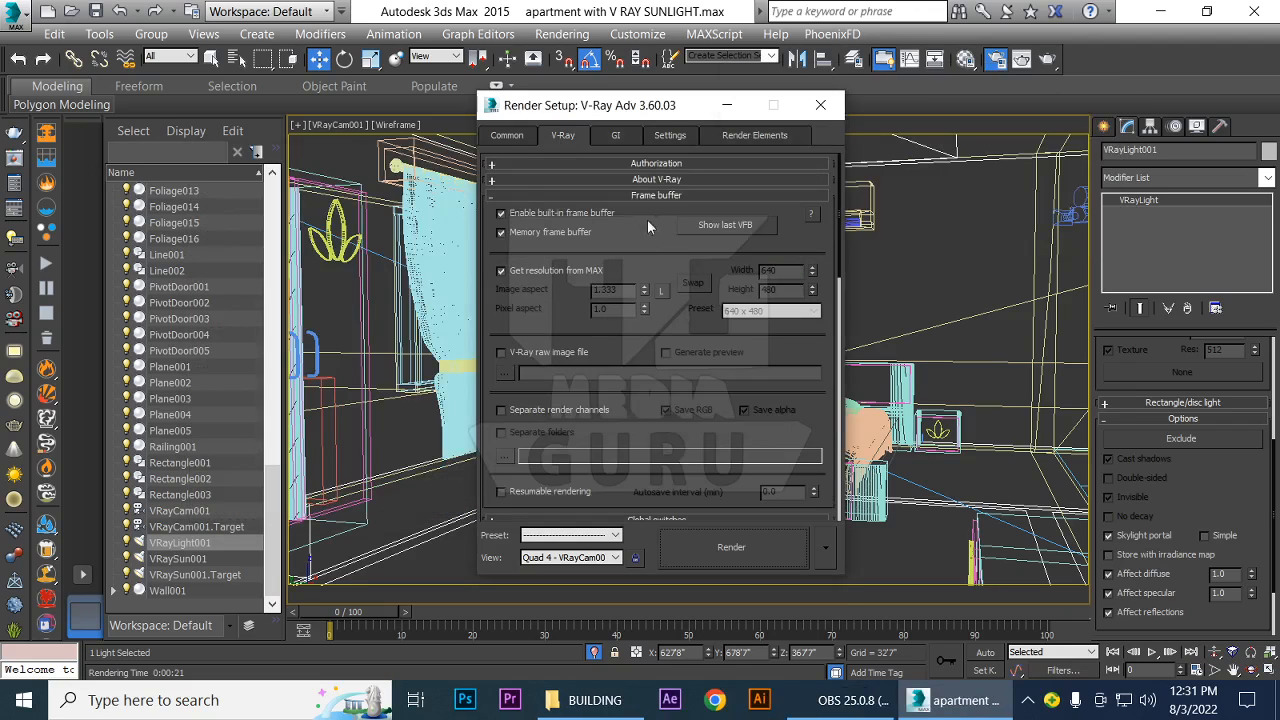
click(508, 137)
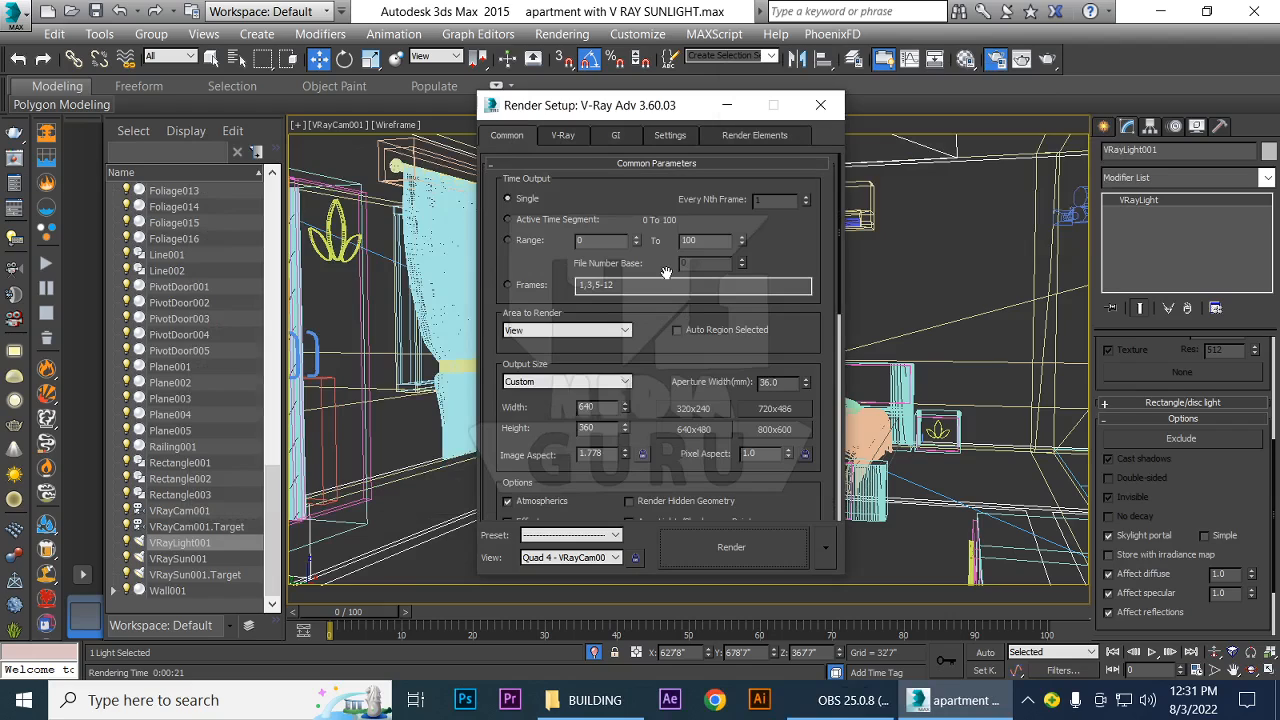
click(563, 136)
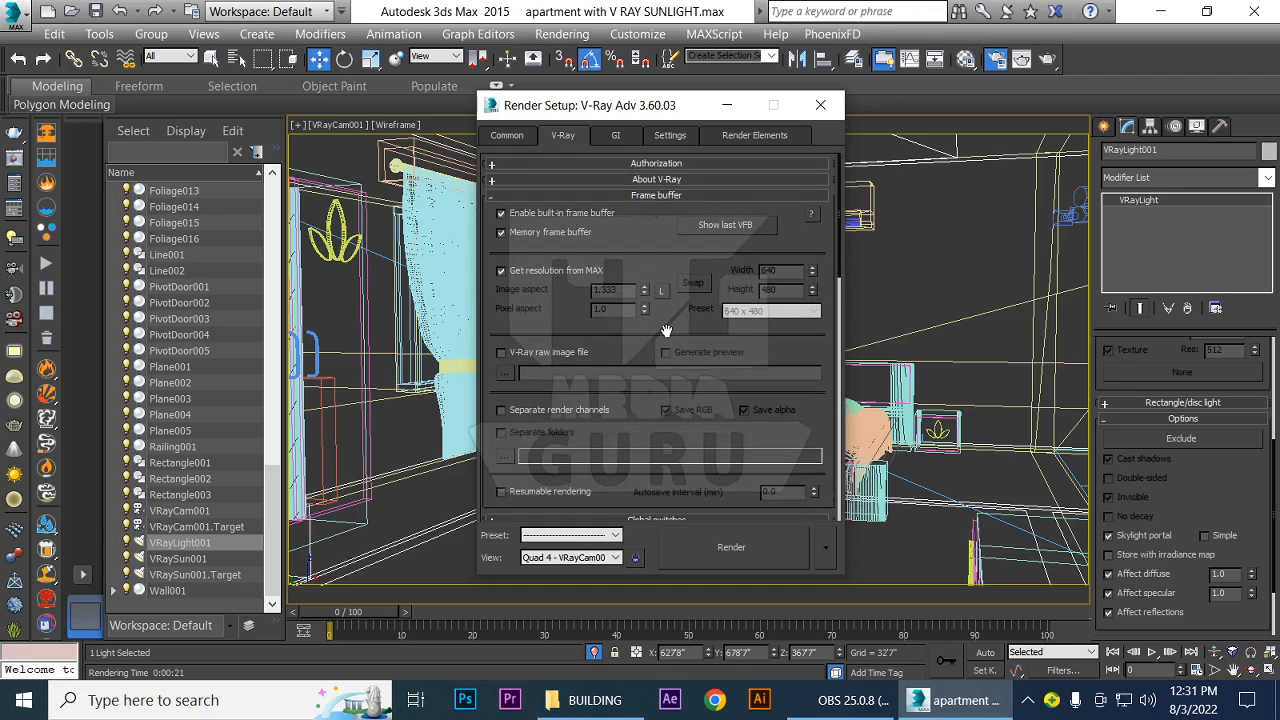
scroll(668, 333, down, 5)
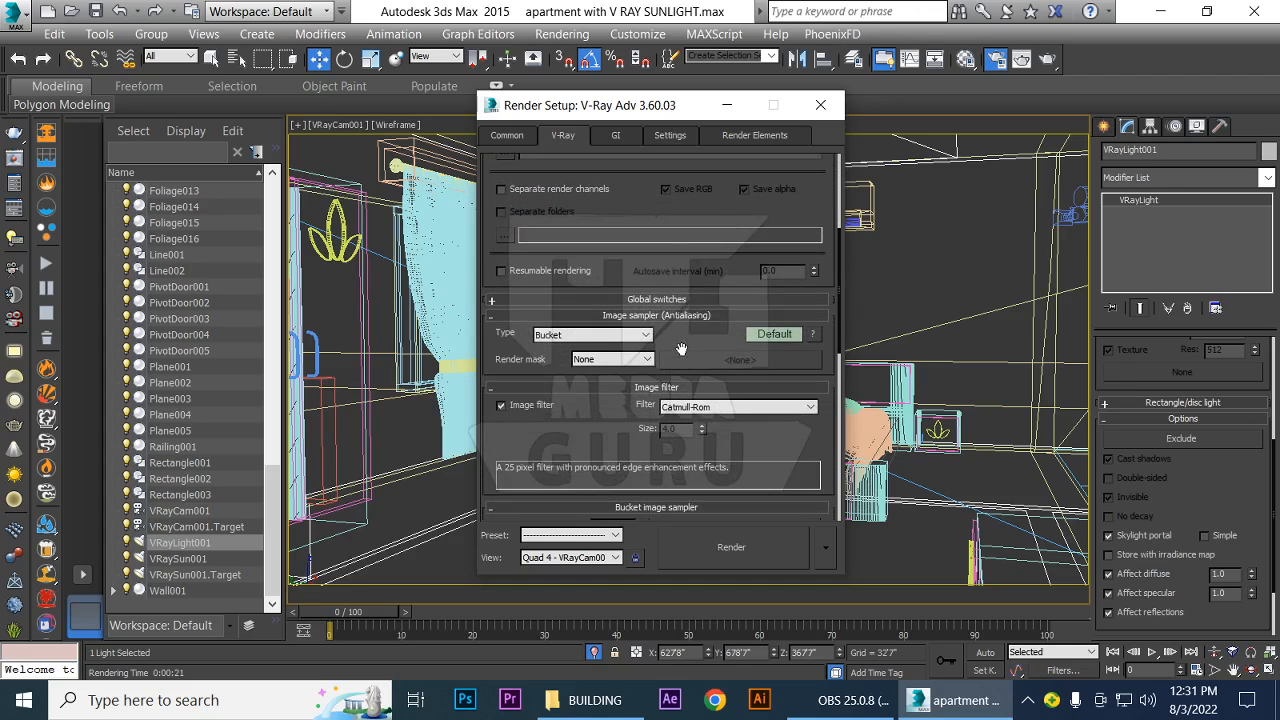
drag(698, 342, 704, 291)
scroll(700, 280, down, 3)
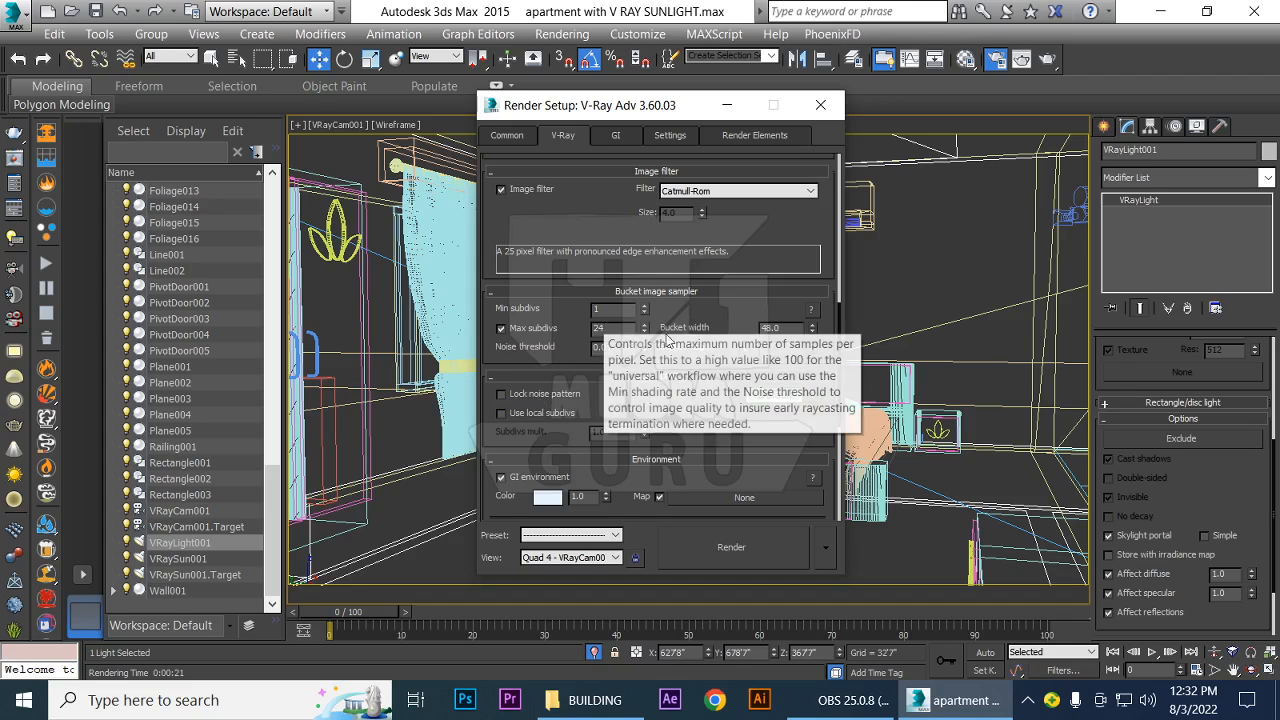
drag(693, 310, 727, 12)
click(618, 137)
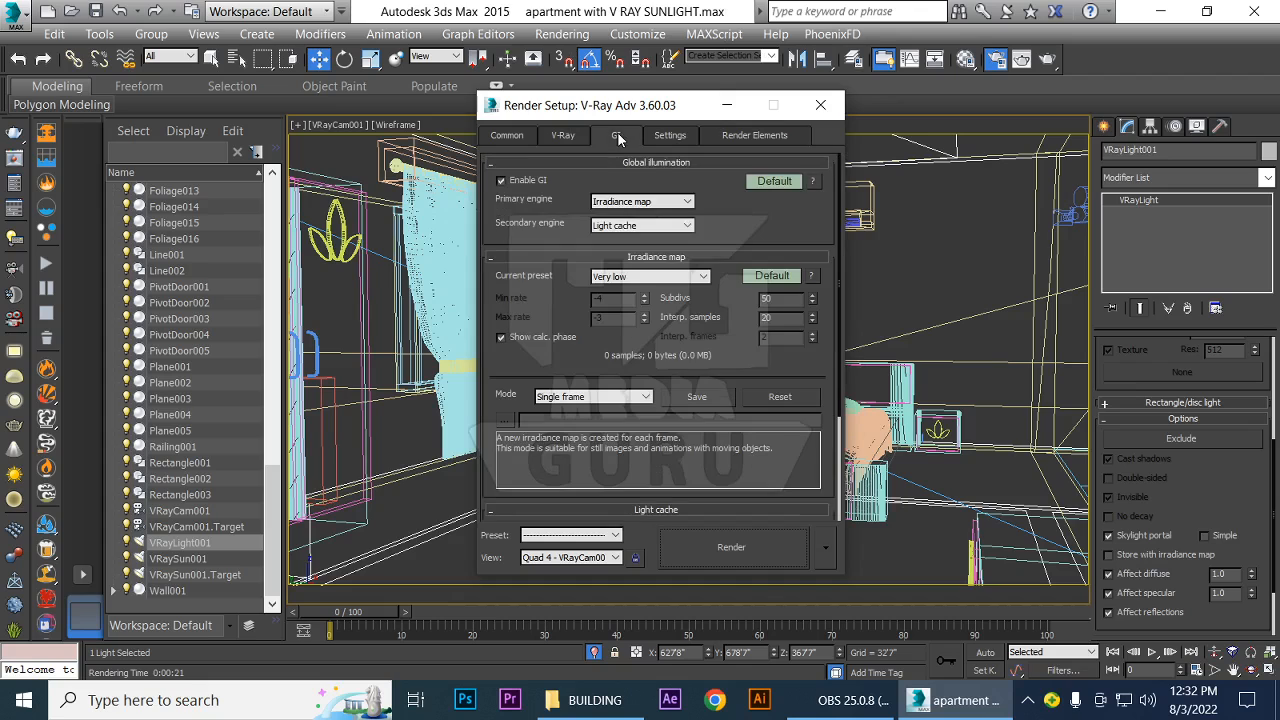
drag(585, 368, 588, 224)
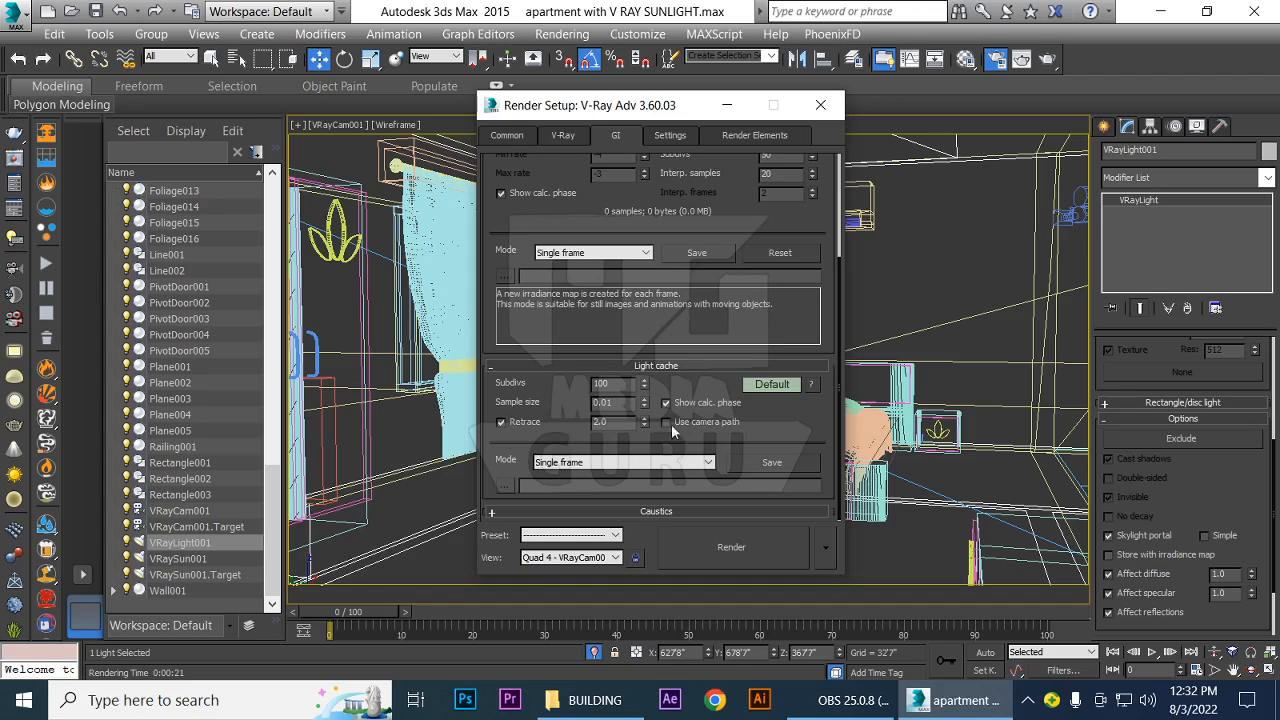
drag(741, 213, 745, 397)
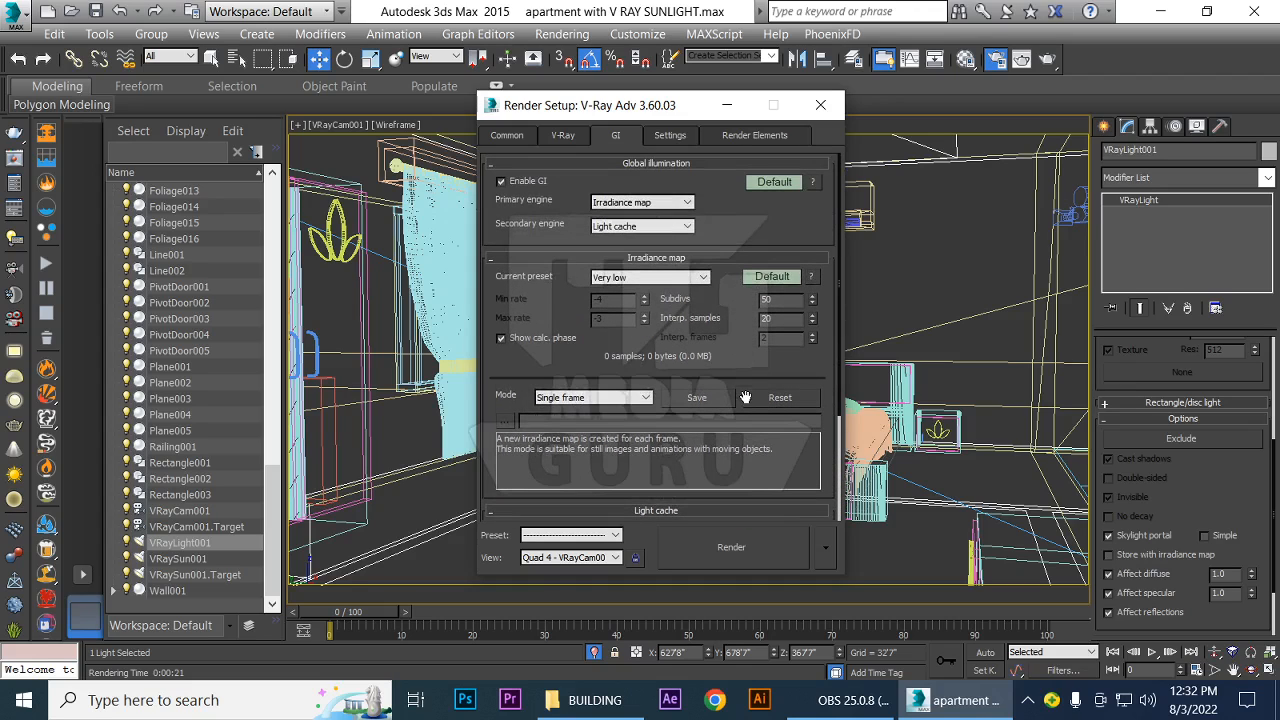
click(821, 106)
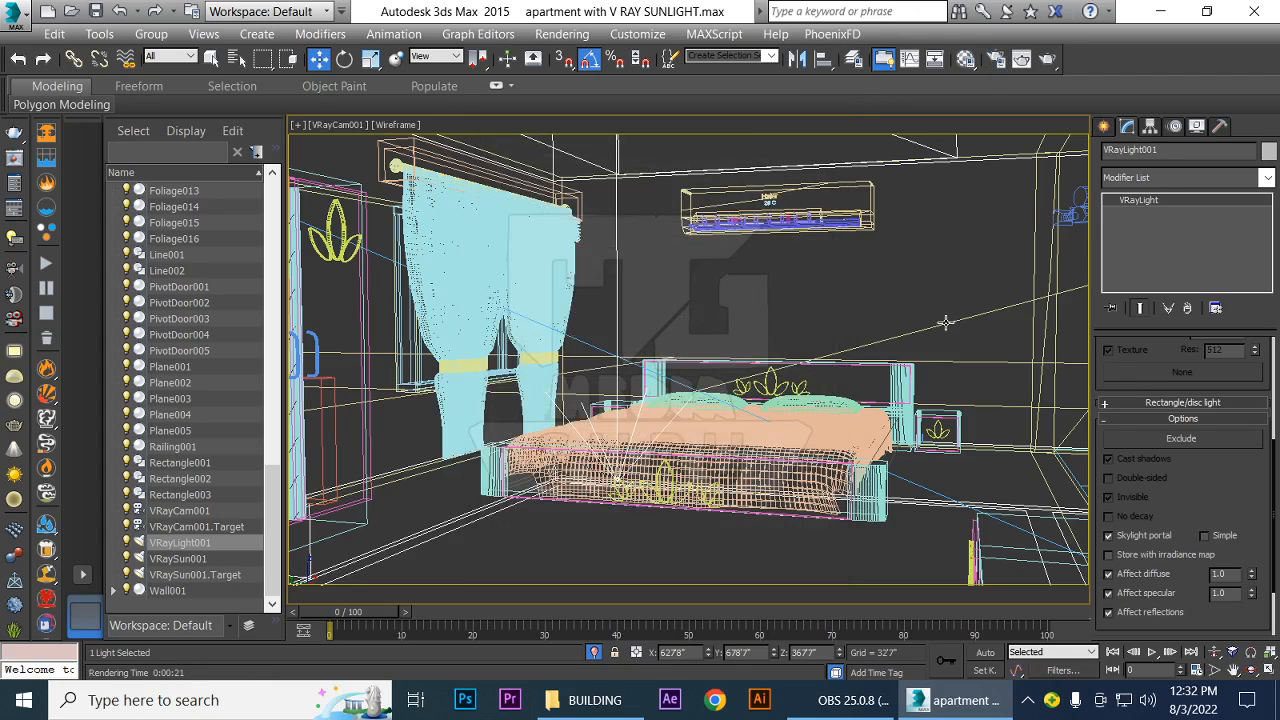
Test-render the camera view and disable Skylight portal in VRayLight001's options
key(shift+q)
click(1111, 539)
drag(1200, 478, 1210, 664)
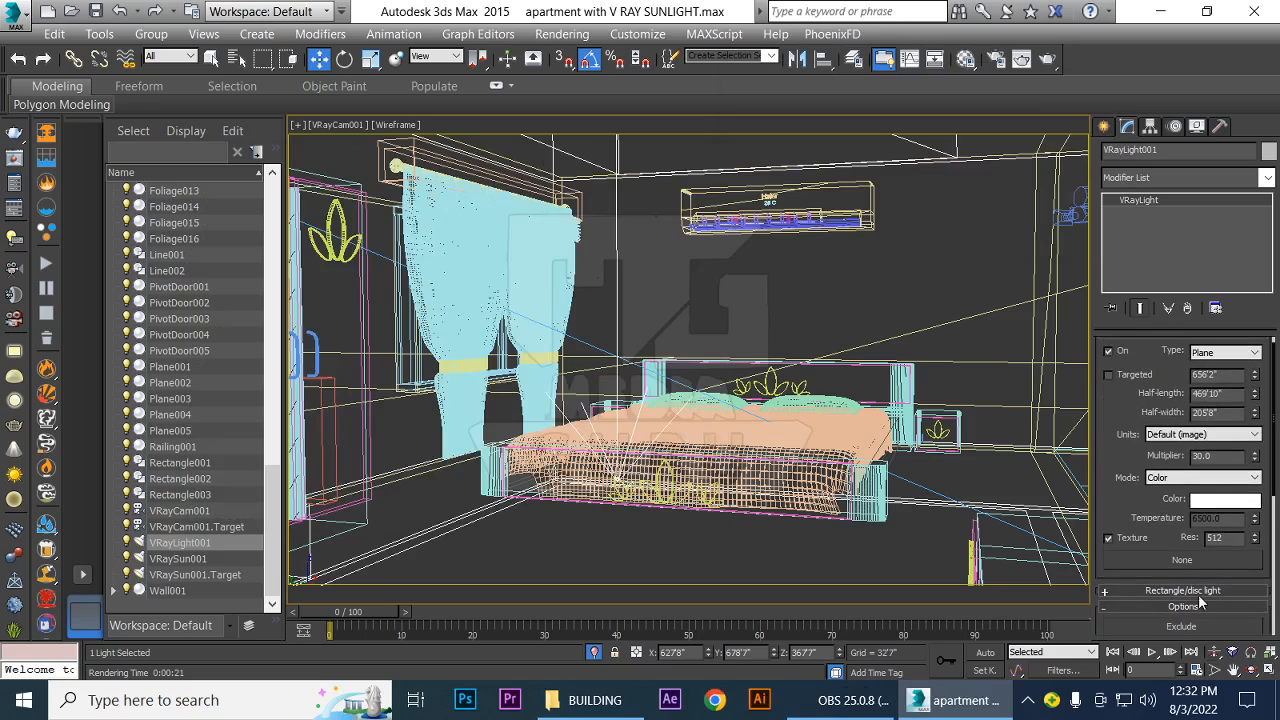
Set VRayLight001's multiplier to 15 and test-render the camera view
double_click(1200, 455)
text(15)
key(Return)
click(1106, 457)
key(shift+q)
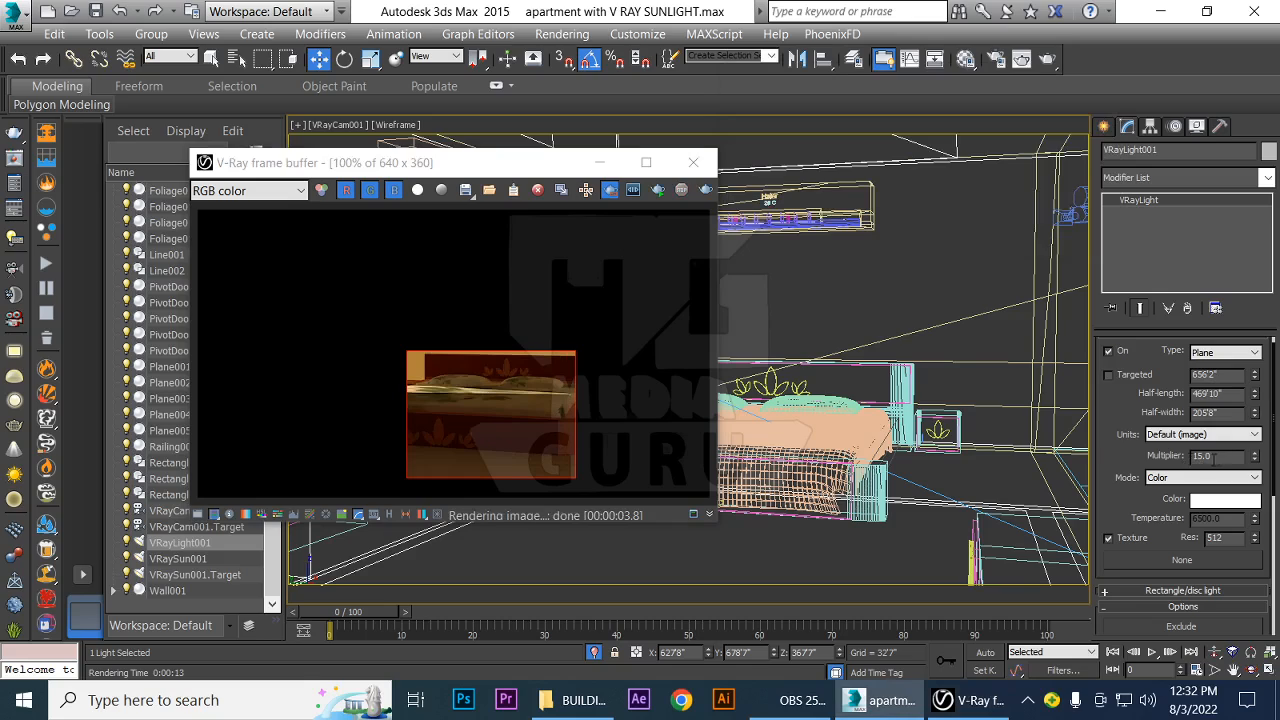
Raise VRayLight001's multiplier to 50 and test-render the camera view
double_click(1213, 458)
text(32)
key(Return)
text(50)
key(Return)
click(1114, 456)
key(shift+q)
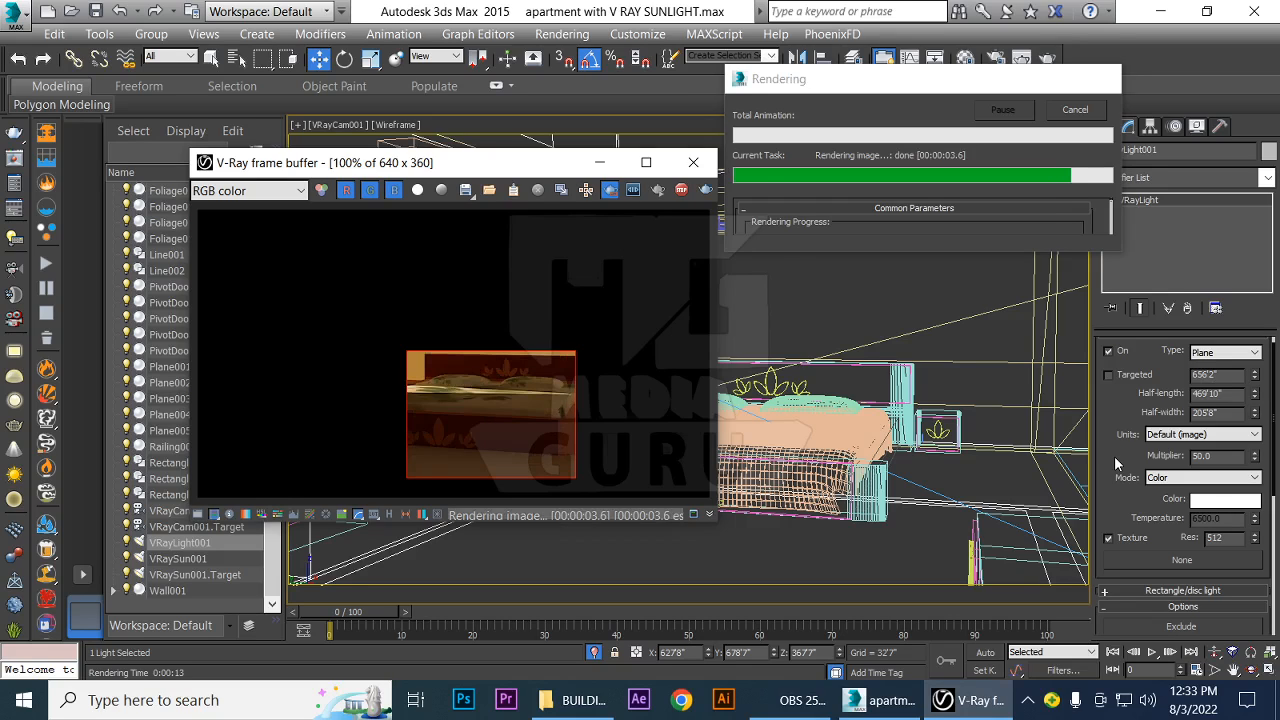
Set VRayLight001's multiplier to 150, test-render the camera view and close the frame buffer
double_click(1218, 456)
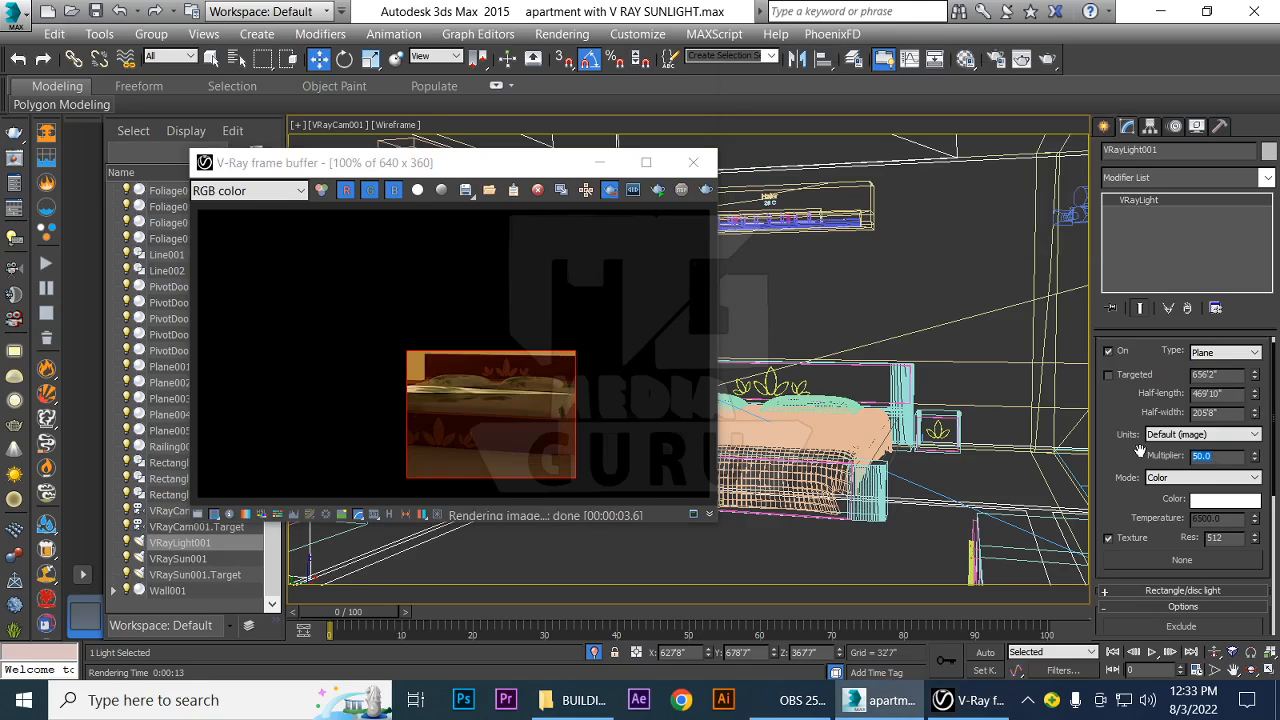
text(150)
key(Return)
key(shift+q)
click(693, 162)
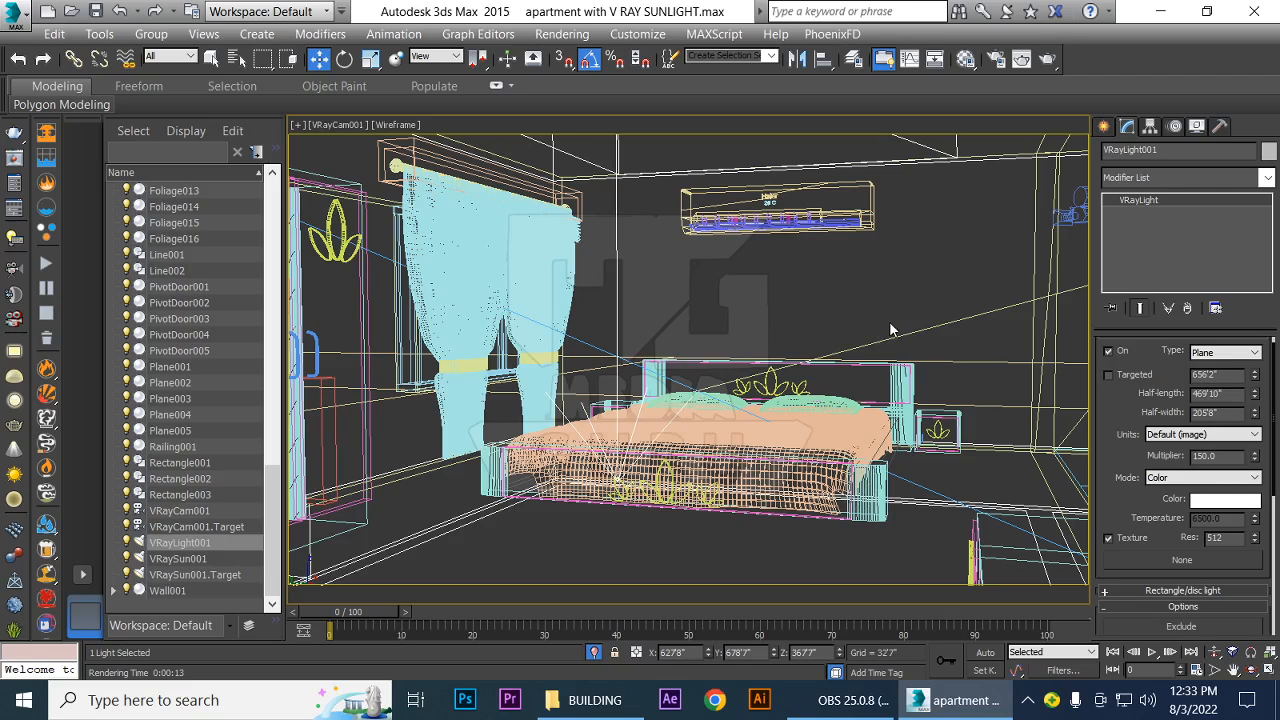
In a wireframe perspective view, clone VRayLight001 as one independent copy rotated 90° about the Y axis
key(p)
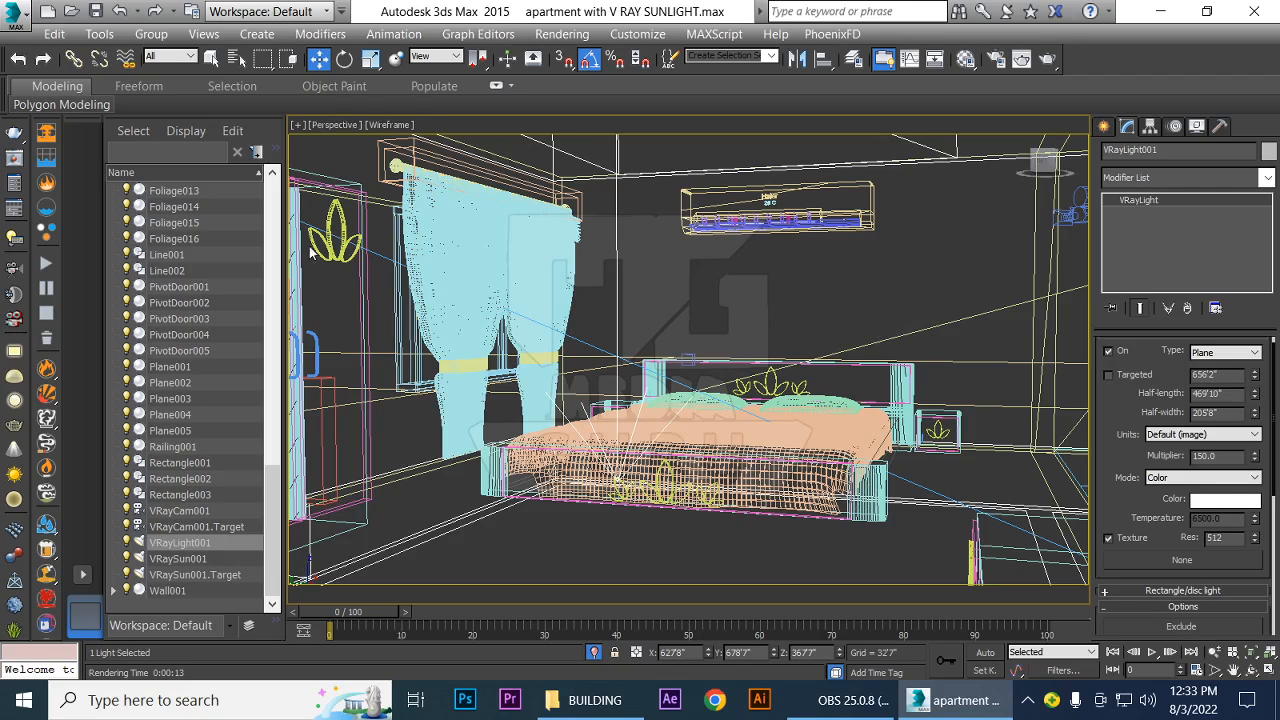
key(F3)
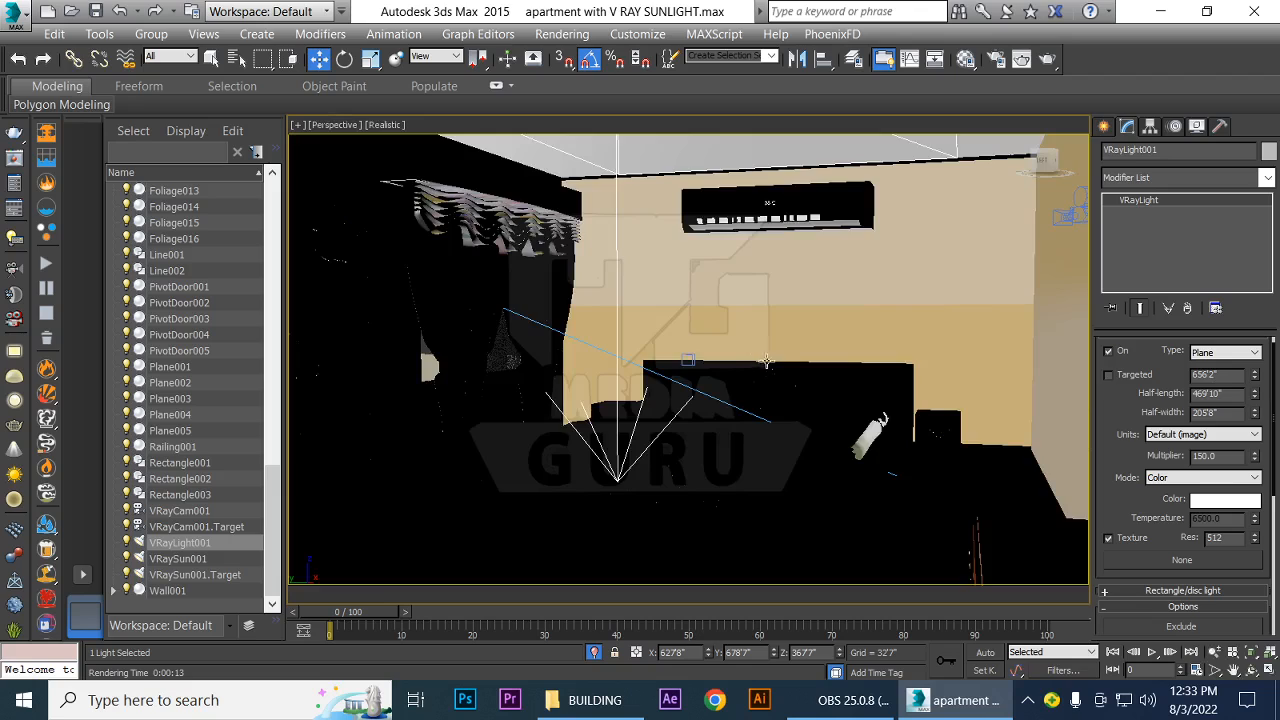
scroll(755, 328, down, 4)
scroll(743, 318, up, 5)
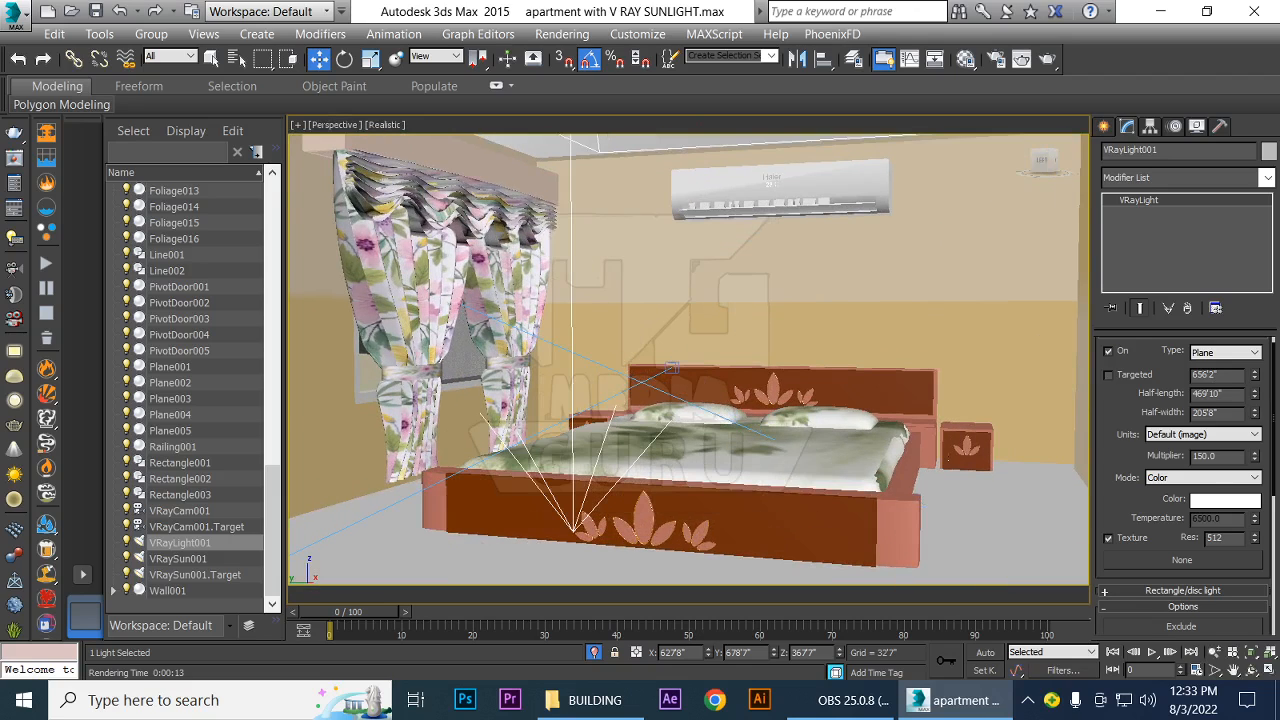
key(F3)
alt+middle_drag(710, 325, 612, 410)
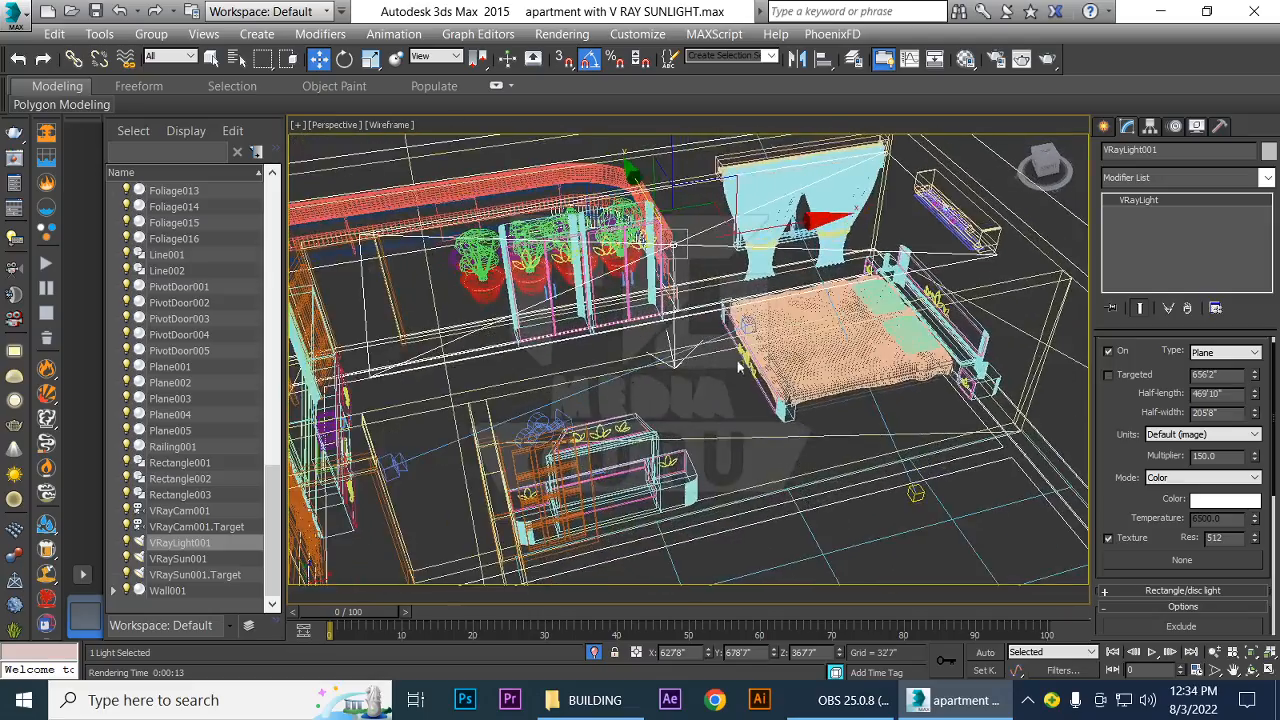
key(e)
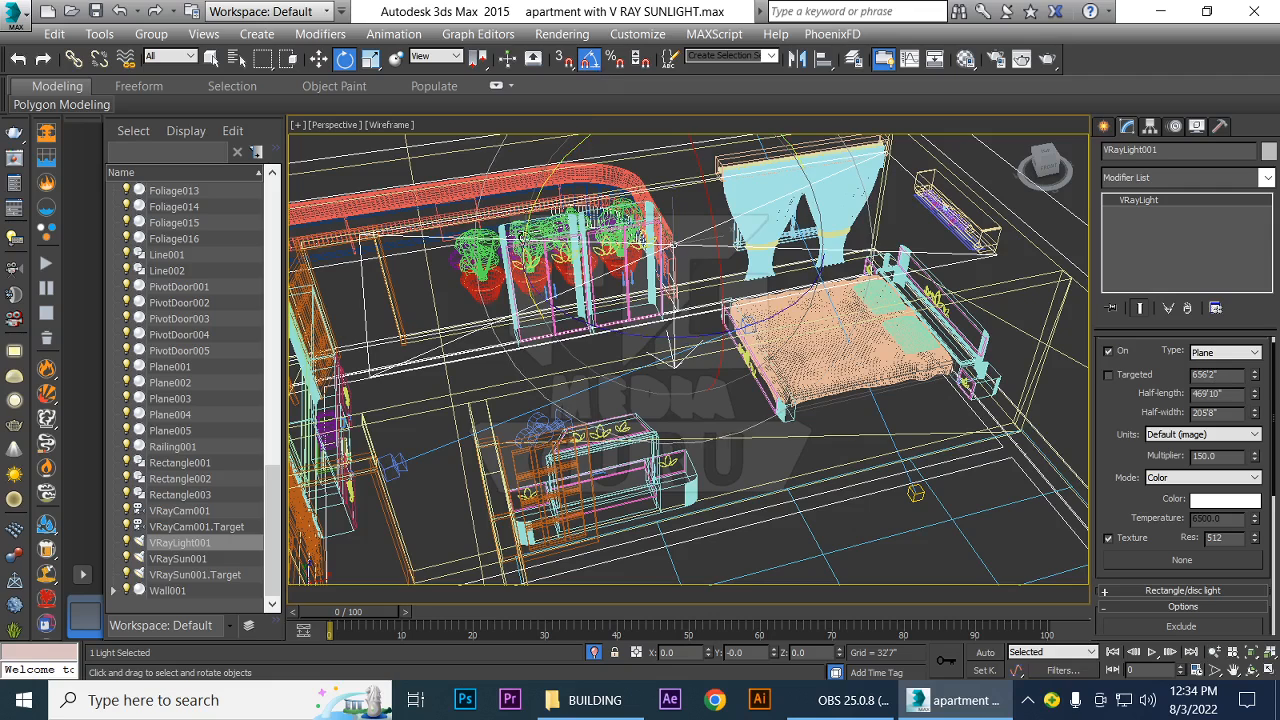
shift+drag(533, 213, 571, 153)
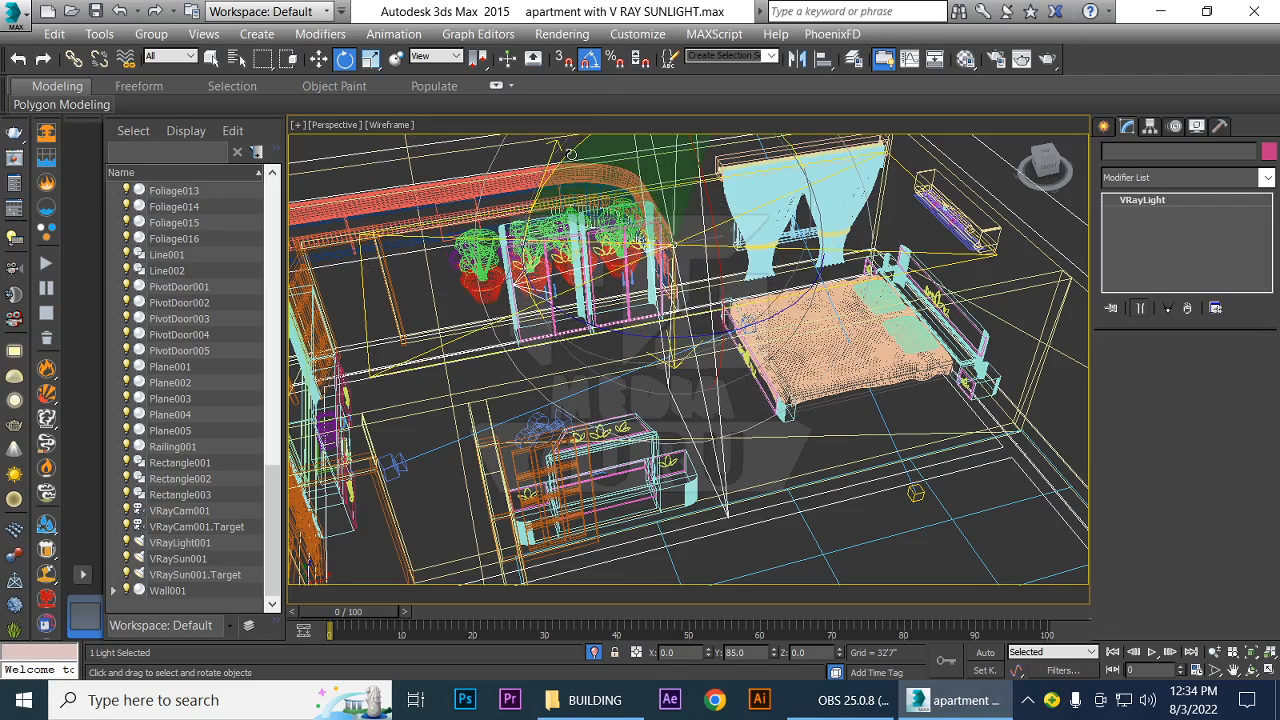
shift+drag(570, 153, 571, 152)
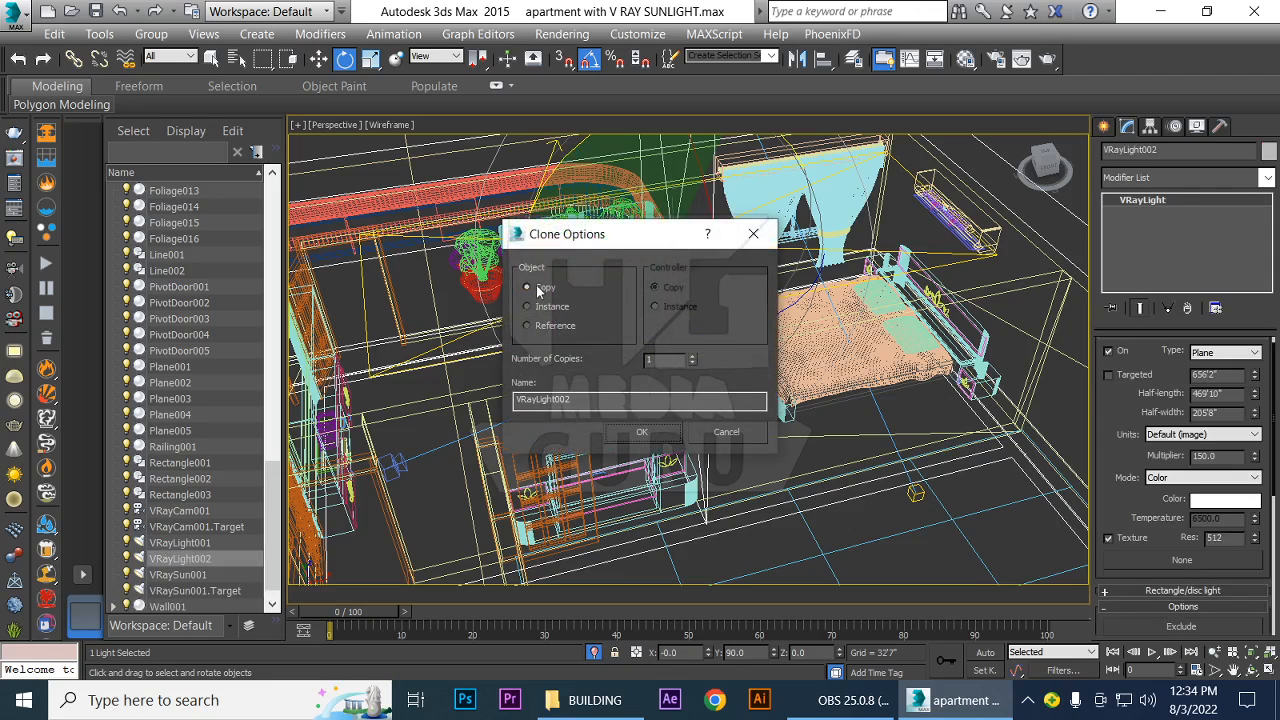
click(645, 432)
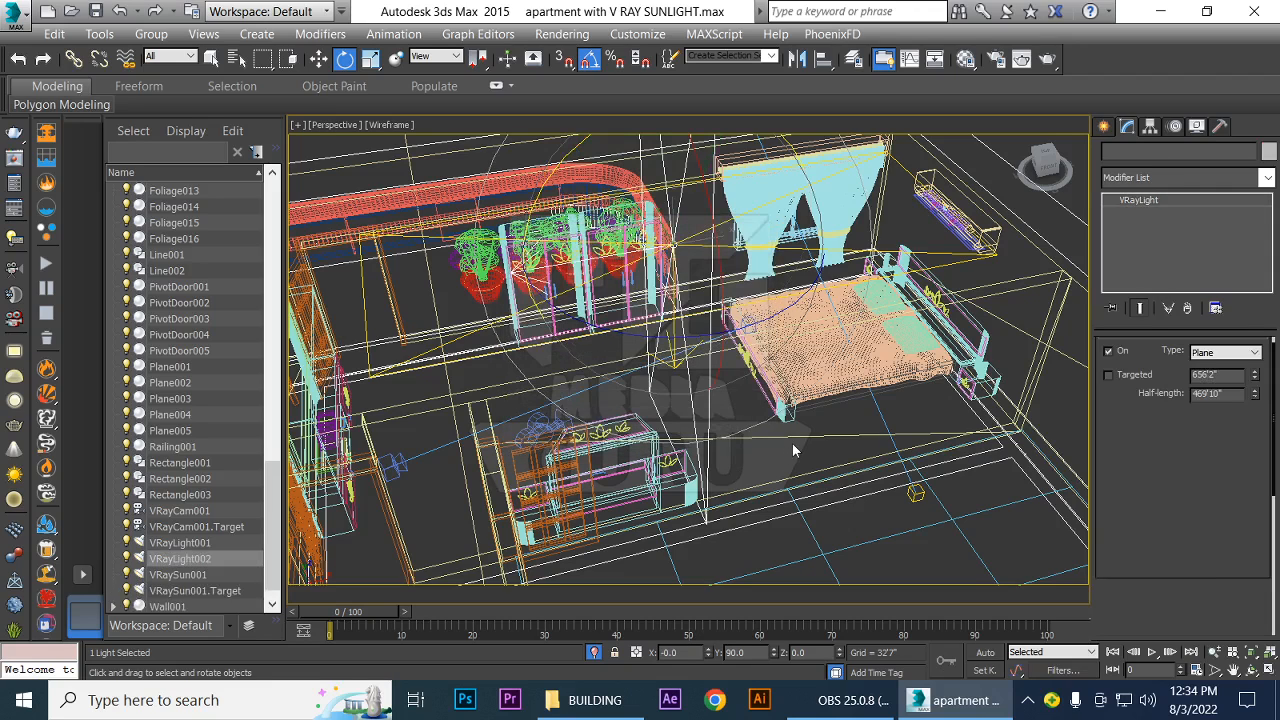
Move VRayLight002 along X to about 1134'4" at the bedroom's end wall and check it in the Left view
key(w)
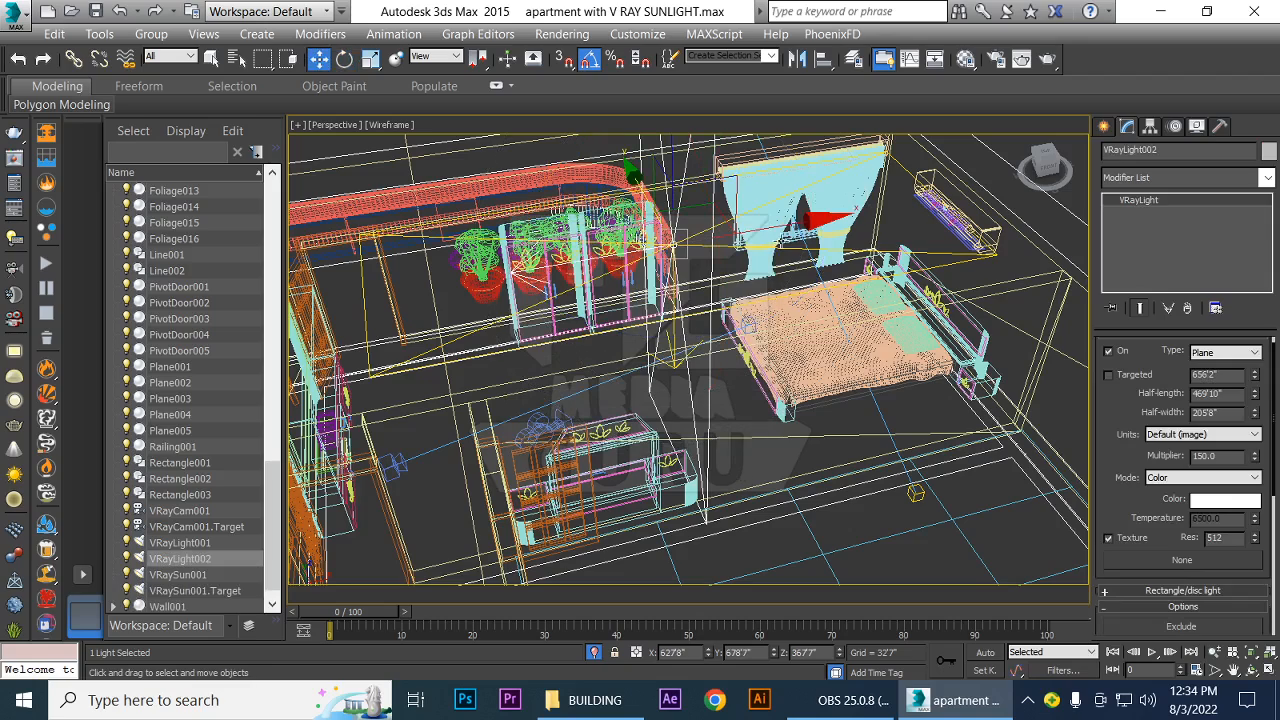
drag(810, 220, 1072, 176)
key(l)
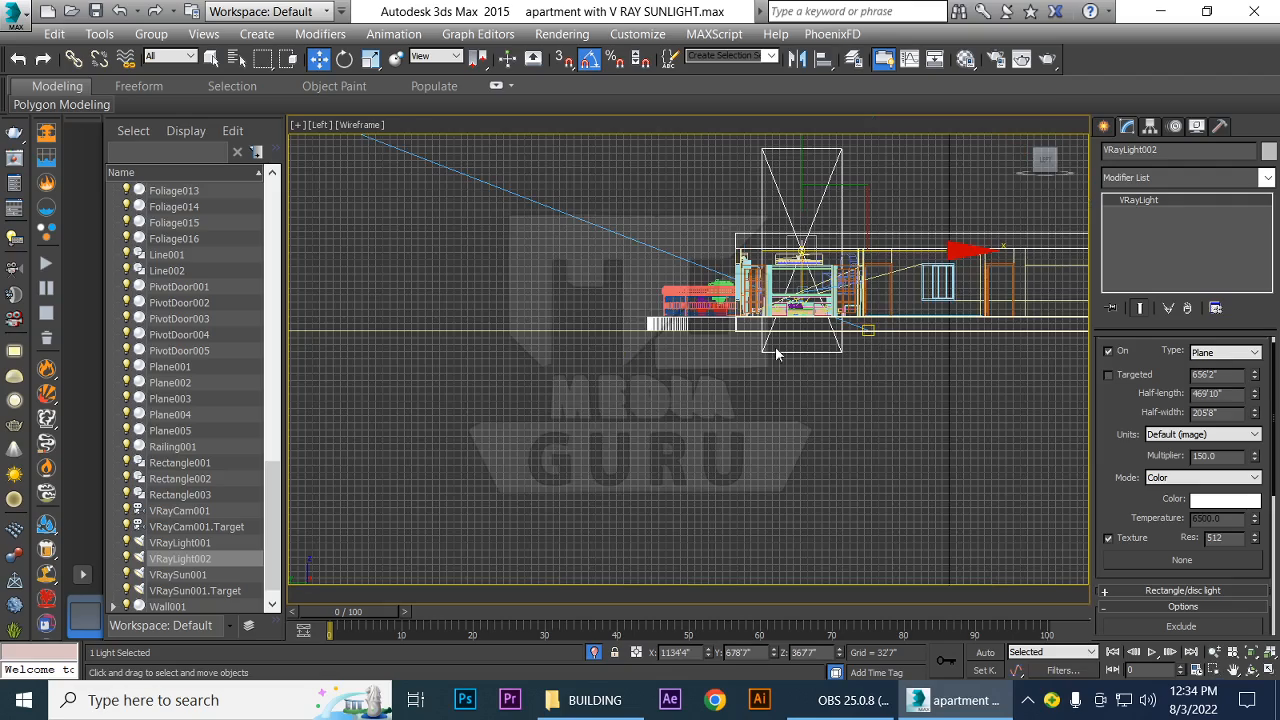
scroll(809, 420, up, 3)
middle_drag(771, 339, 638, 518)
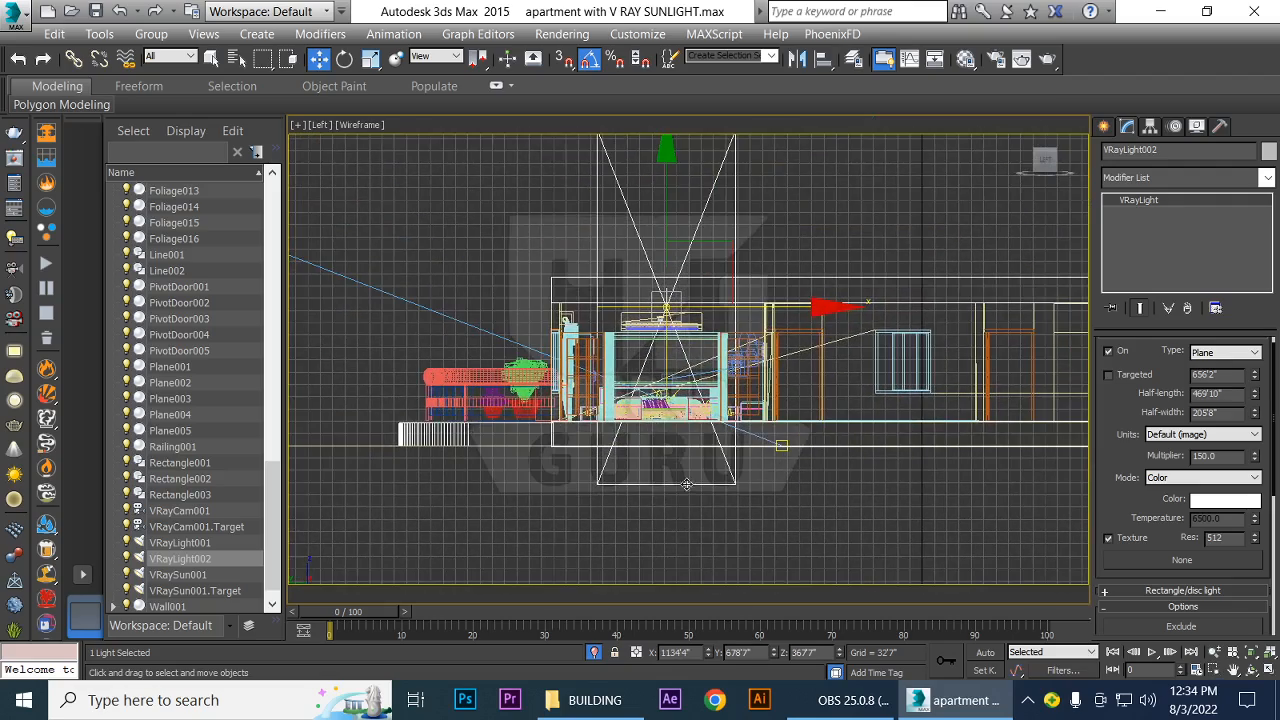
scroll(686, 466, up, 1)
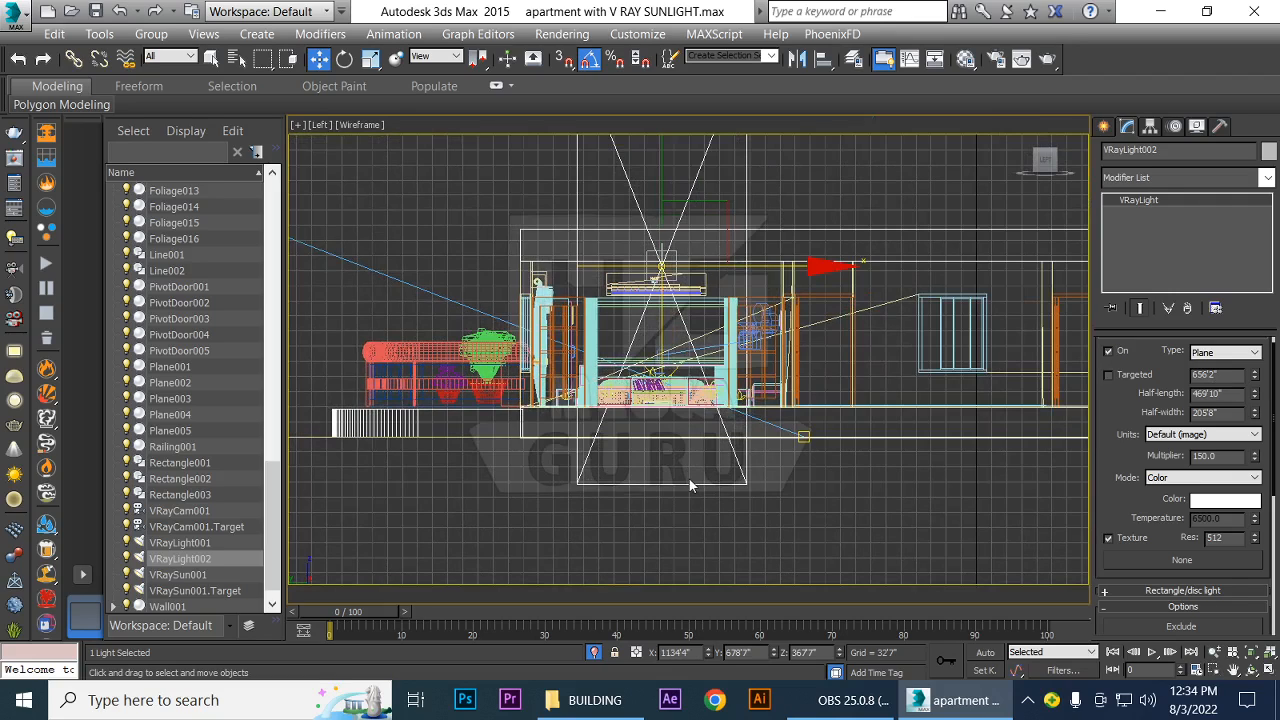
In the Front view, move VRayLight002 along X to about 1143'3" toward the bedroom's end wall
key(f)
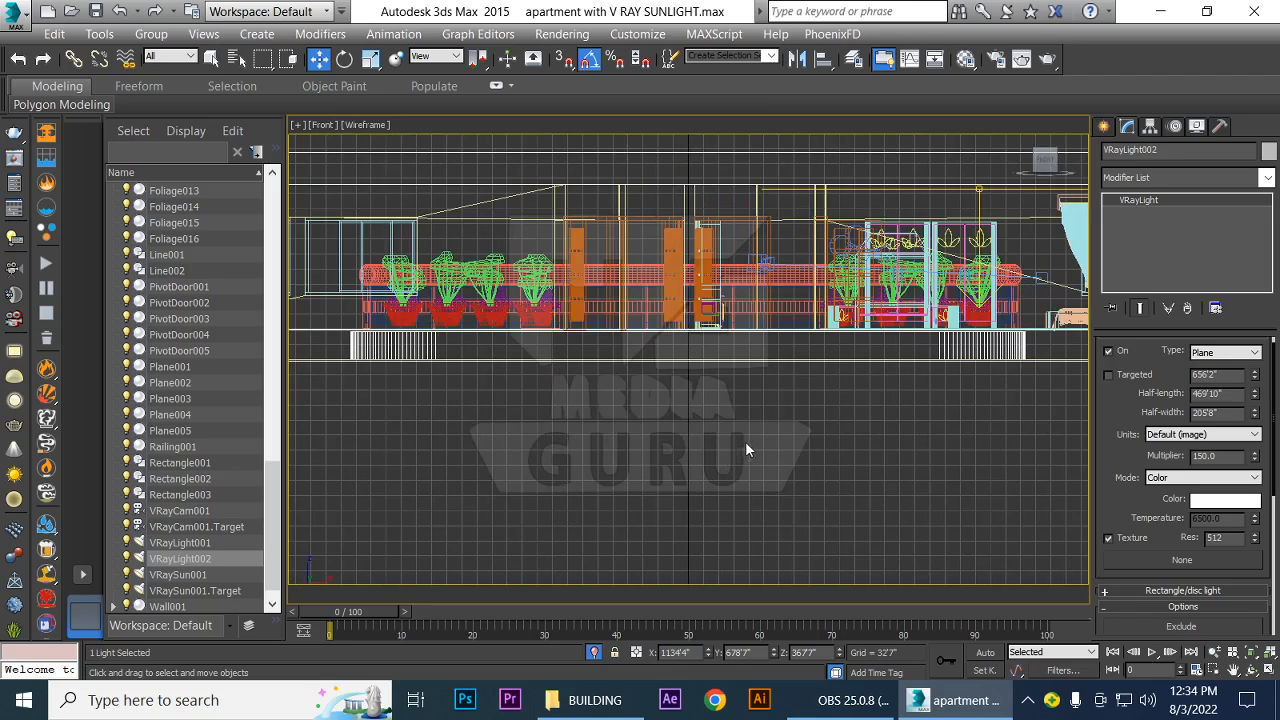
scroll(745, 440, down, 2)
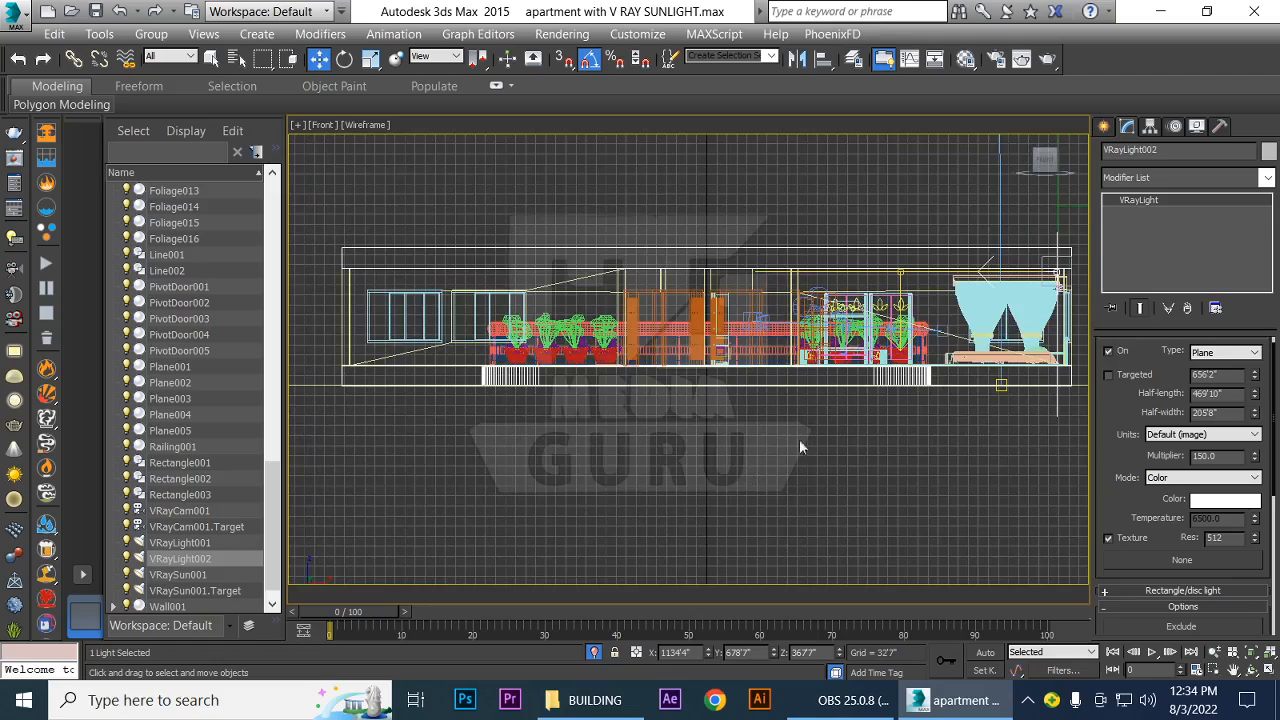
middle_drag(799, 440, 485, 483)
scroll(723, 480, up, 5)
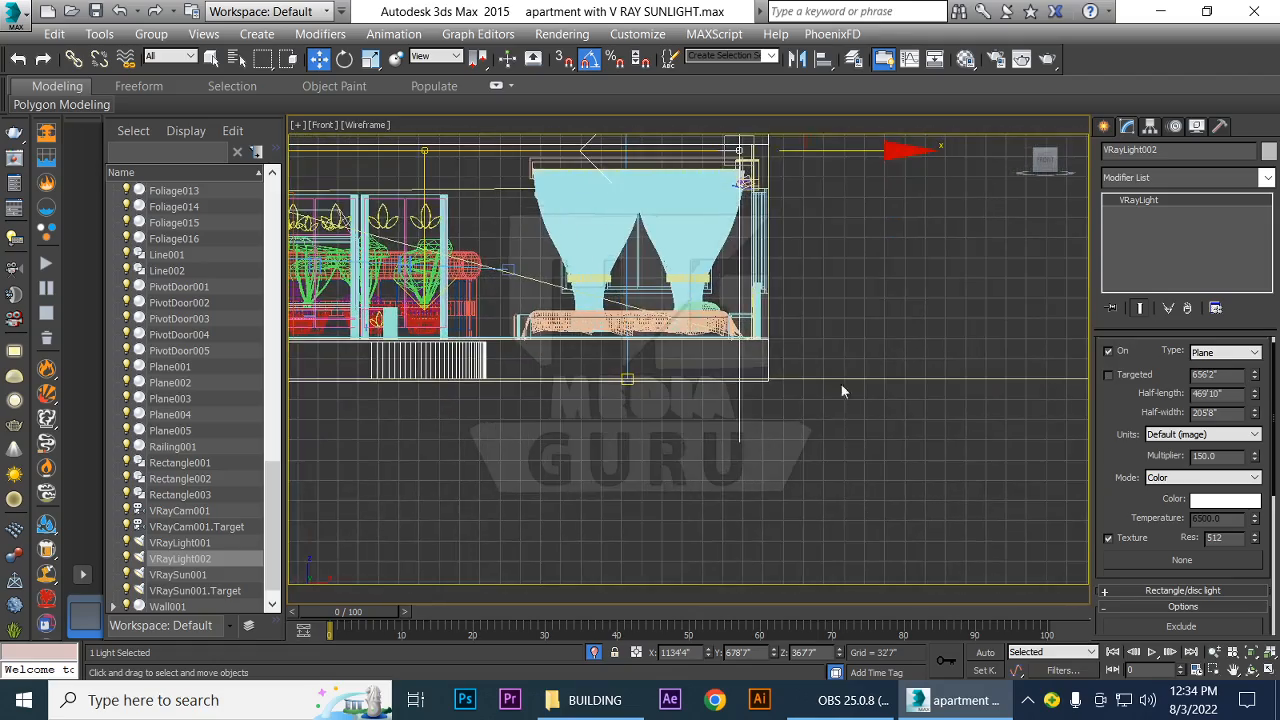
scroll(841, 392, up, 4)
scroll(797, 357, down, 4)
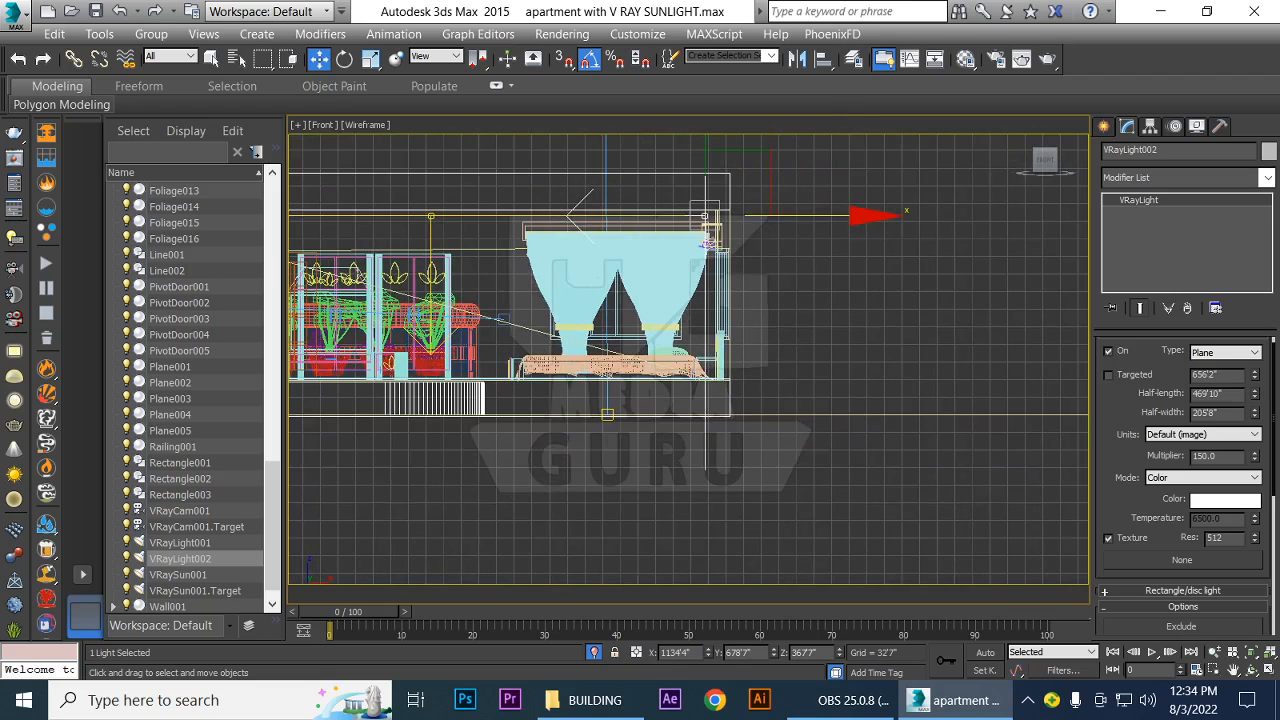
mouse_move(816, 216)
mouse_down()
mouse_move(805, 216)
mouse_move(821, 216)
mouse_up()
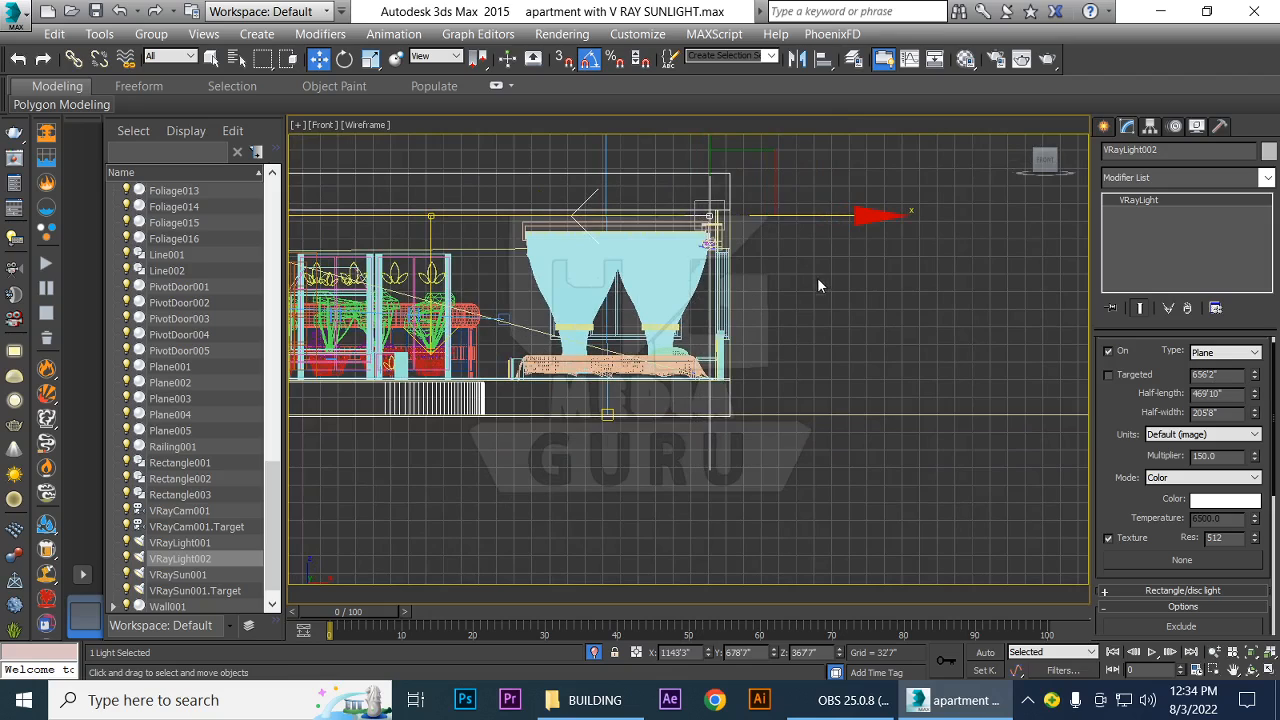
Shrink VRayLight002 vertically to about 45.6% in the Front view and lower it to Z about 327'8"
key(r)
middle_drag(939, 344, 934, 448)
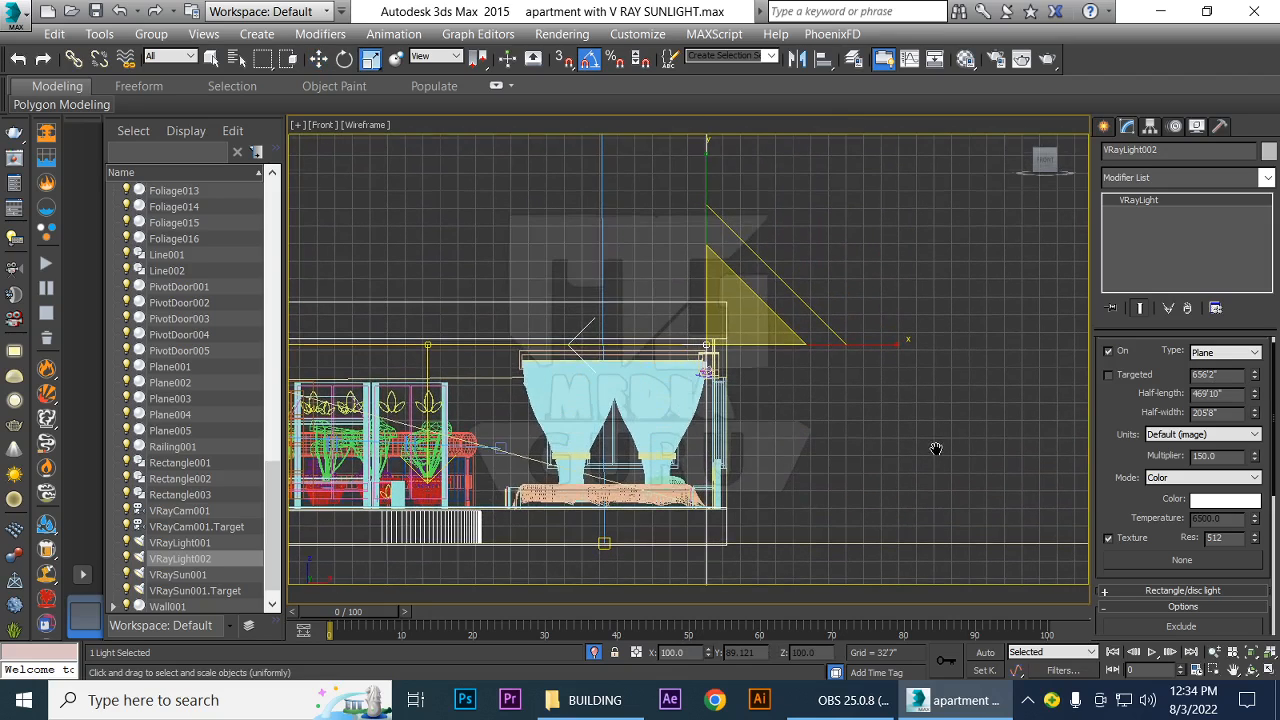
drag(713, 178, 711, 268)
key(w)
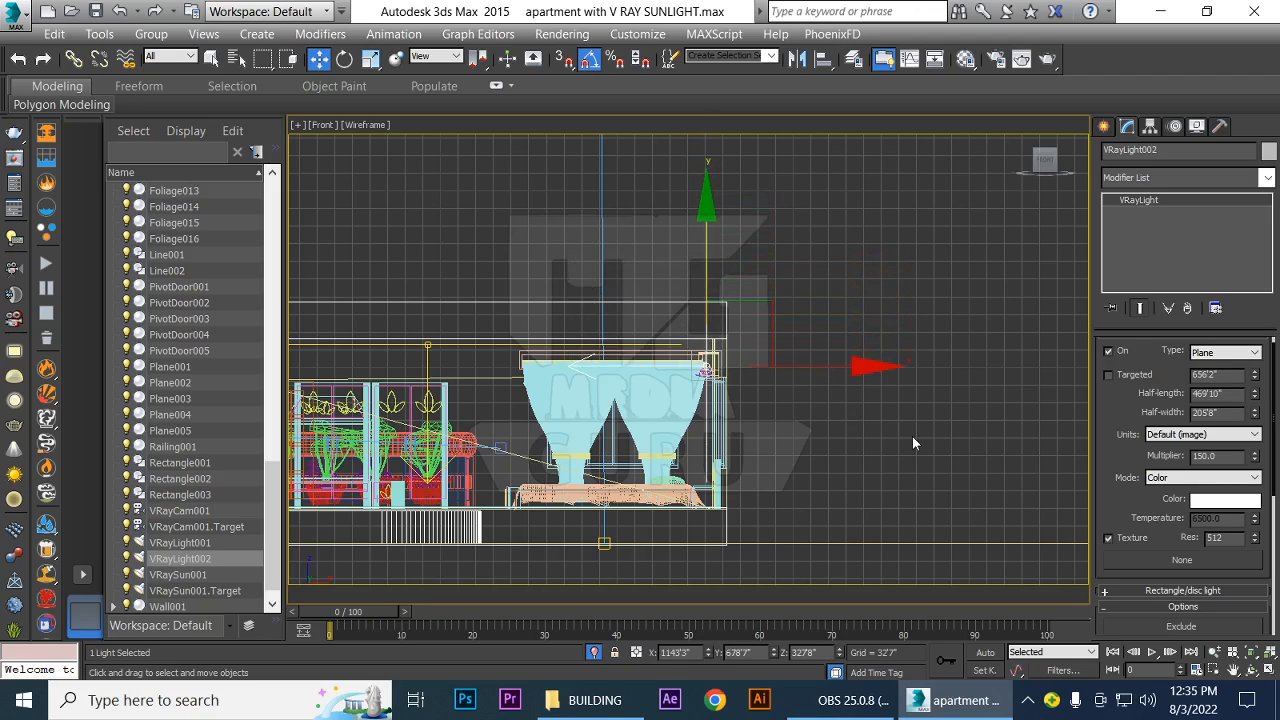
In the Left view, scale VRayLight002's height down to fit inside the room and lower it to Z about 247'2"
key(l)
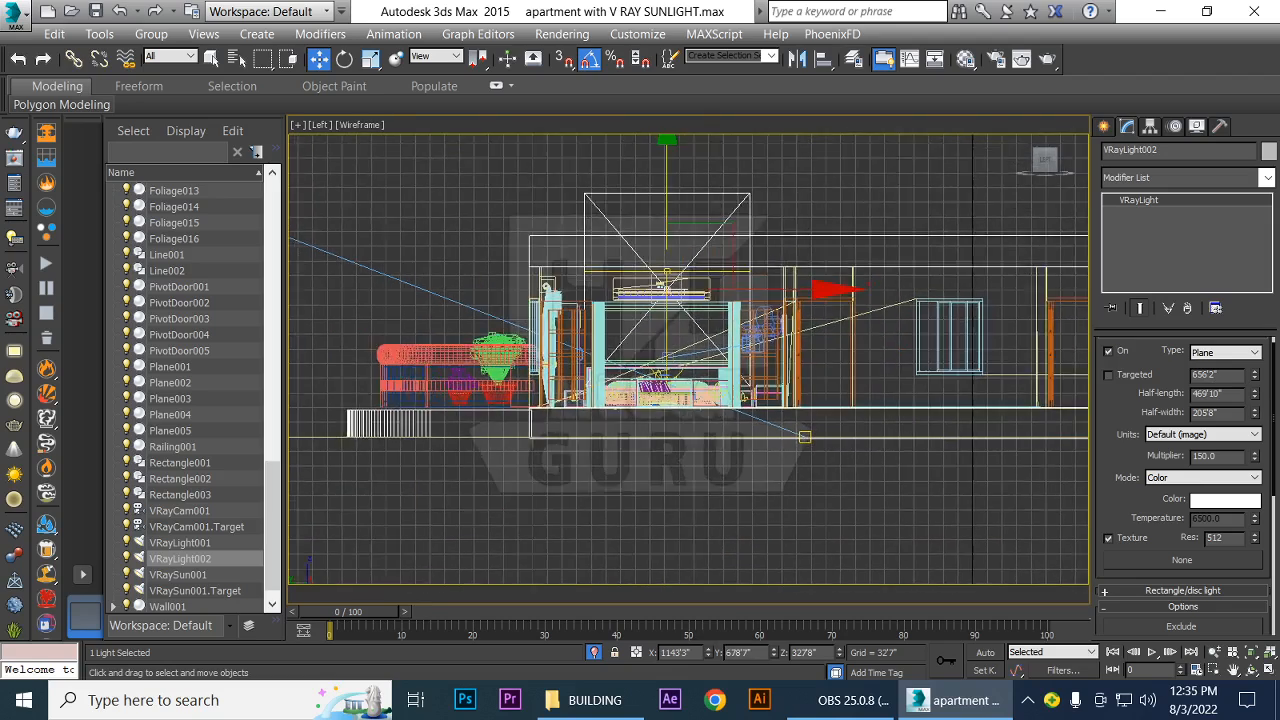
middle_drag(844, 449, 845, 527)
key(r)
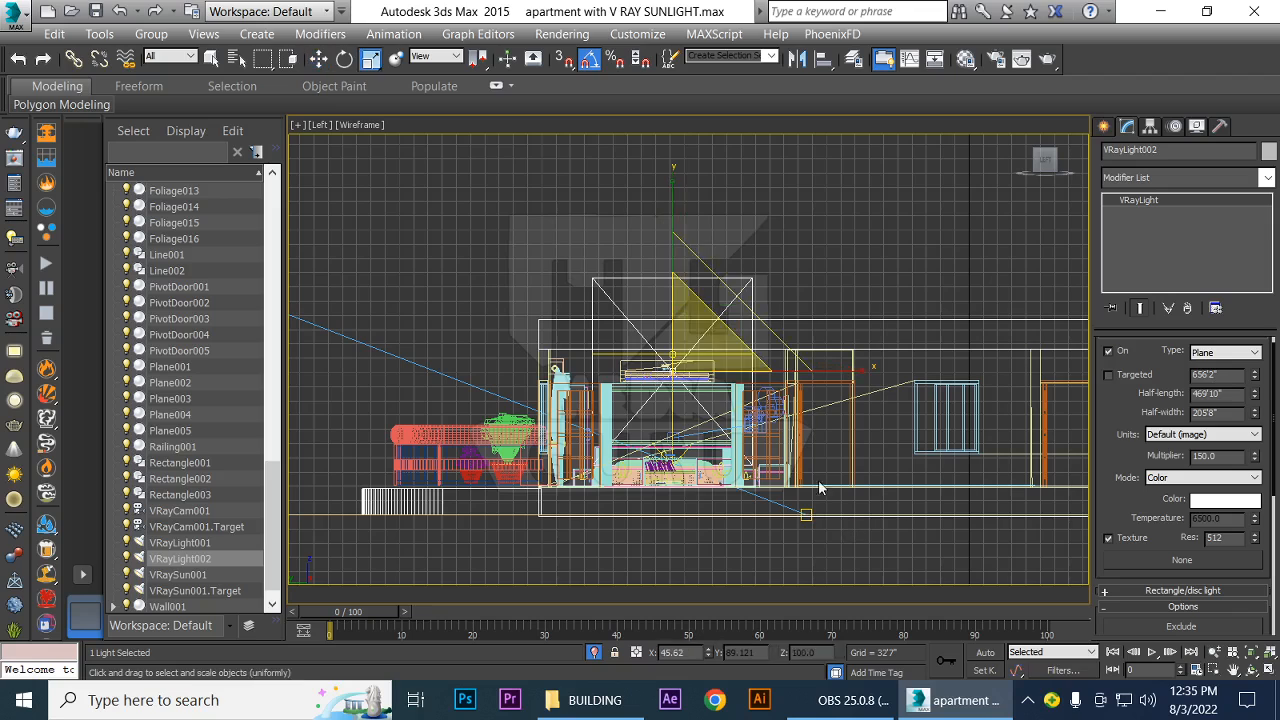
drag(674, 185, 677, 276)
key(w)
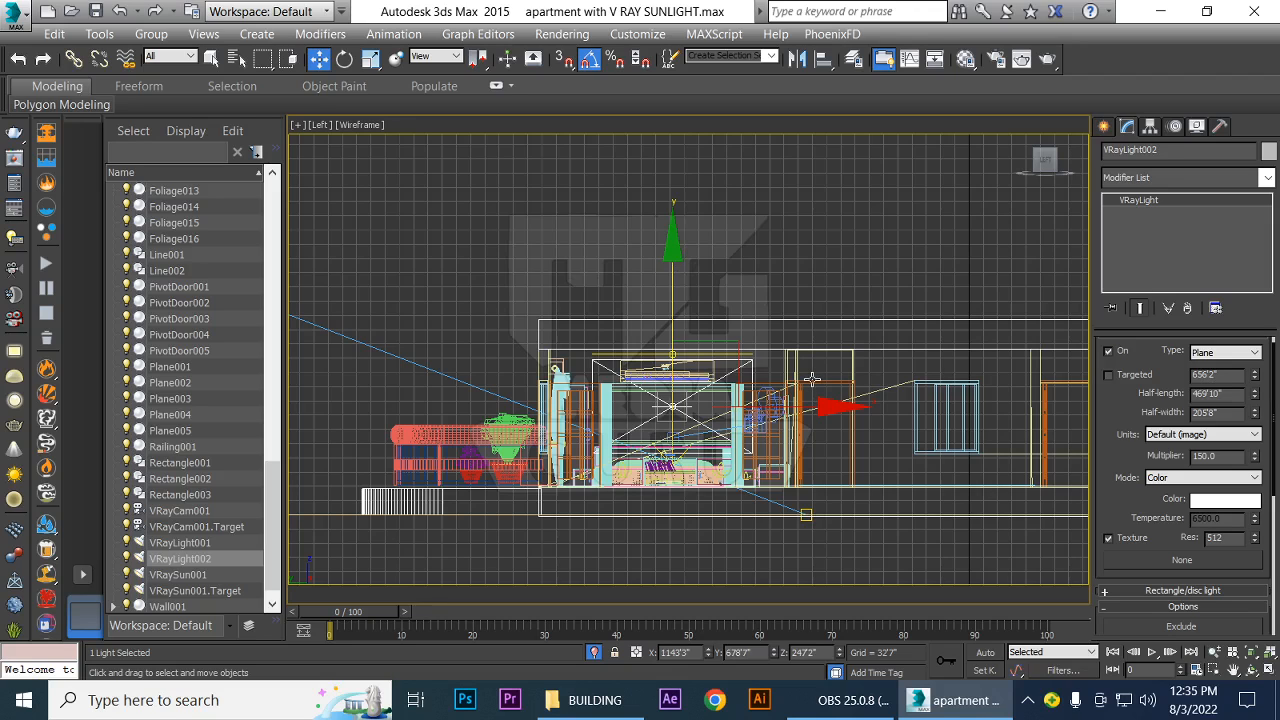
Check VRayLight002's placement in the Top view and its options, return to the VRayCam001 view and save the scene
key(t)
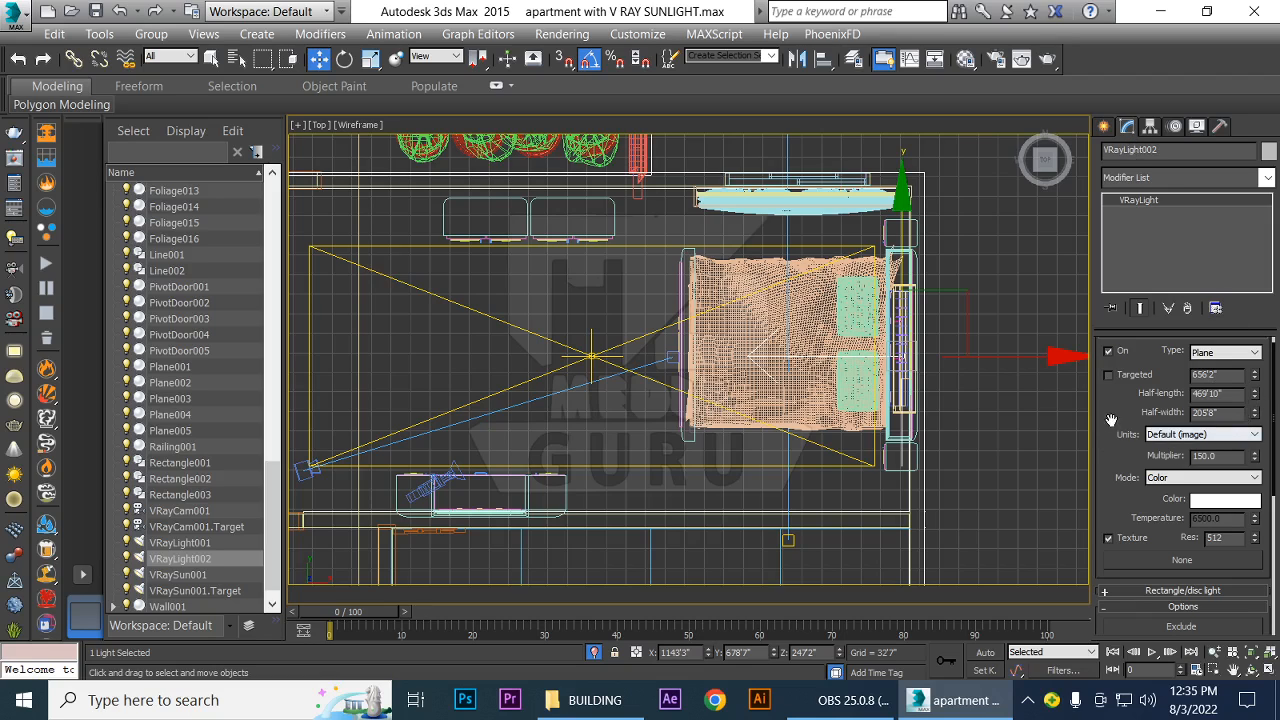
drag(1111, 416, 1112, 377)
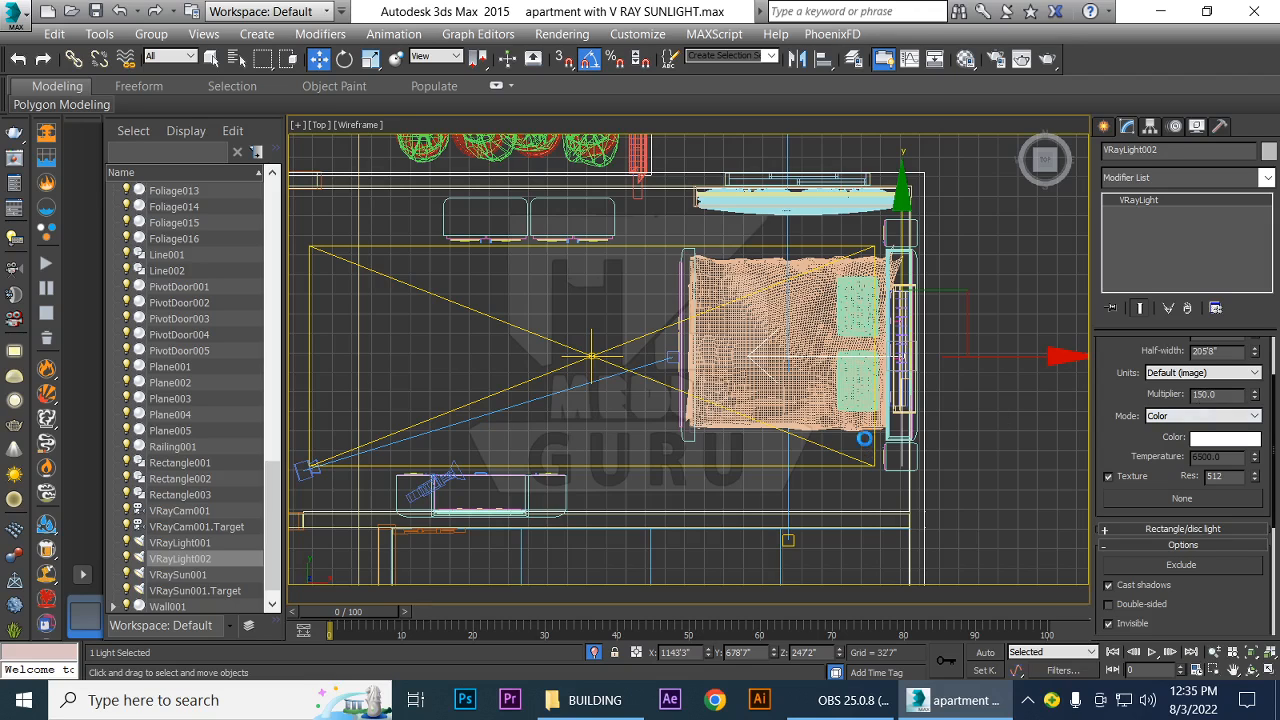
double_click(556, 217)
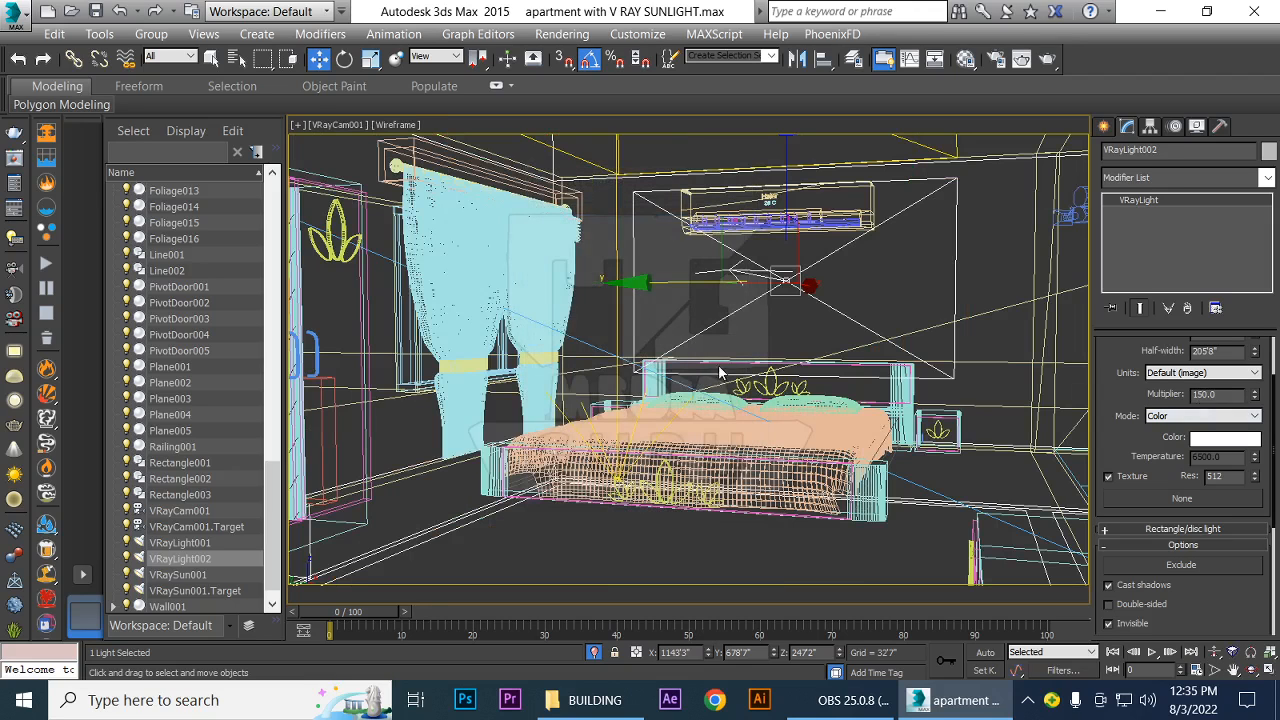
key(ctrl+s)
In the camera view, reduce VRayLight002's height further and lower it to Z about 228'2", between air conditioner and headboard
key(r)
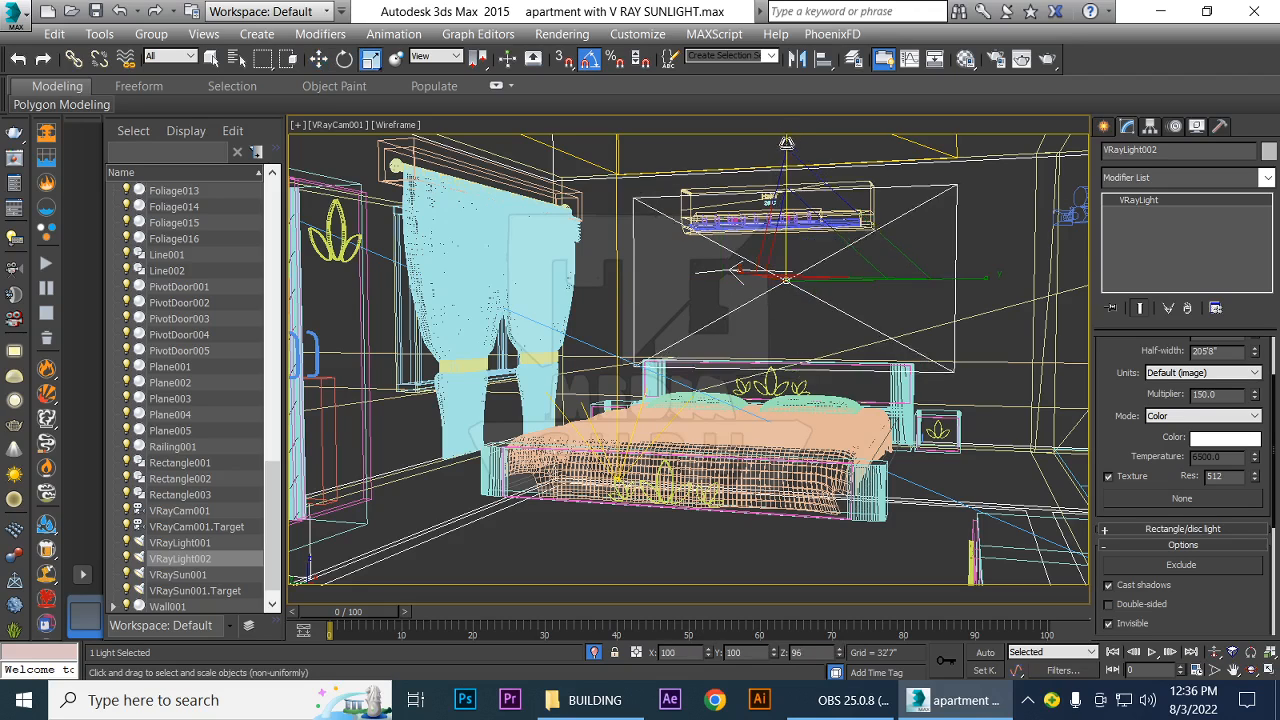
drag(787, 143, 787, 183)
key(w)
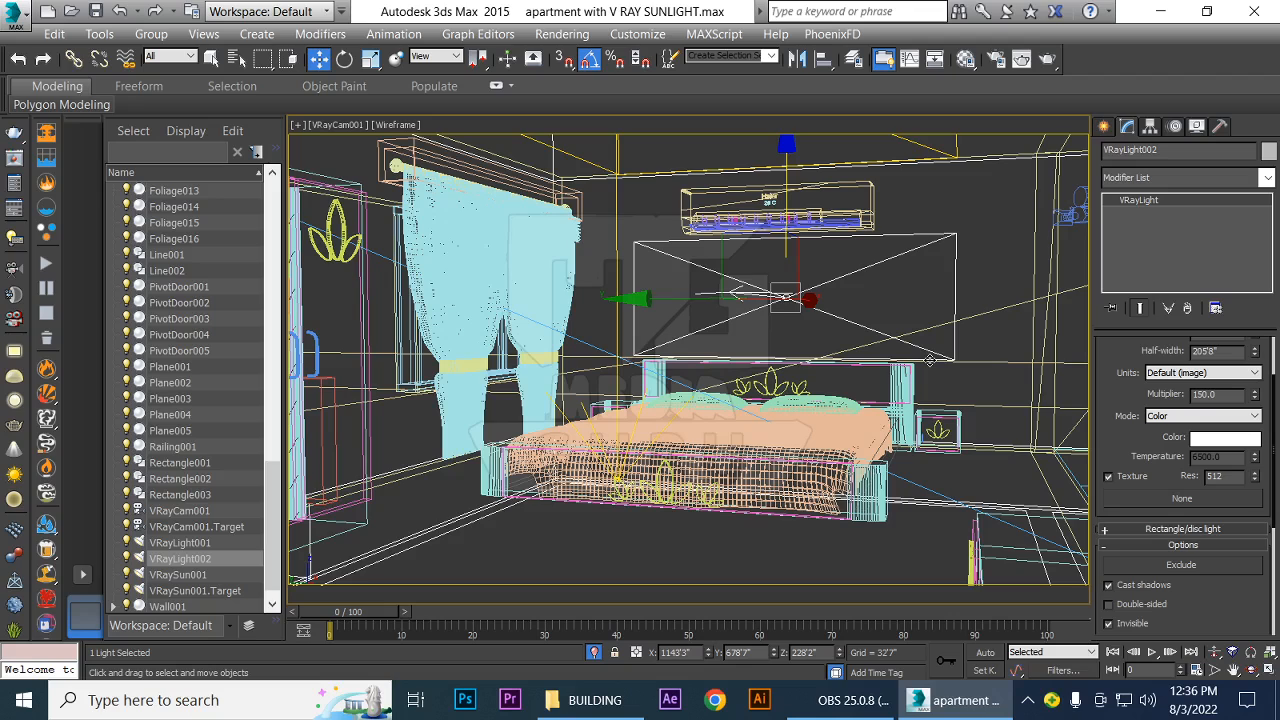
Cancel the region-limited test render, keep Region render off and start an interactive render of the full camera view
key(shift+q)
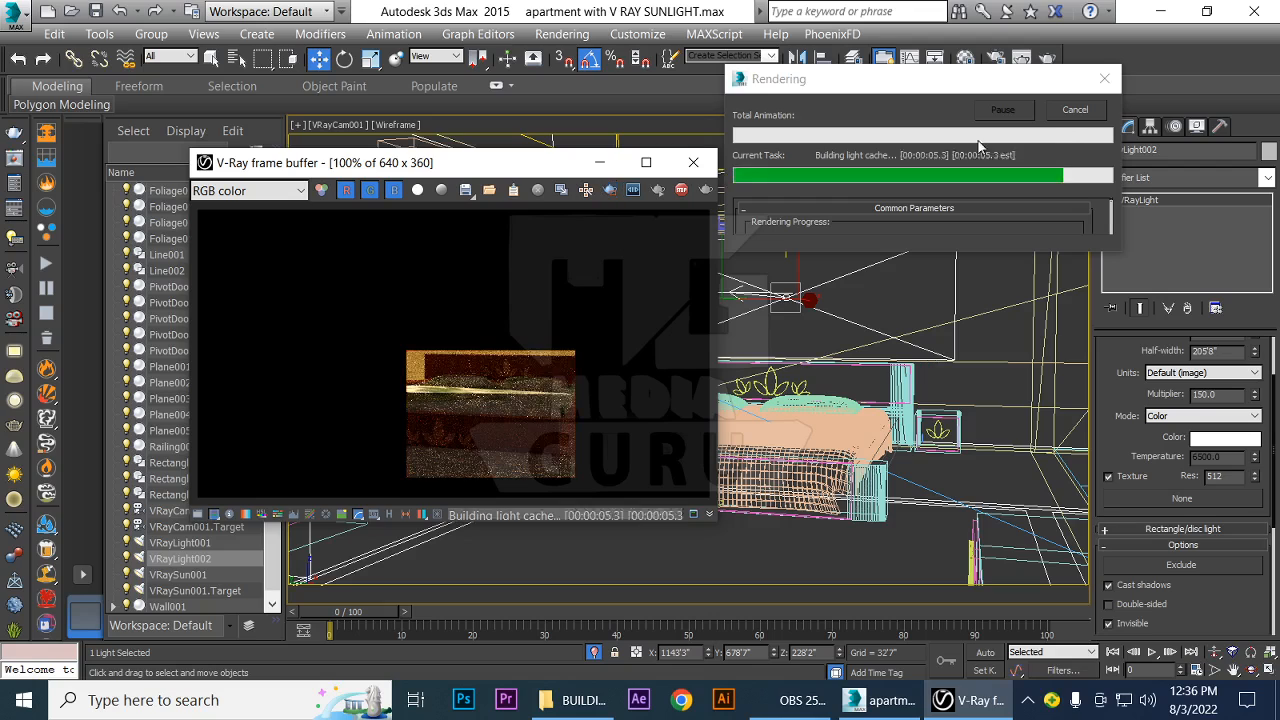
click(1104, 78)
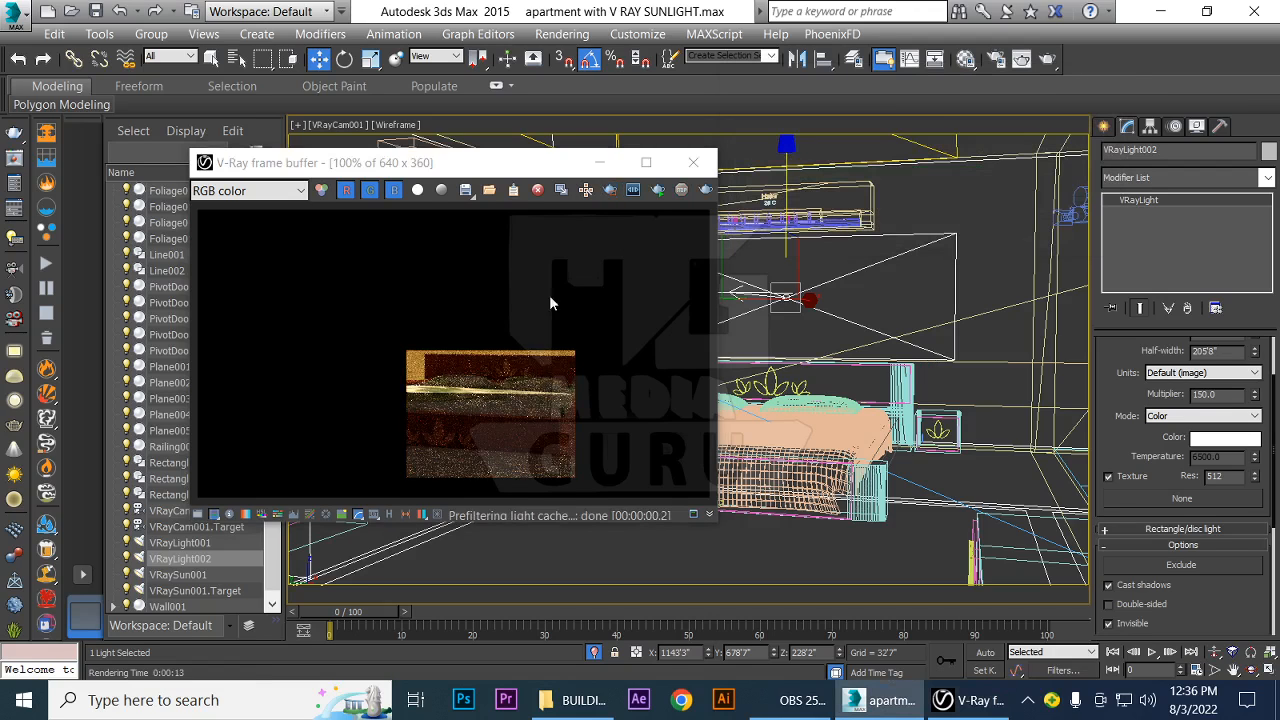
click(610, 190)
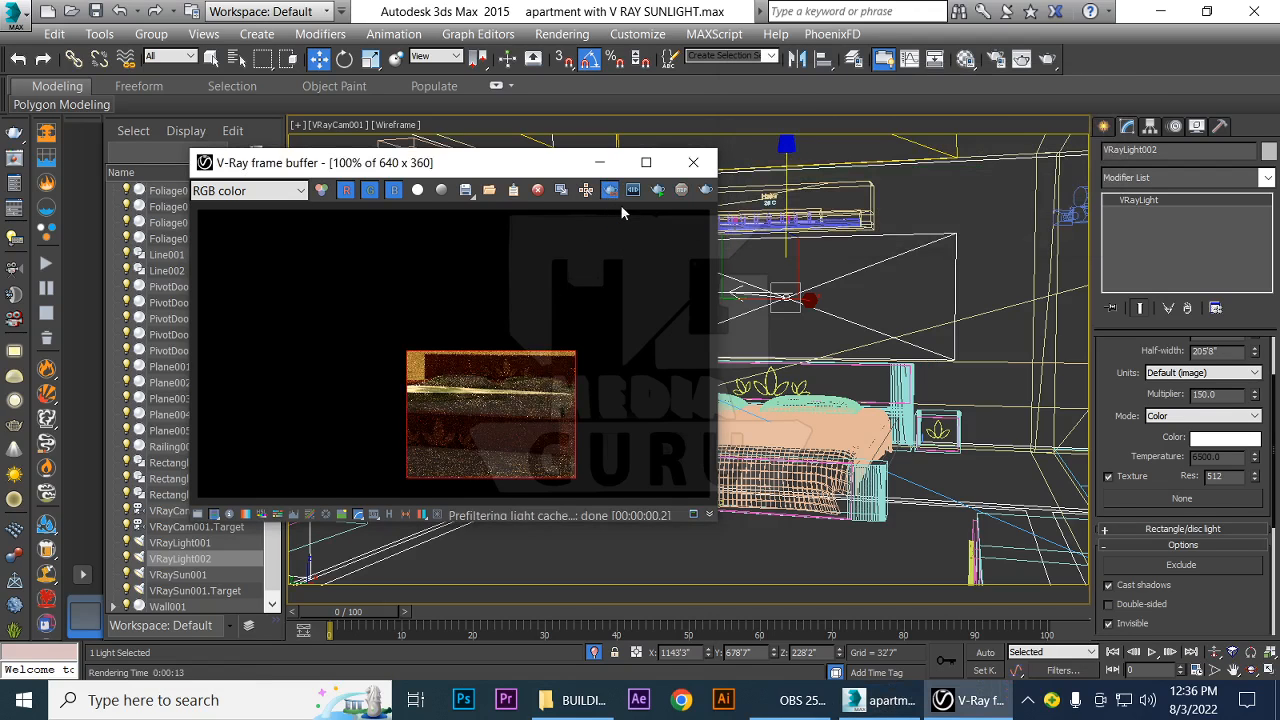
click(610, 190)
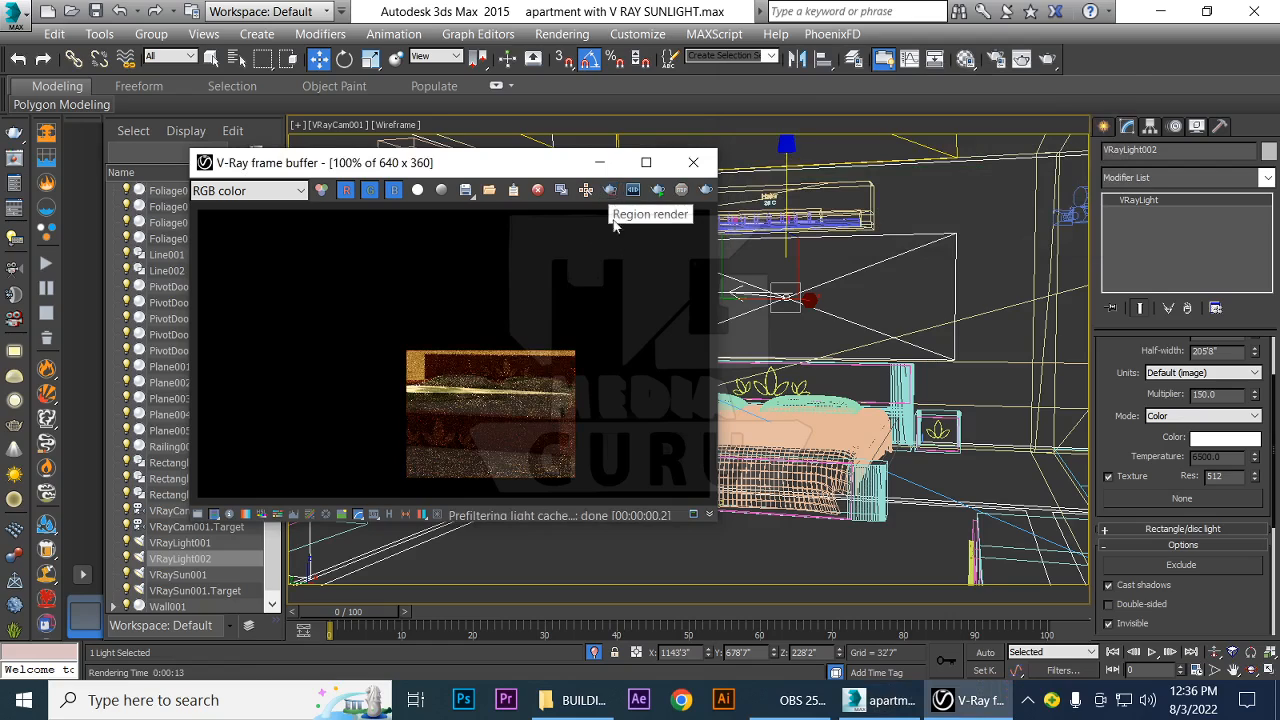
click(658, 190)
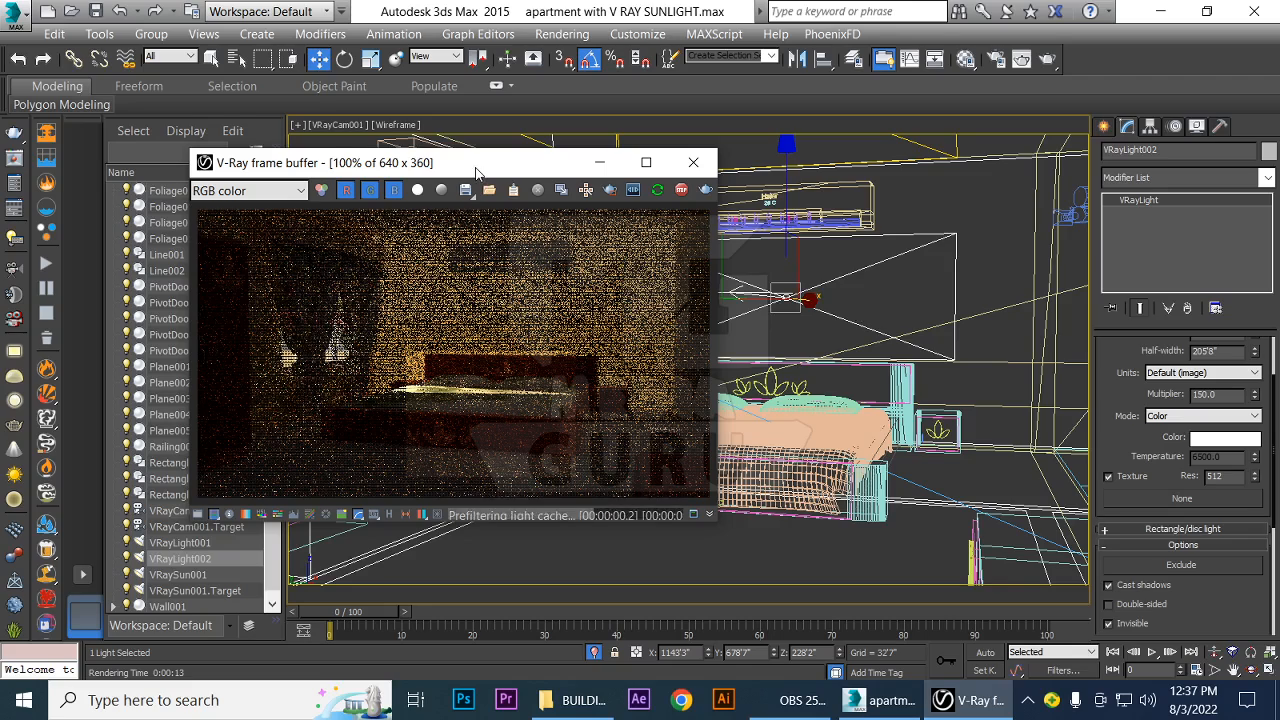
drag(475, 168, 712, 170)
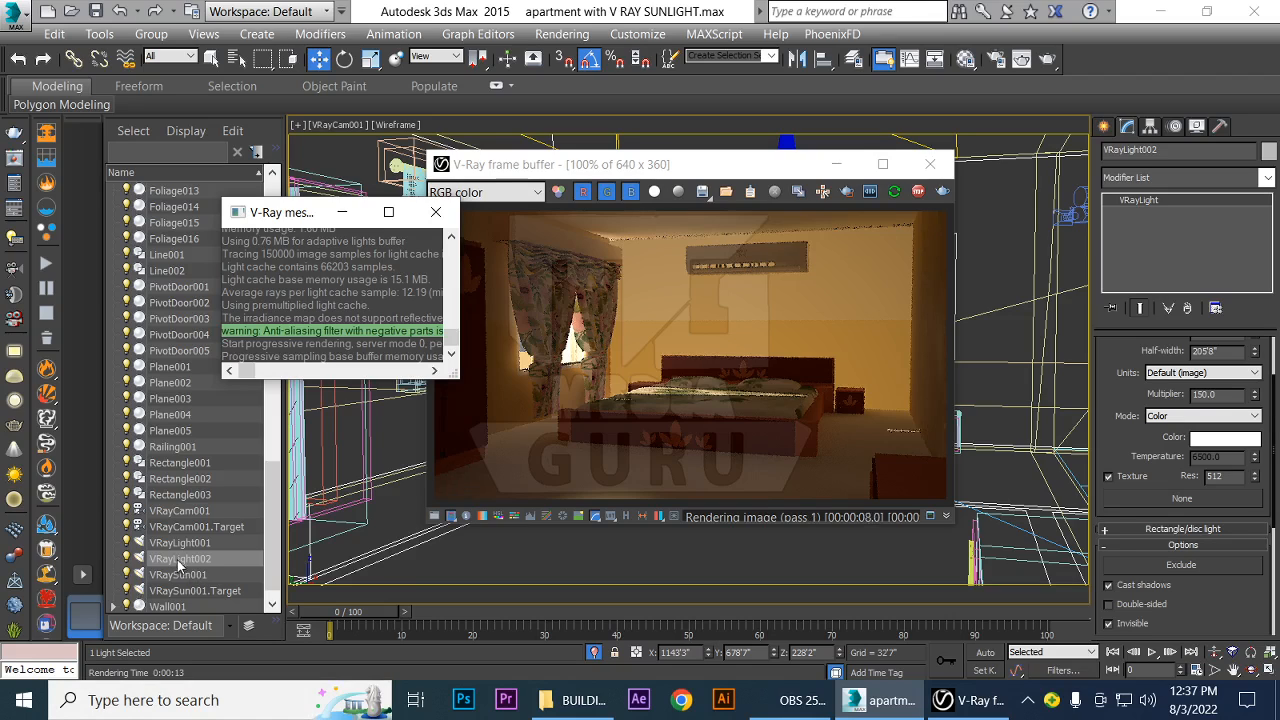
Set VRayCam001's f-number to 2 while the interactive render is running
click(176, 511)
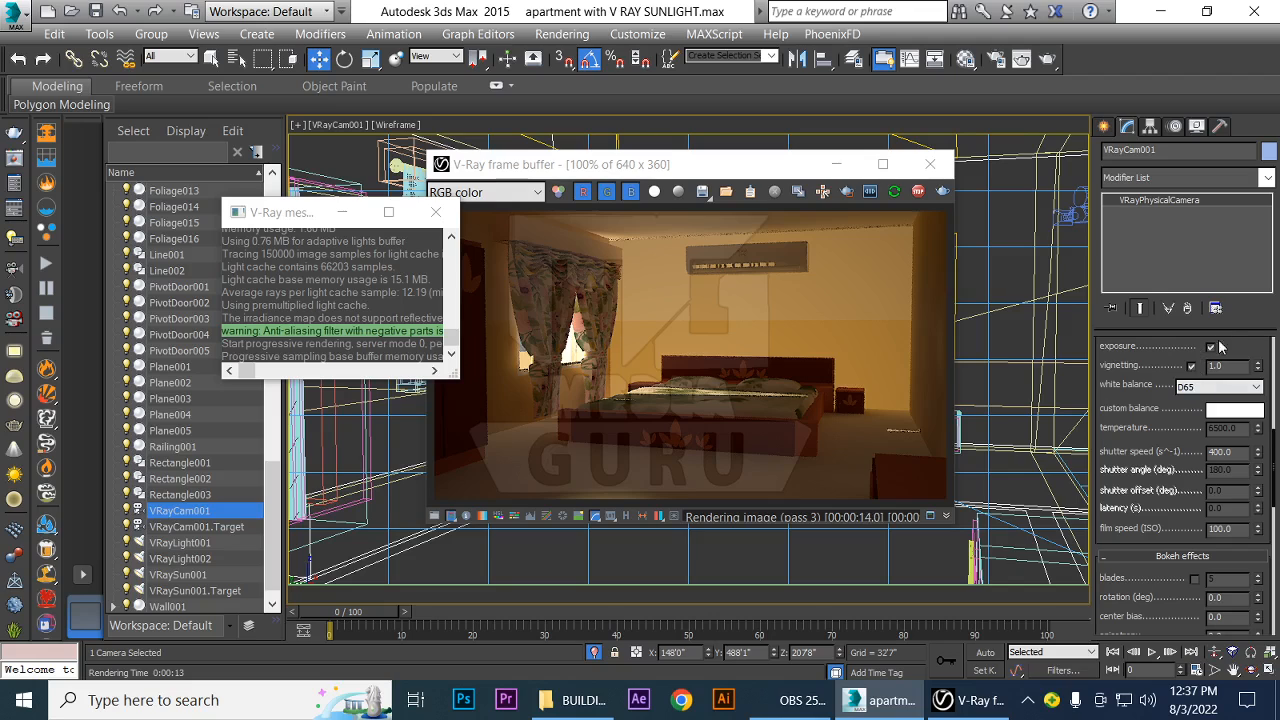
drag(1237, 338, 1241, 637)
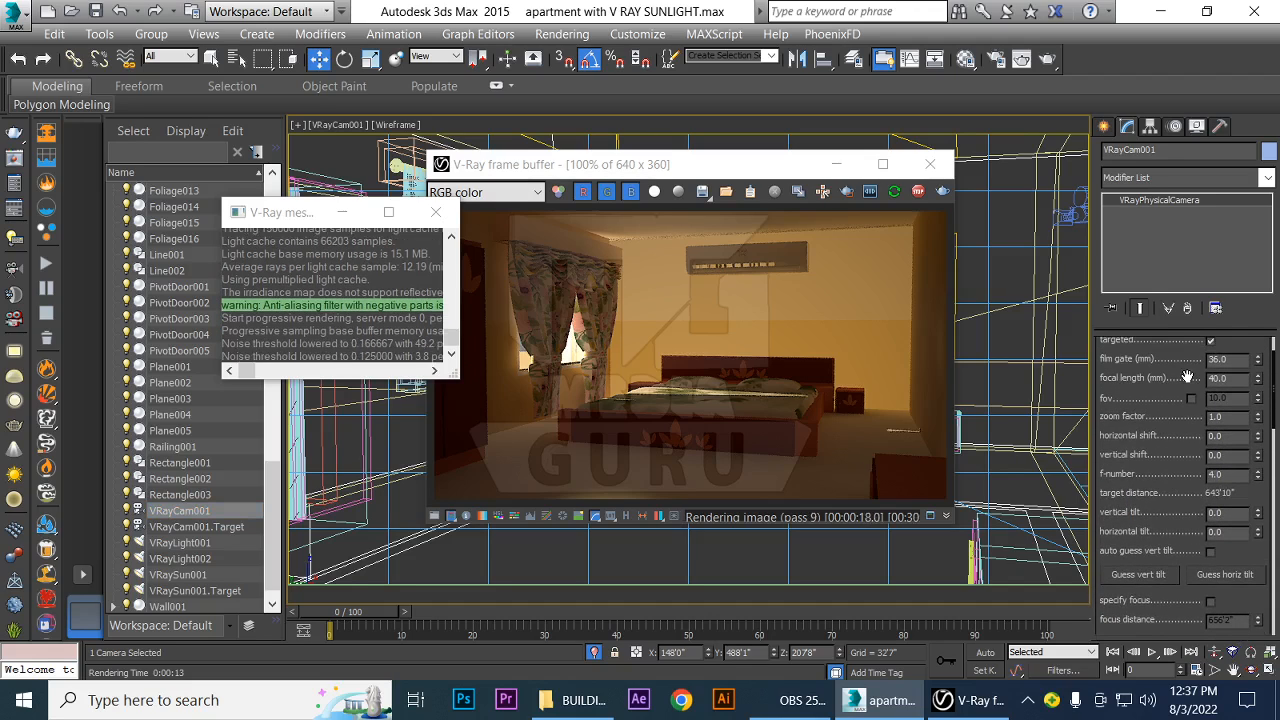
drag(1187, 375, 1188, 360)
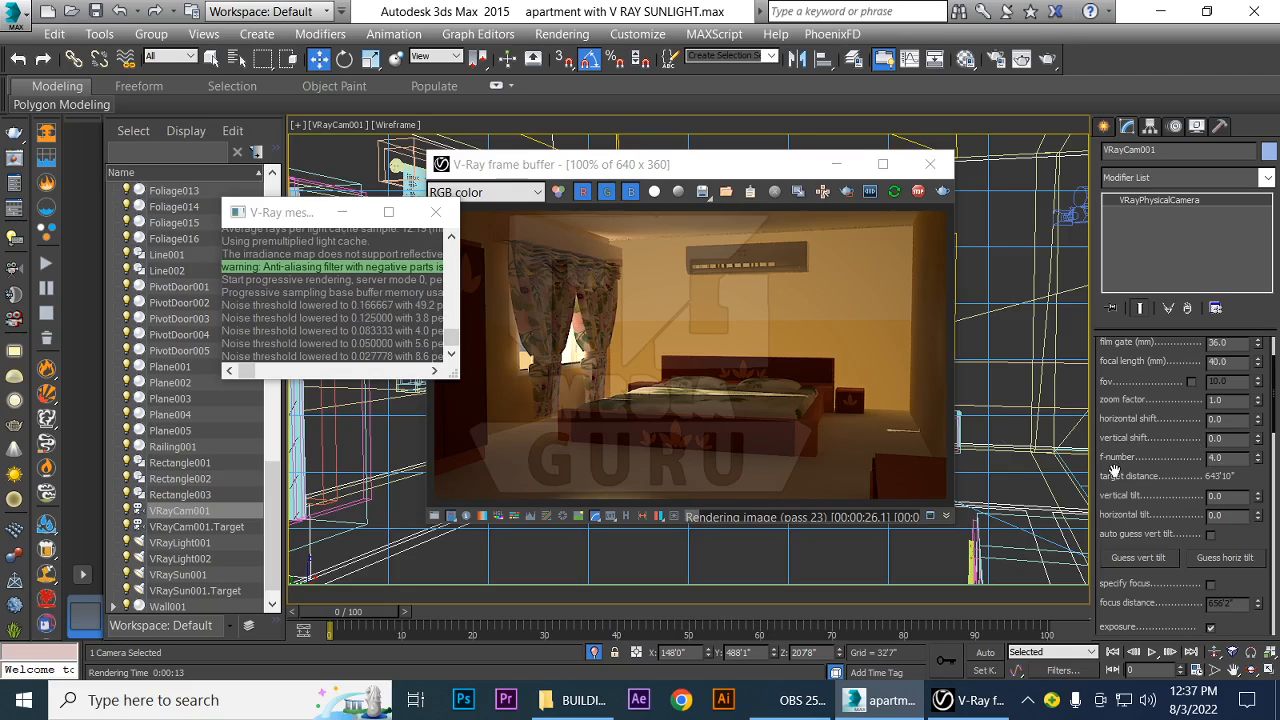
drag(1234, 459, 1132, 458)
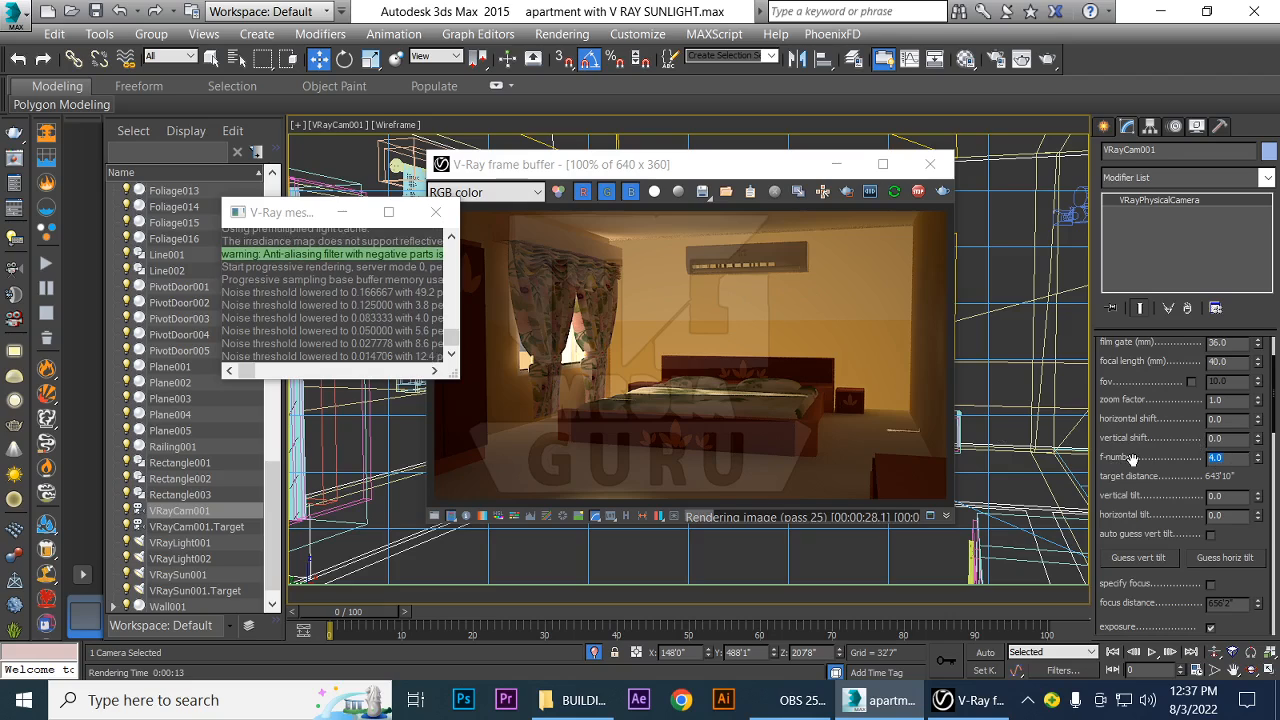
text(2)
key(Return)
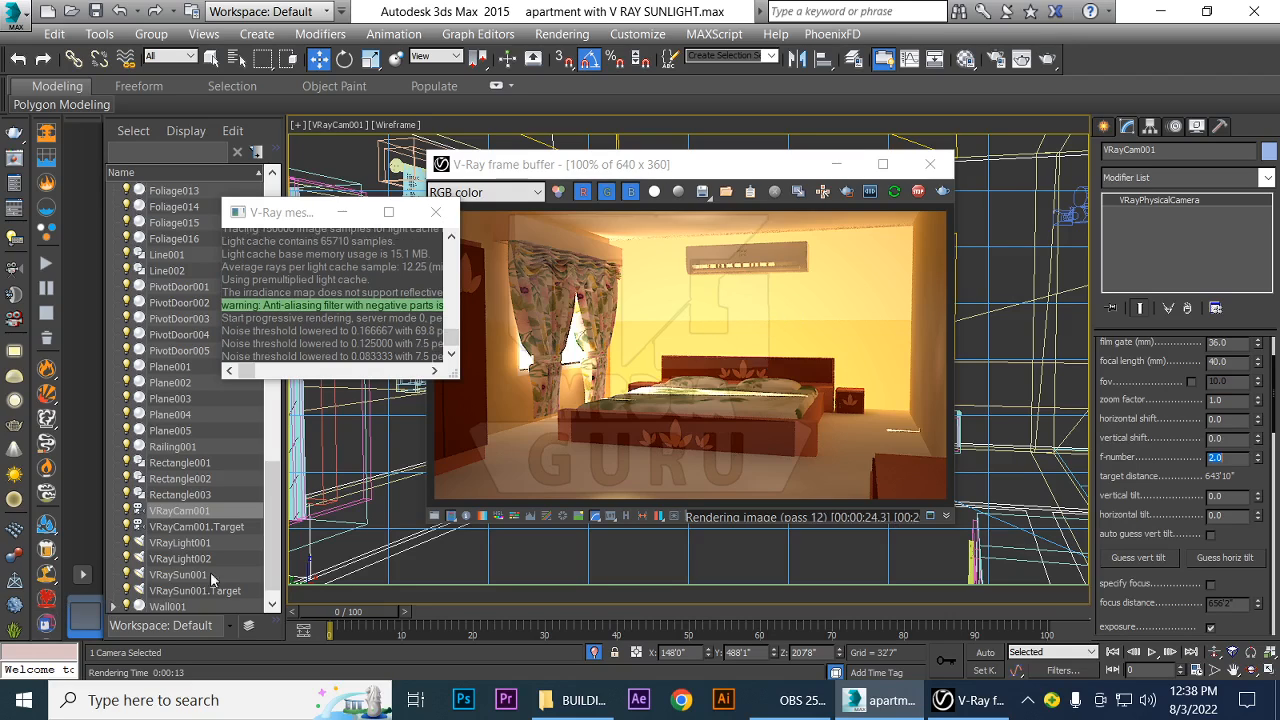
Select VRayLight002 and set its multiplier to 50 to update the interactive render
drag(270, 487, 271, 510)
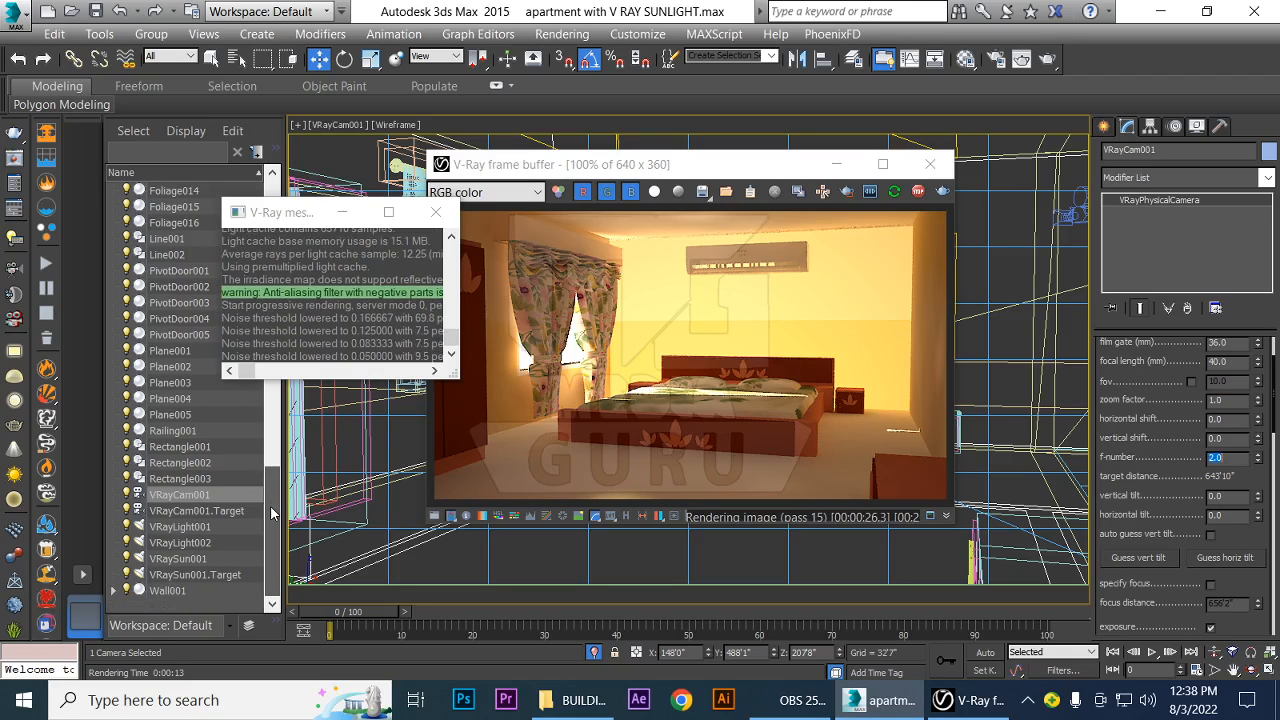
click(176, 543)
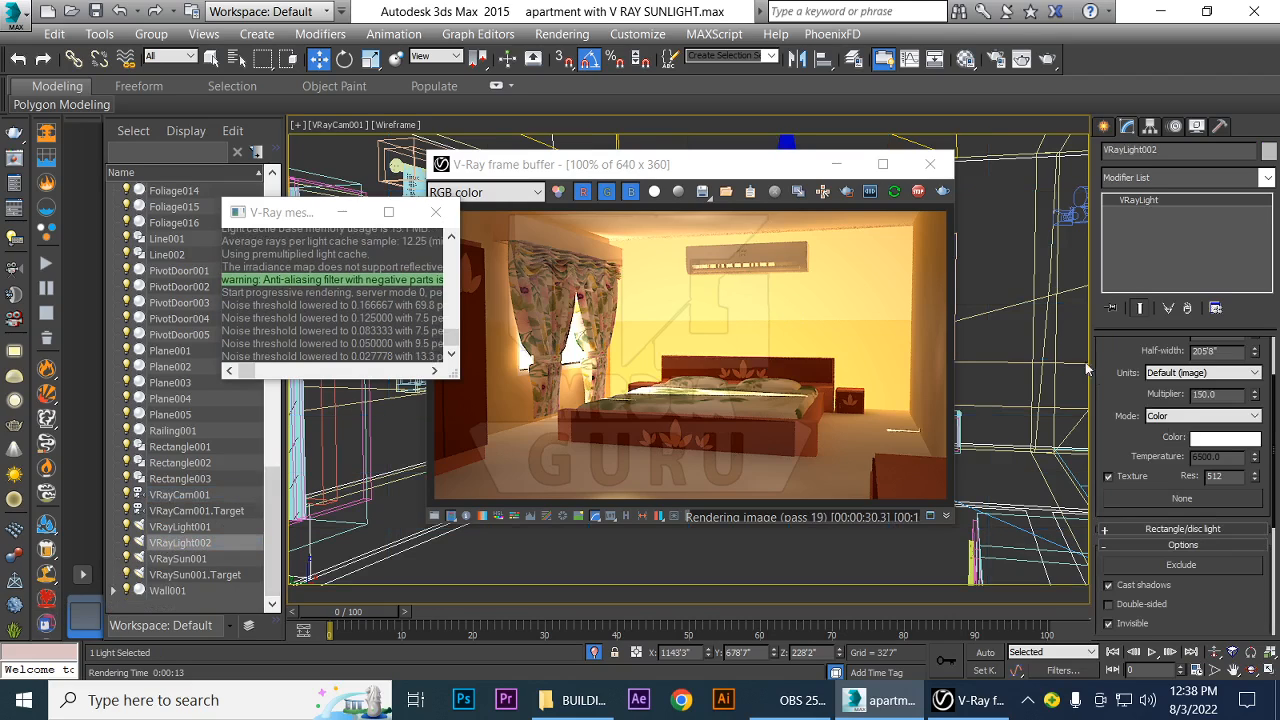
drag(1133, 388, 1133, 406)
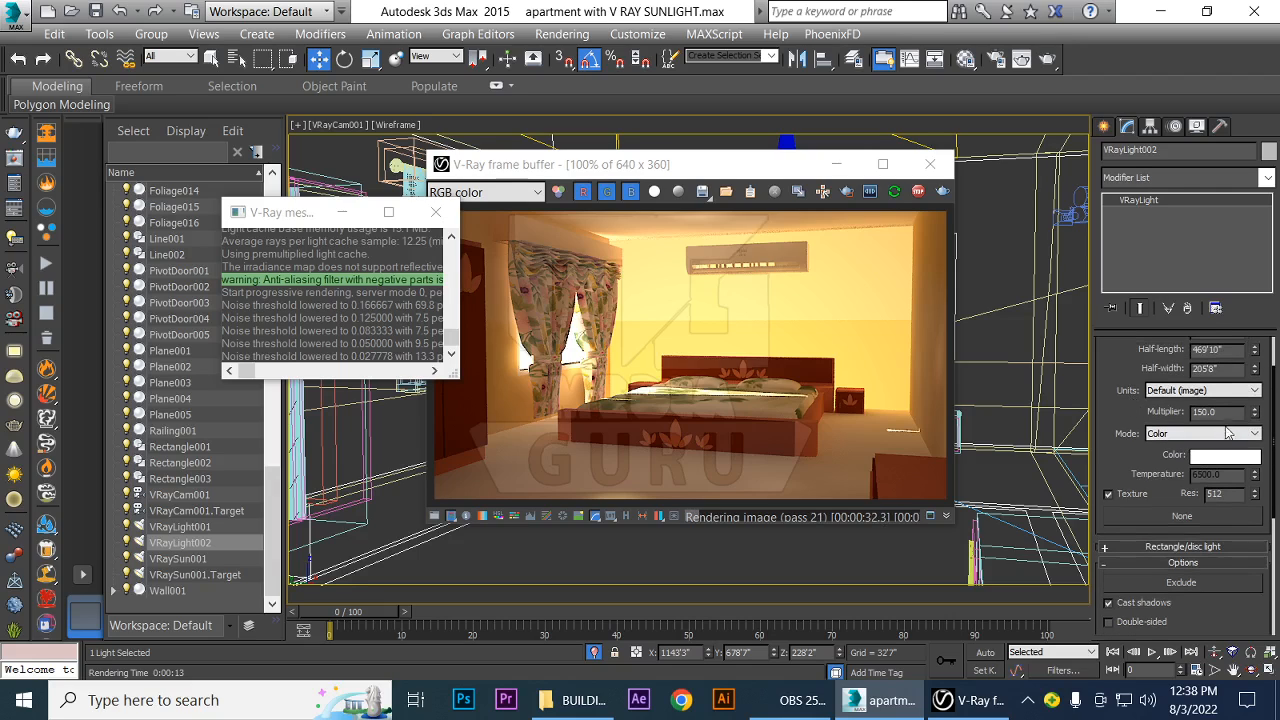
double_click(1224, 412)
text(50)
key(Return)
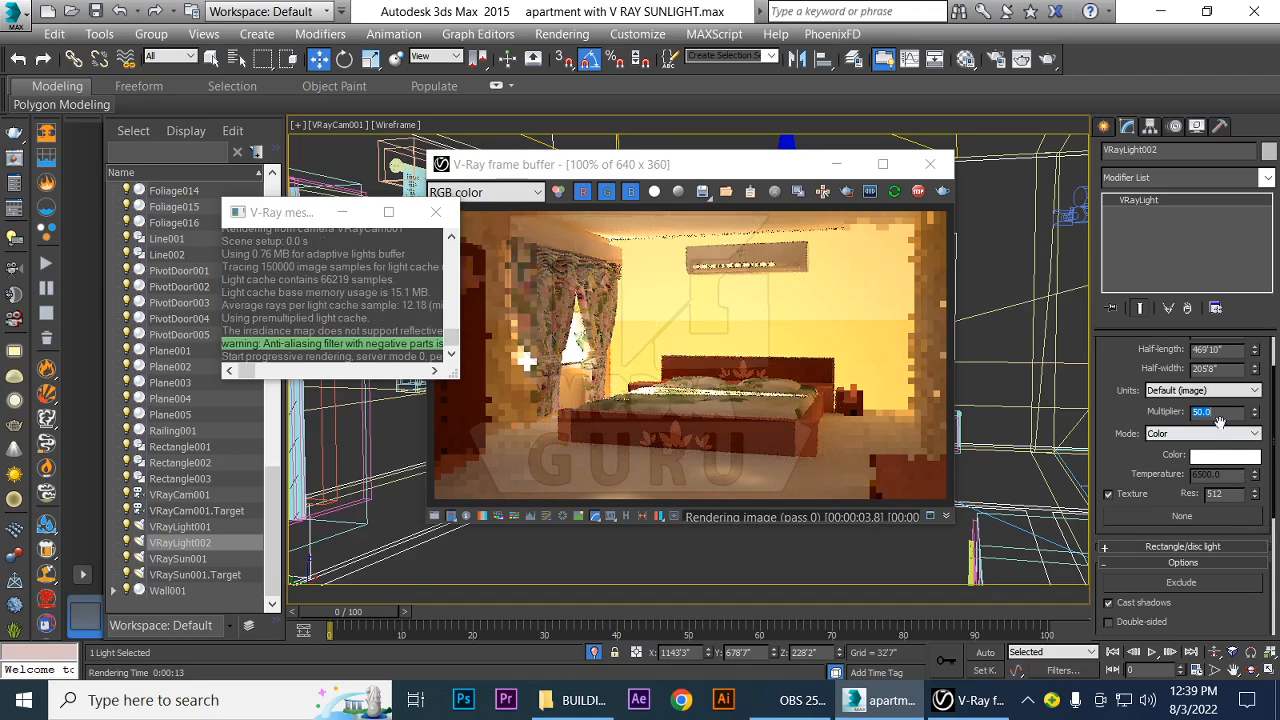
Set VRayLight002's multiplier to 10, then close the V-Ray frame buffer and messages window
text(1)
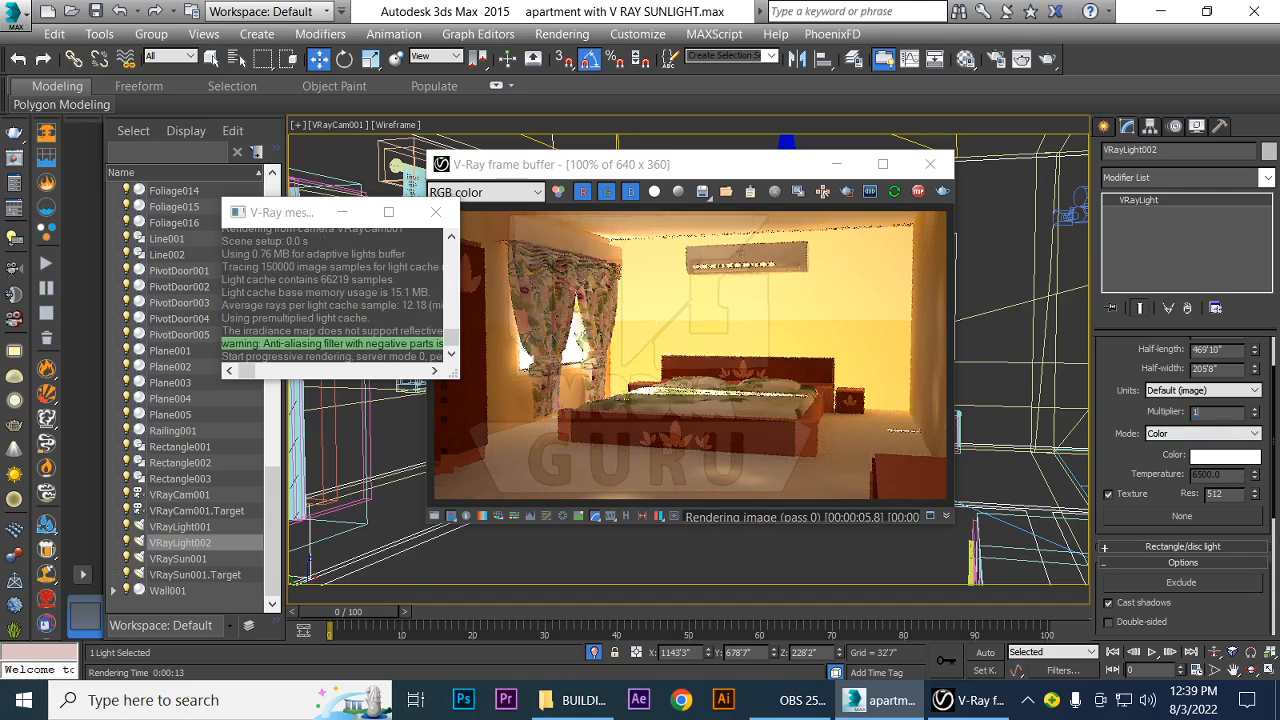
text(0)
key(Return)
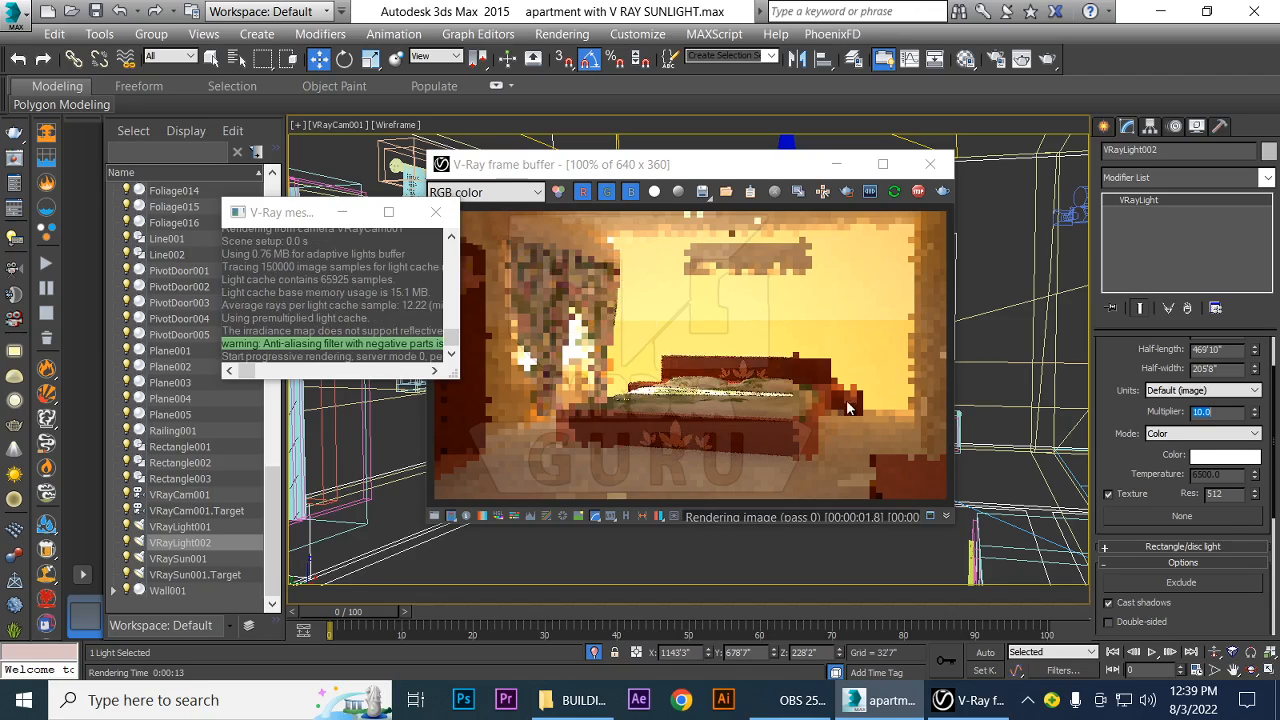
click(930, 164)
click(436, 212)
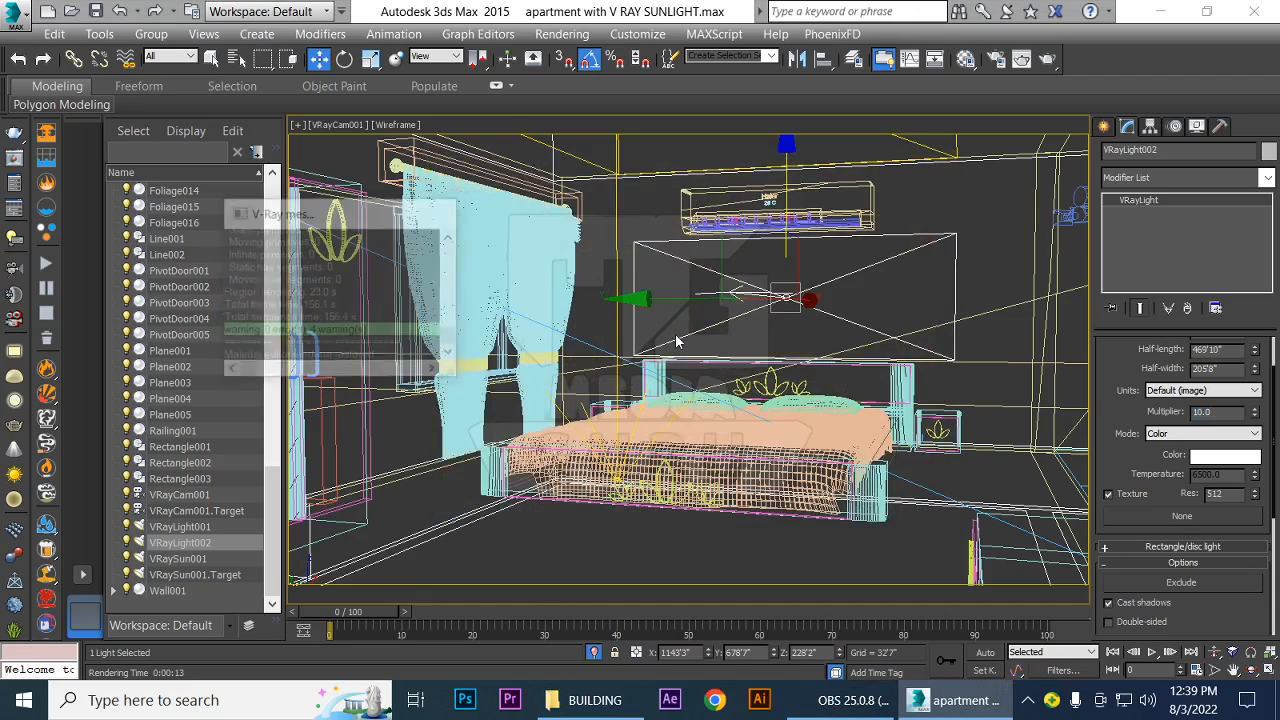
In the top view, copy VRayLight002 to the middle of the bedroom and rotate the copy 90 degrees to face the curtained window
key(t)
scroll(640, 392, down, 3)
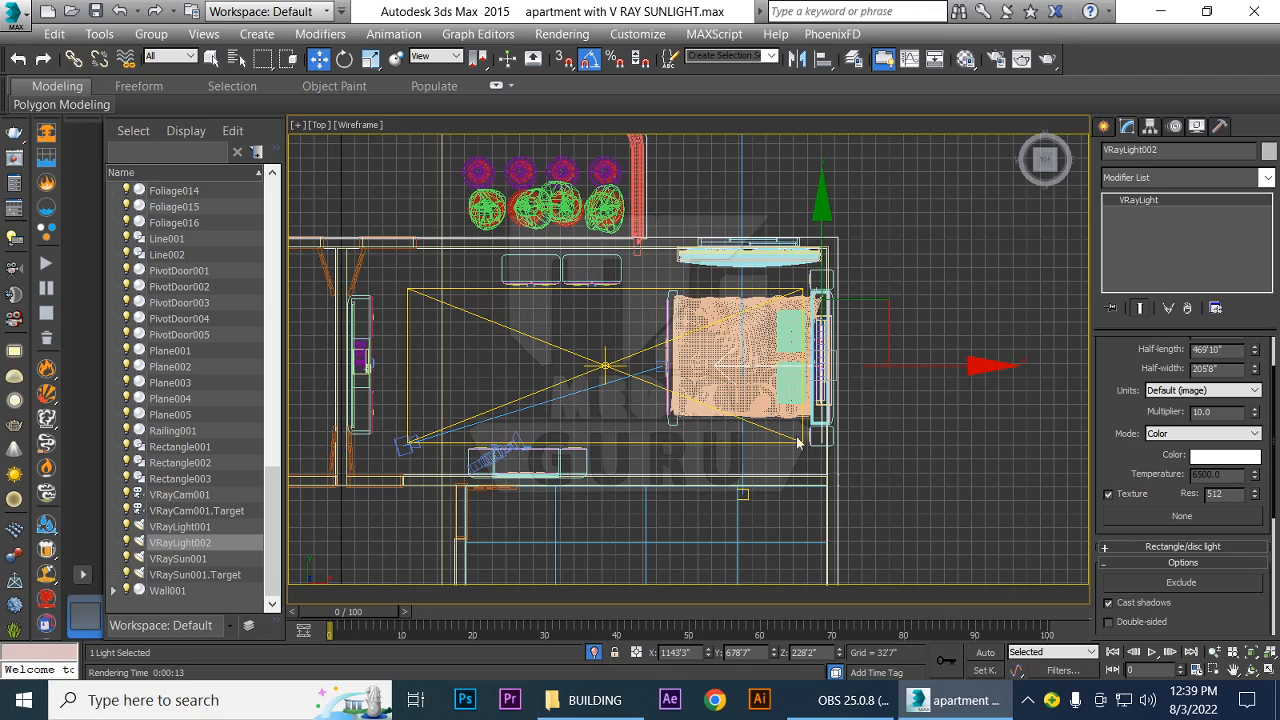
mouse_move(889, 378)
mouse_down()
mouse_move(719, 378)
mouse_move(741, 378)
mouse_up()
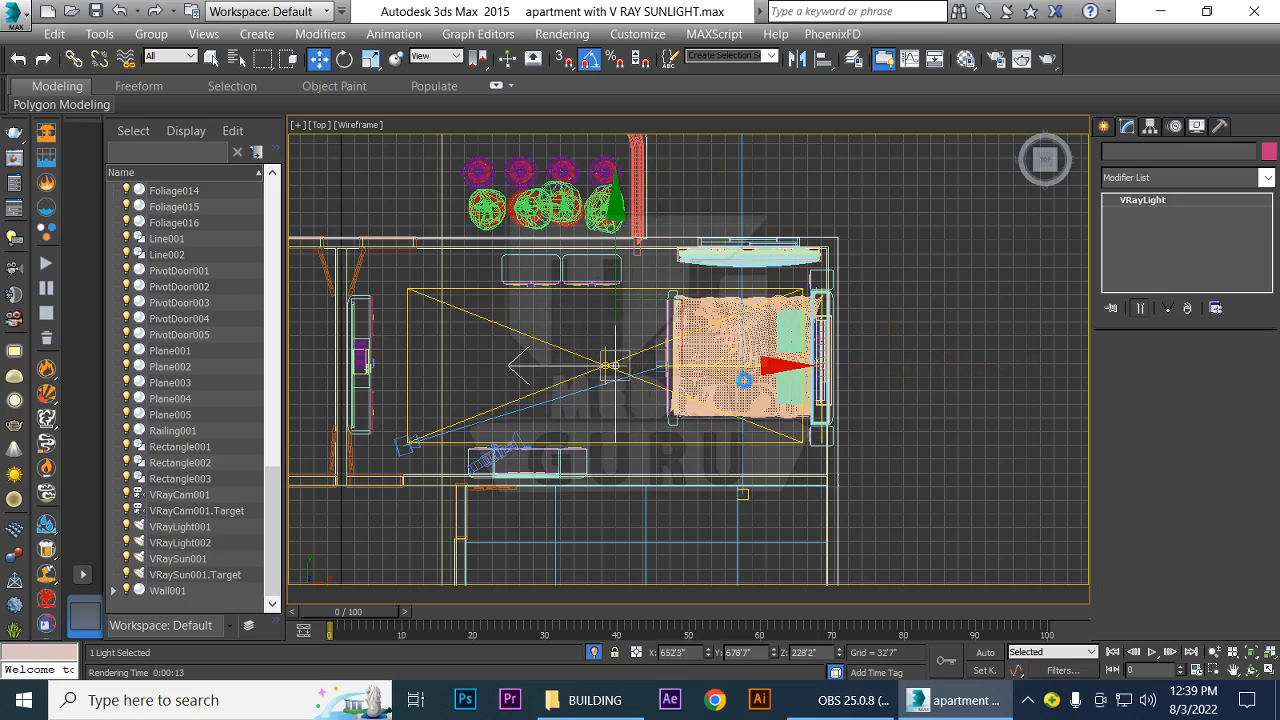
click(642, 432)
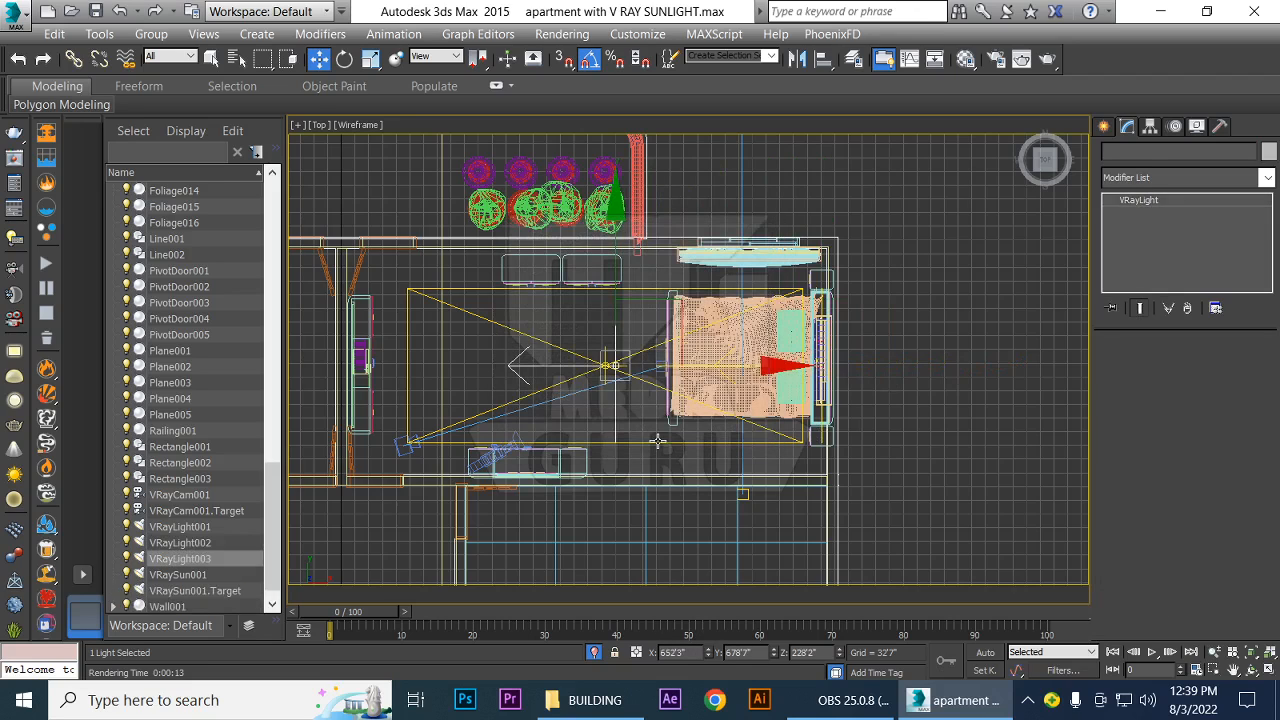
key(e)
drag(701, 492, 616, 499)
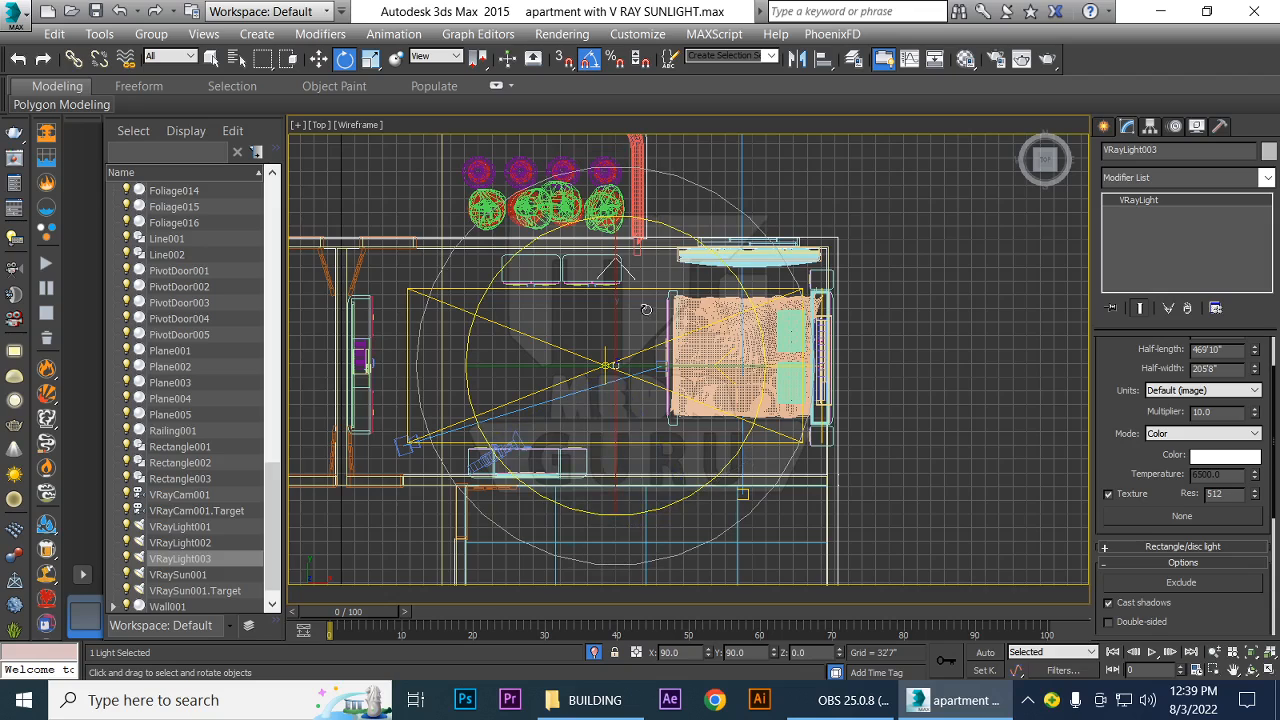
Move the copied light against the wall opposite the window, level with the foot of the bed, at about X 826'0", Y 431'10"
key(w)
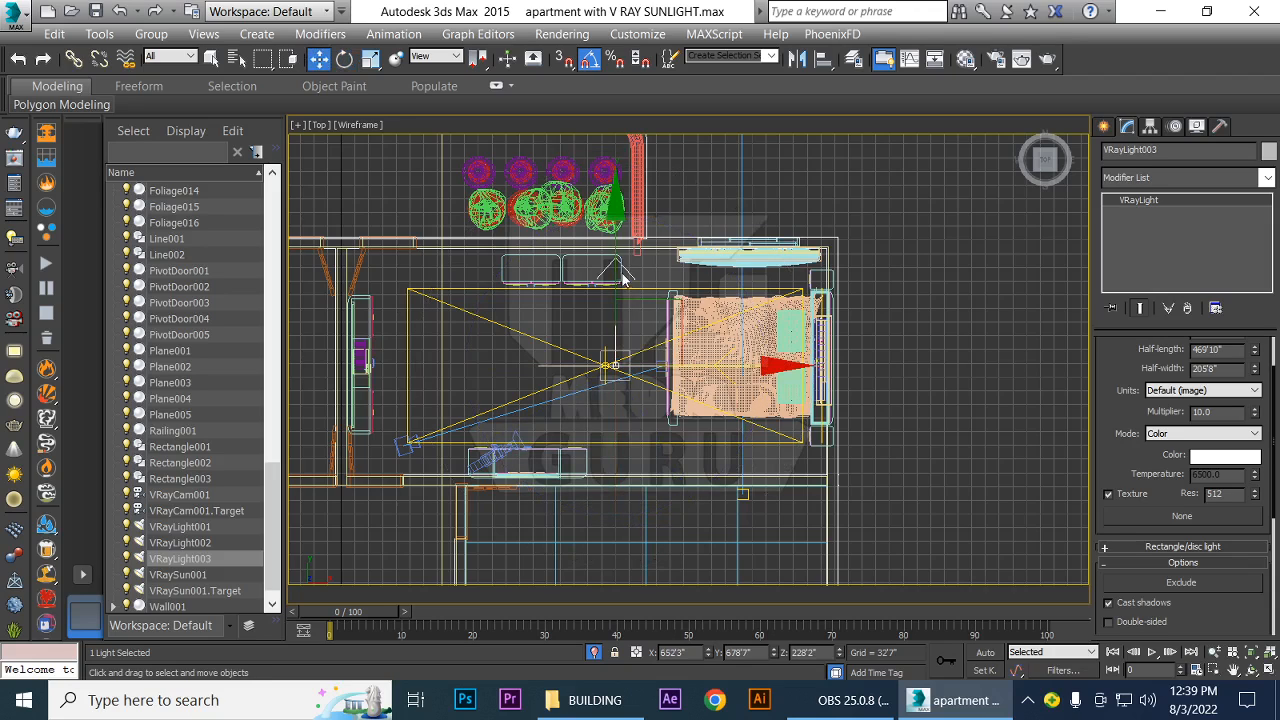
drag(616, 267, 616, 362)
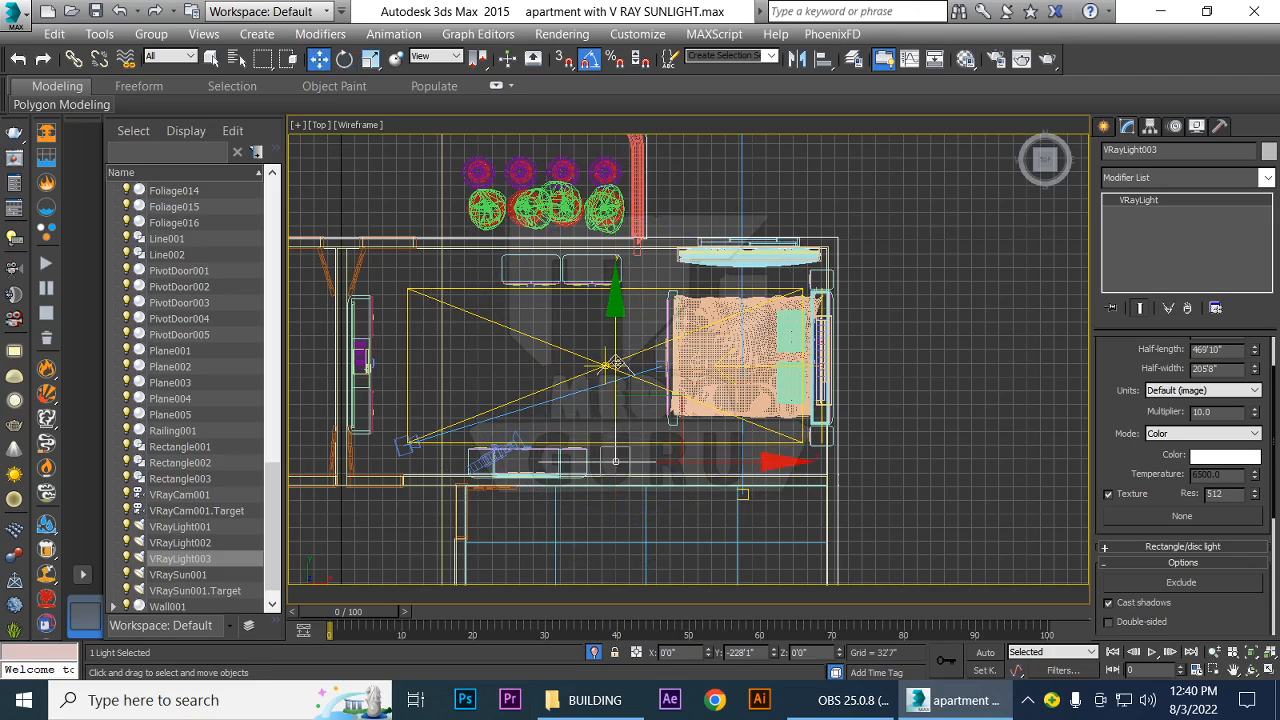
scroll(726, 495, up, 3)
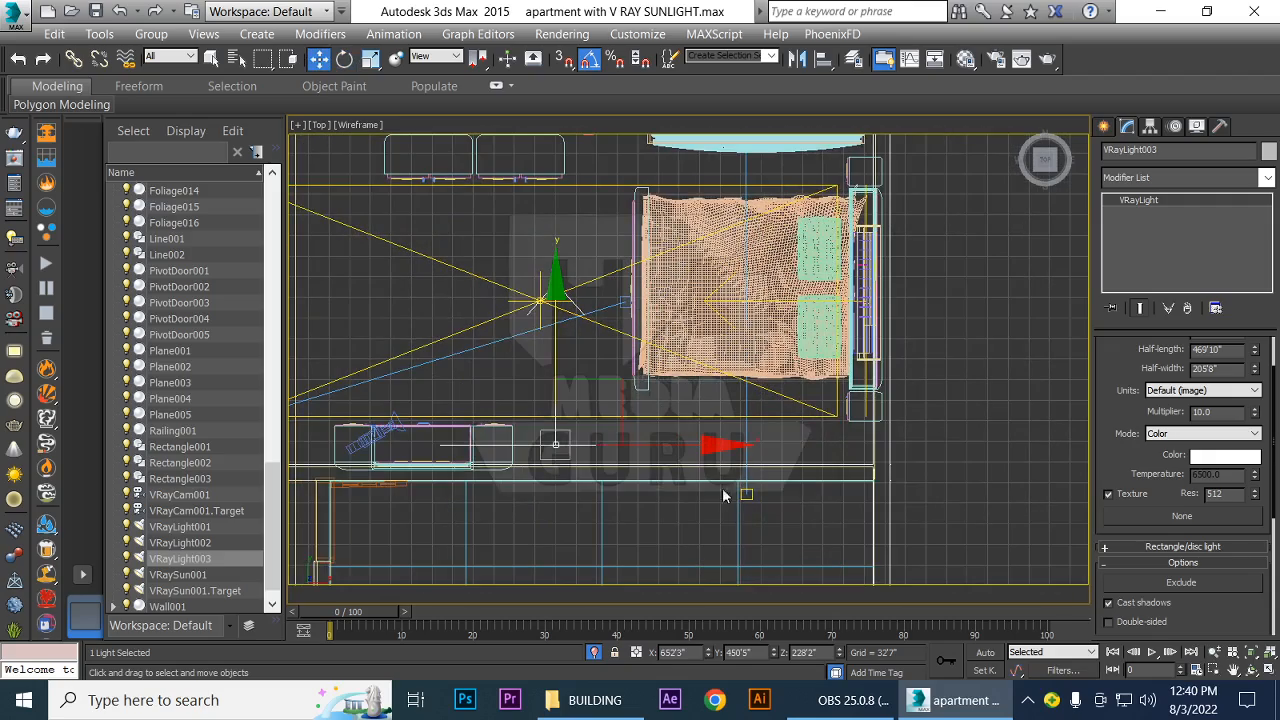
drag(558, 387, 558, 360)
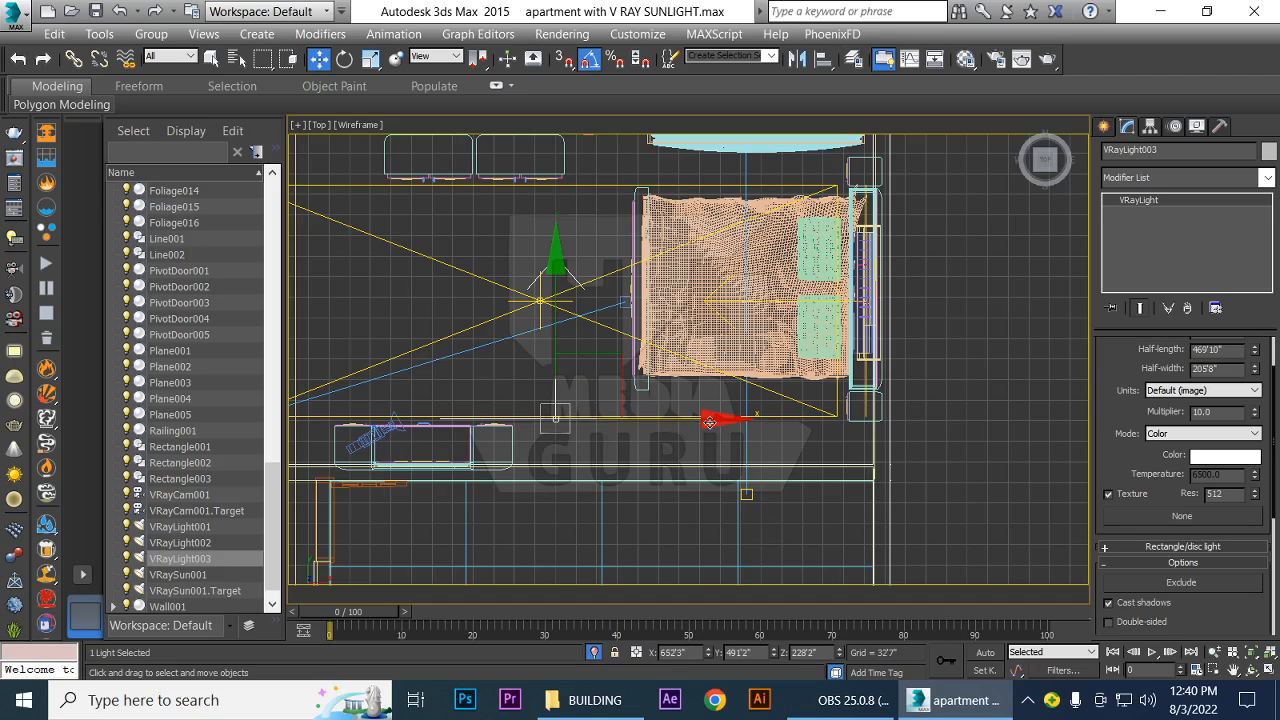
drag(710, 428, 819, 440)
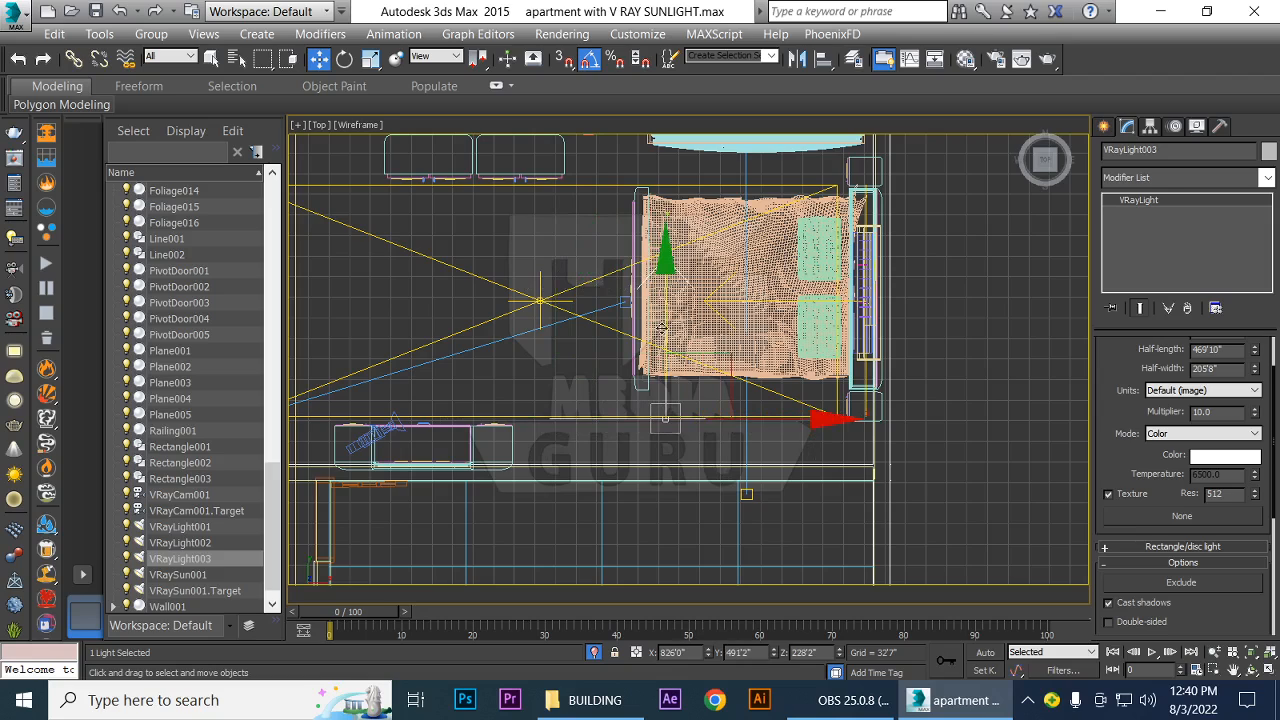
drag(663, 321, 664, 357)
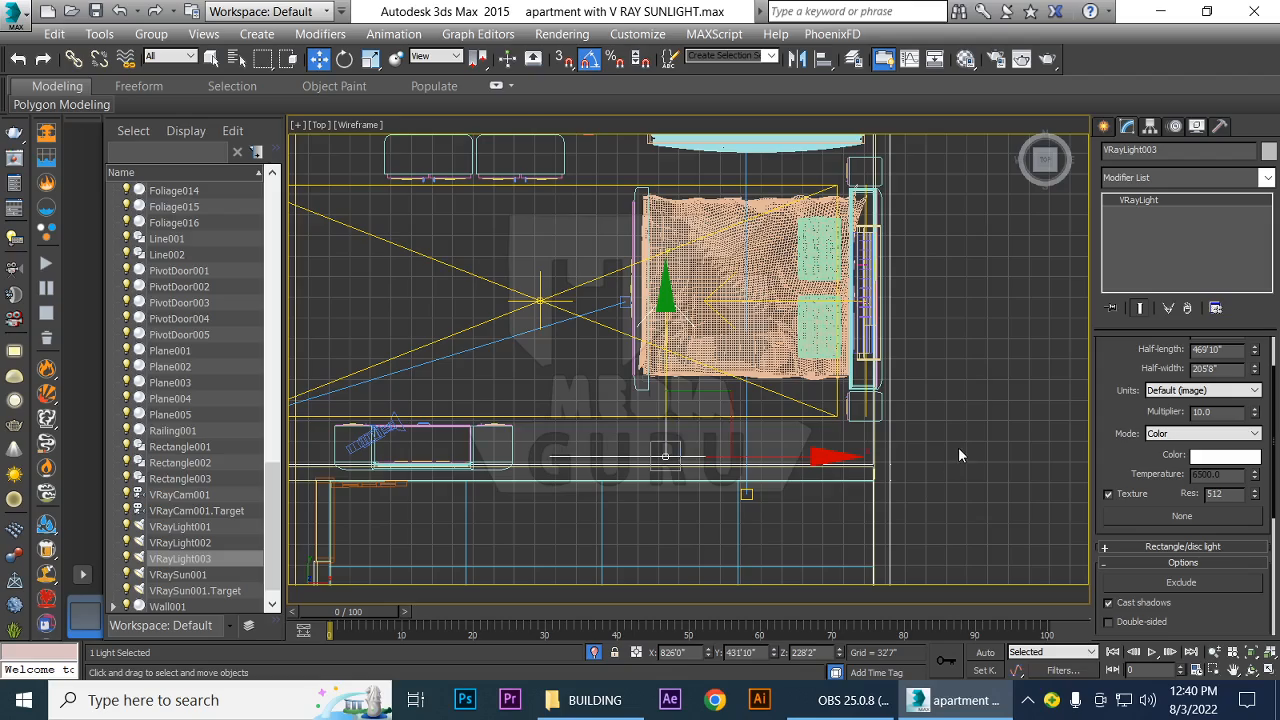
In the front view, stretch VRayLight003 slightly in height and place it above the bed at about X 935'10", Z 203'5"
key(f)
scroll(538, 493, up, 1)
scroll(537, 493, down, 1)
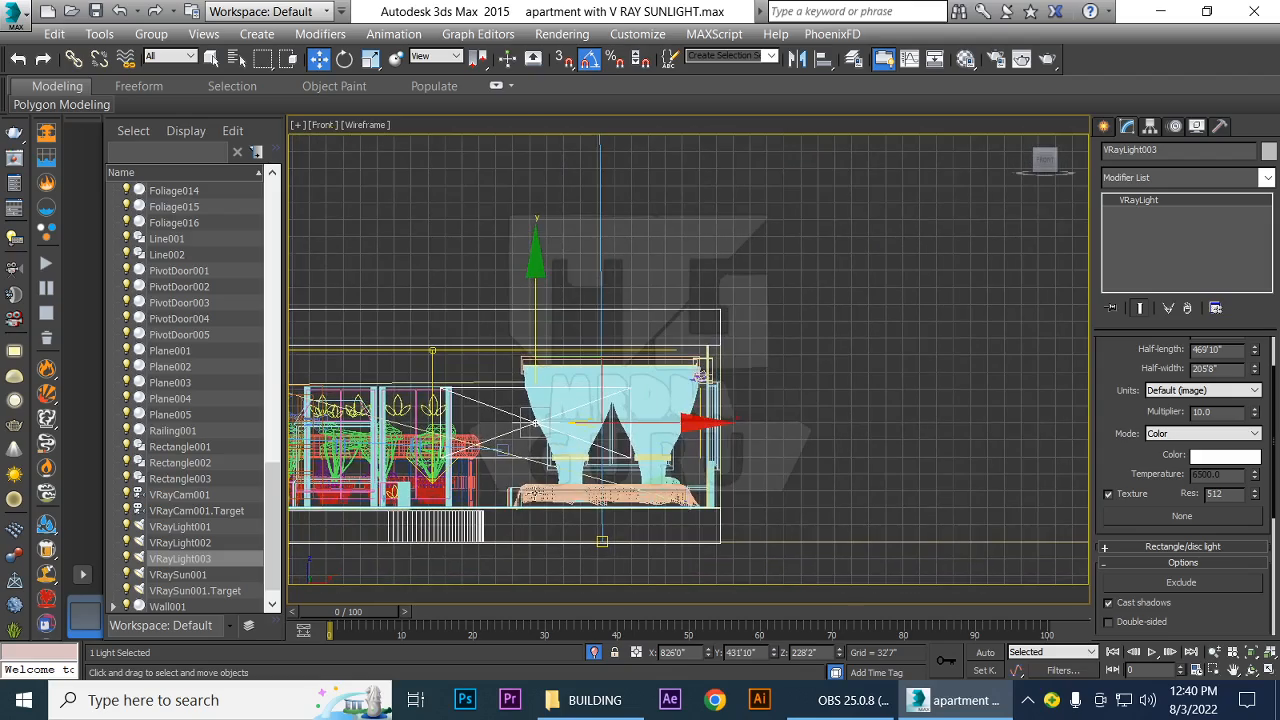
middle_drag(502, 476, 643, 454)
scroll(661, 441, up, 3)
key(r)
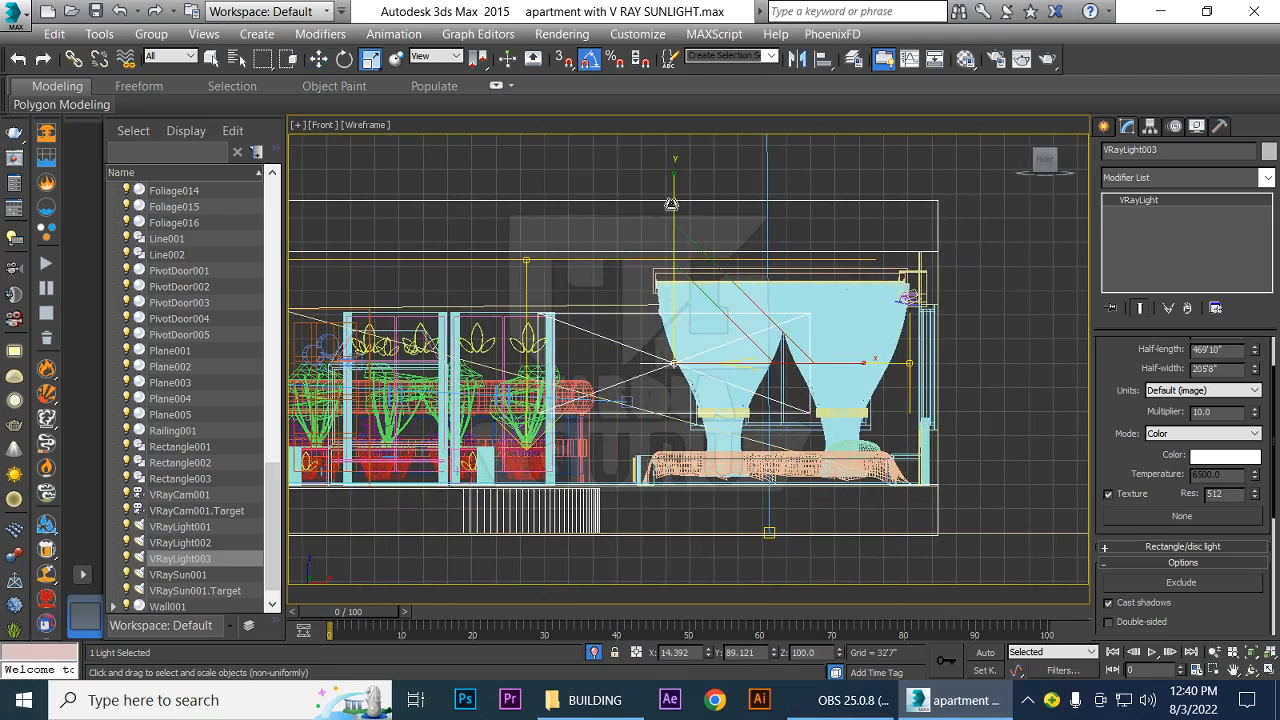
drag(673, 206, 676, 184)
key(w)
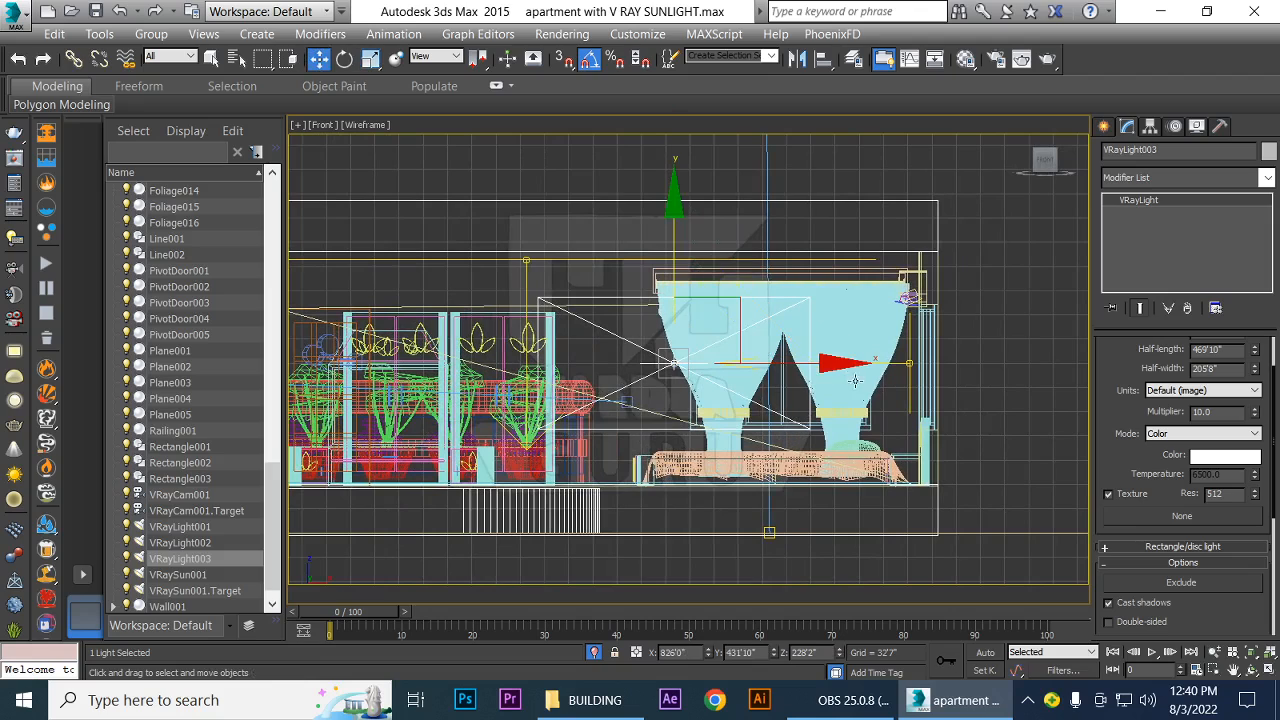
drag(845, 376, 918, 385)
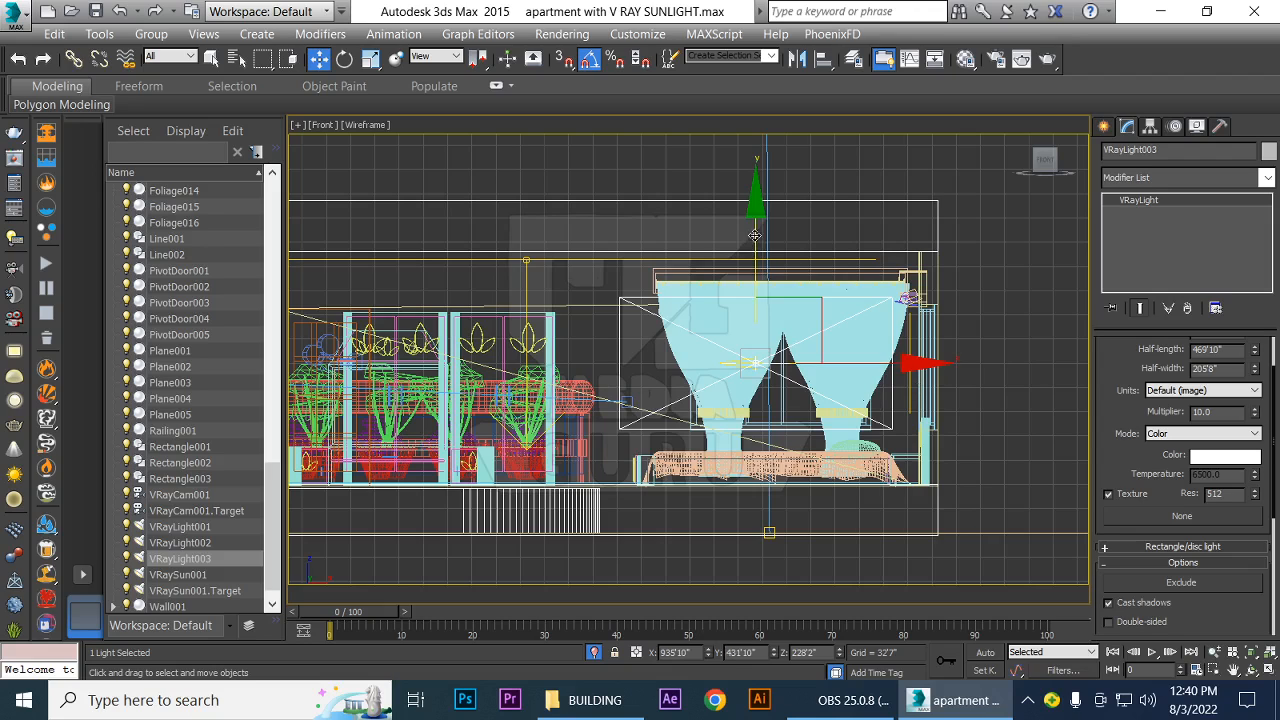
drag(755, 238, 758, 254)
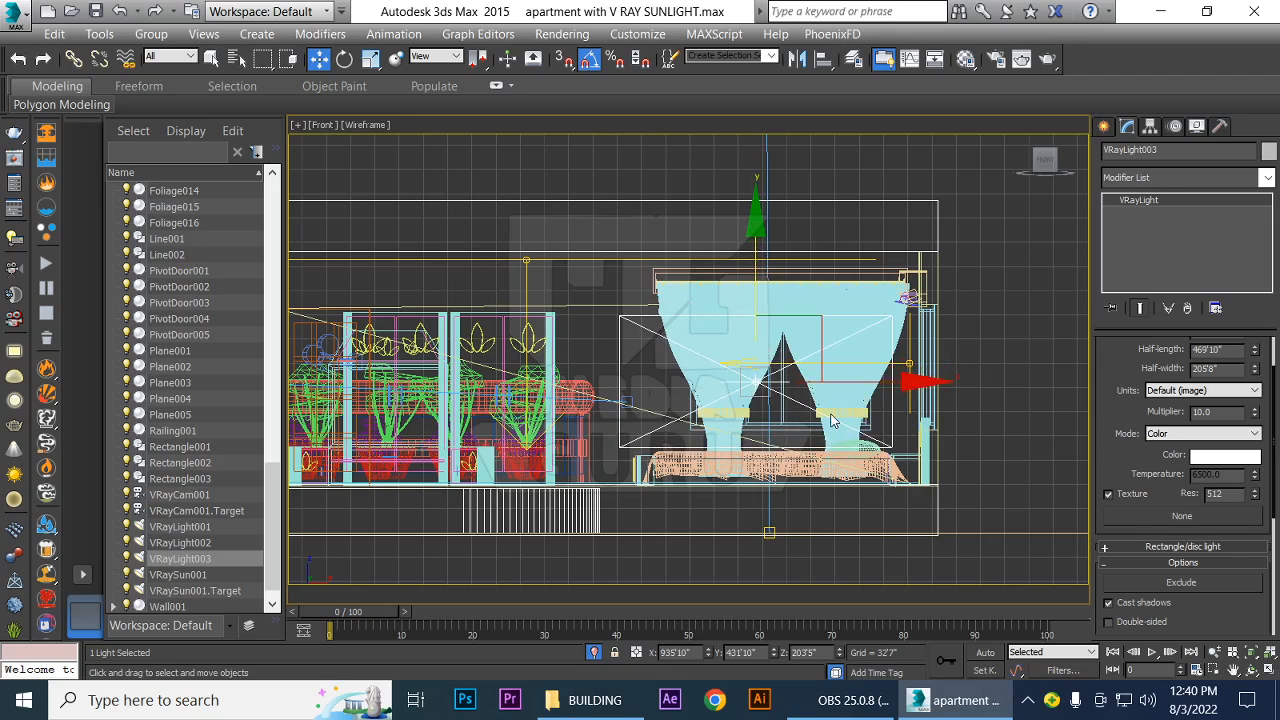
Return to the VRayCam001 view with VRayLight003 selected and run a test render
key(c)
click(552, 216)
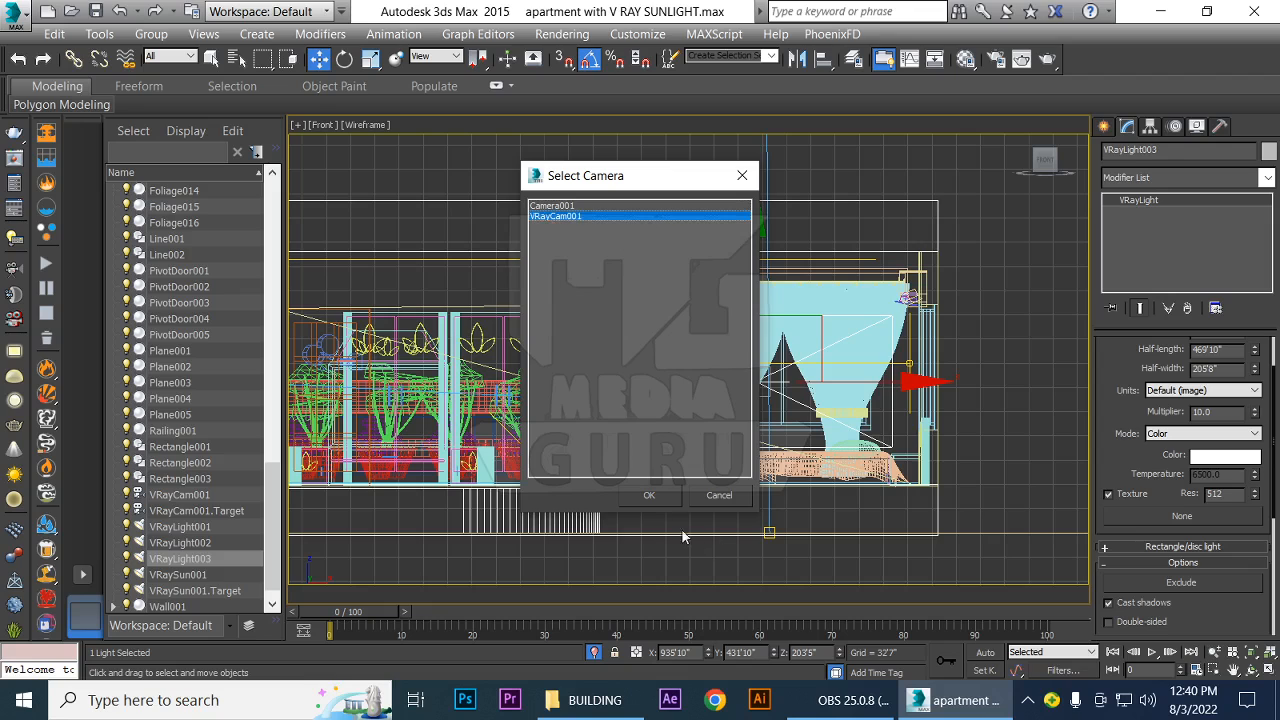
click(649, 496)
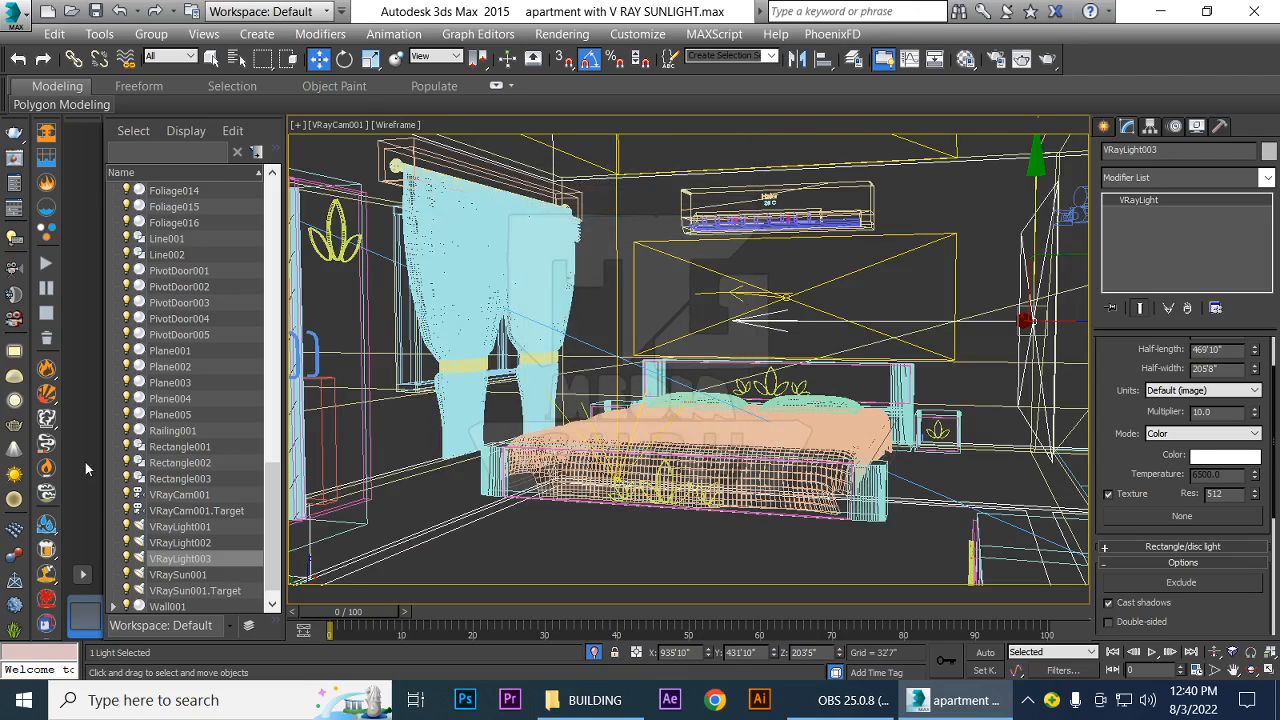
click(186, 559)
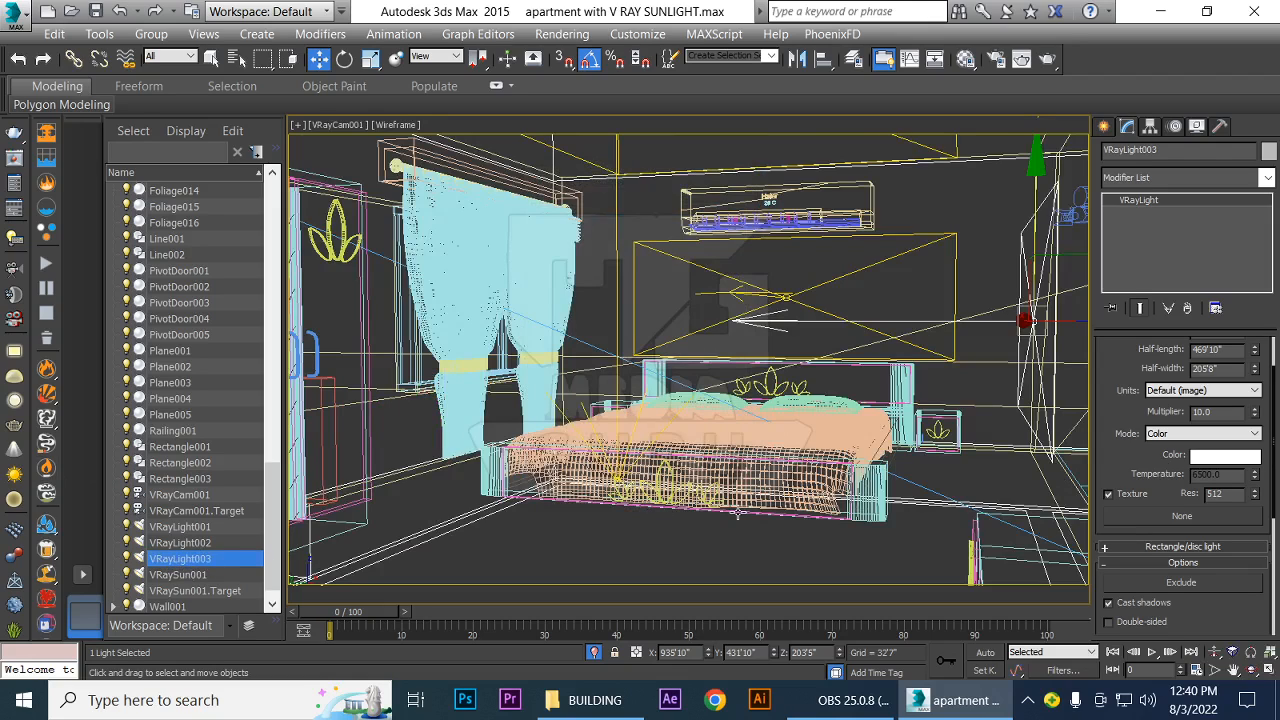
key(shift+q)
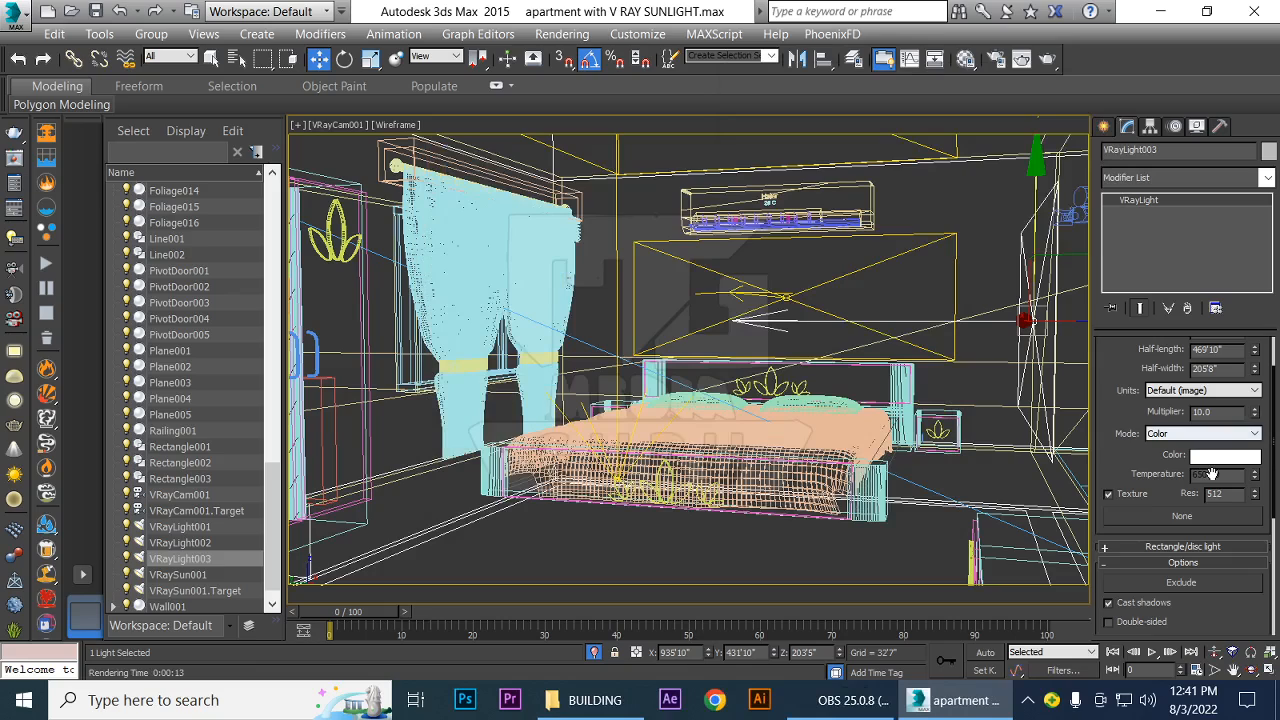
Set VRayLight003's multiplier to 200 and render the camera view again
drag(1217, 412, 1138, 411)
text(200)
key(Return)
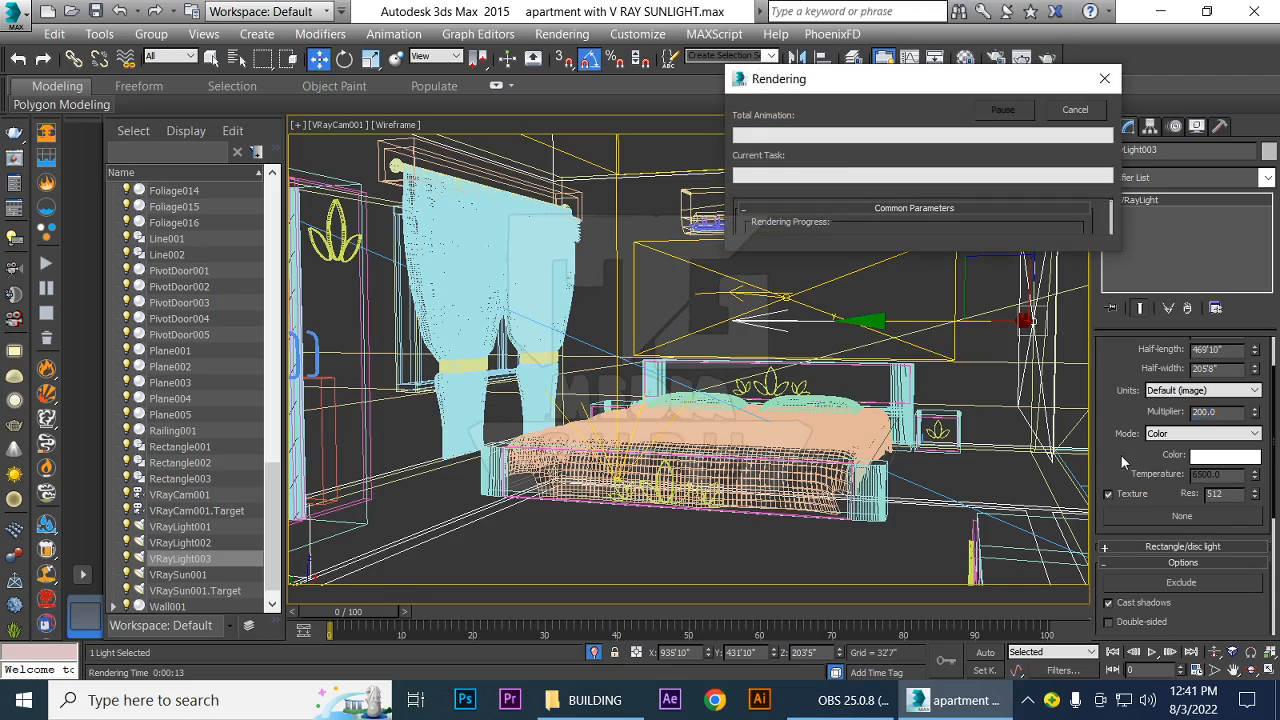
key(shift+q)
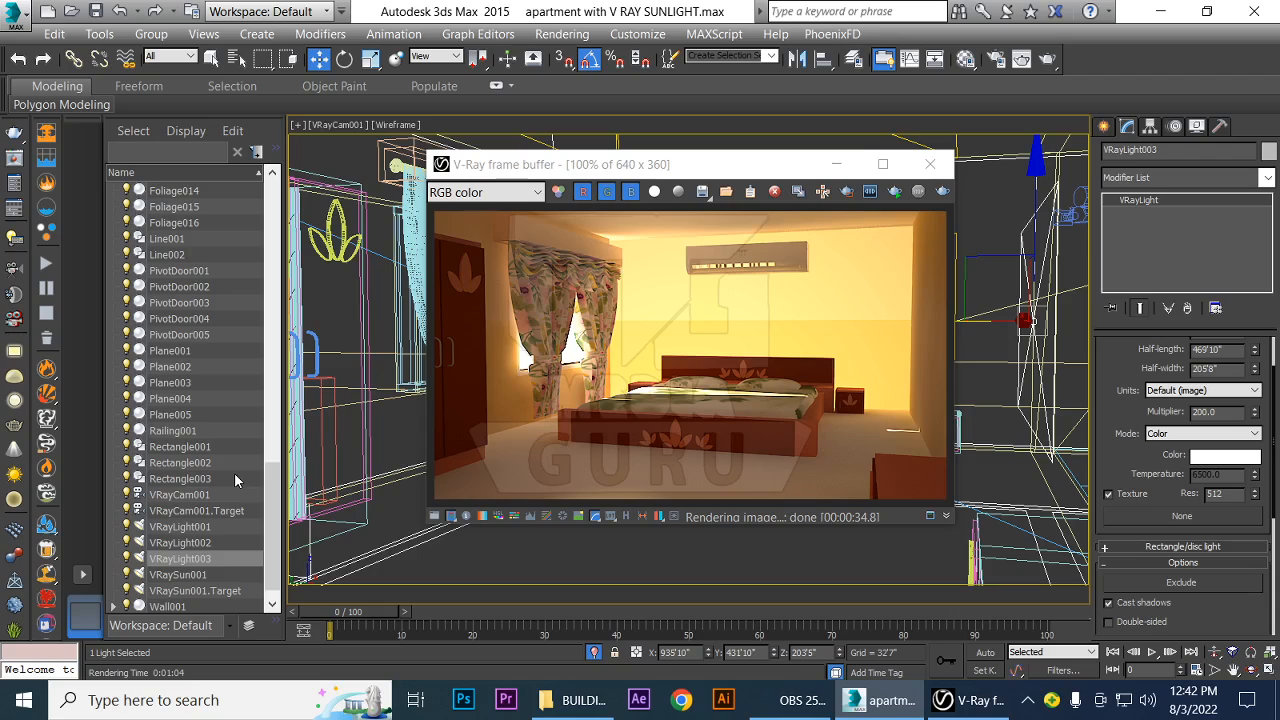
Rename VRayLight001 as ROOF LIGHT
scroll(263, 536, down, 1)
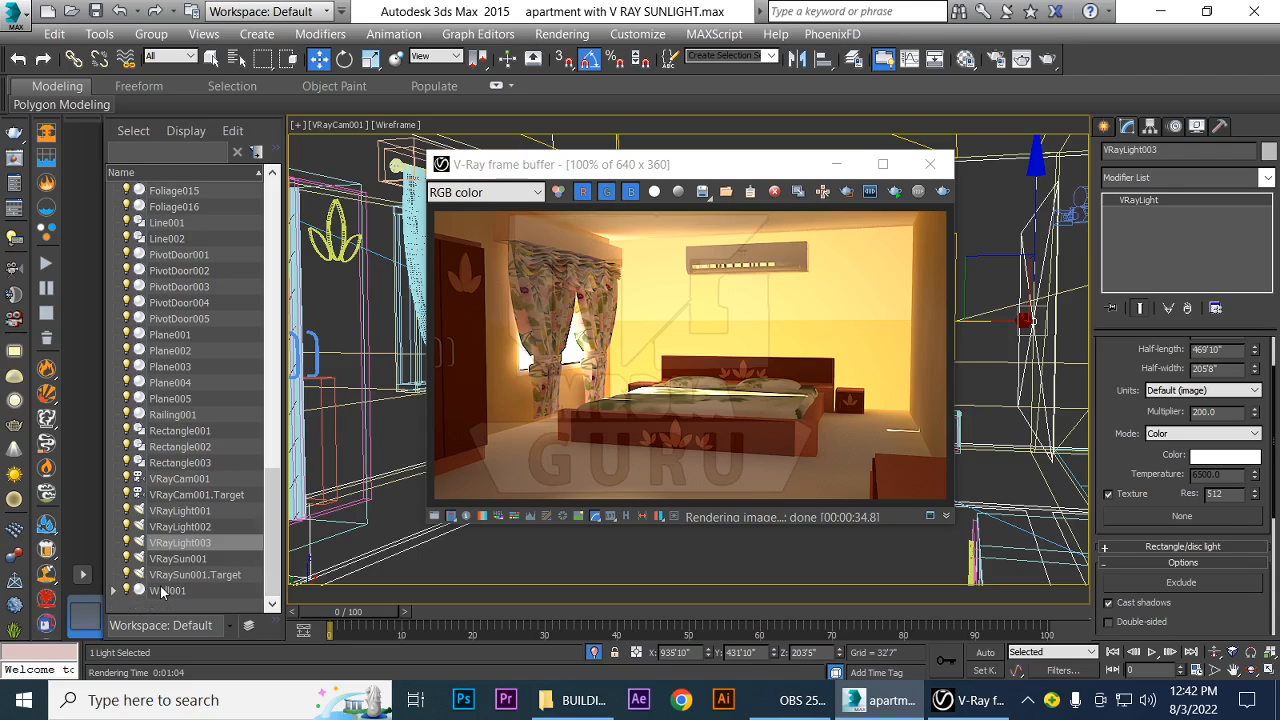
click(186, 511)
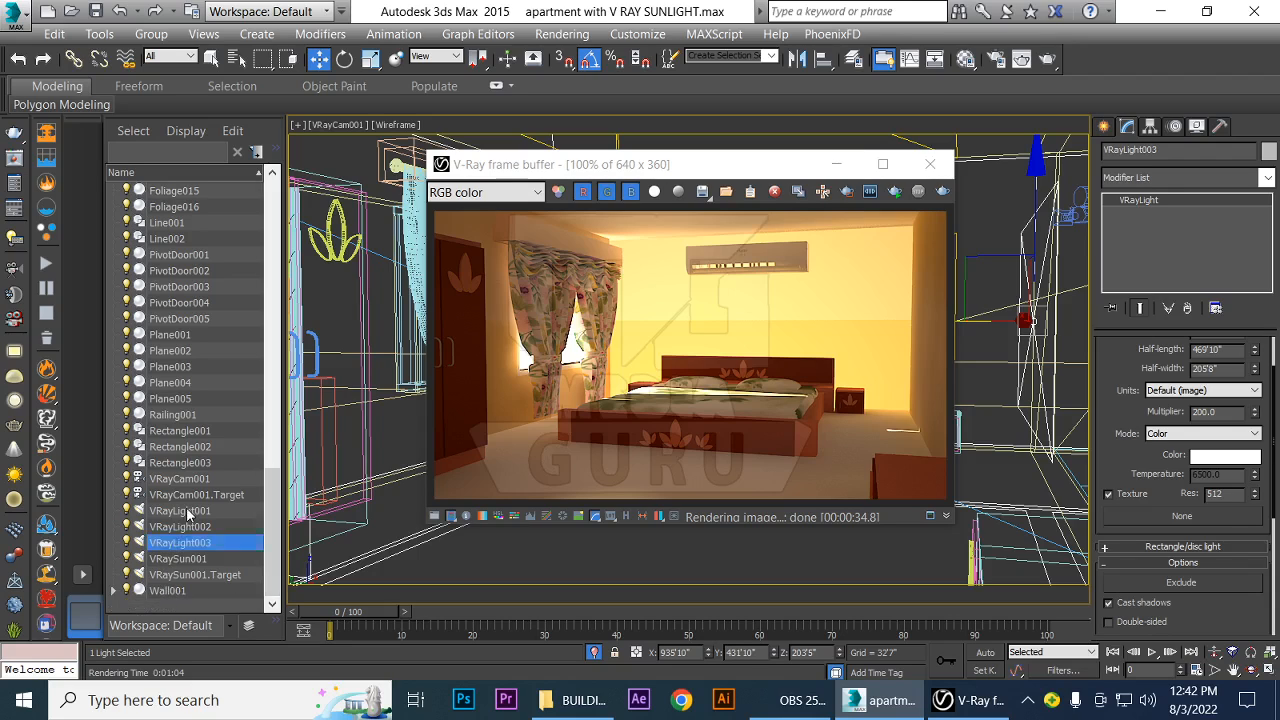
click(1171, 150)
text(ROOF LIGH)
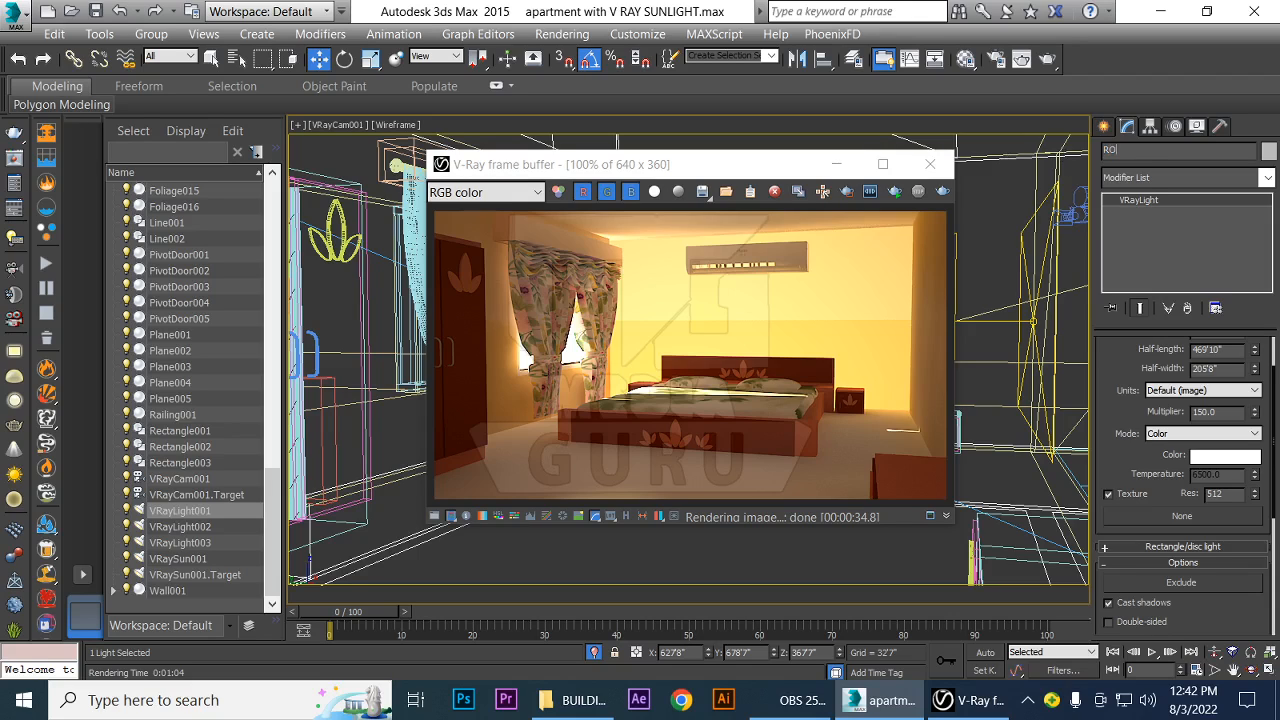
text(T)
key(Return)
Set ROOF LIGHT's multiplier to 600 and start an interactive render of the camera view
double_click(1212, 411)
text(600)
key(Return)
click(895, 195)
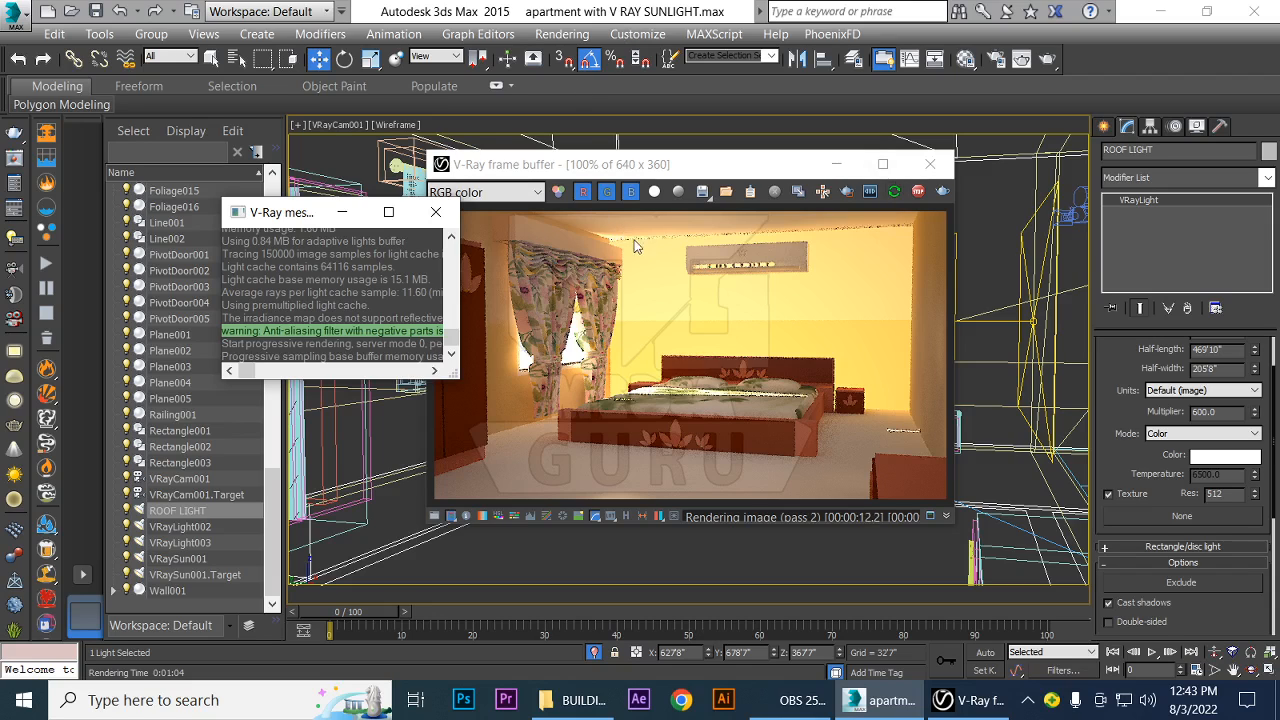
Close the V-Ray frame buffer and messages window, keeping ROOF LIGHT selected
click(436, 212)
click(937, 165)
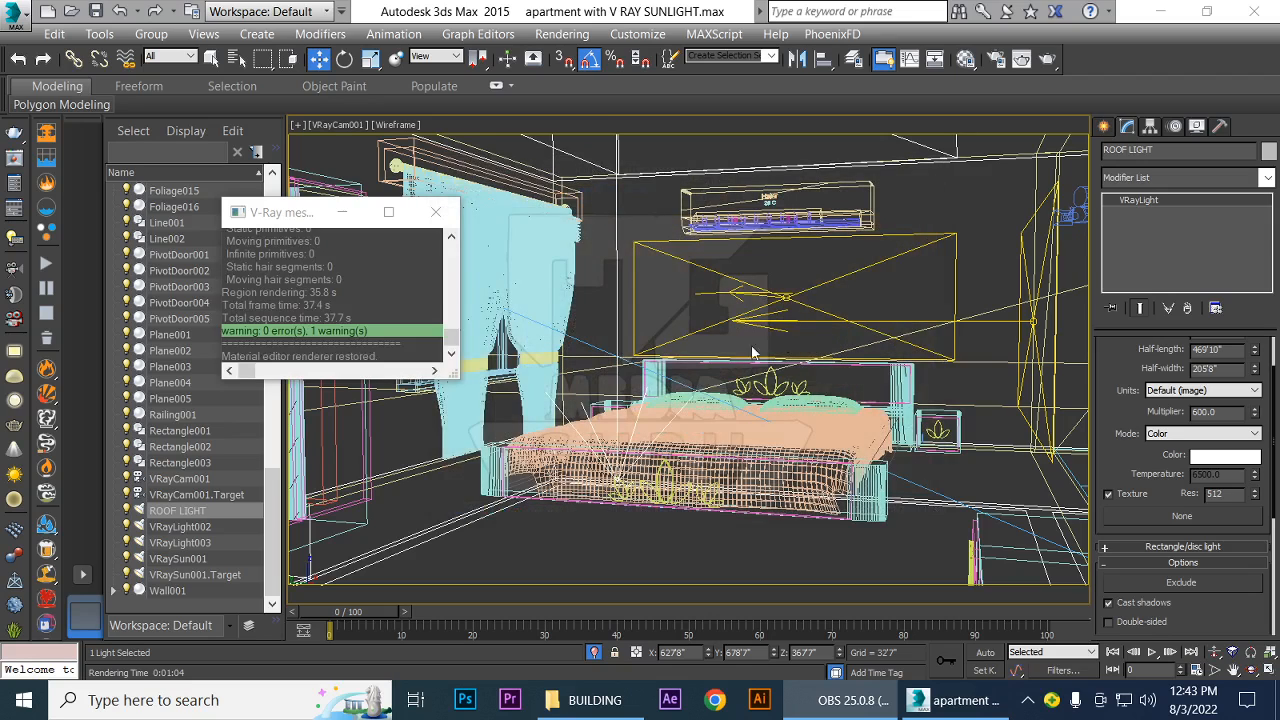
click(167, 525)
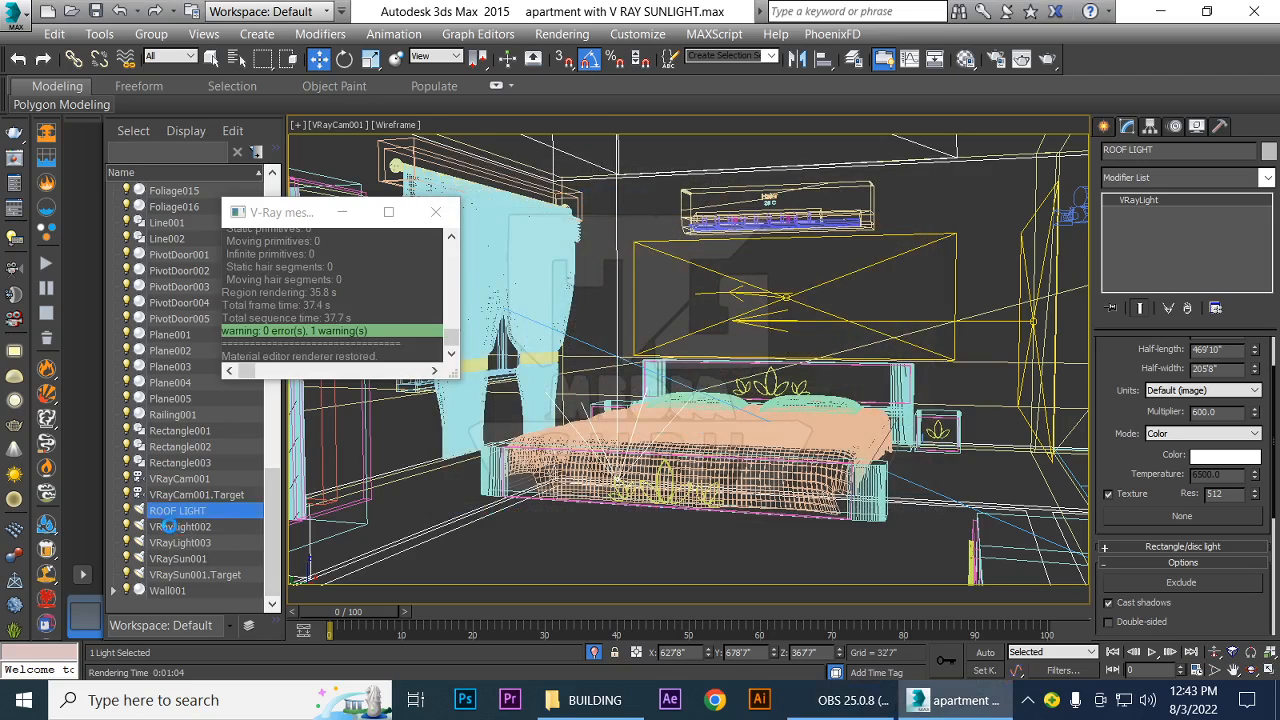
click(168, 513)
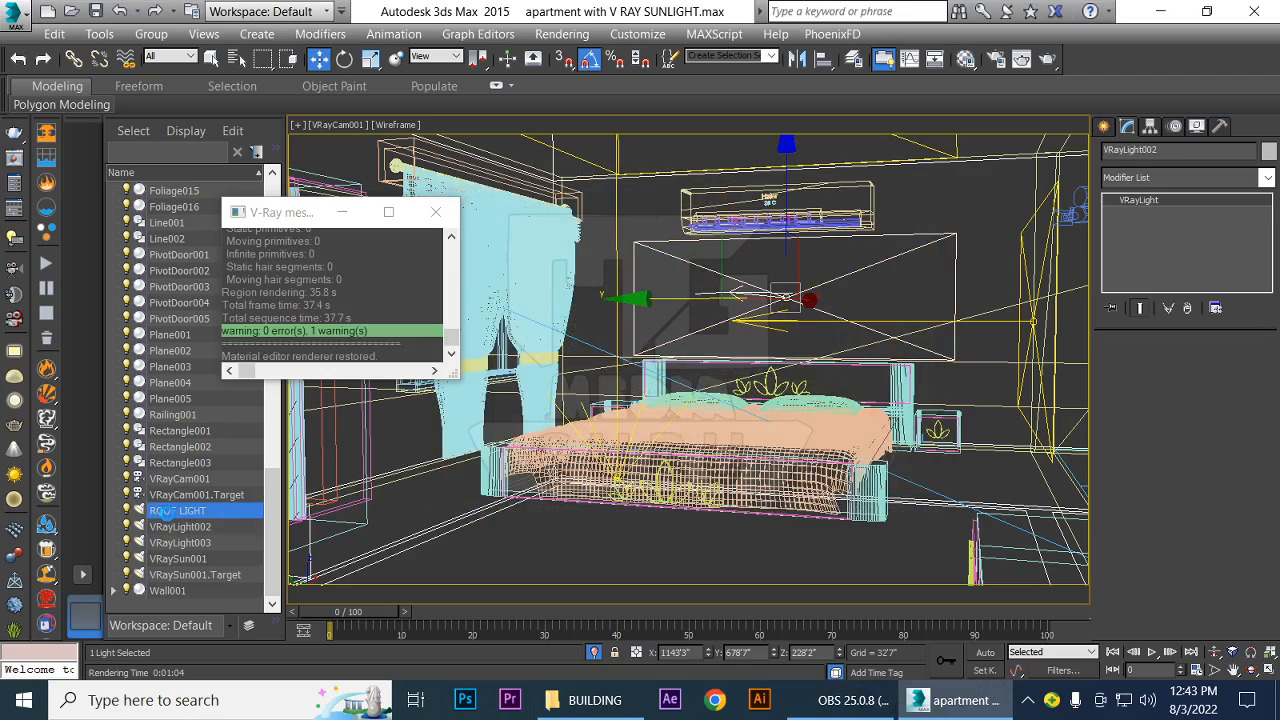
click(435, 212)
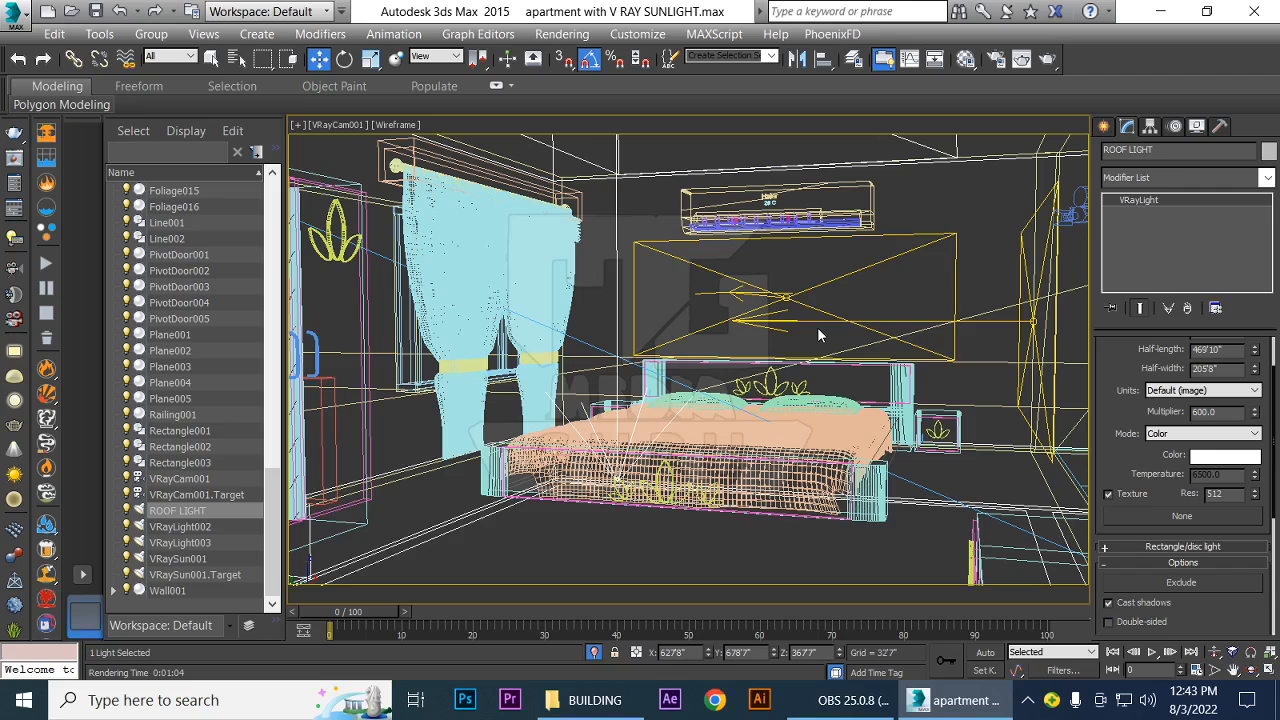
In the left view, raise ROOF LIGHT slightly to about Z 368'6", then return to the VRayCam001 view
key(l)
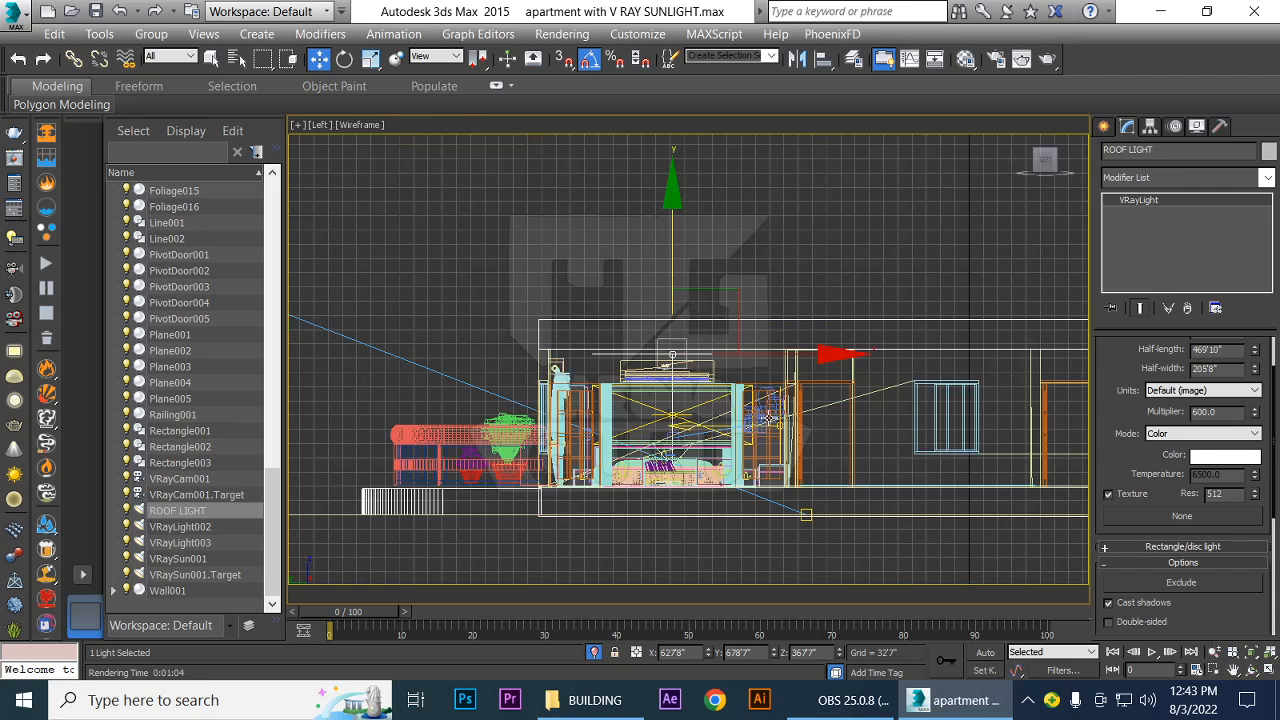
scroll(762, 390, up, 1)
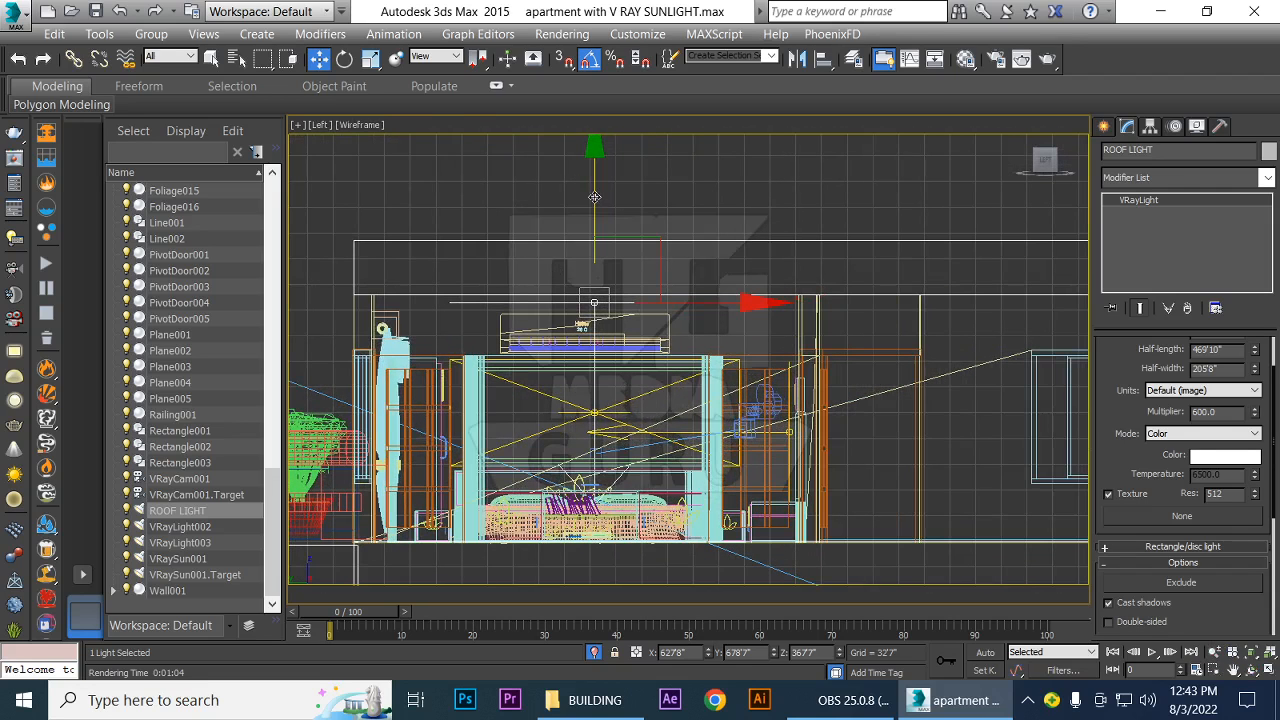
drag(595, 201, 595, 196)
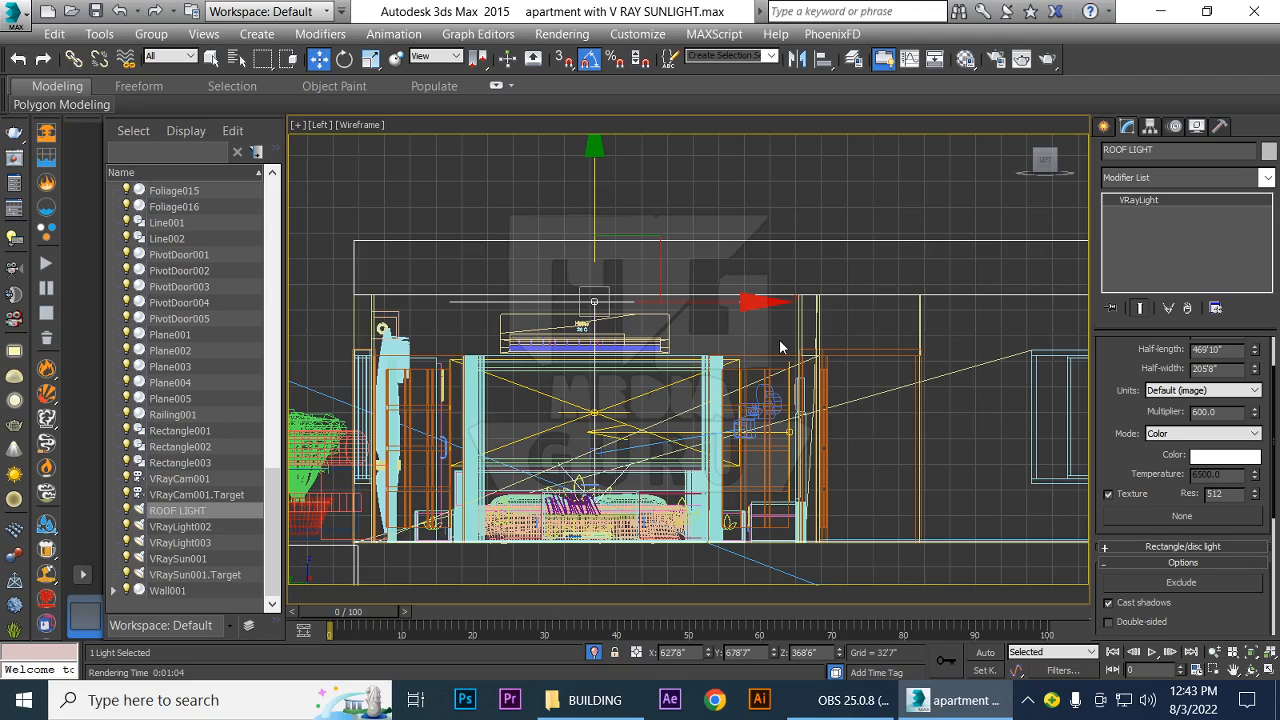
key(c)
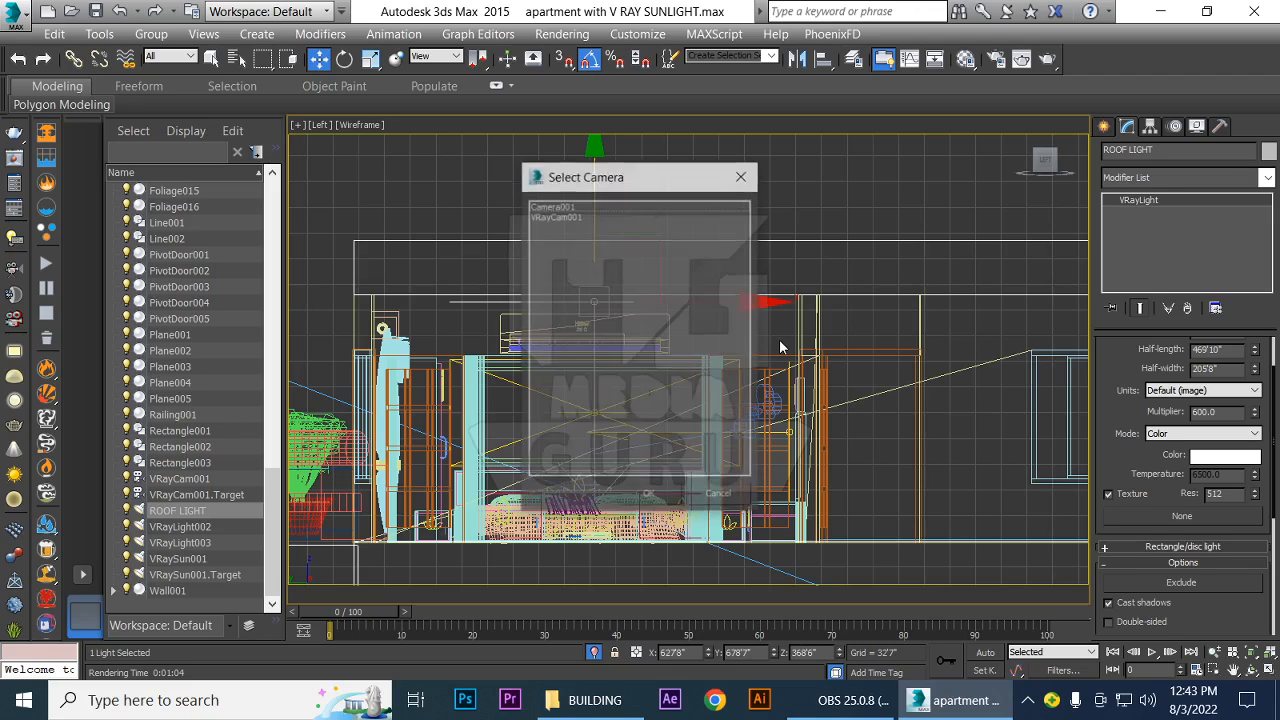
click(564, 217)
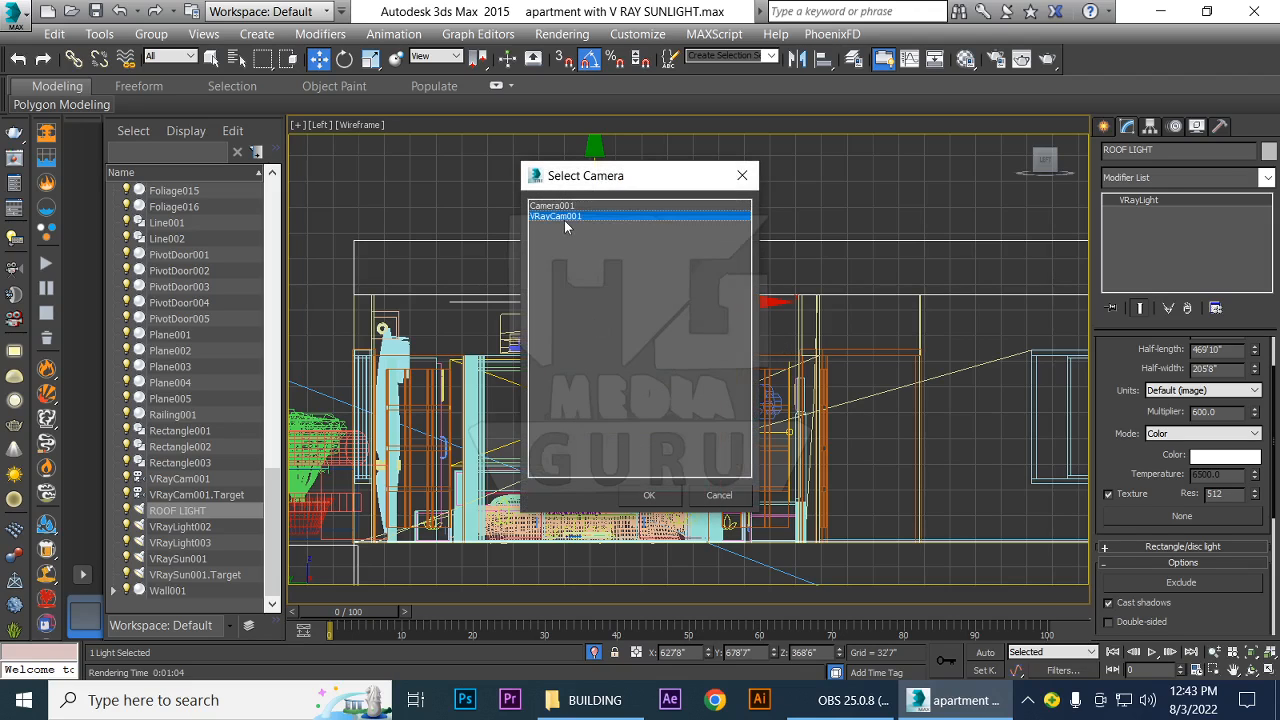
click(649, 495)
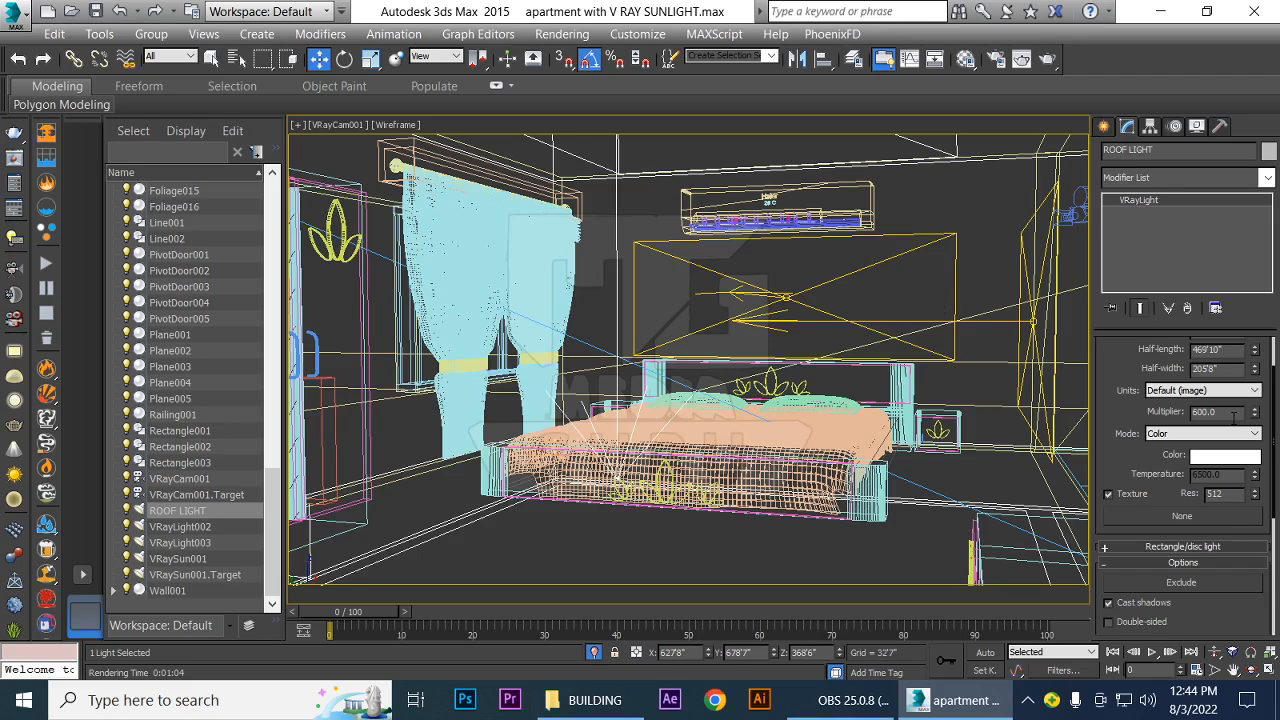
Make an independent copy of VRayLight003 along Y in front of the bed, at about Y 668'3"
click(179, 527)
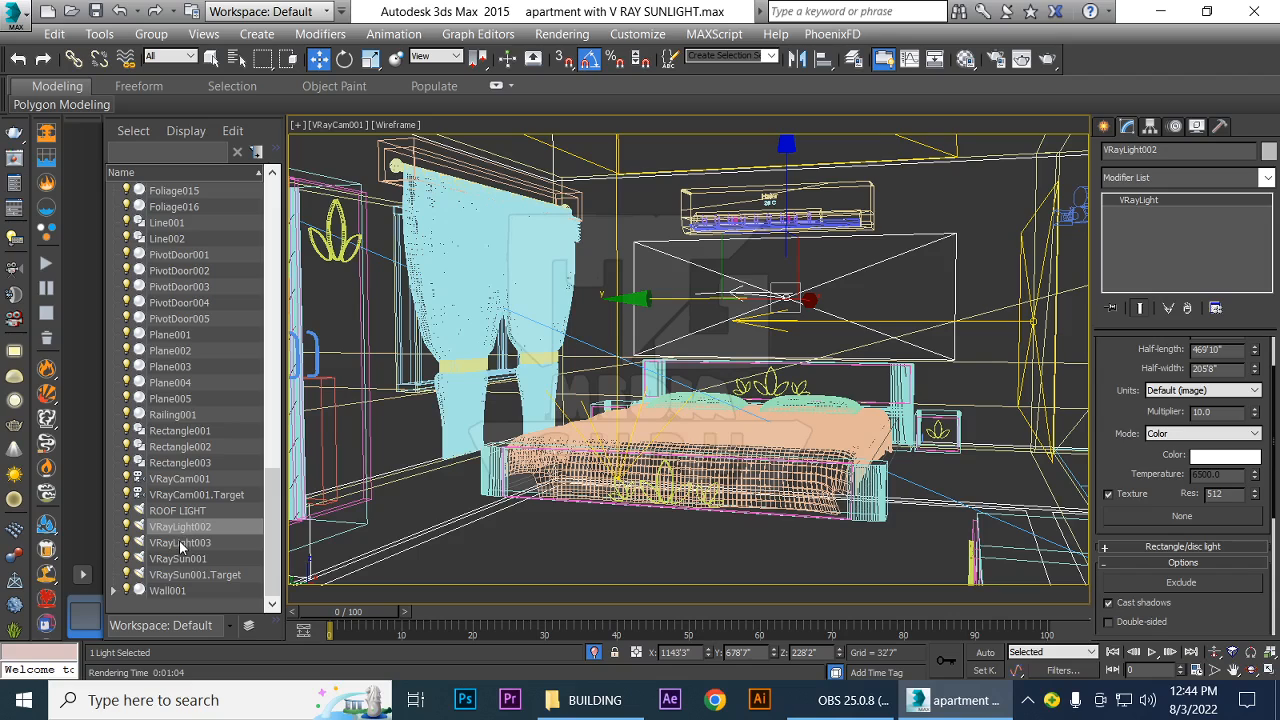
click(179, 543)
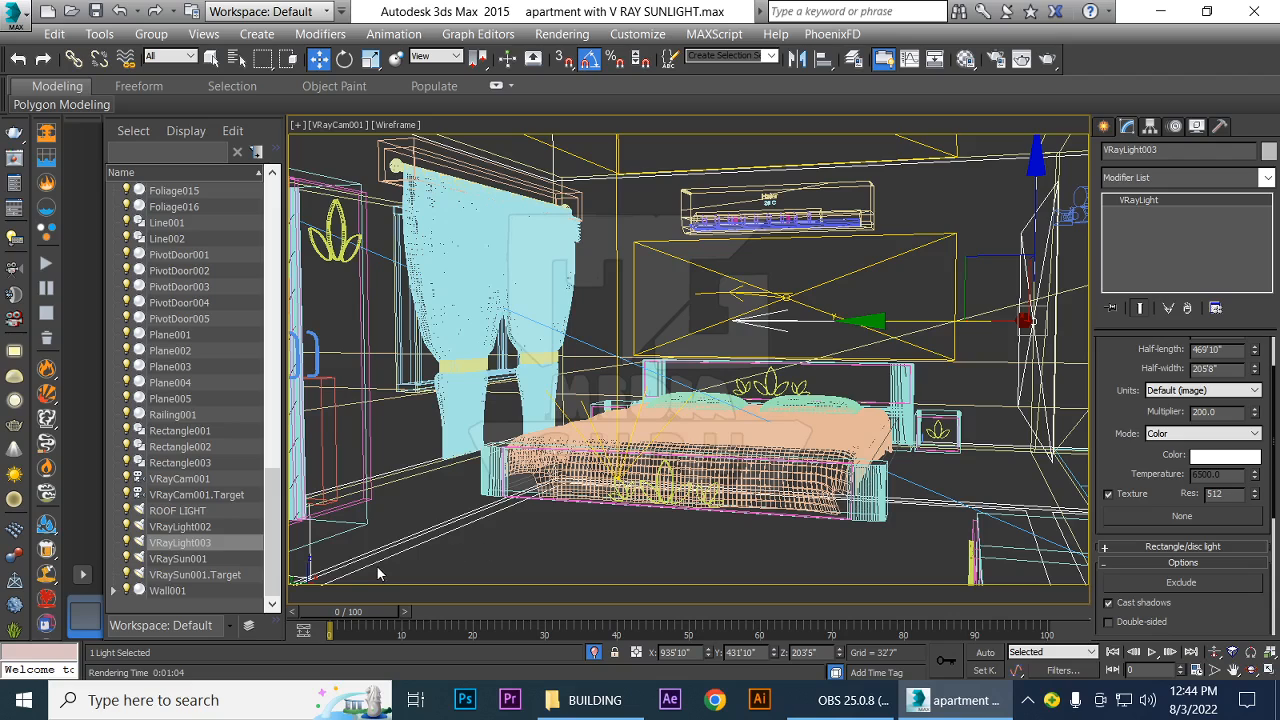
click(174, 526)
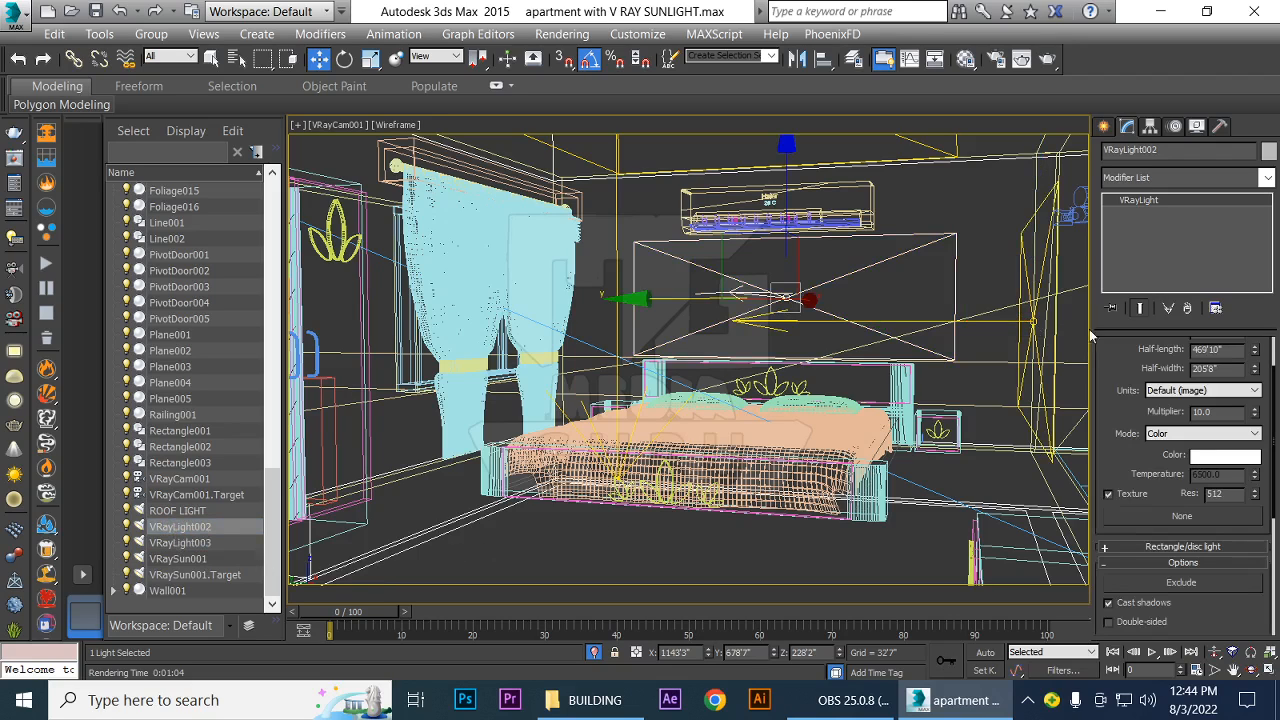
click(181, 542)
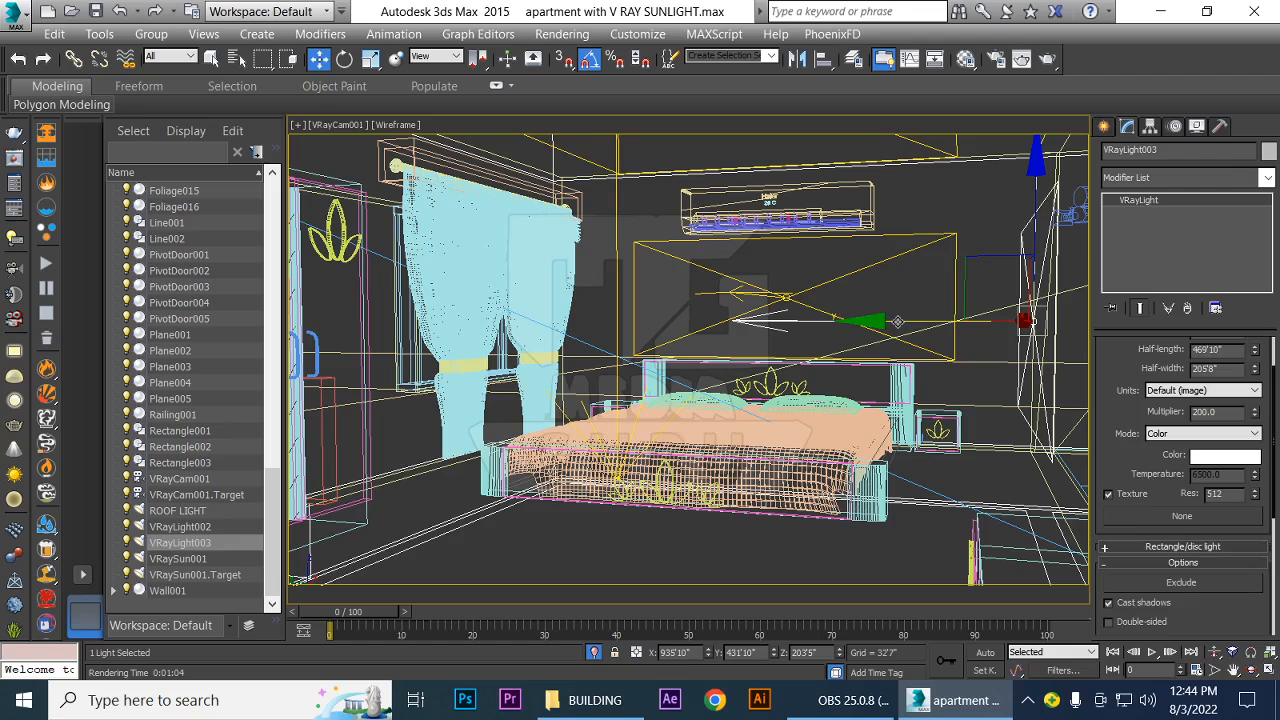
shift+drag(829, 314, 619, 335)
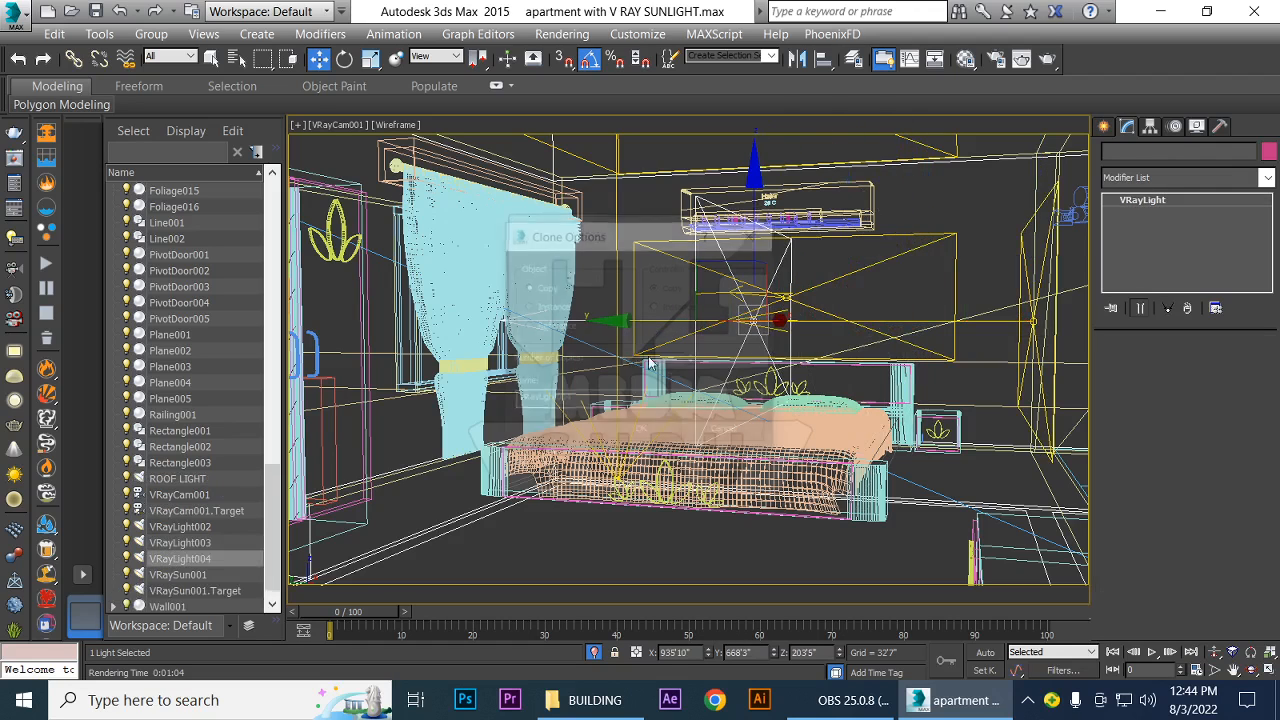
click(628, 433)
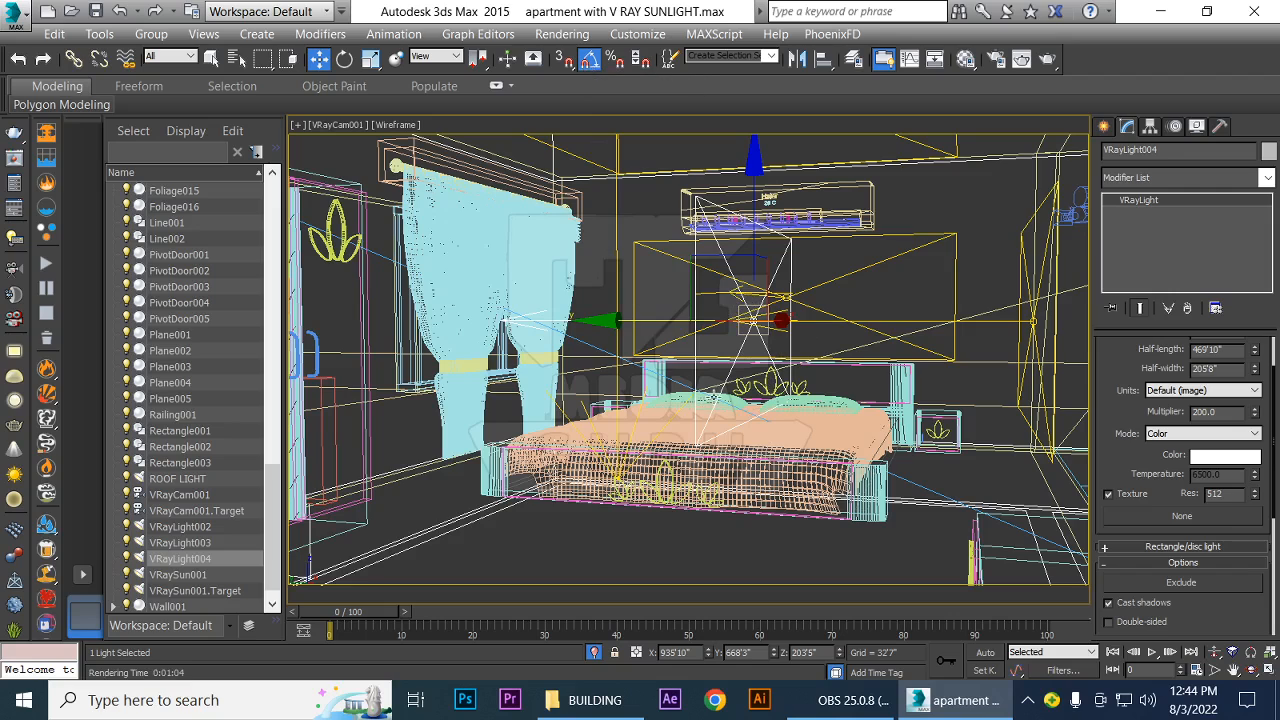
Rotate VRayLight004 by 180° so it points away from the curtained window and into the room
key(e)
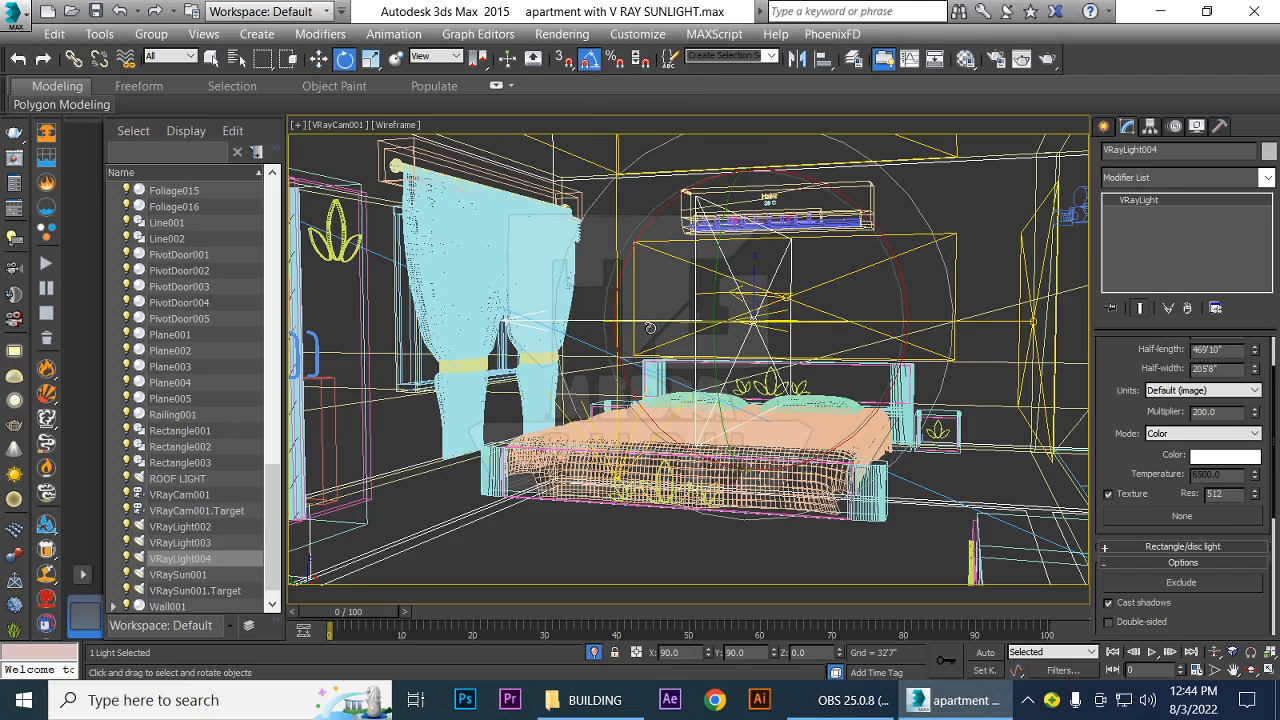
drag(651, 318, 741, 337)
drag(741, 336, 790, 343)
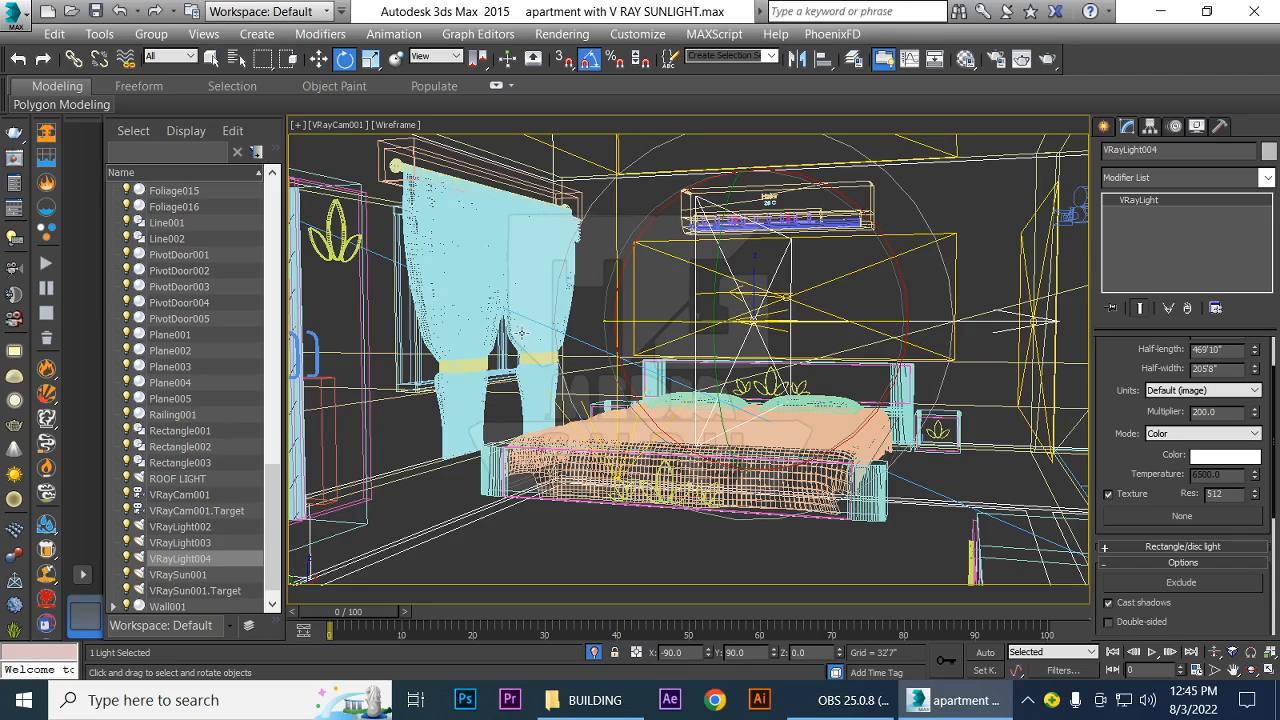
Move VRayLight004 along Y to the curtained window, fine-tuning it in the left view to about Y 954'5"
key(w)
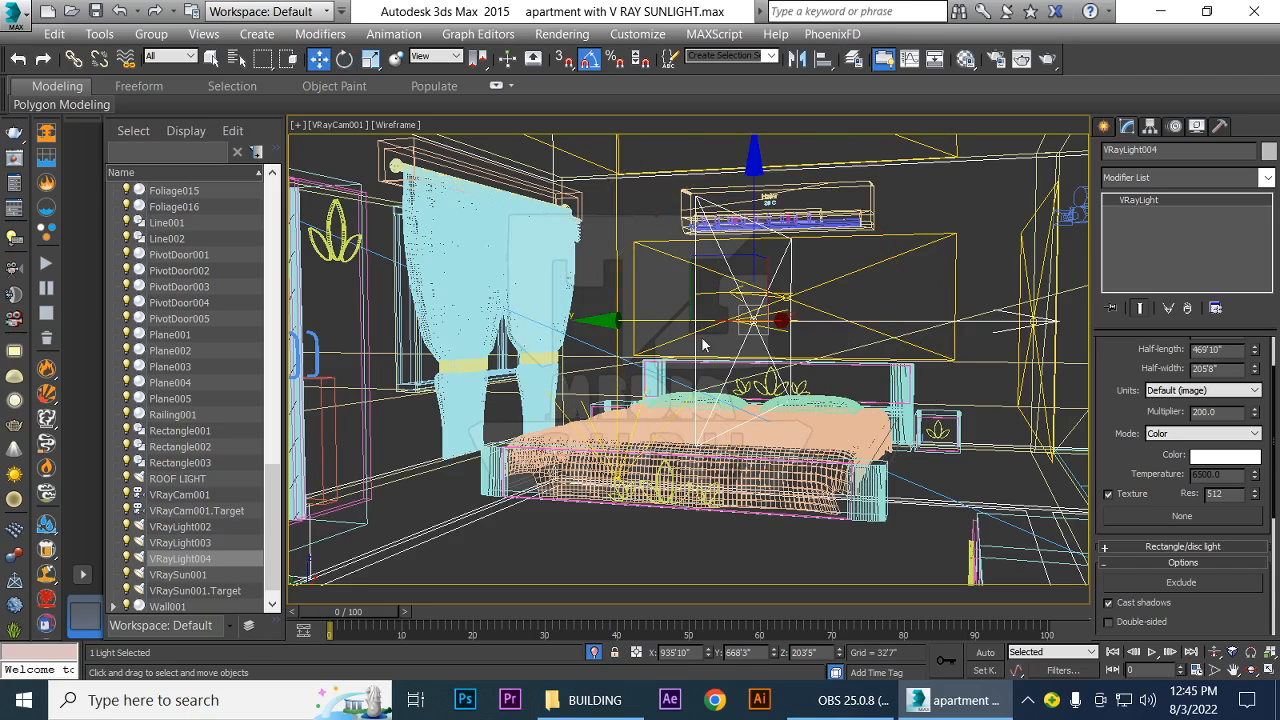
drag(639, 321, 472, 362)
key(l)
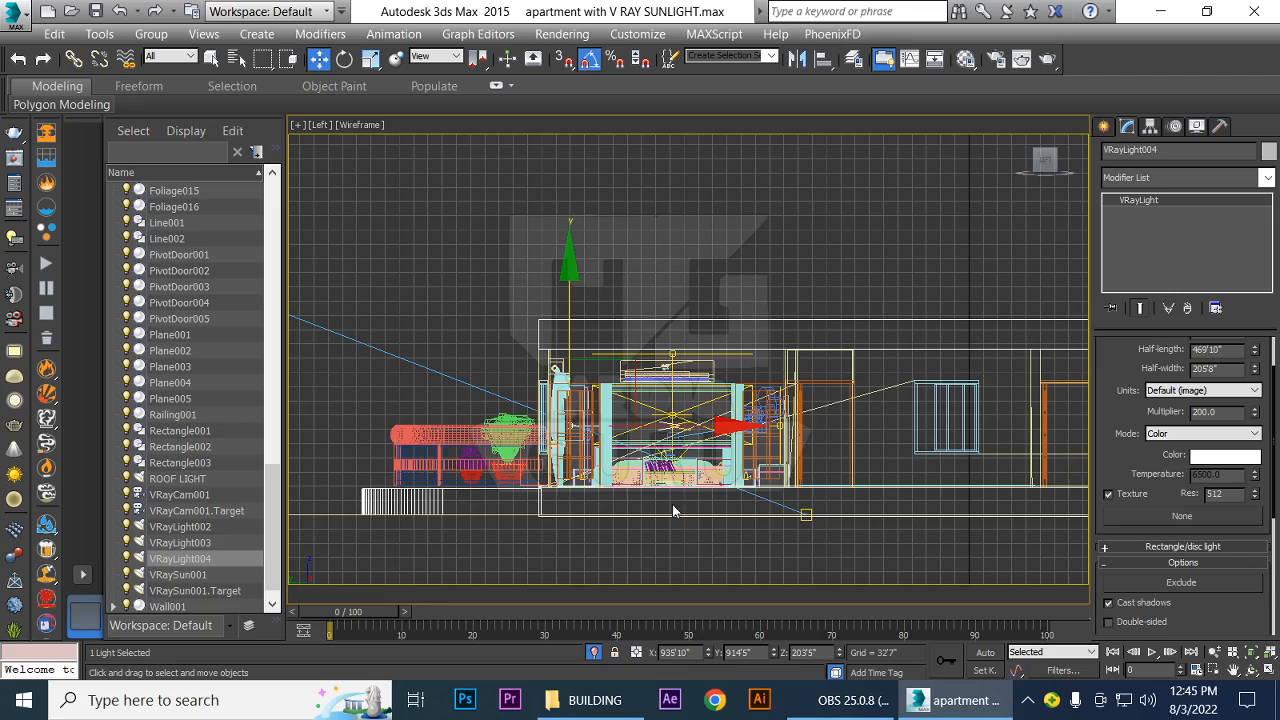
scroll(538, 475, up, 3)
middle_drag(538, 475, 654, 475)
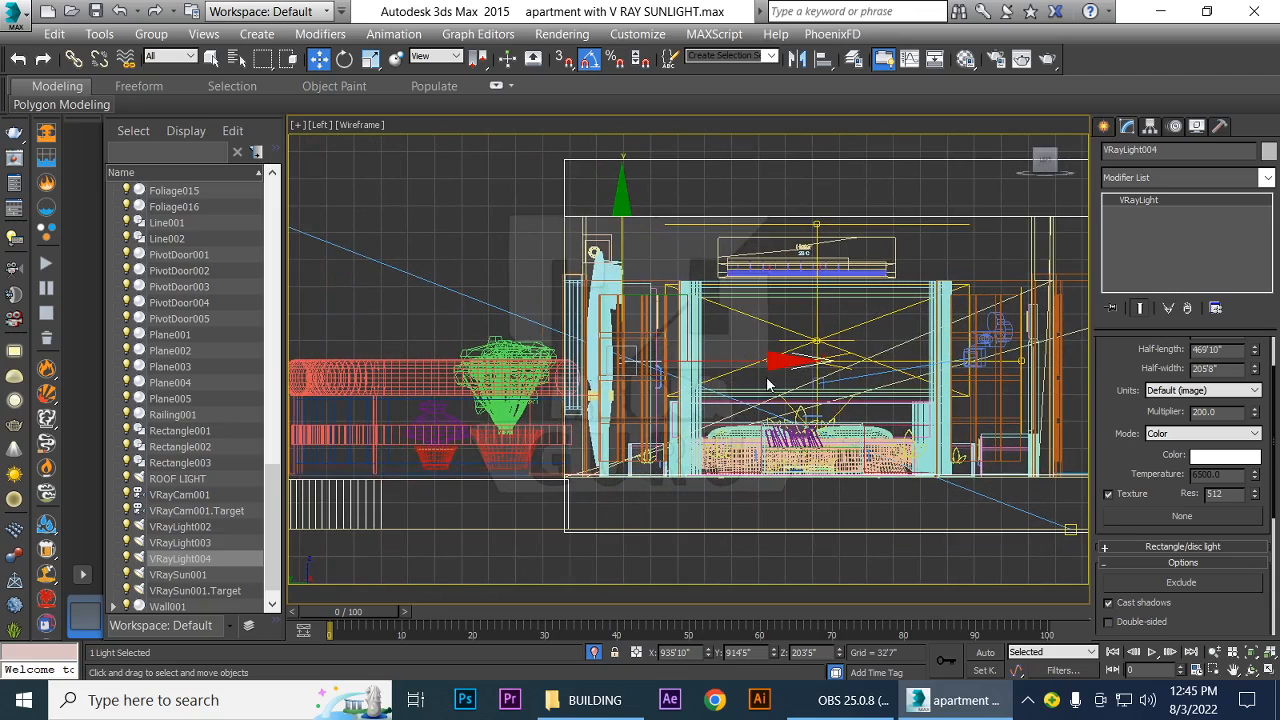
drag(779, 362, 733, 372)
scroll(733, 372, up, 3)
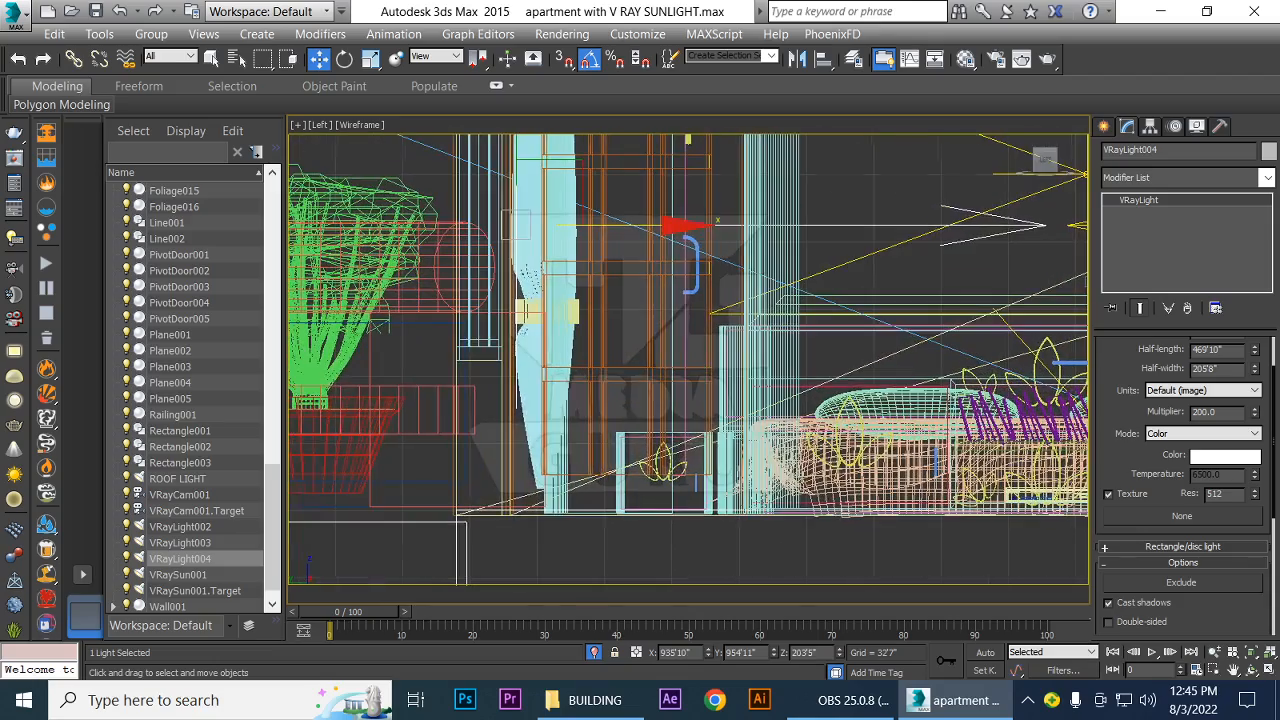
middle_drag(602, 383, 668, 601)
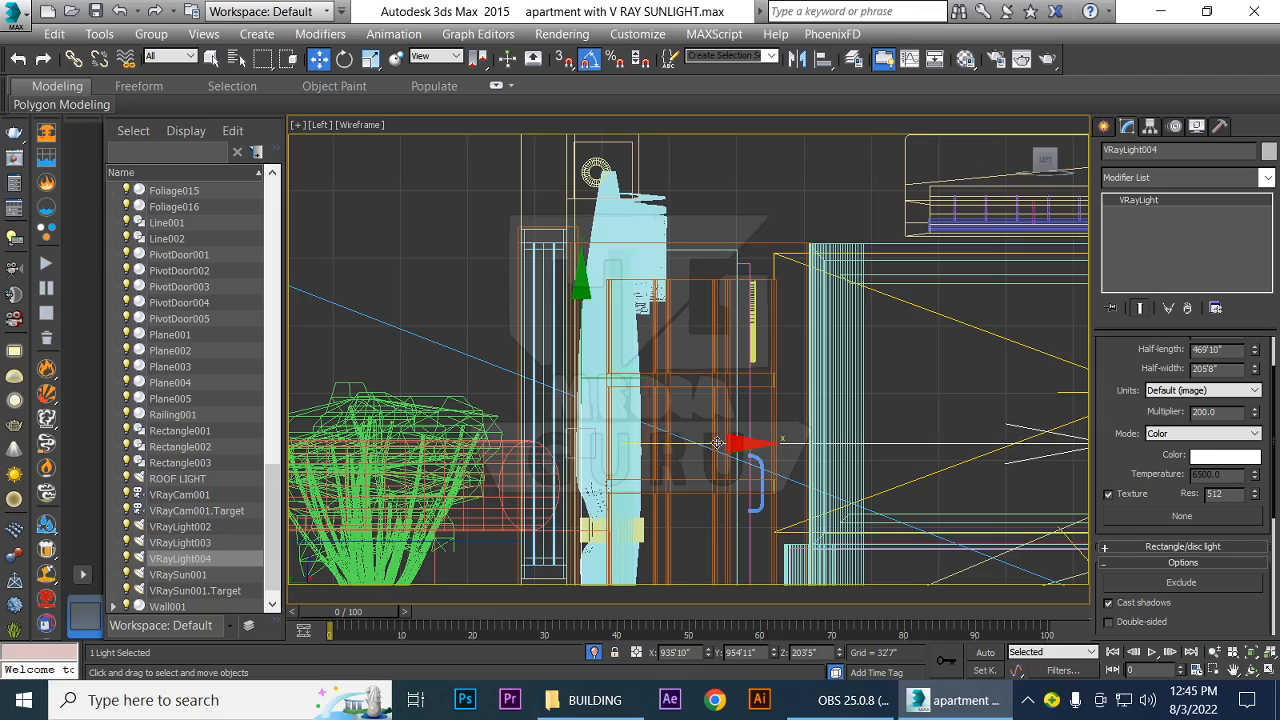
drag(717, 444, 717, 443)
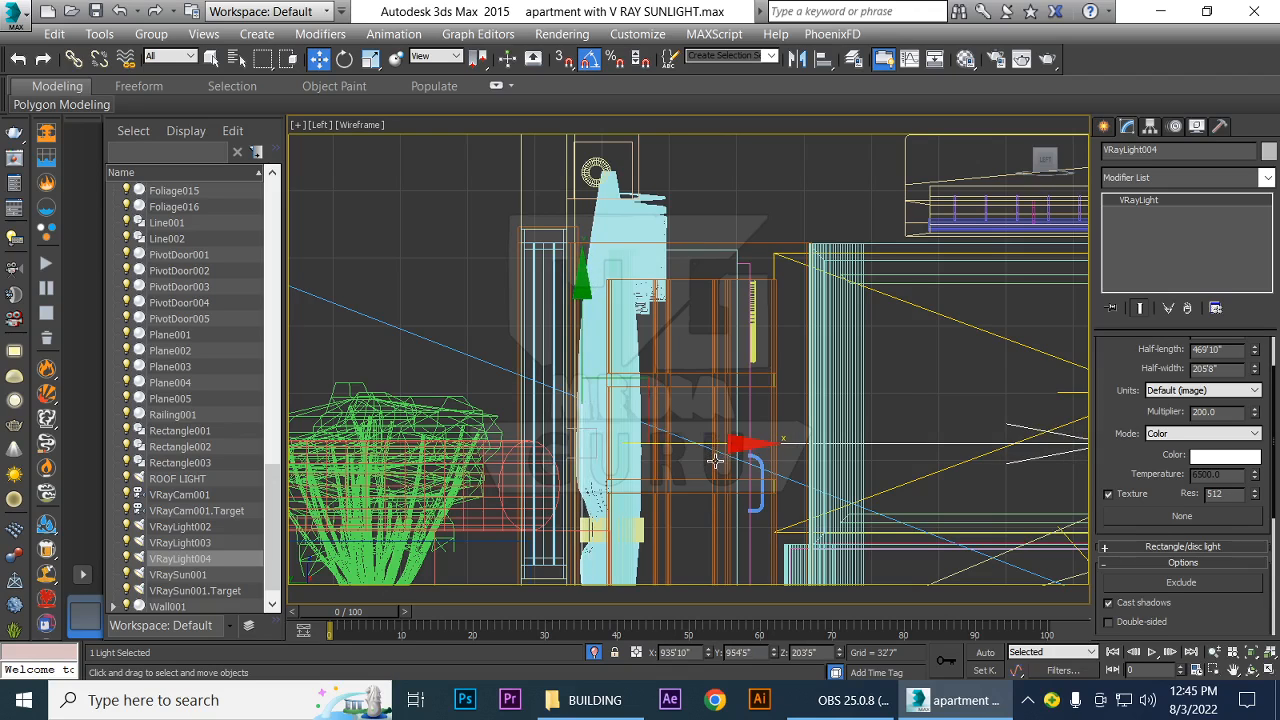
In the front view, narrow VRayLight004 and reduce its height to about 67% to match the window opening
key(f)
scroll(737, 488, up, 3)
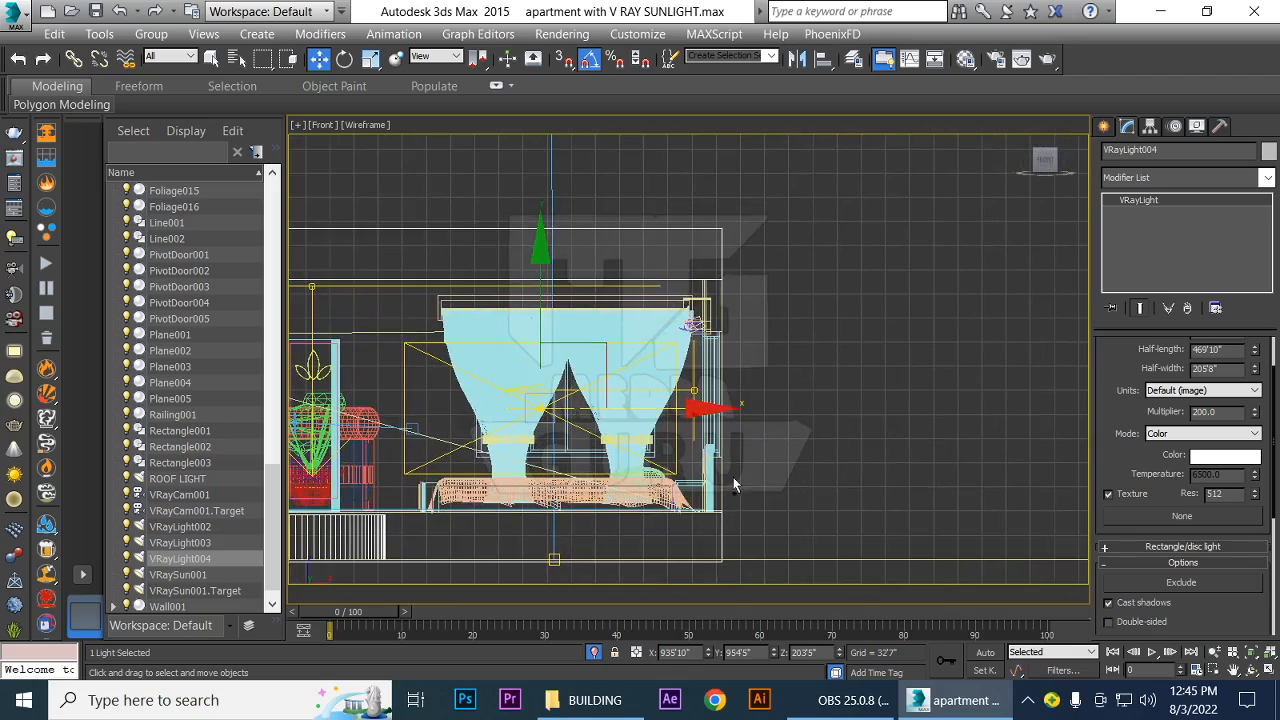
drag(758, 391, 746, 392)
key(r)
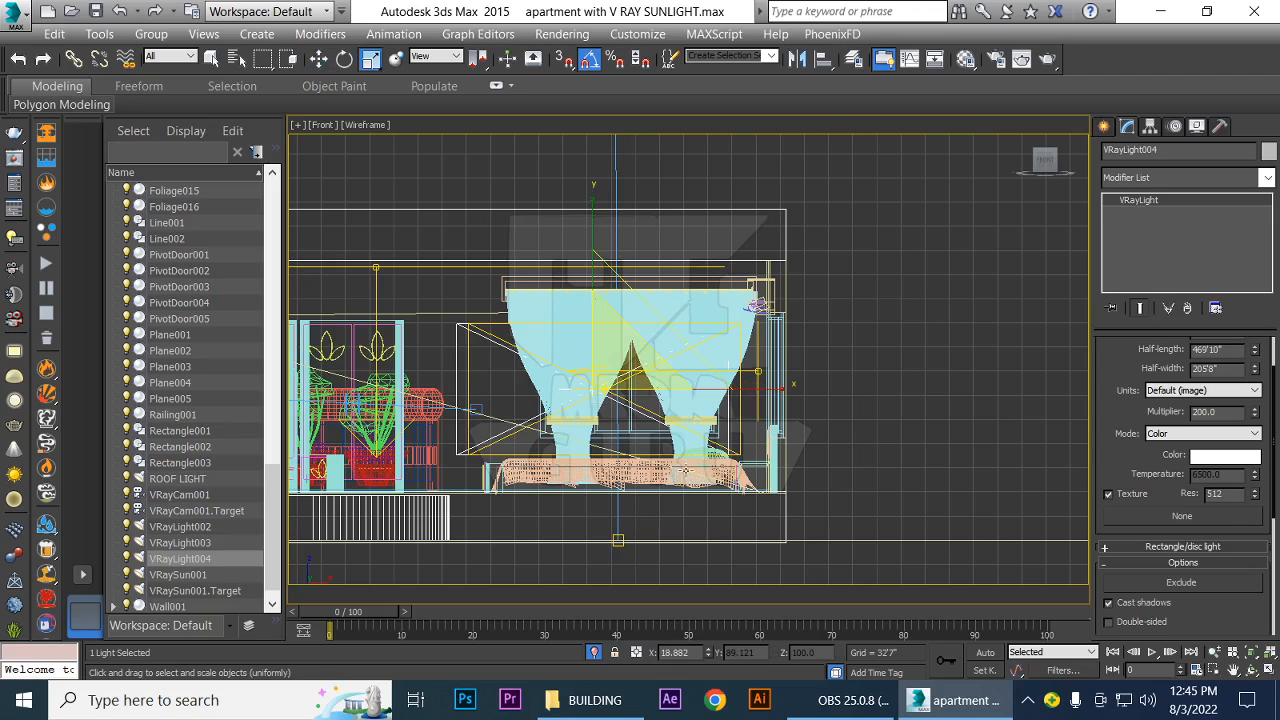
drag(779, 396, 729, 403)
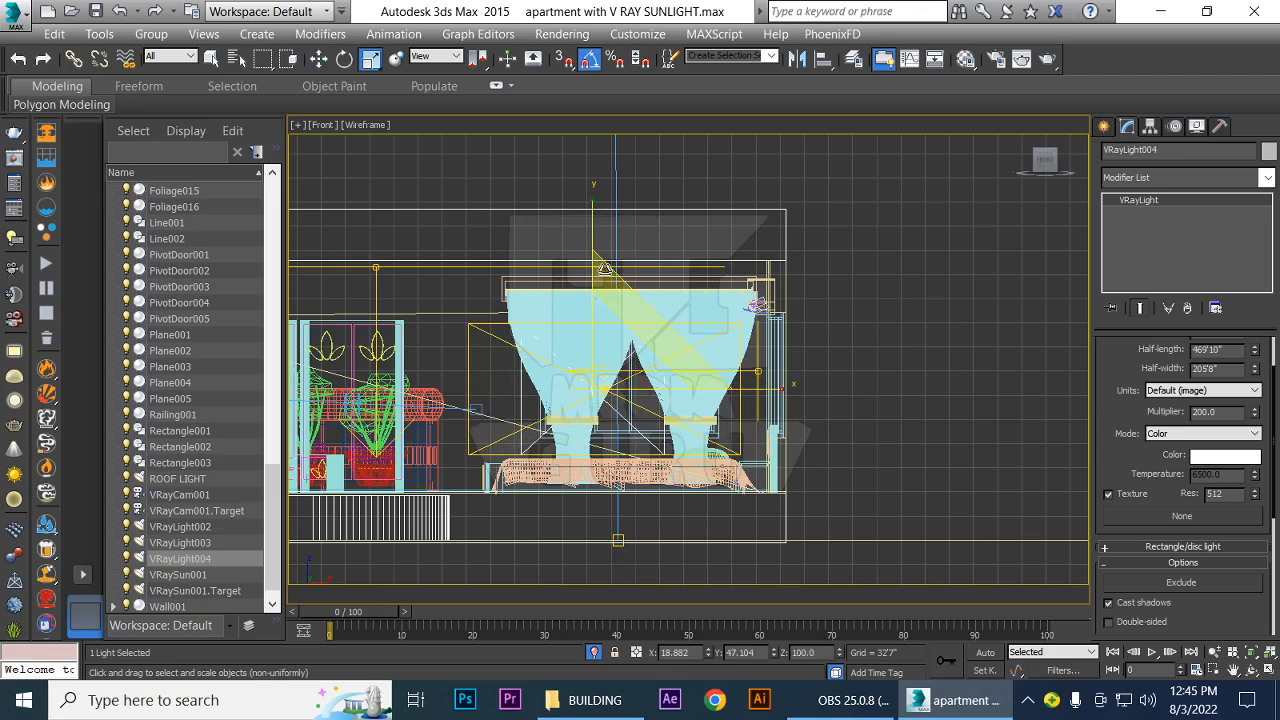
drag(594, 203, 595, 234)
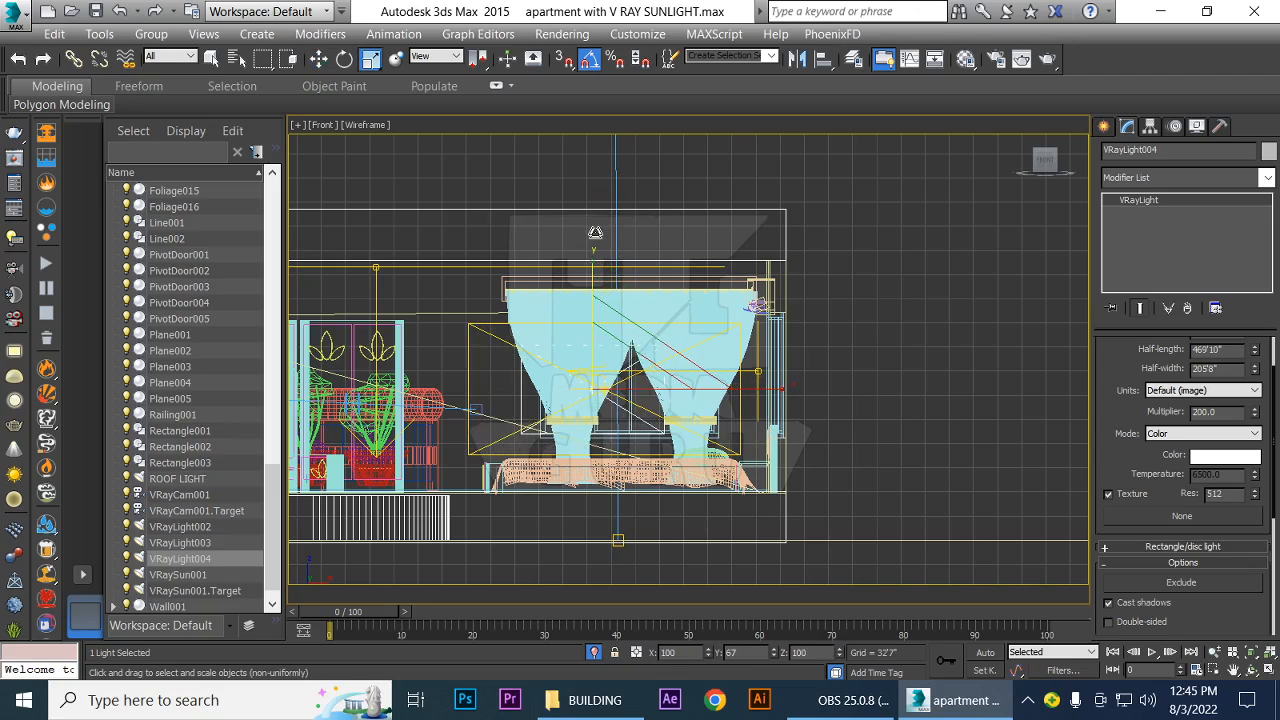
Centre VRayLight004 on the window at about X 970'8" and widen it slightly
key(w)
drag(762, 406, 788, 400)
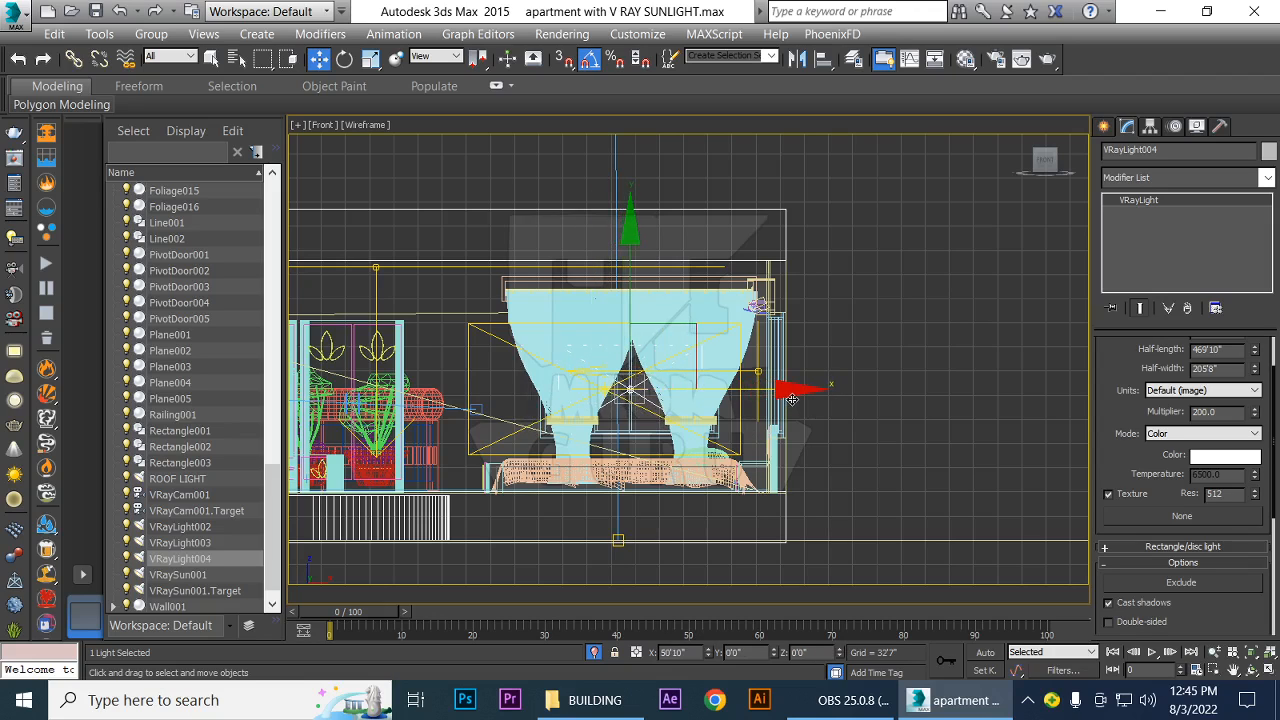
key(r)
drag(816, 391, 828, 397)
In the top view, shift VRayLight004 slightly into the room to about Y 948'3", within the curtain
key(t)
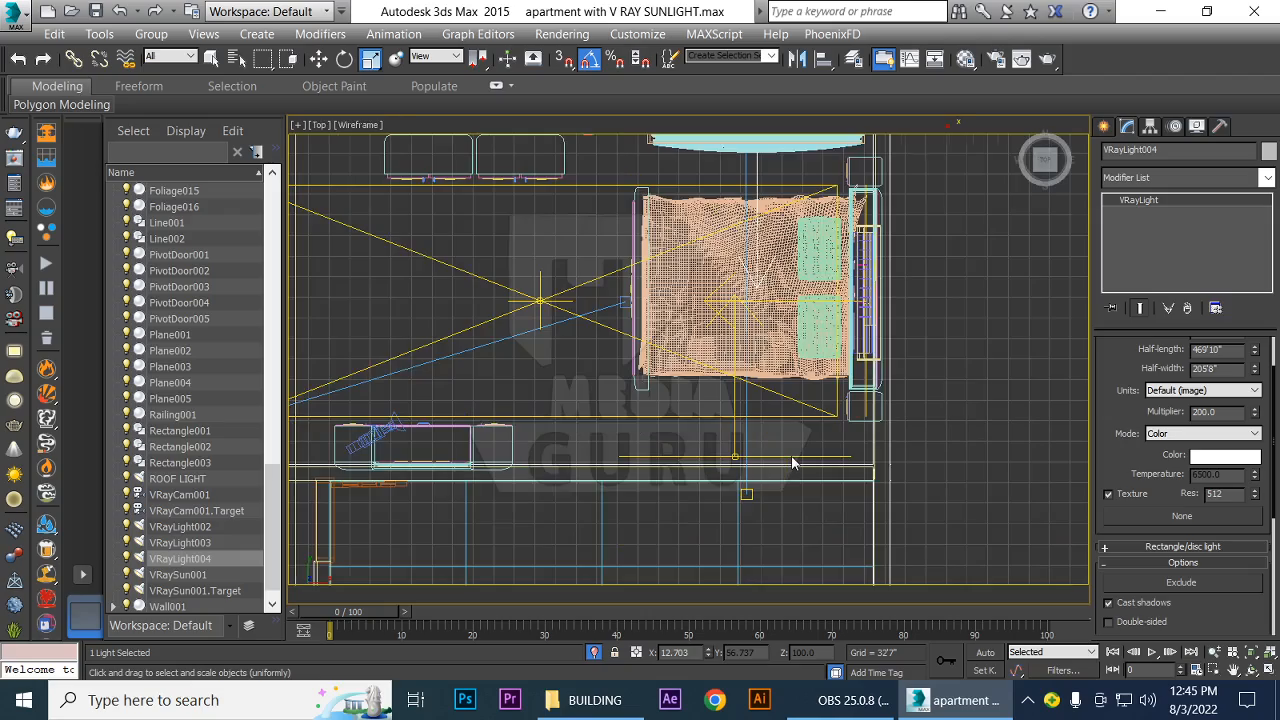
middle_drag(564, 429, 656, 562)
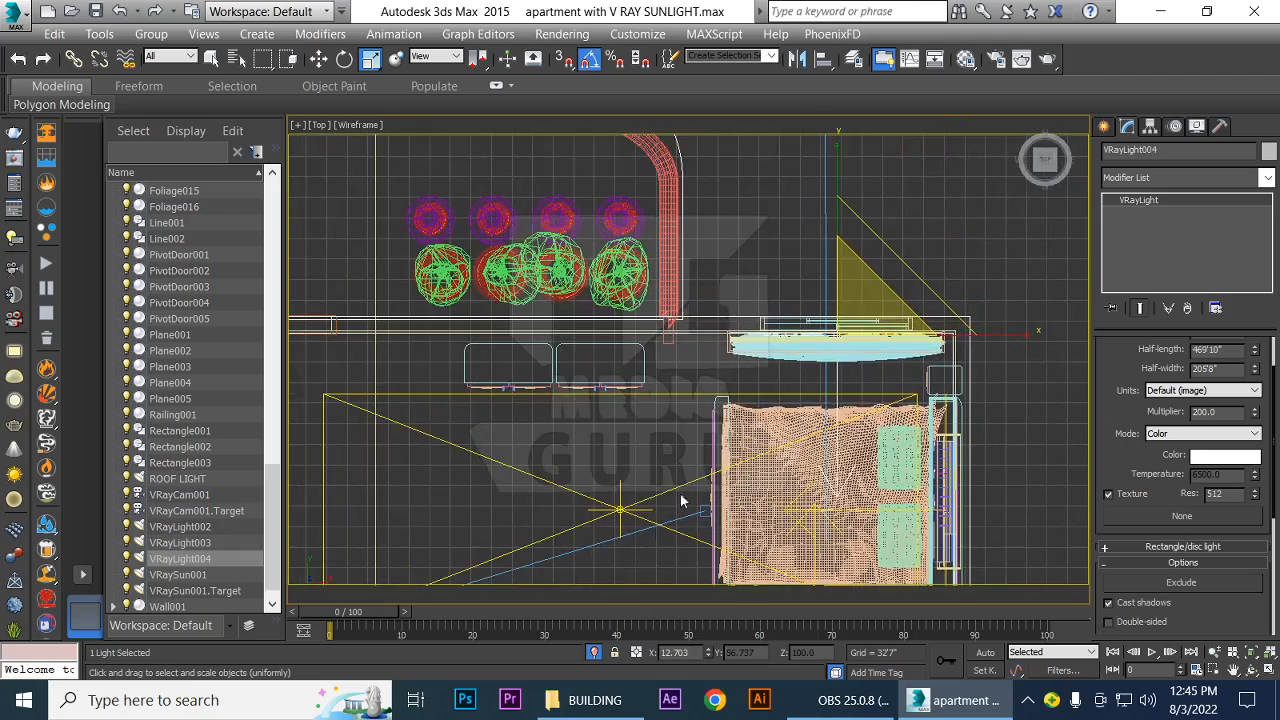
scroll(716, 424, up, 6)
middle_drag(742, 449, 552, 478)
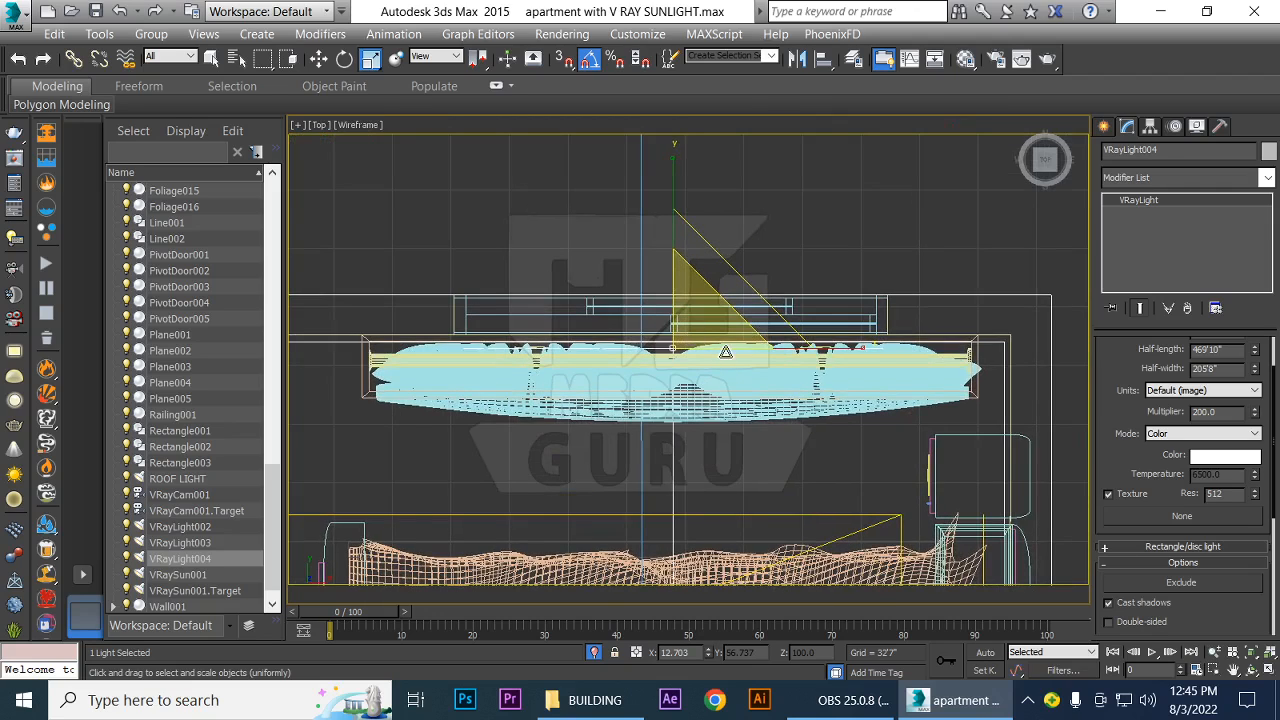
key(w)
mouse_move(674, 218)
mouse_down()
mouse_move(680, 198)
mouse_move(683, 228)
mouse_up()
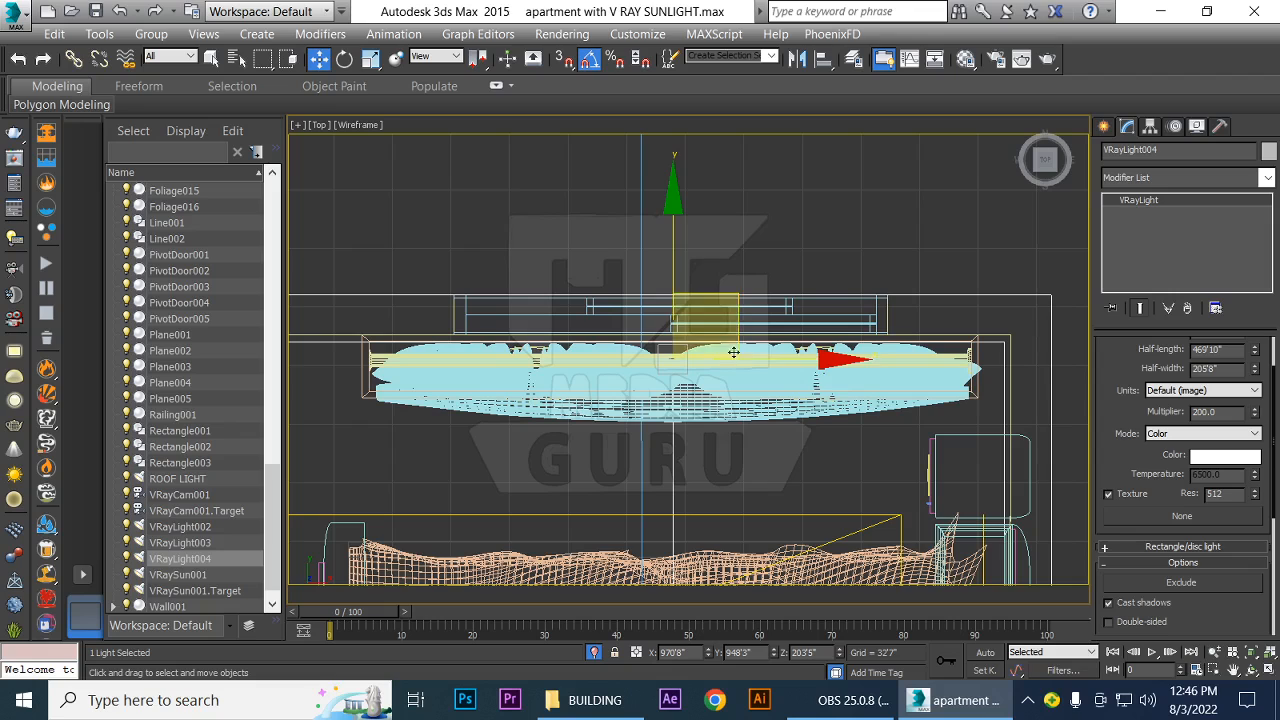
Return to the VRayCam001 view, run a test render, and stop it to select VRayLight002
key(c)
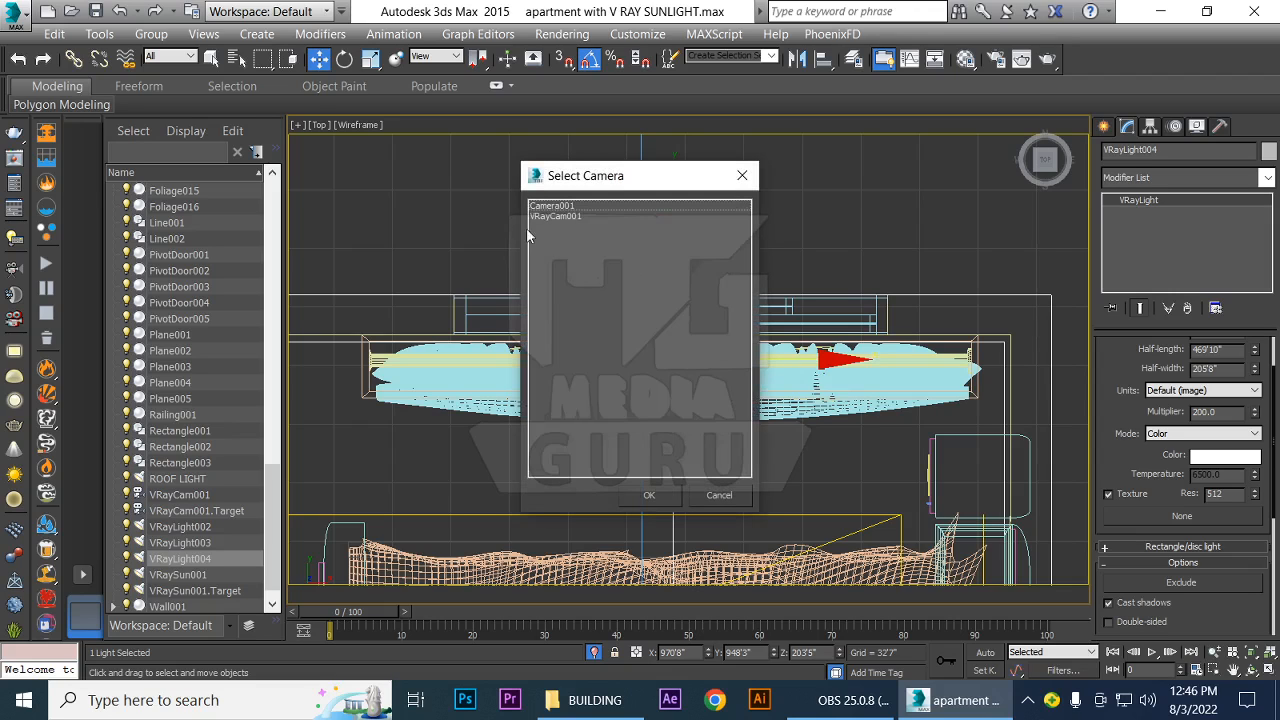
click(553, 217)
click(652, 496)
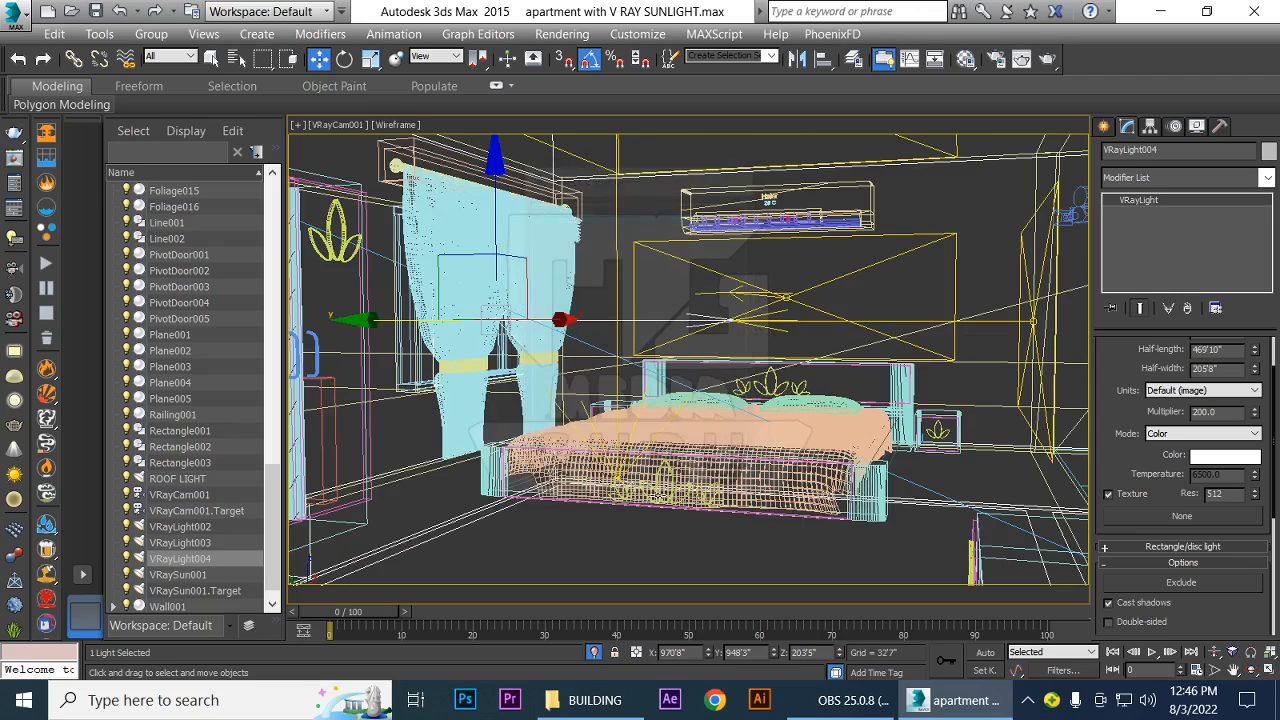
key(shift+q)
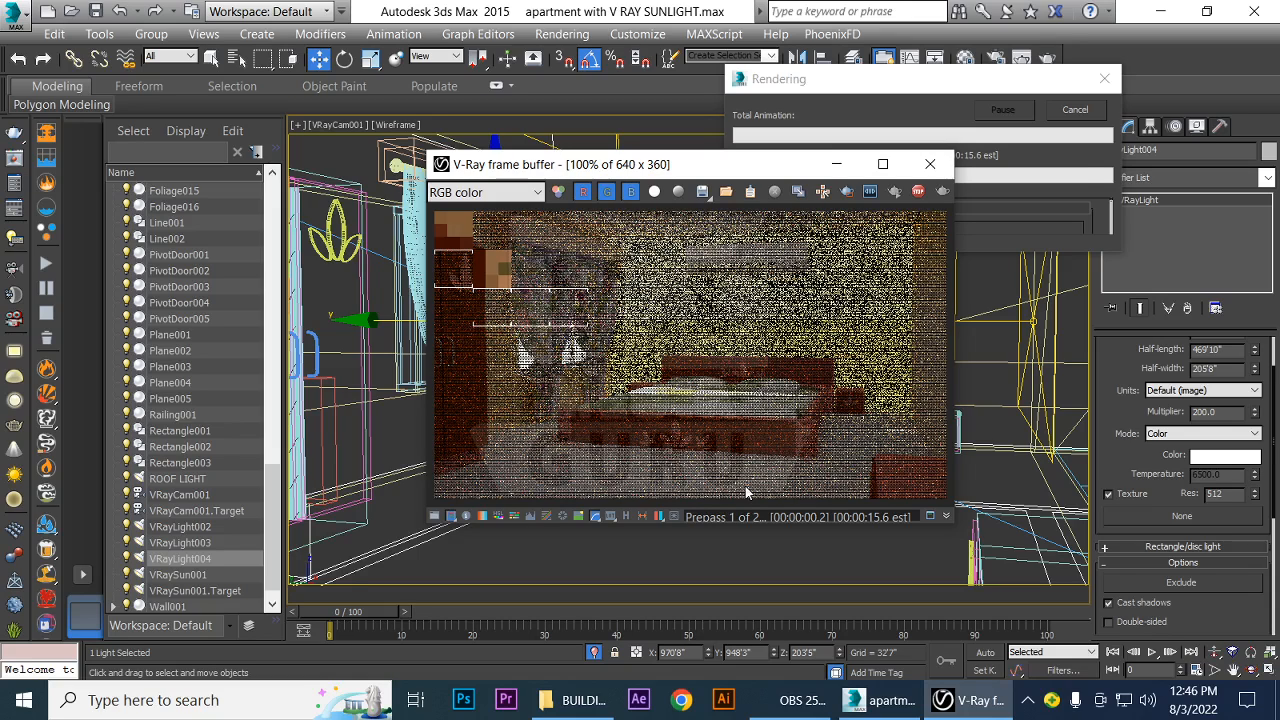
click(918, 193)
click(955, 273)
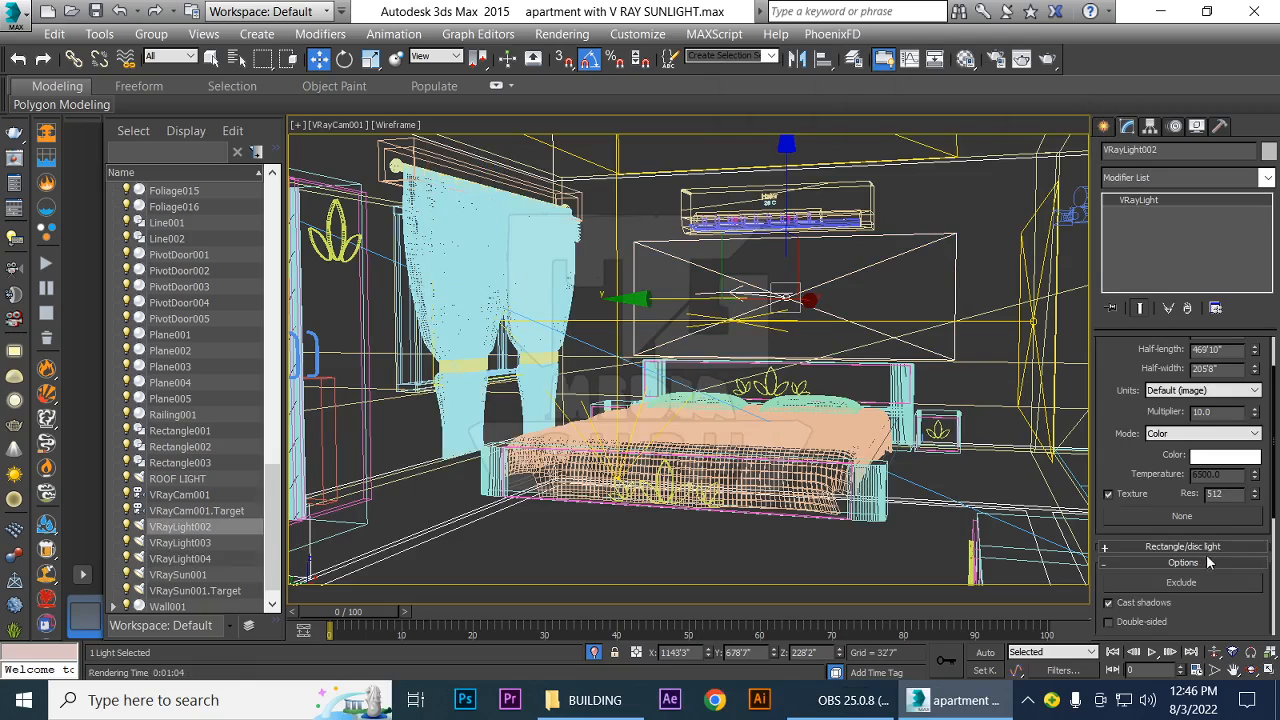
Try a multiplier of 2 on VRayLight002 with a test render
double_click(1224, 412)
text(2)
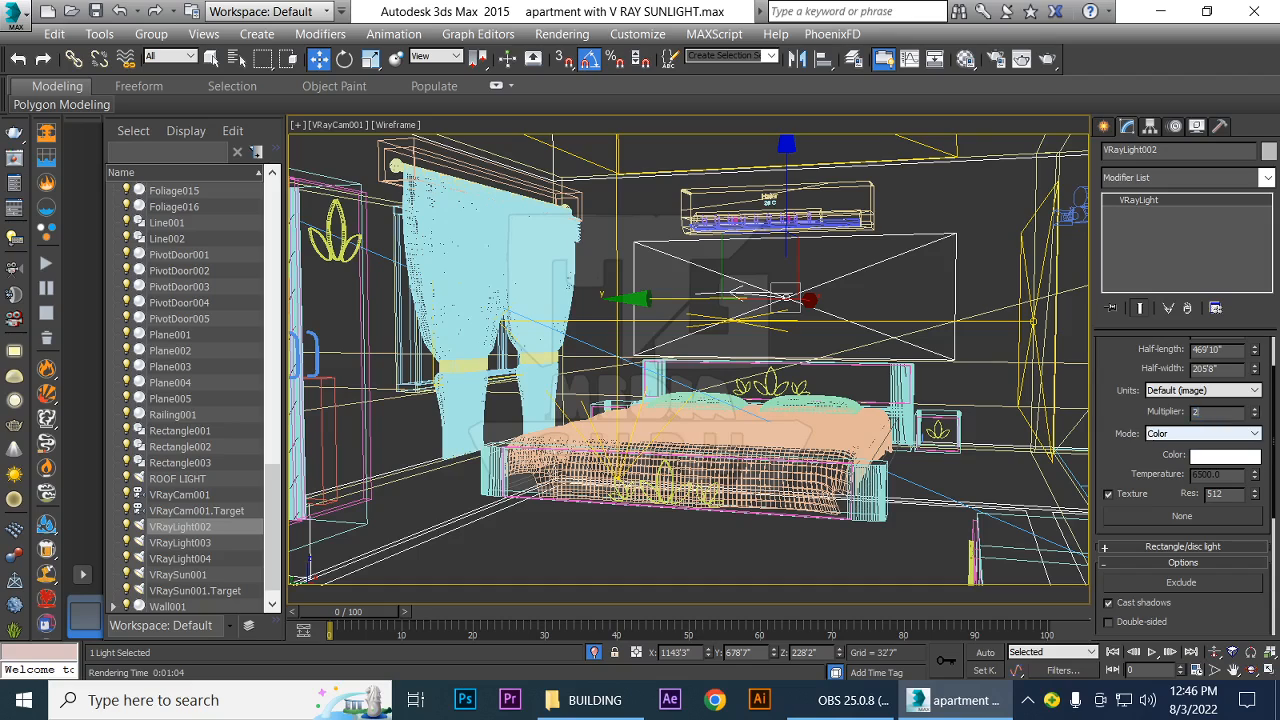
key(Return)
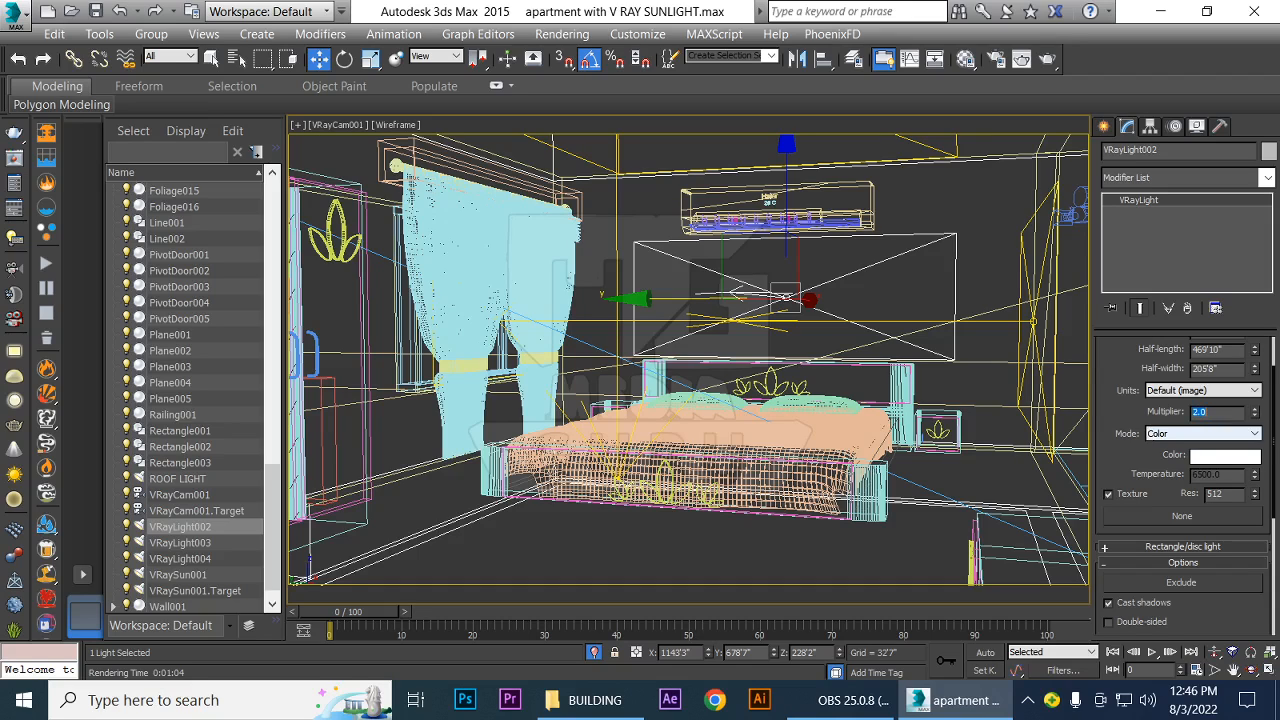
click(1109, 463)
key(shift+q)
Set VRayLight002's multiplier to 0.02, test-render the camera view, and close the frame buffer
double_click(1215, 411)
text(.02)
key(Return)
key(shift+q)
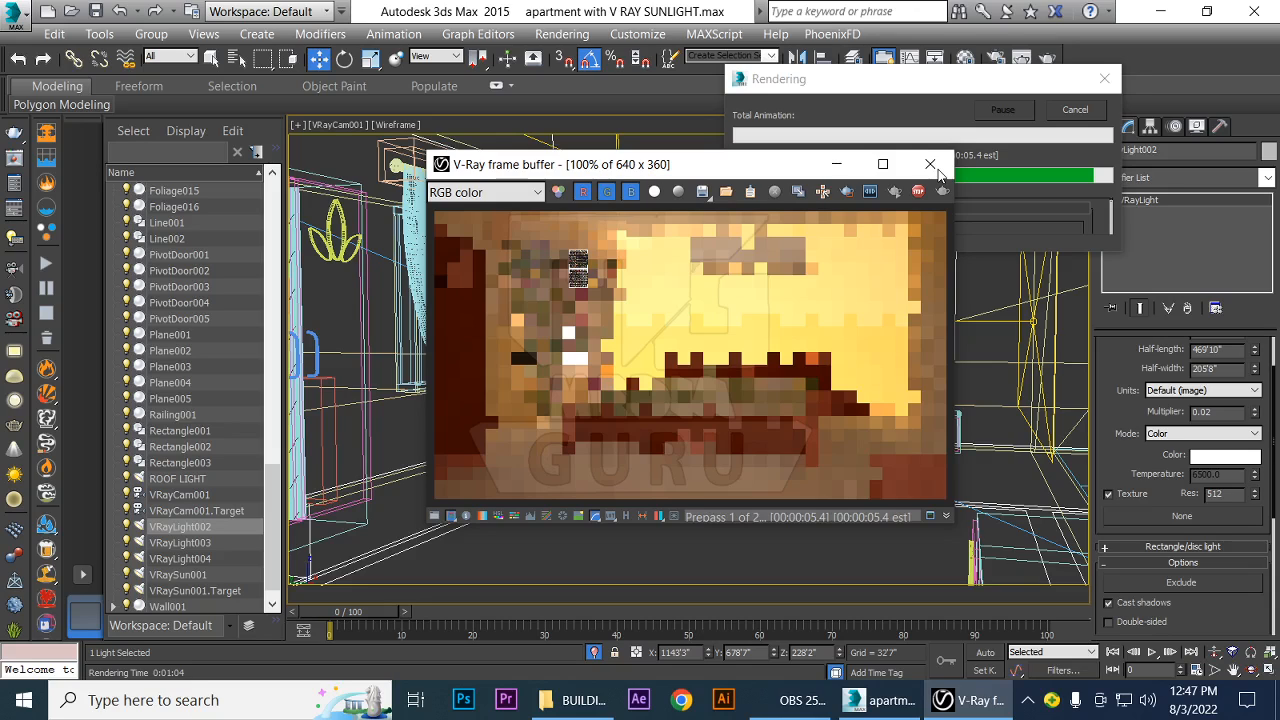
click(932, 166)
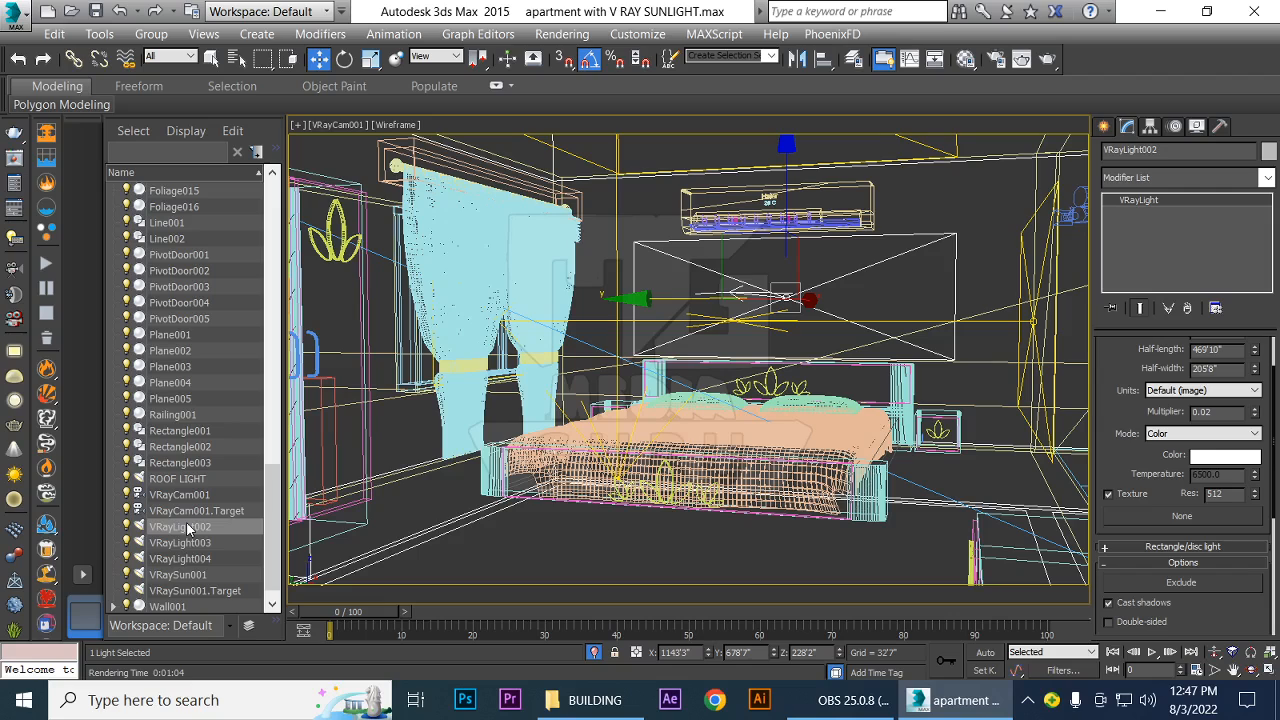
Rename VRayLight004, the light at the curtained window, as WINDOW LIGHT
click(185, 530)
click(185, 542)
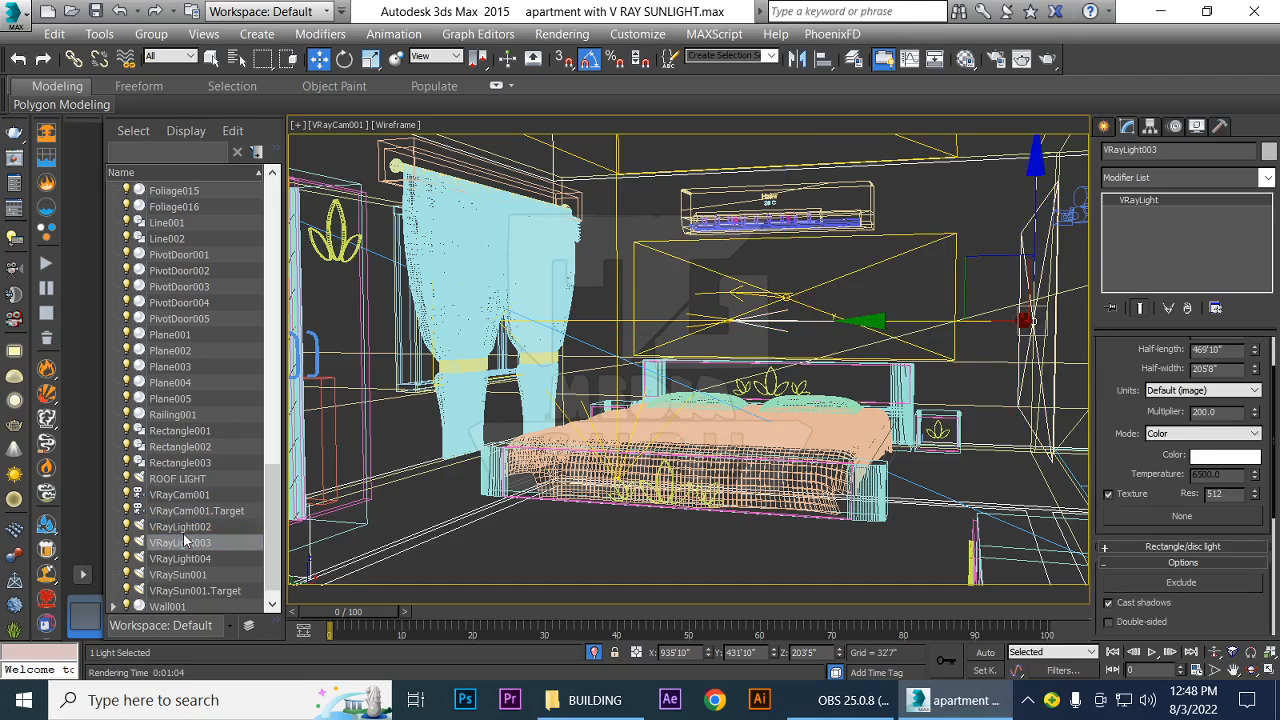
click(188, 560)
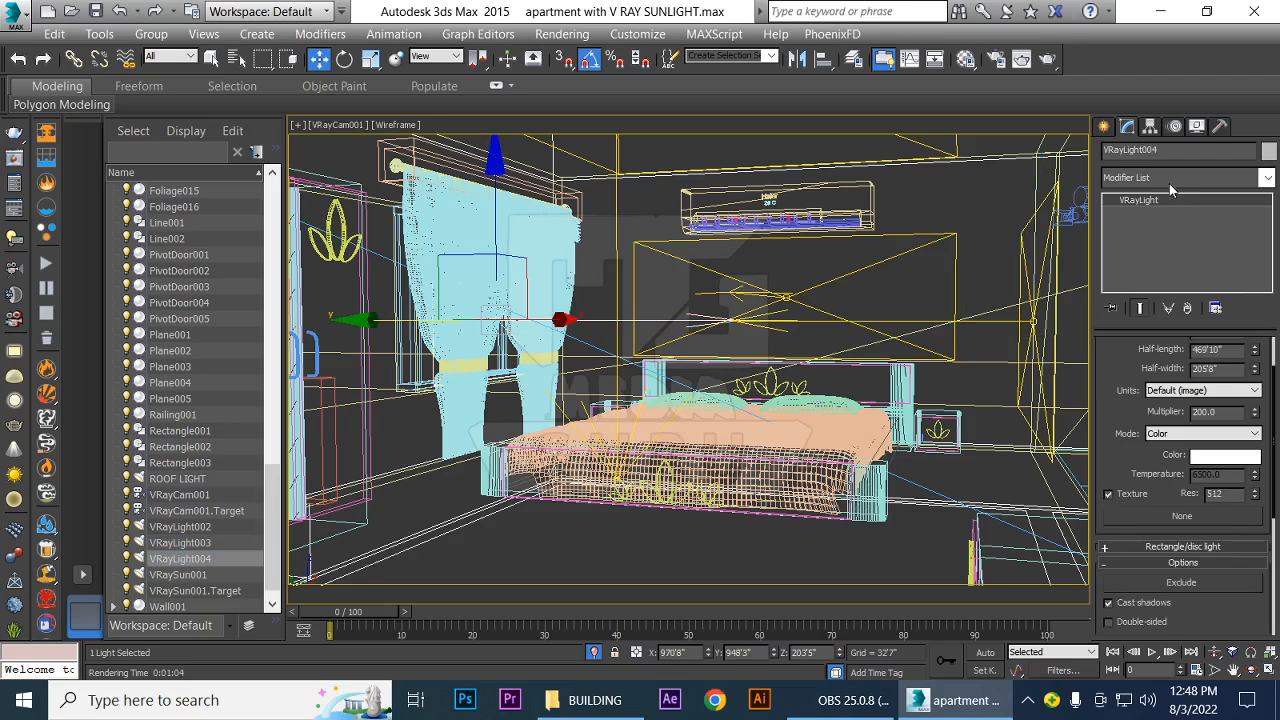
double_click(1165, 151)
text(WINDOW LIGHT)
key(Return)
Rename VRayLight003 as RIGHT PORTAL
click(189, 544)
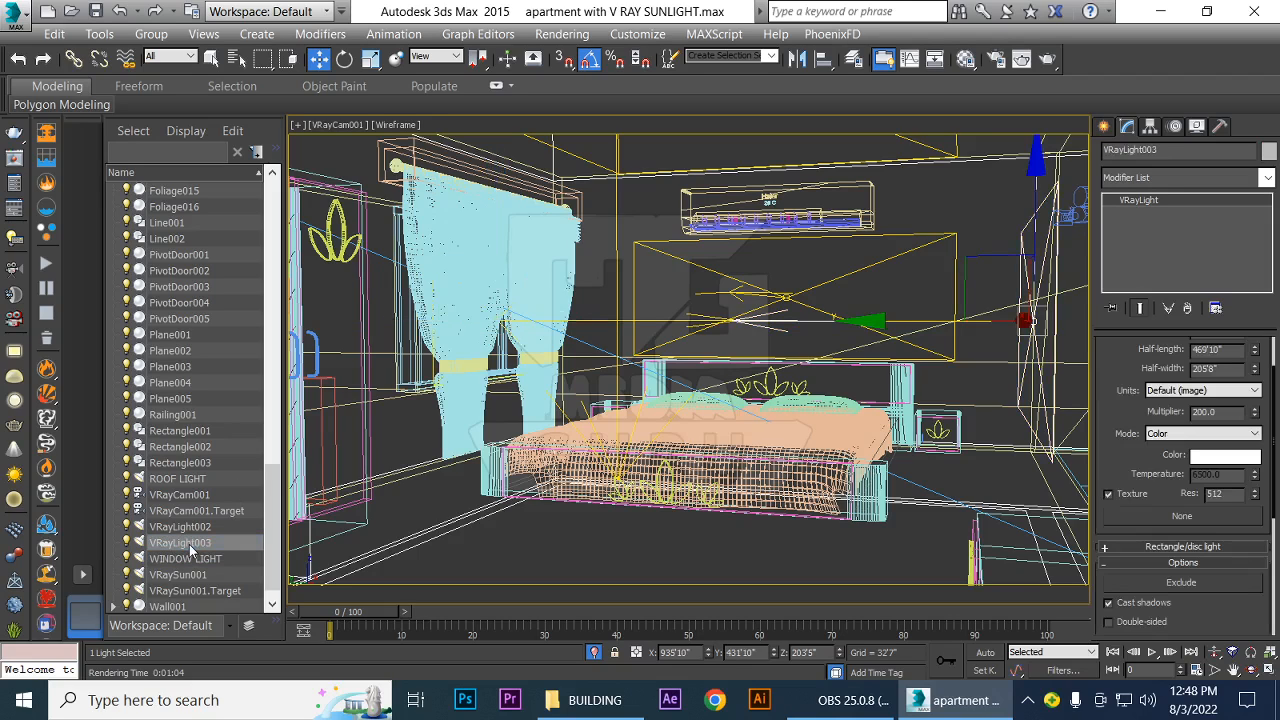
click(1140, 149)
text(RIGH)
text(PORTAL)
key(Return)
Rename VRayLight002 as BACK WALL LIGHT
click(180, 527)
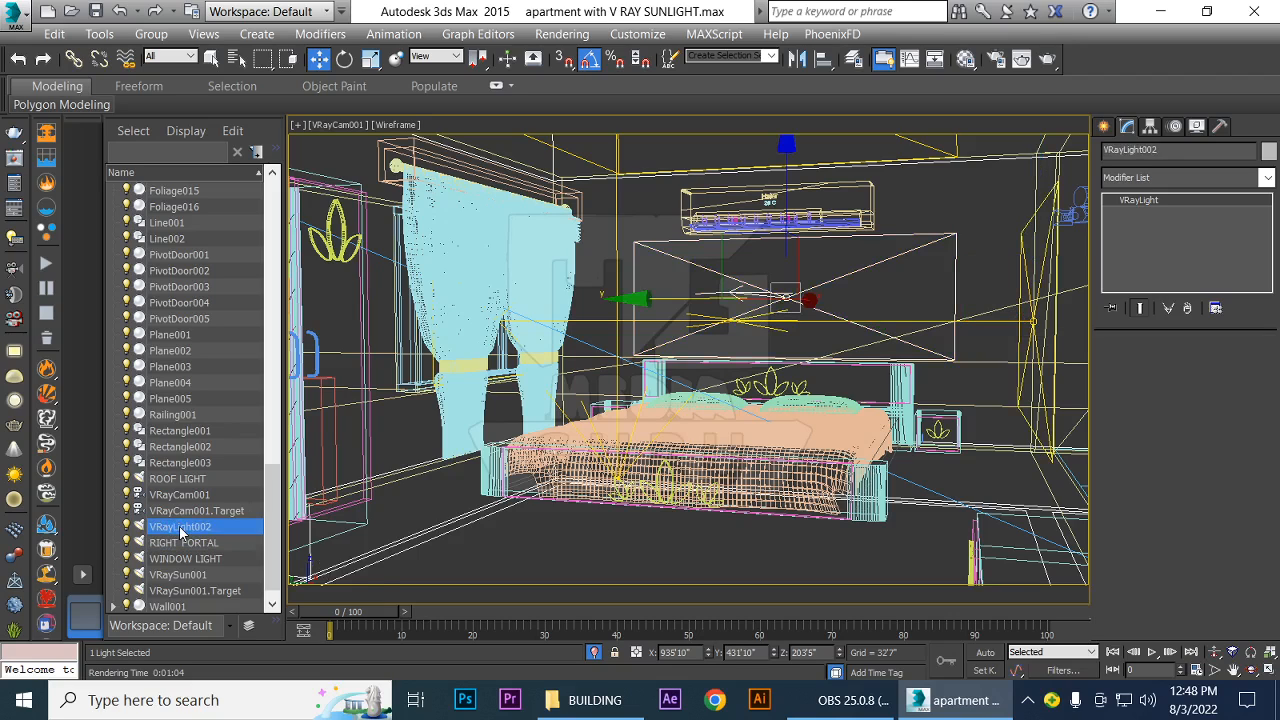
double_click(1166, 150)
text(BACK W)
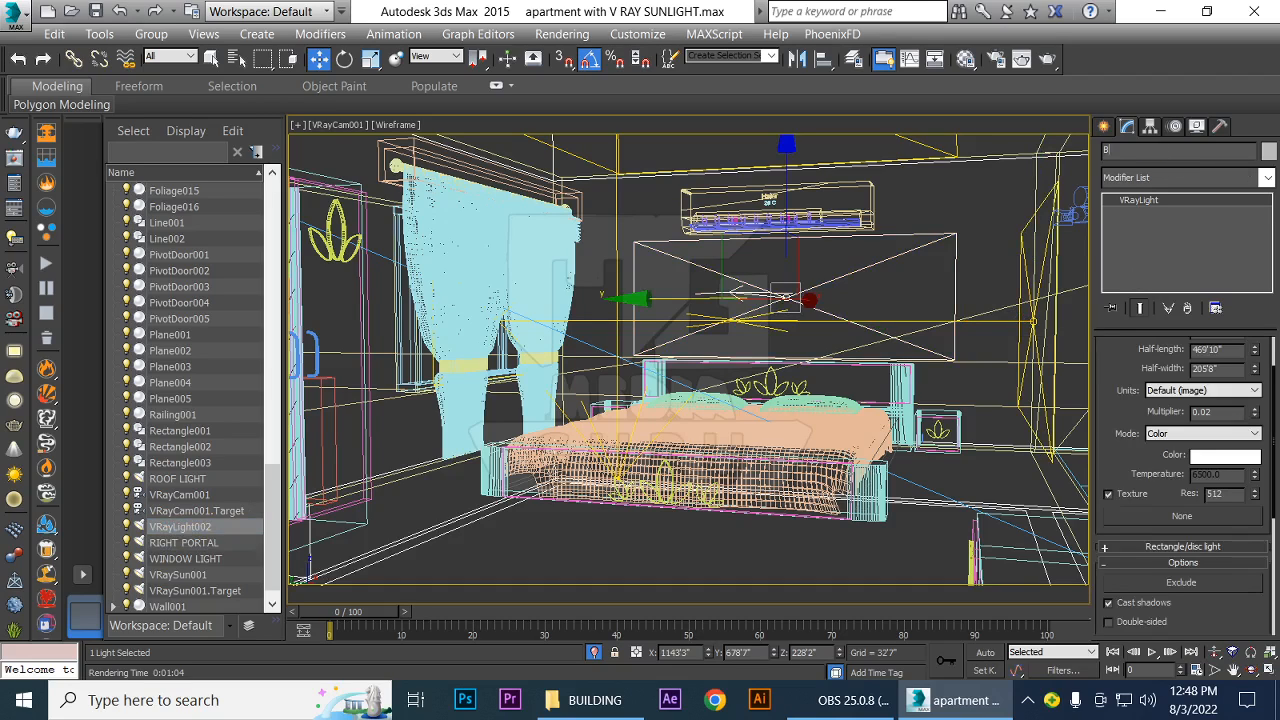
text(ALL LIGHT)
key(Return)
Set RIGHT PORTAL's multiplier to 10, test-render the camera view, and stop the render
click(1018, 291)
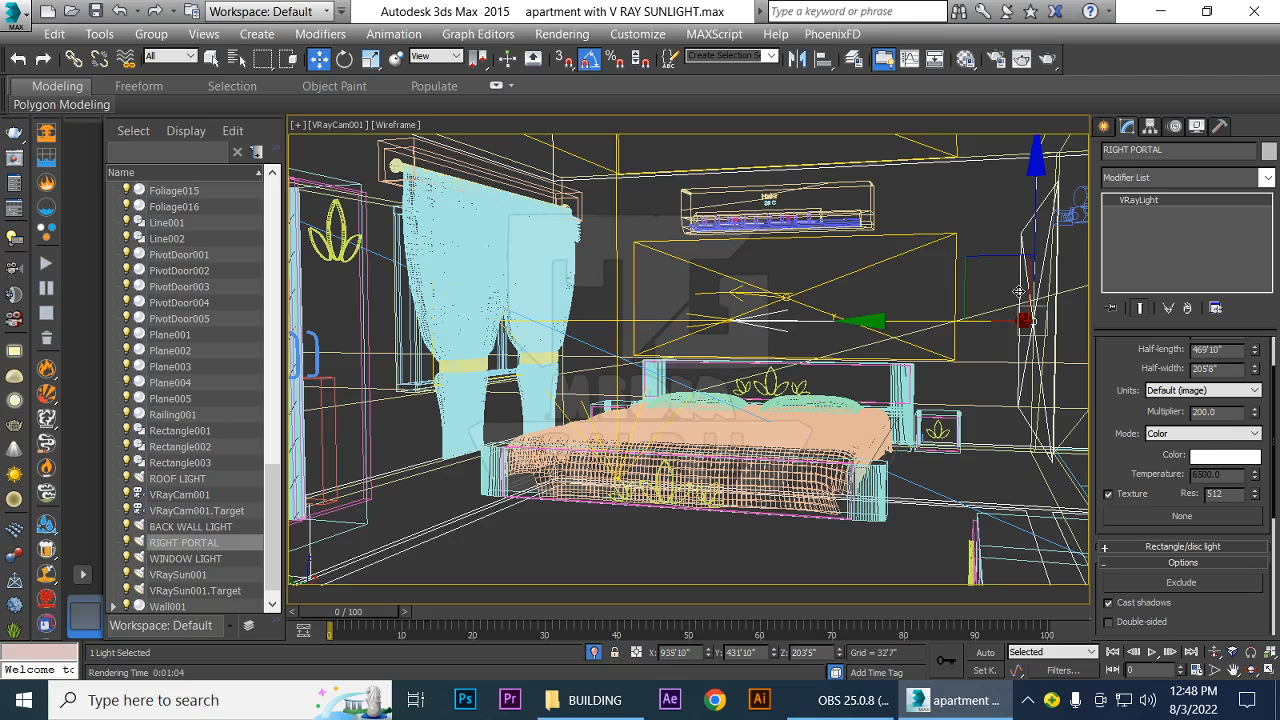
double_click(1226, 412)
text(10)
key(Return)
click(1121, 416)
key(shift+q)
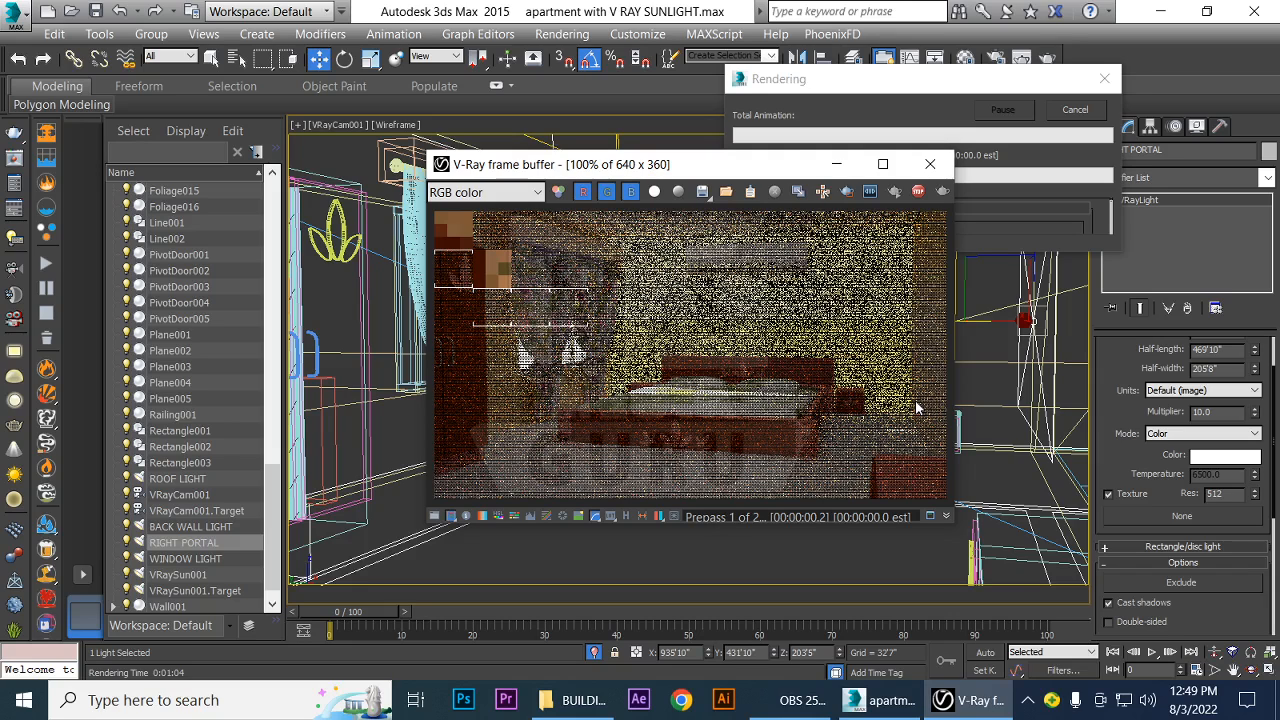
click(930, 164)
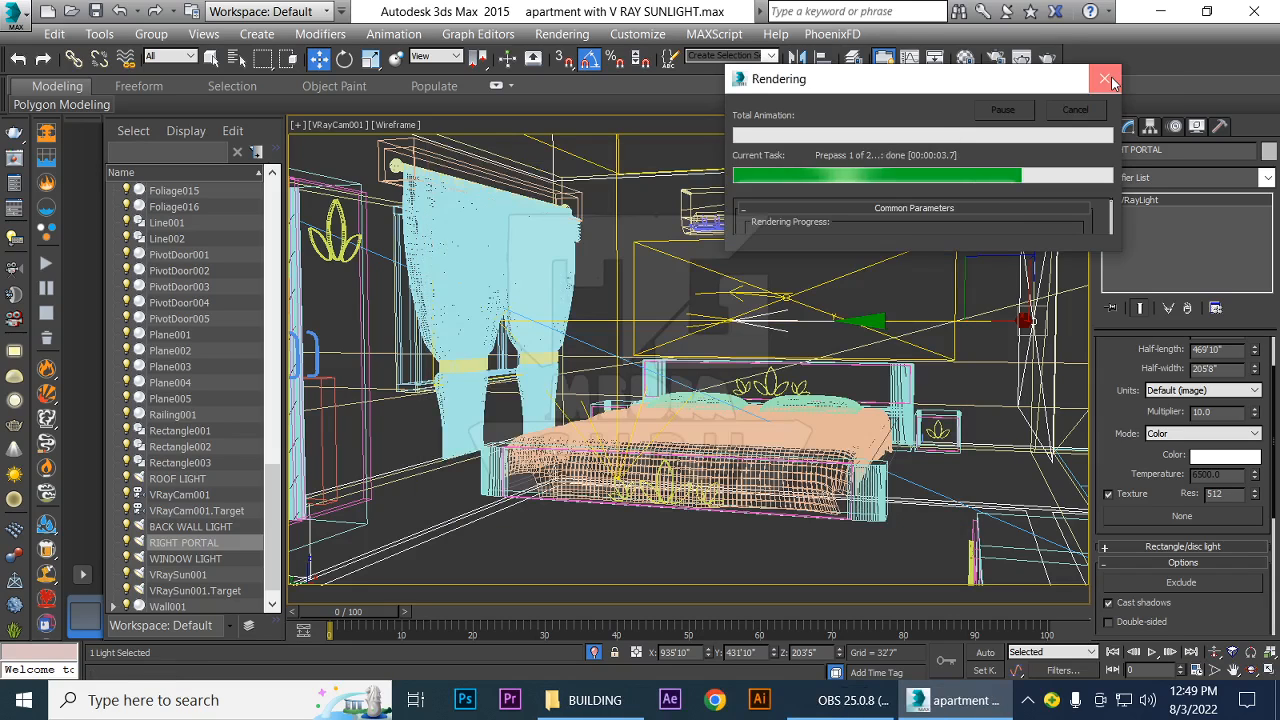
click(1105, 79)
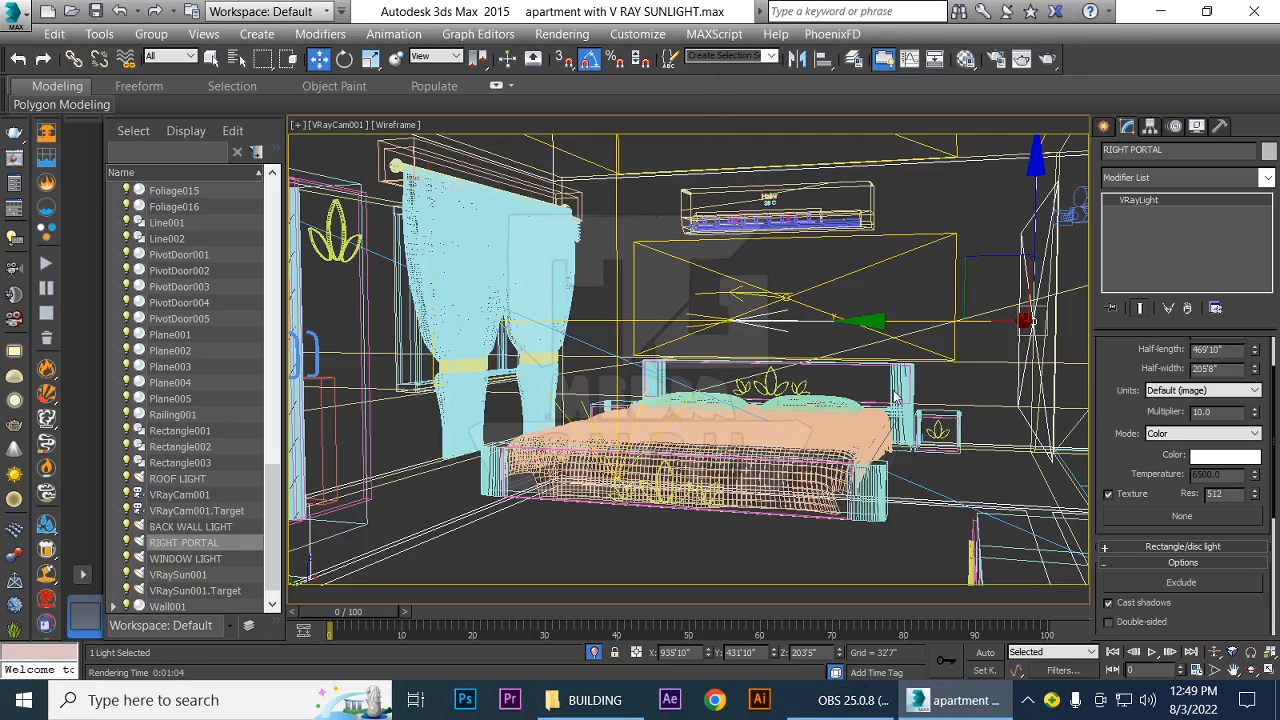
Test-render the camera view with BACK WALL LIGHT switched off, and close the frame buffer
click(718, 273)
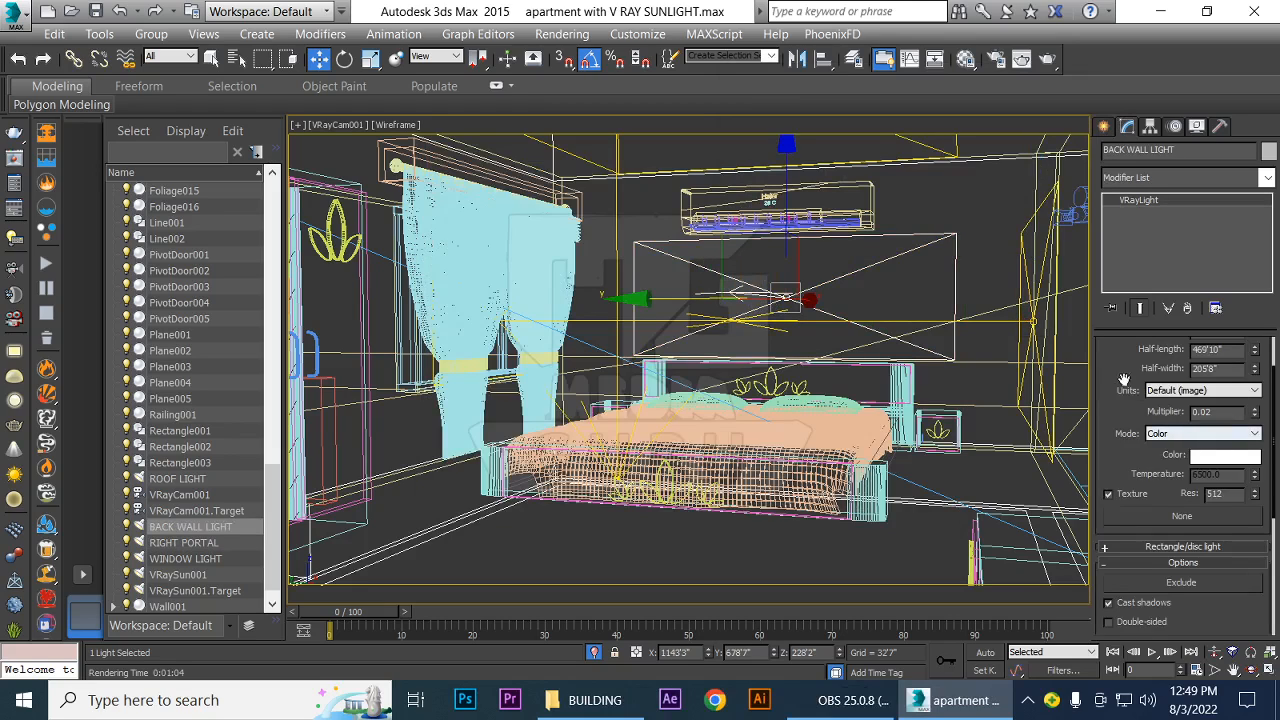
scroll(1122, 380, up, 2)
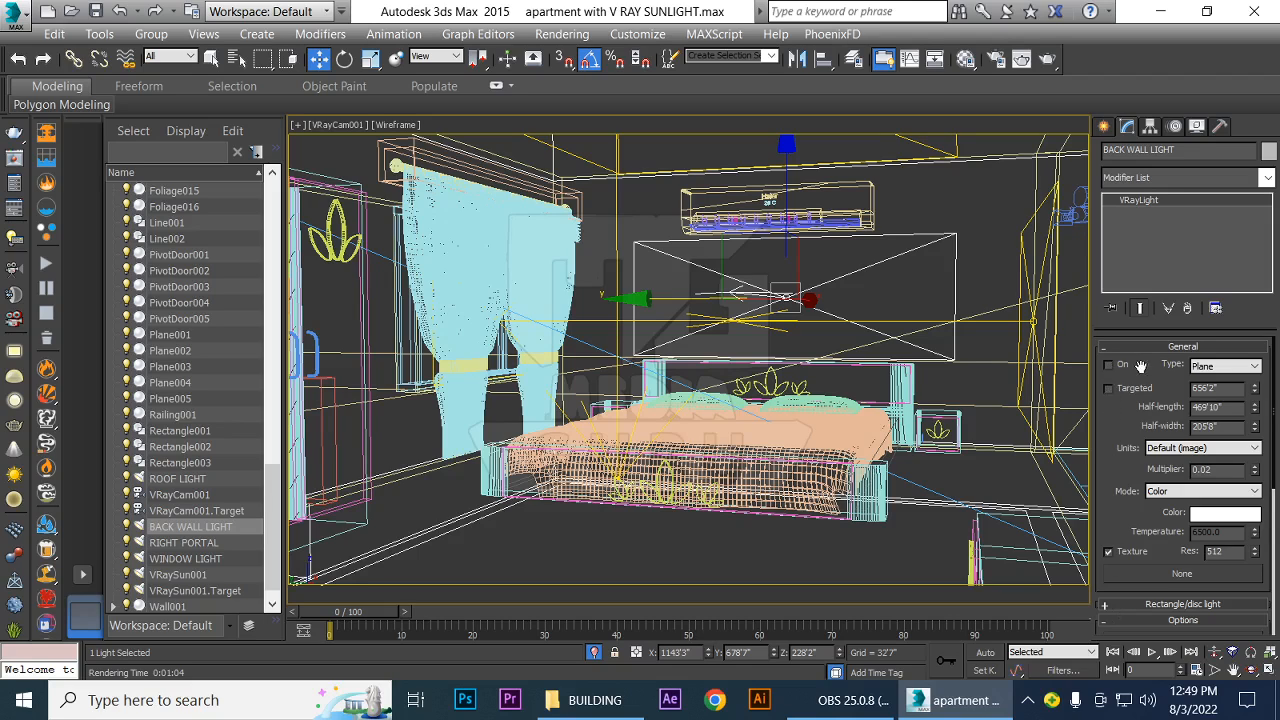
key(shift+q)
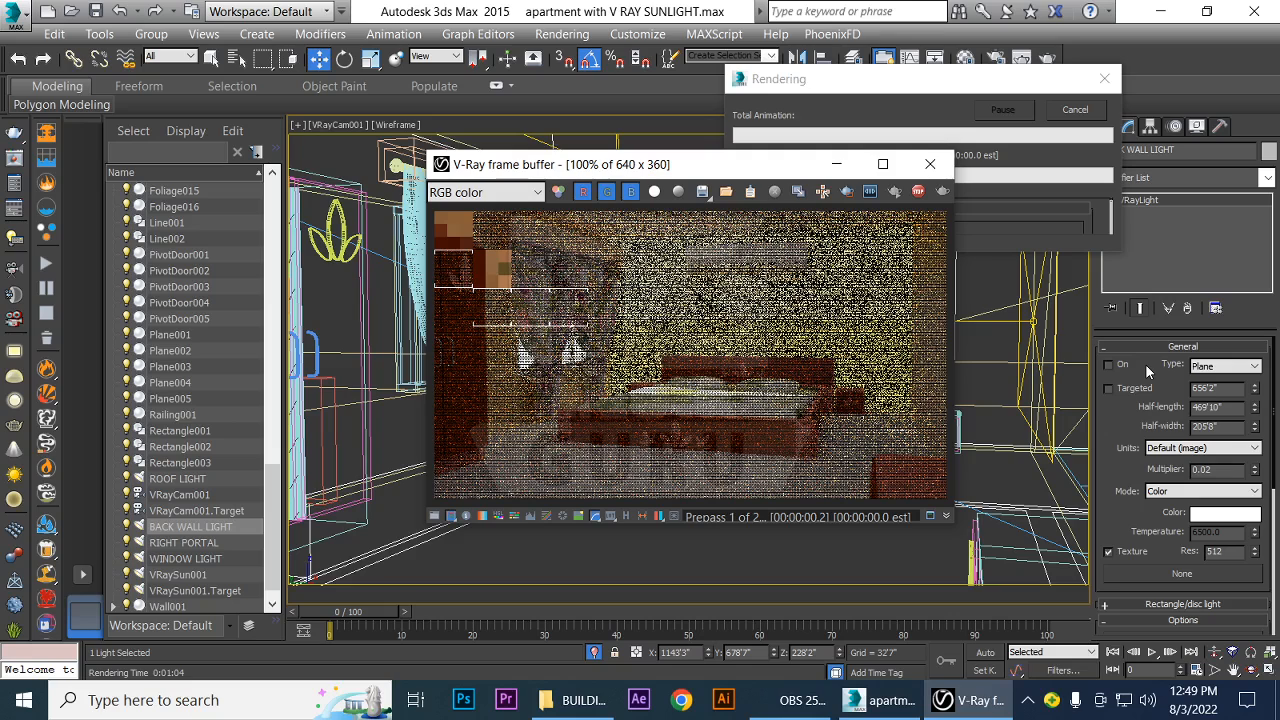
click(931, 164)
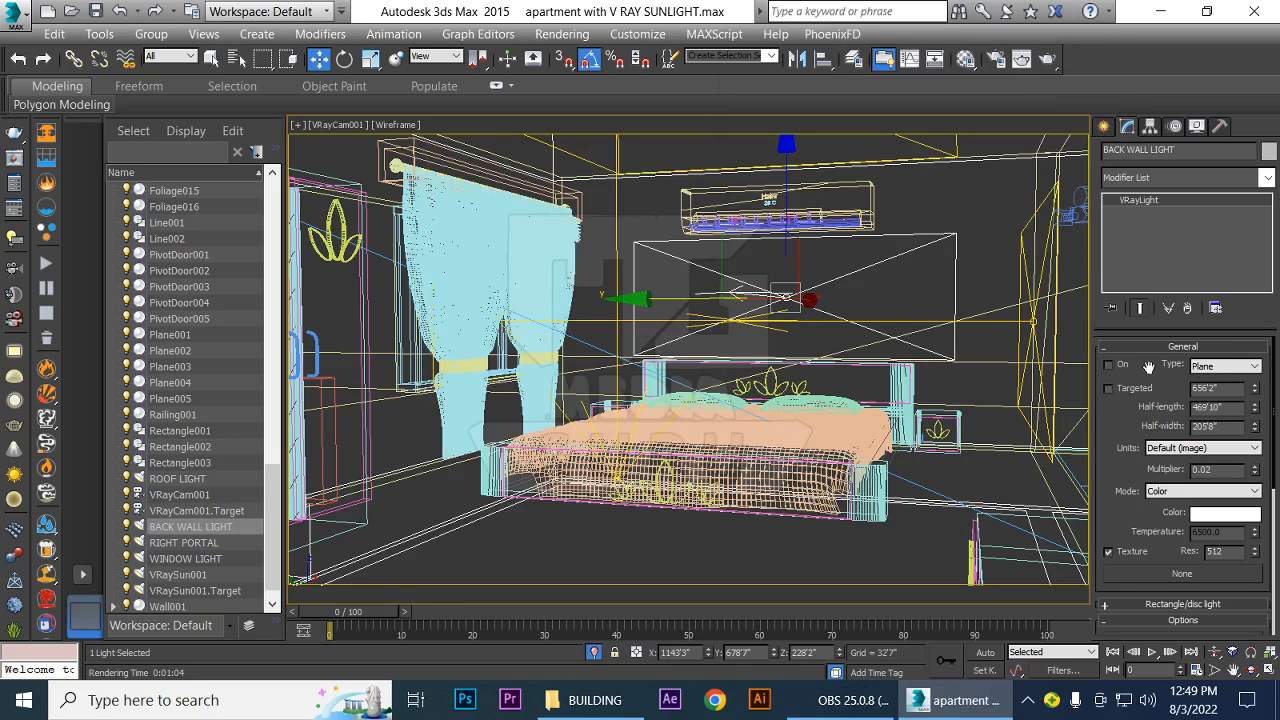
Delete BACK WALL LIGHT from the scene and test-render the camera view
click(192, 512)
click(188, 527)
key(Delete)
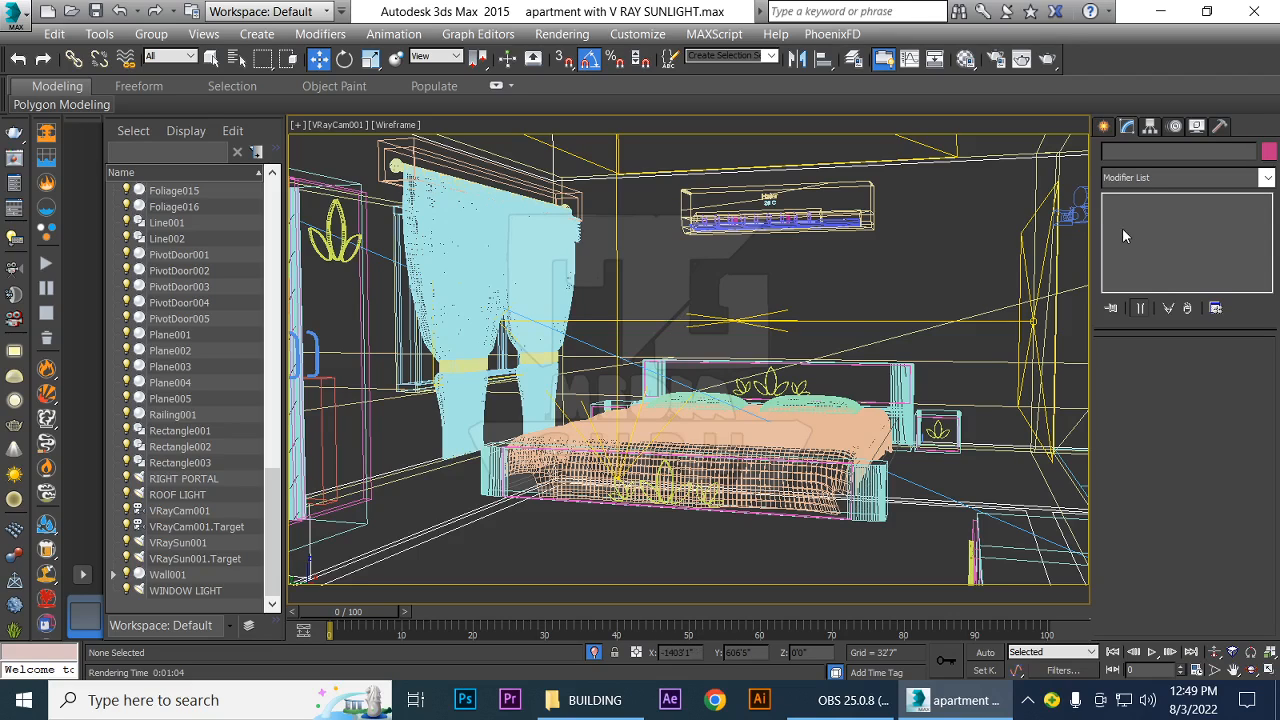
key(shift+q)
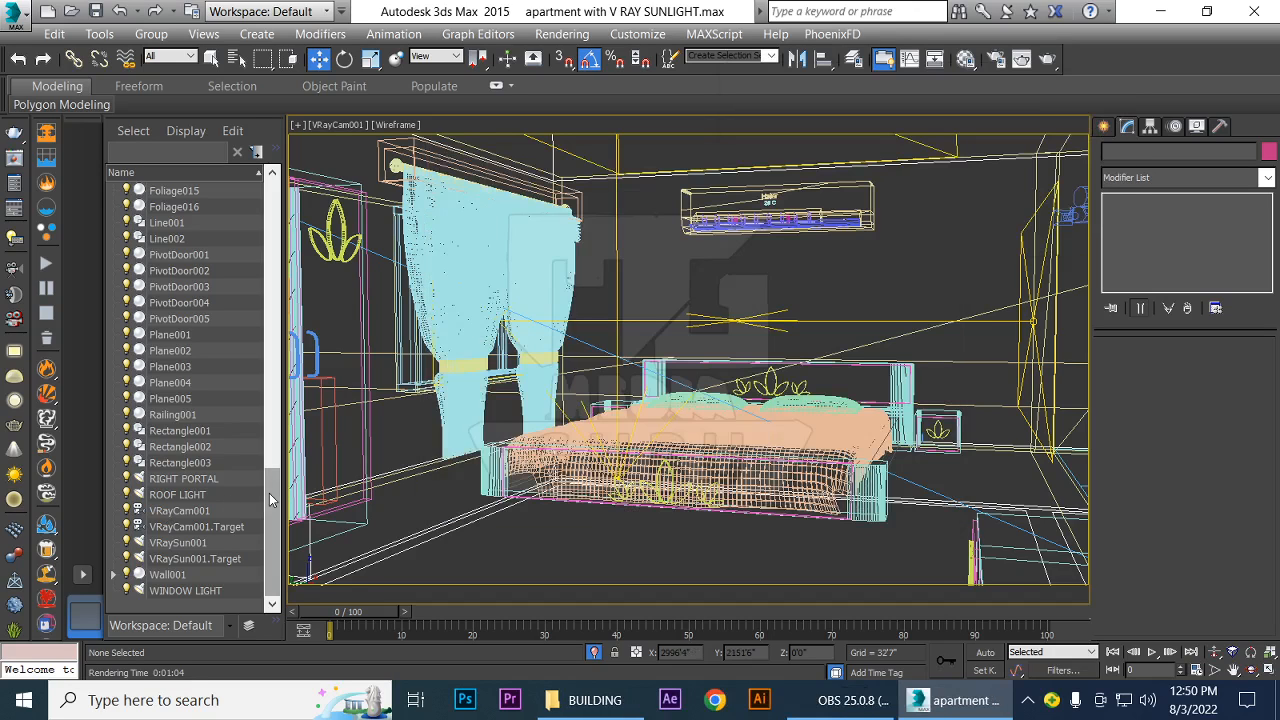
Try an f-number of 20 on VRayCam001 with a test render
click(181, 514)
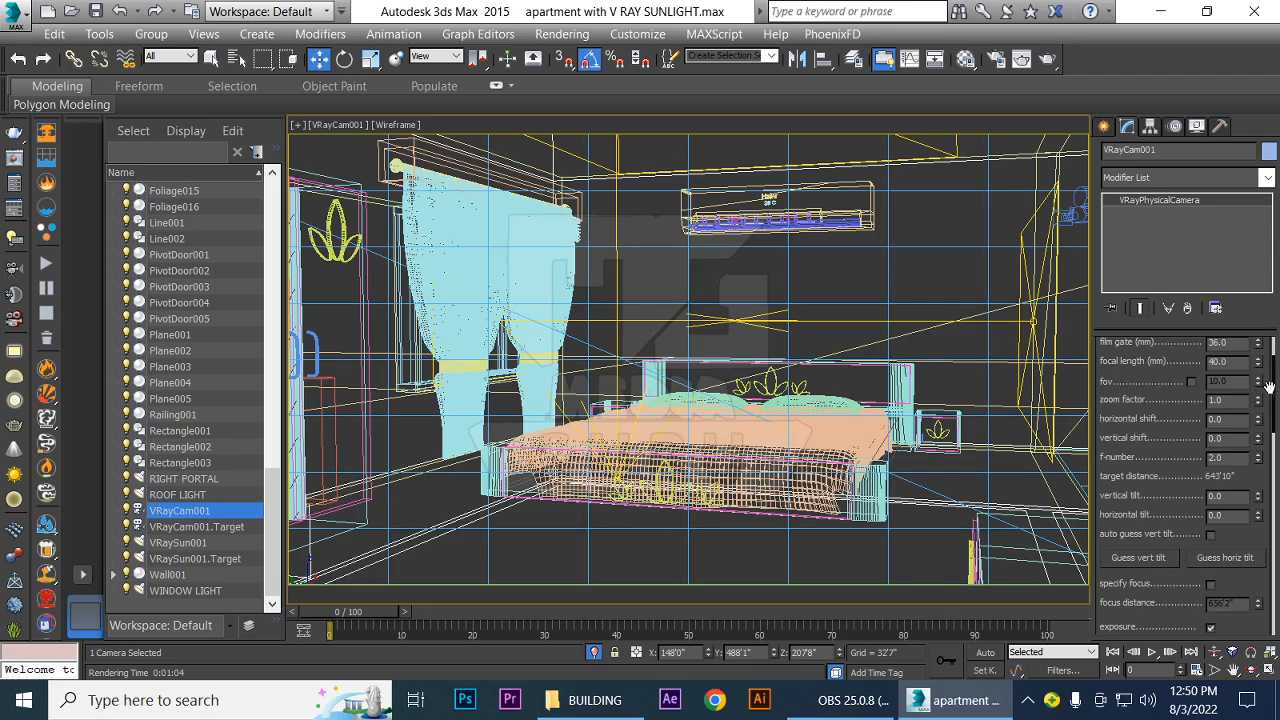
drag(1269, 390, 1263, 339)
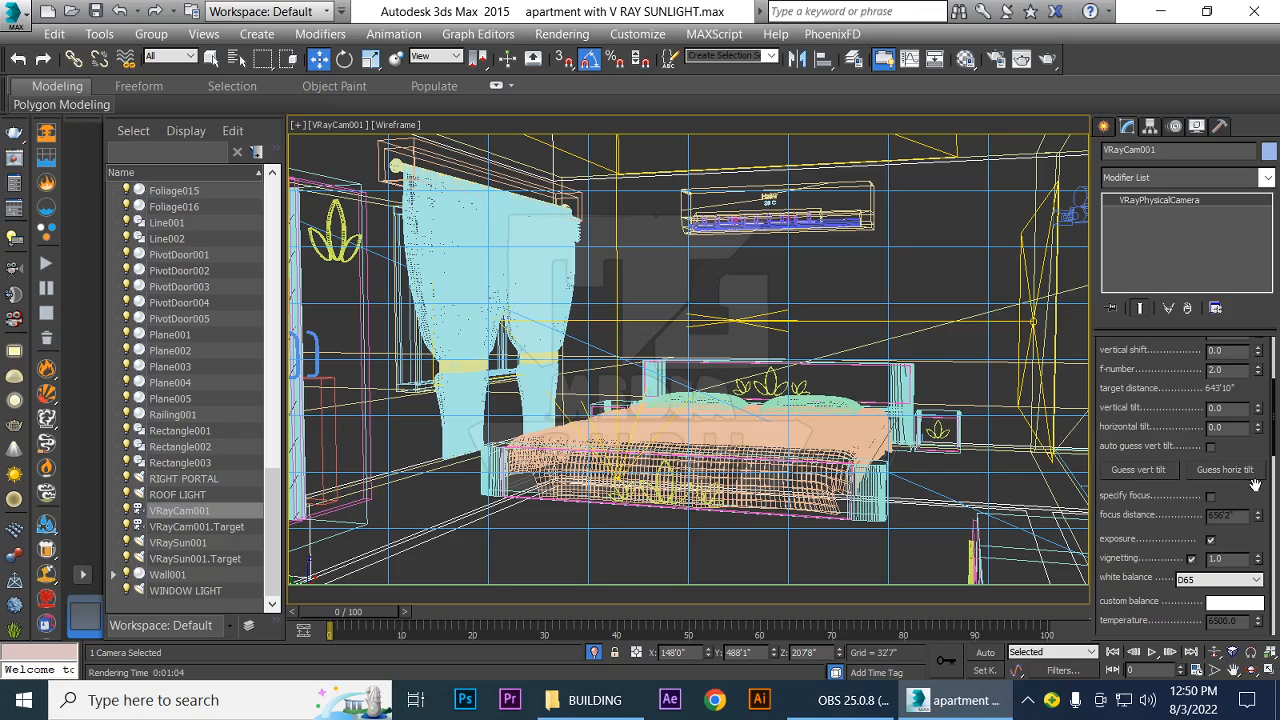
drag(1254, 490, 1247, 570)
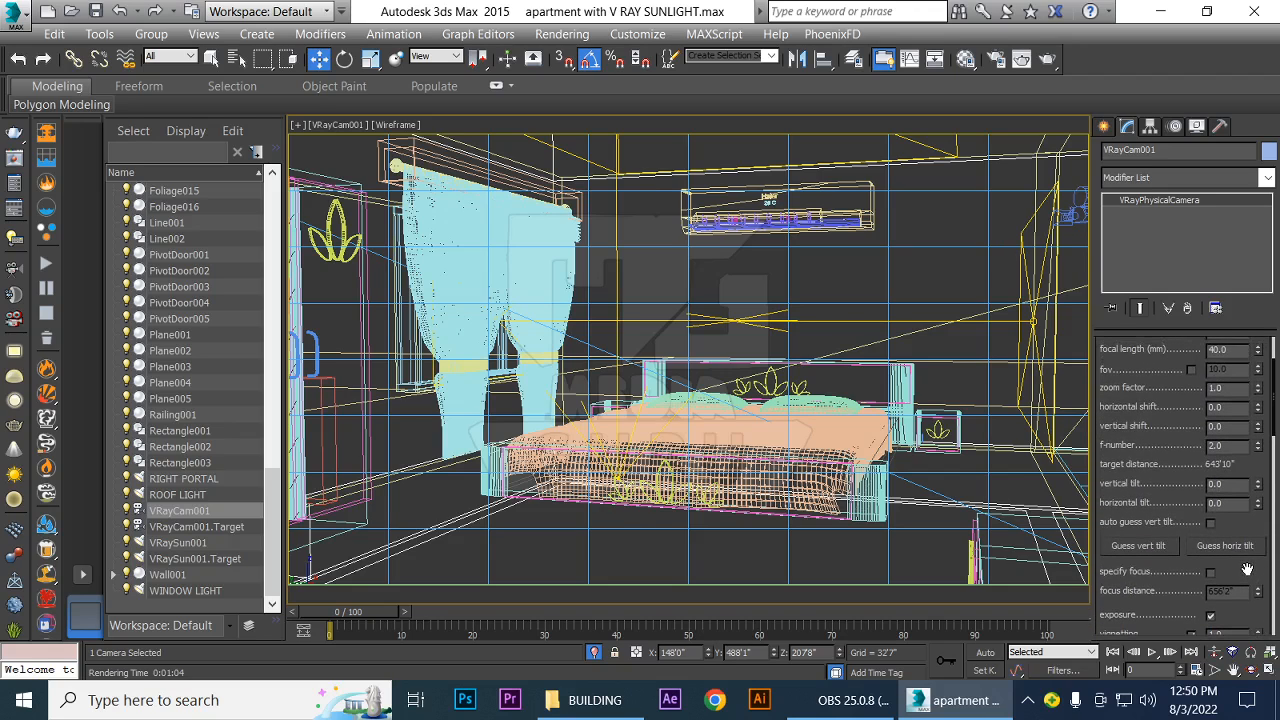
drag(1254, 464, 1260, 490)
double_click(1229, 439)
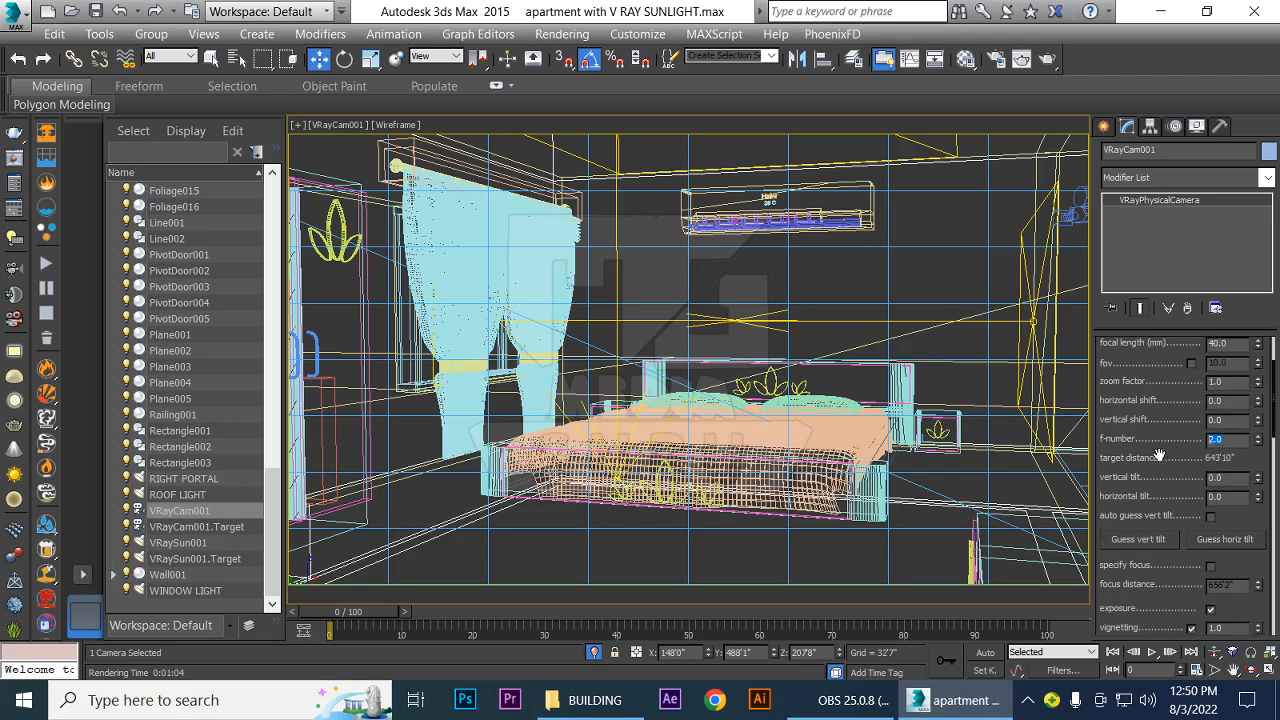
text(20)
key(Return)
click(1104, 437)
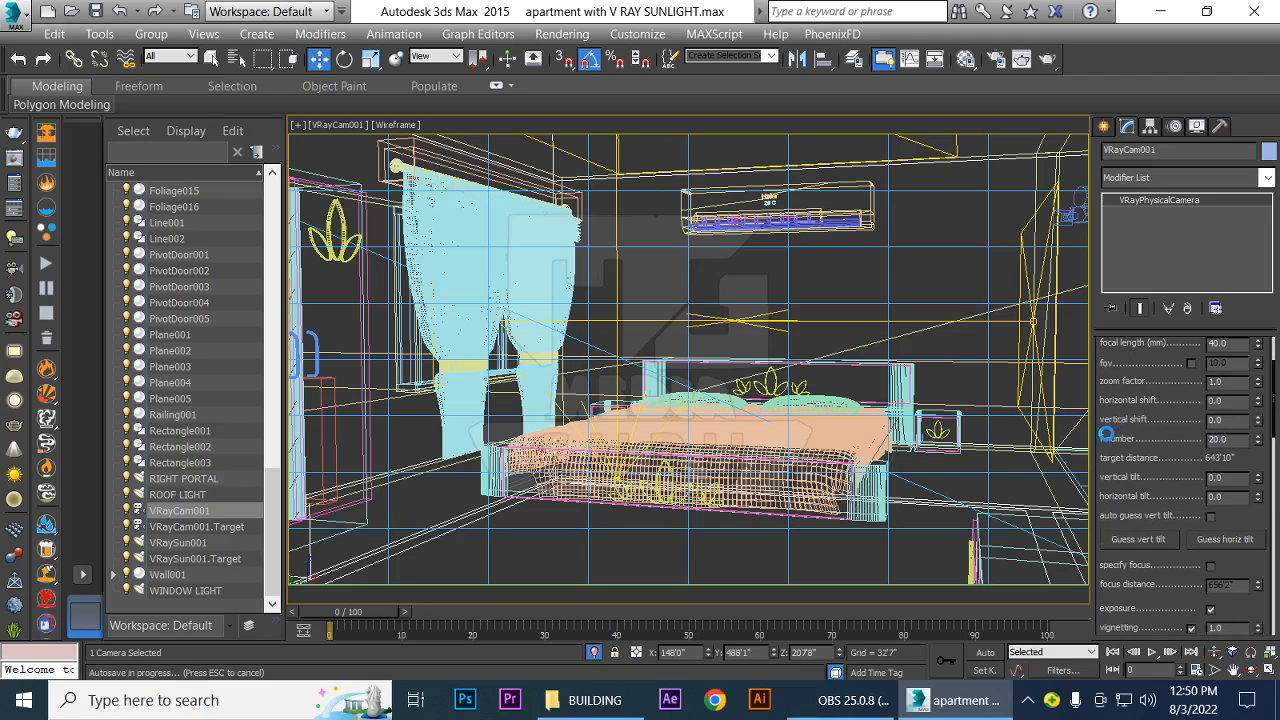
key(shift+q)
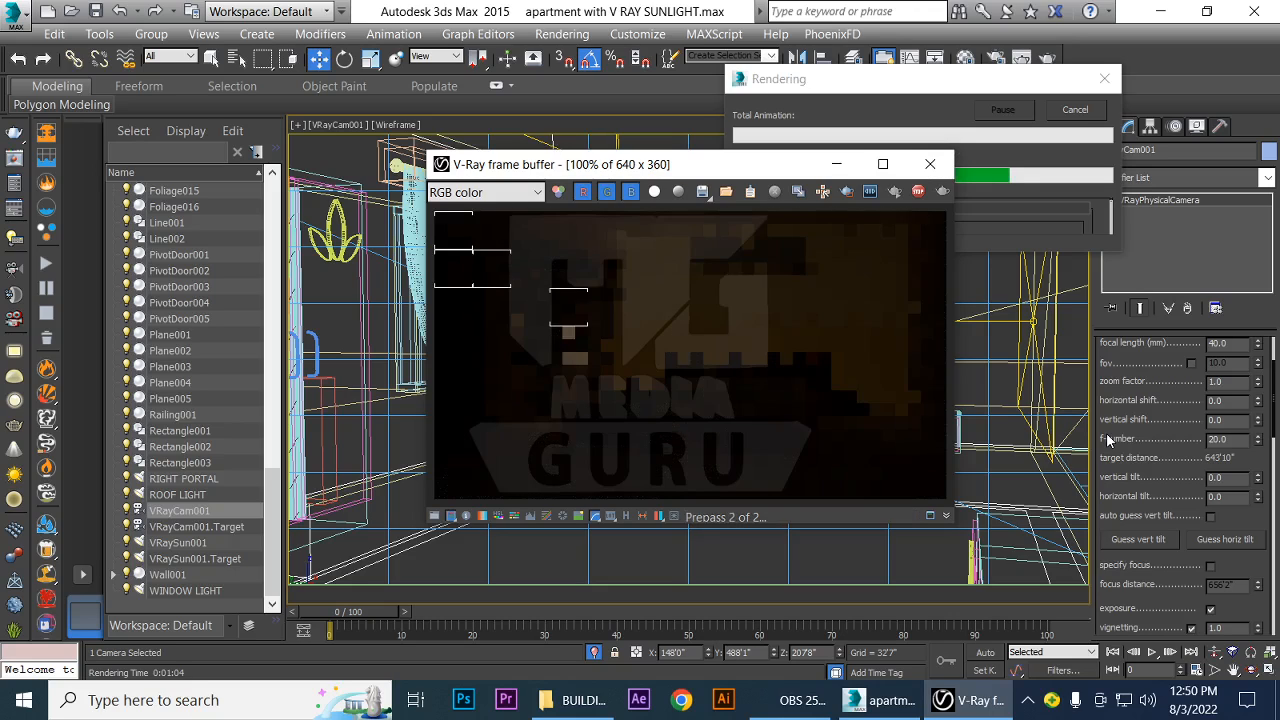
Try an f-number of 10 on VRayCam001 with a test render
click(1225, 440)
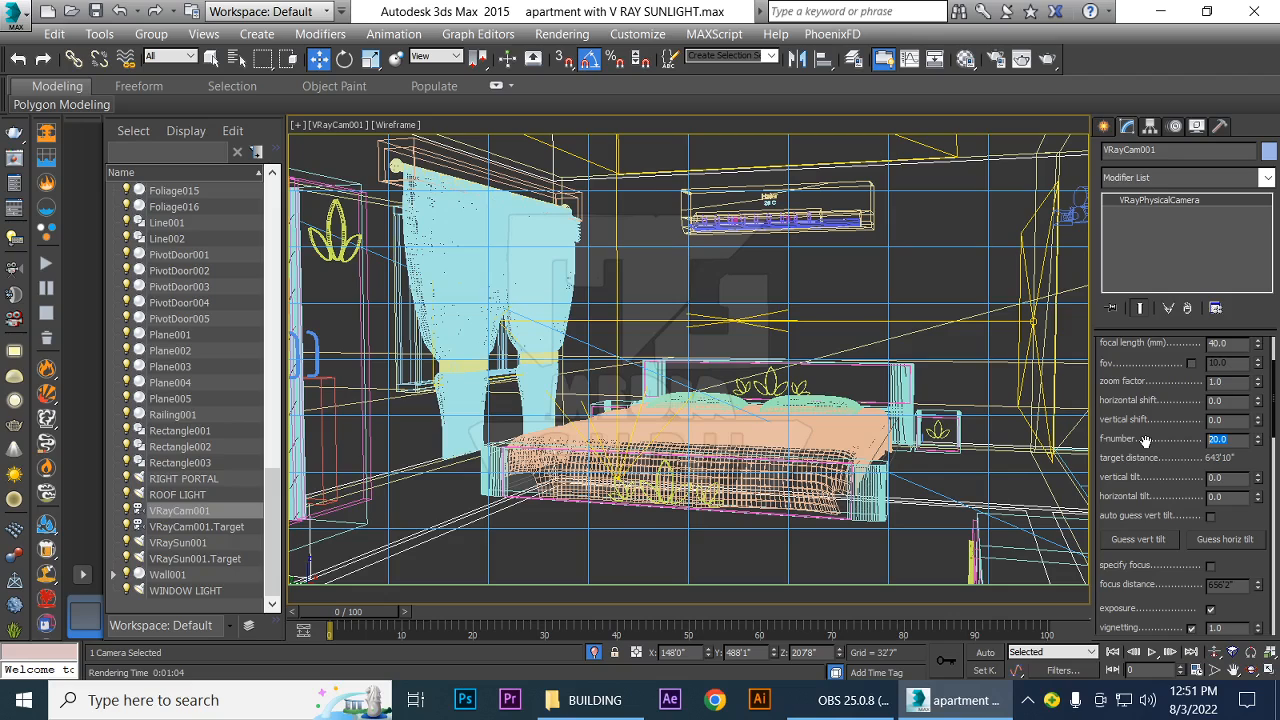
text(10)
key(Return)
click(1165, 443)
key(shift+q)
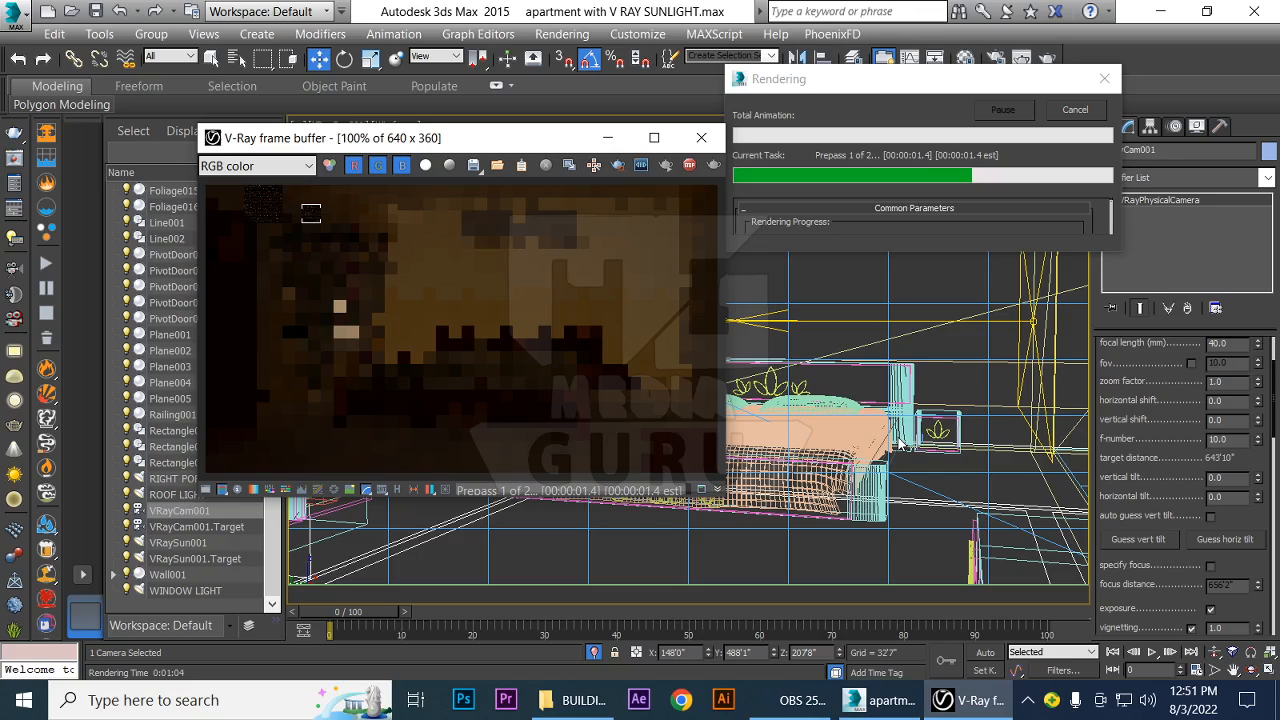
Set VRayCam001's f-number to 5, start an interactive full-frame render without region rendering, and move the V-Ray messages and frame buffer windows aside
click(1235, 440)
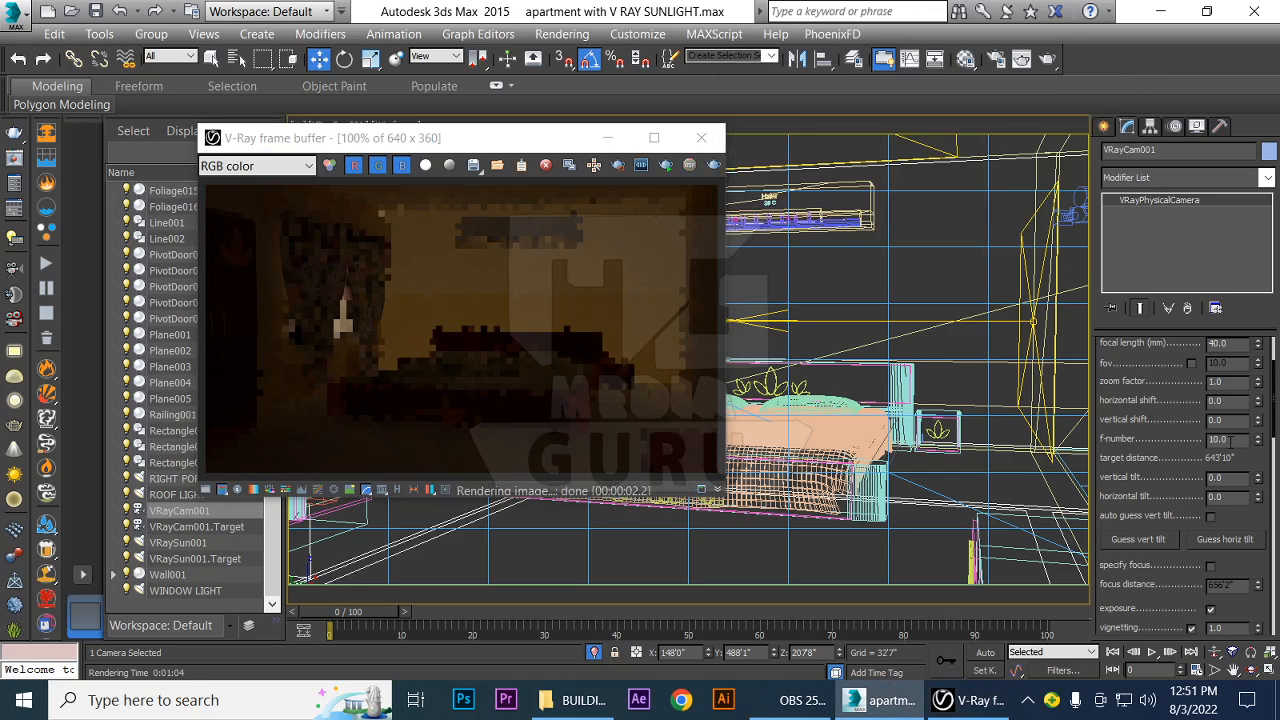
drag(1236, 441, 1167, 441)
text(5)
key(Return)
click(618, 166)
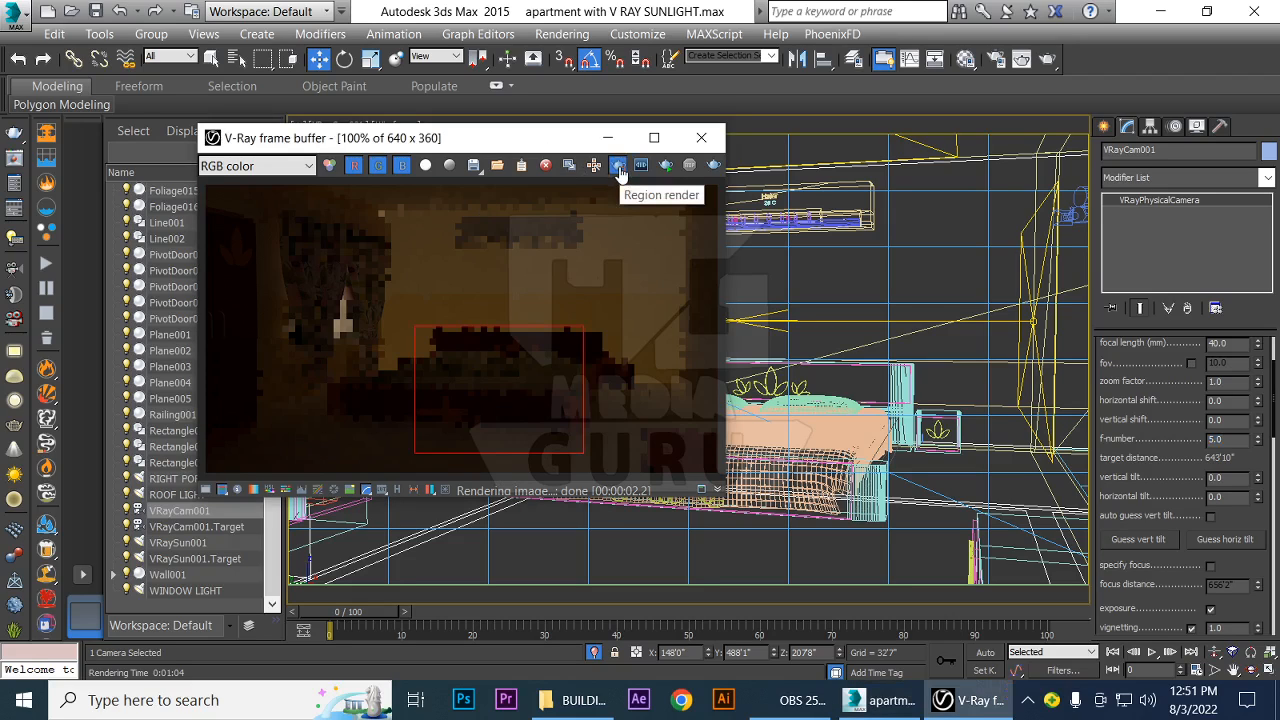
click(618, 166)
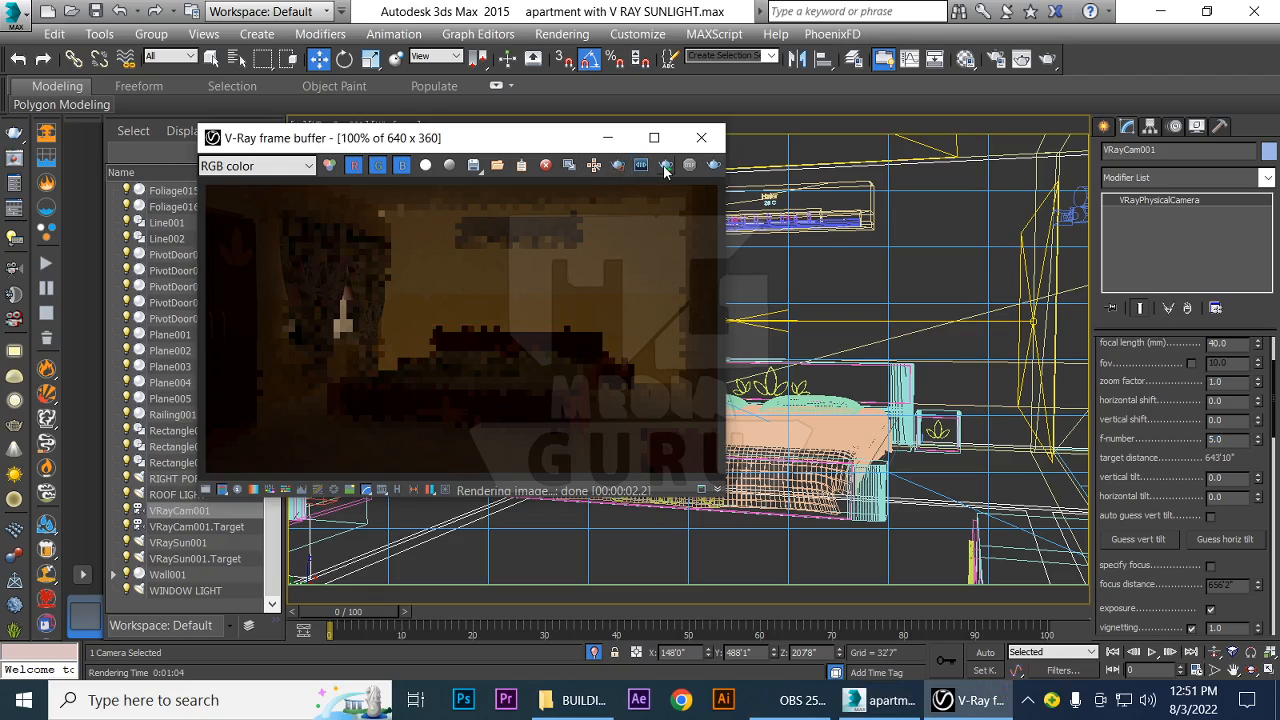
click(665, 166)
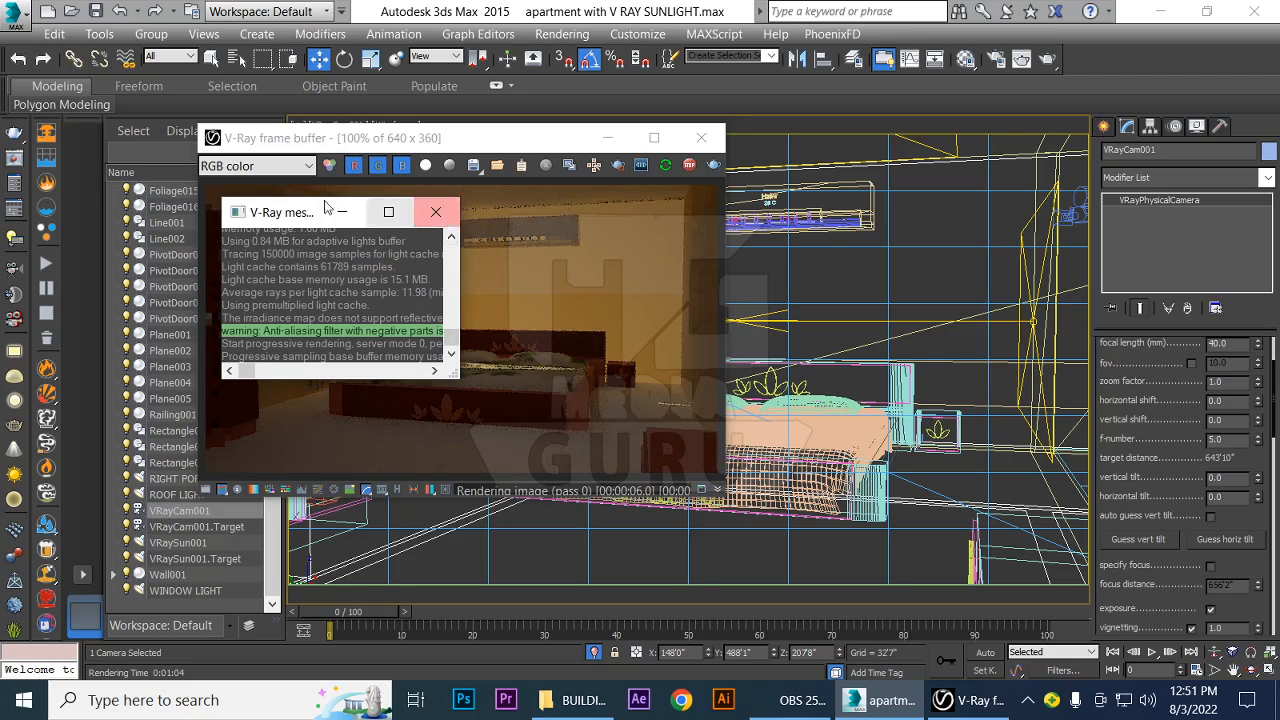
drag(305, 215, 895, 122)
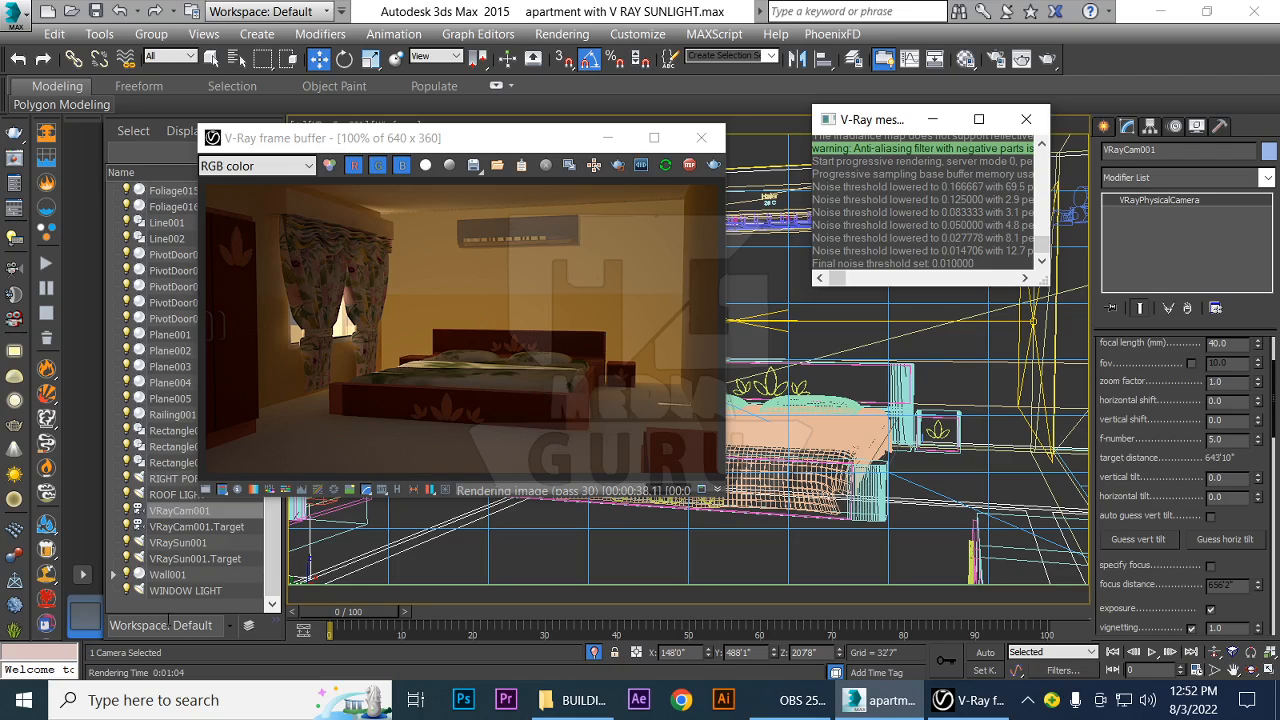
drag(458, 138, 618, 111)
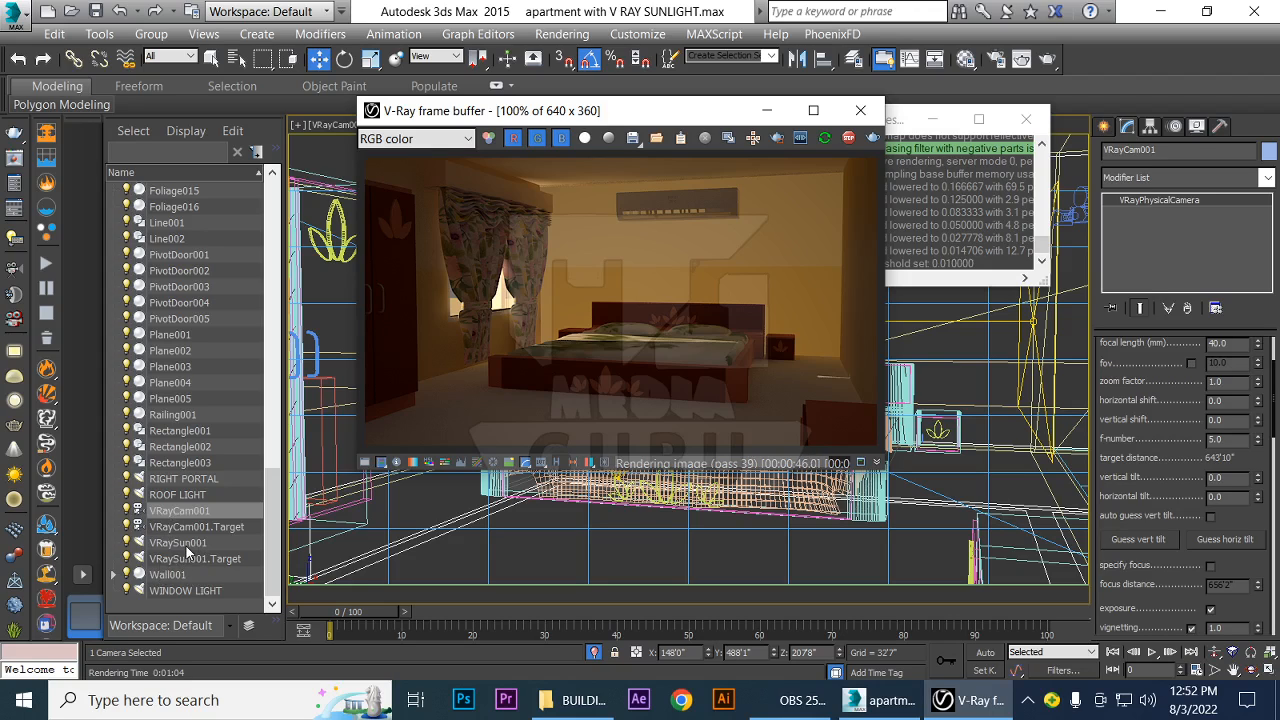
Move VRaySun001.Target to the floor in front of the bed, at about X 849'2", Y 743'10", keeping the interactive render in view
click(186, 545)
click(190, 560)
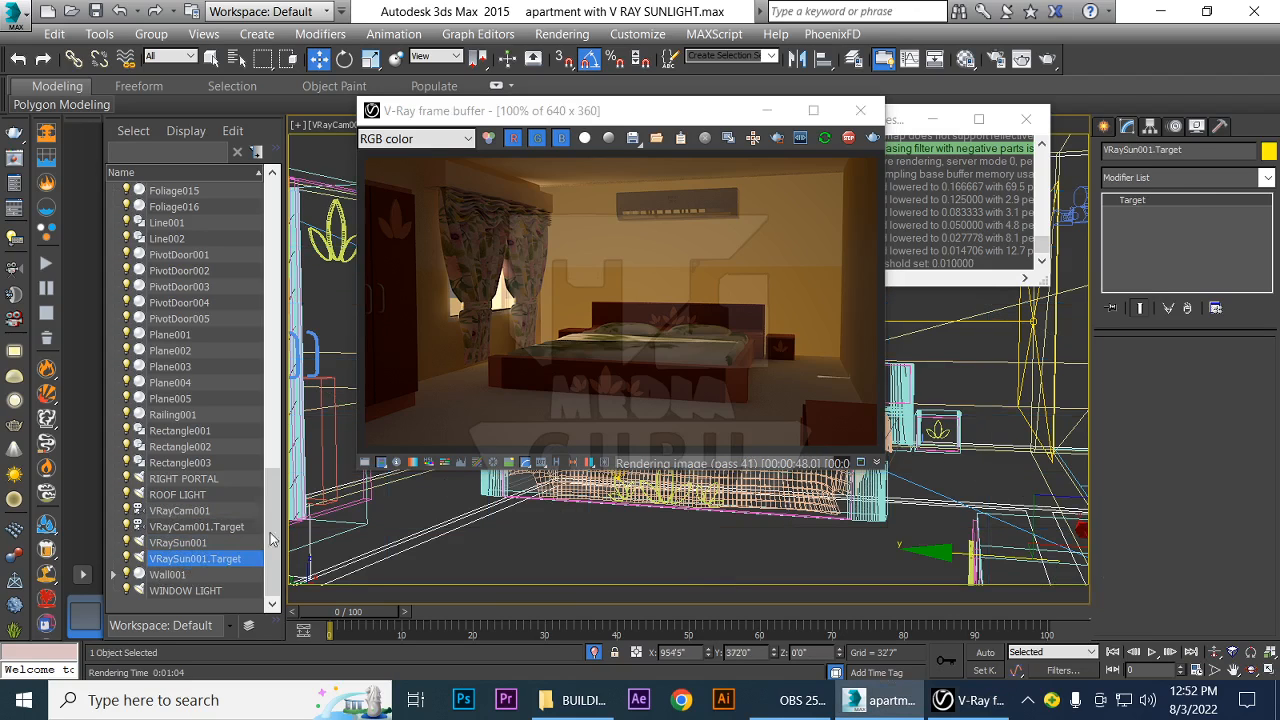
drag(661, 118, 372, 55)
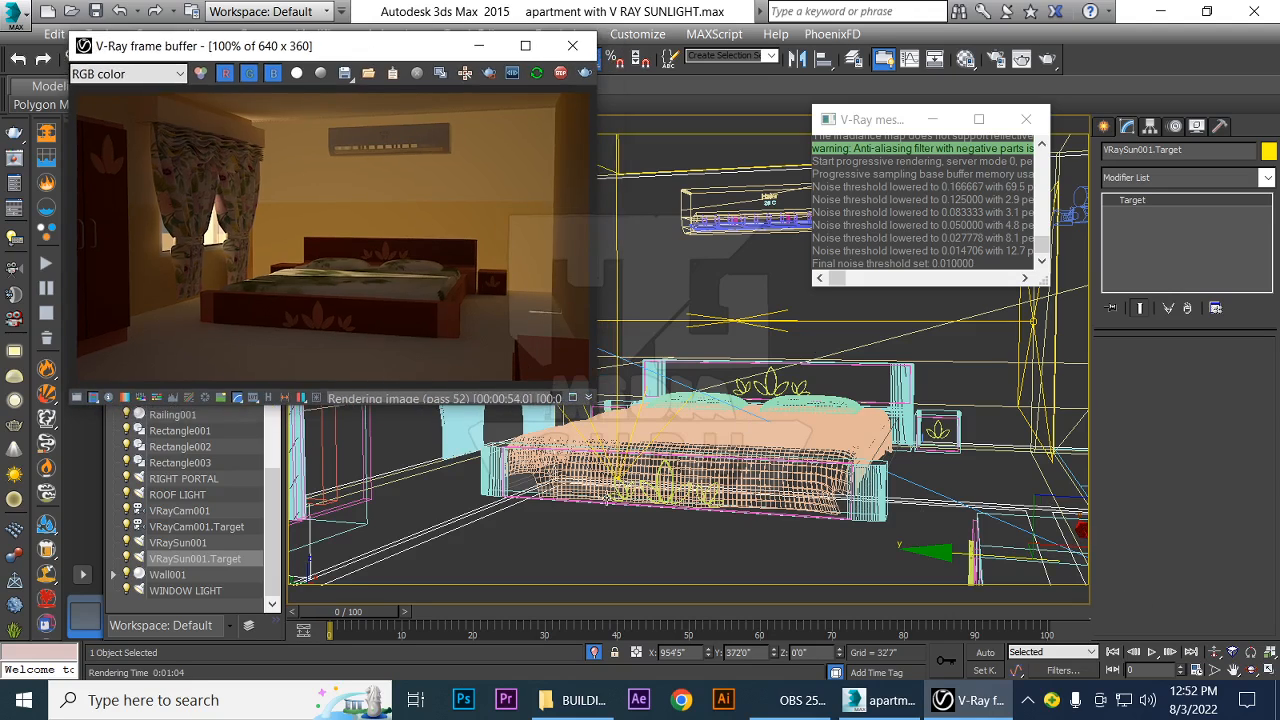
click(195, 560)
click(178, 560)
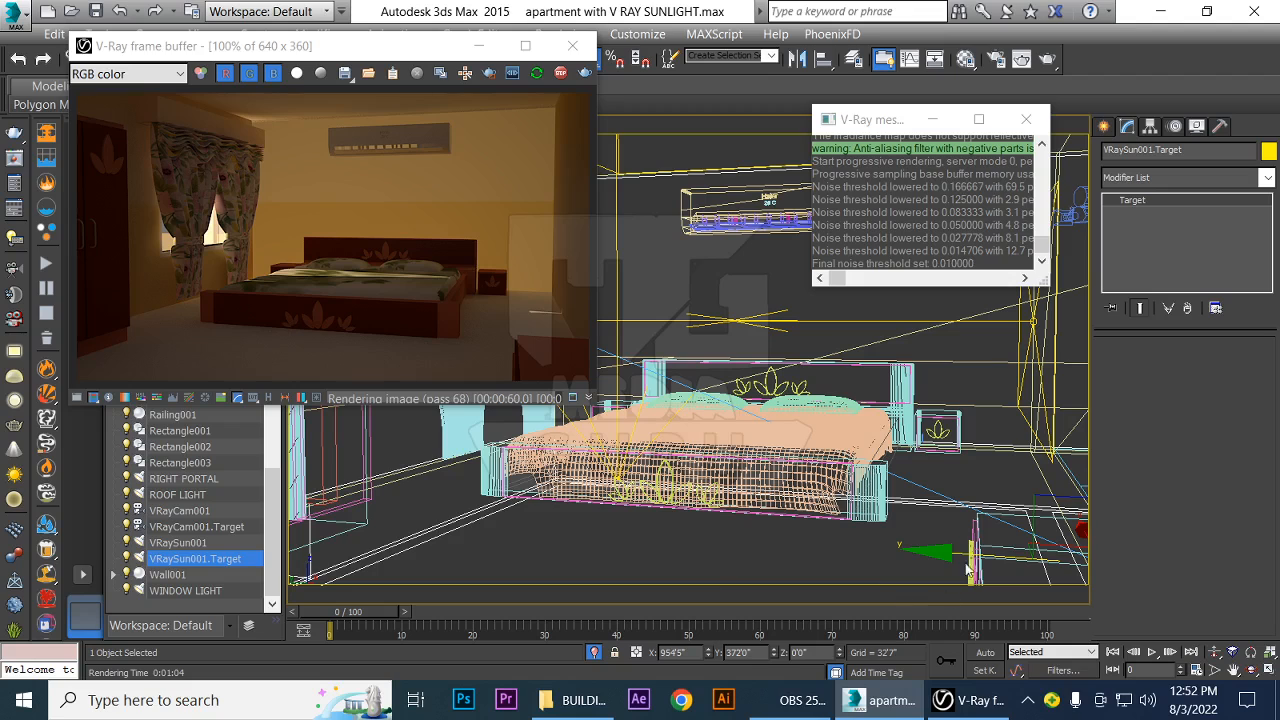
drag(955, 551, 542, 543)
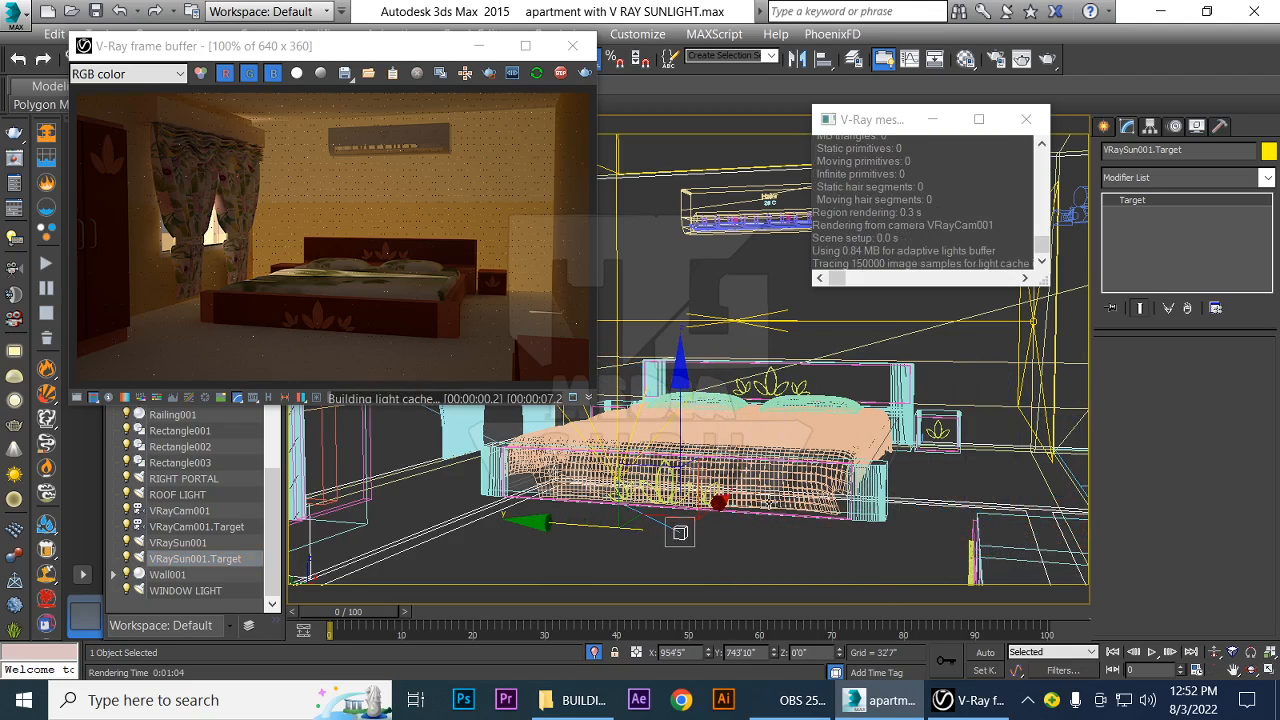
drag(718, 506, 678, 518)
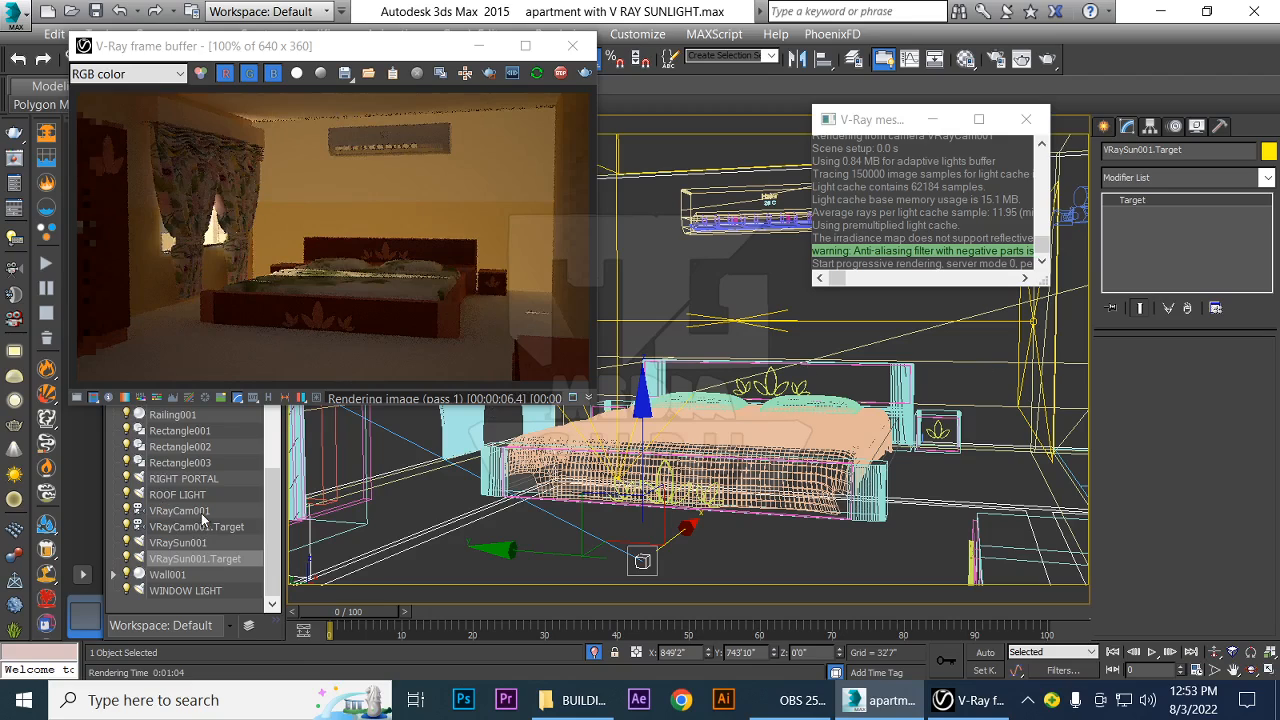
Set VRayCam001's f-number to 2 while the interactive render is running
scroll(275, 533, up, 1)
mouse_move(275, 527)
mouse_down()
mouse_move(276, 494)
mouse_move(279, 549)
mouse_up()
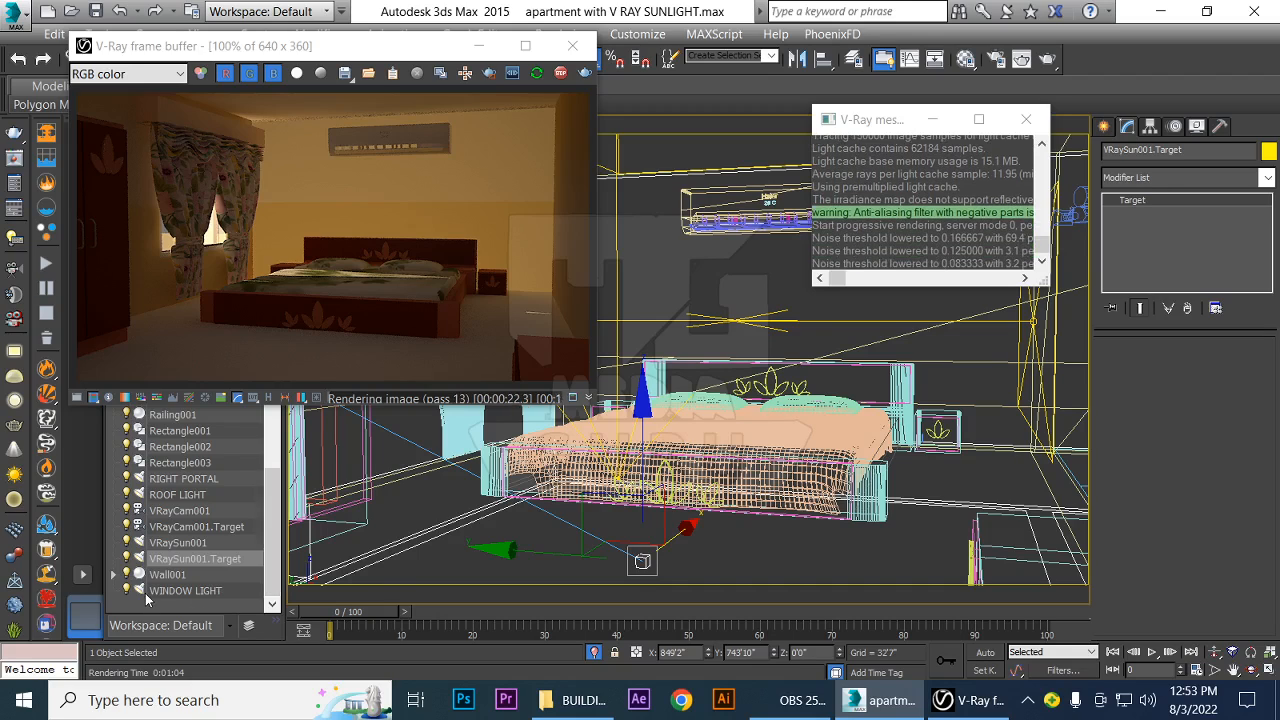
scroll(269, 543, up, 1)
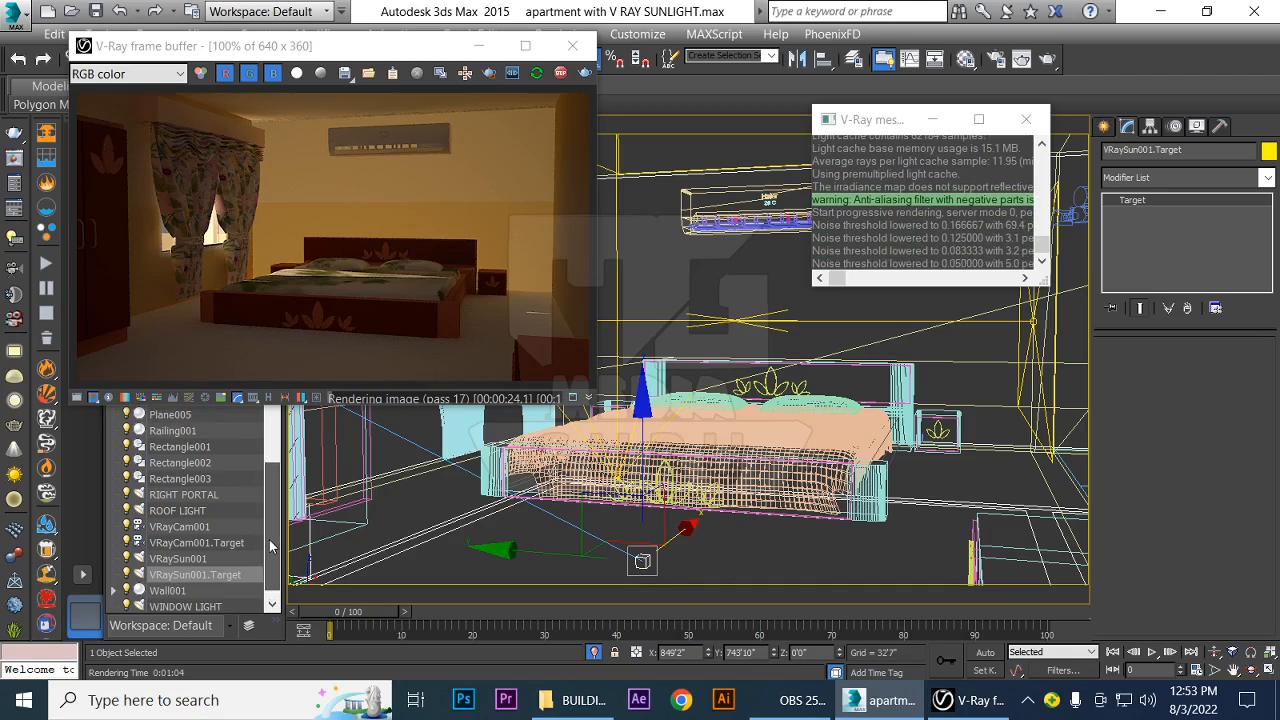
click(195, 529)
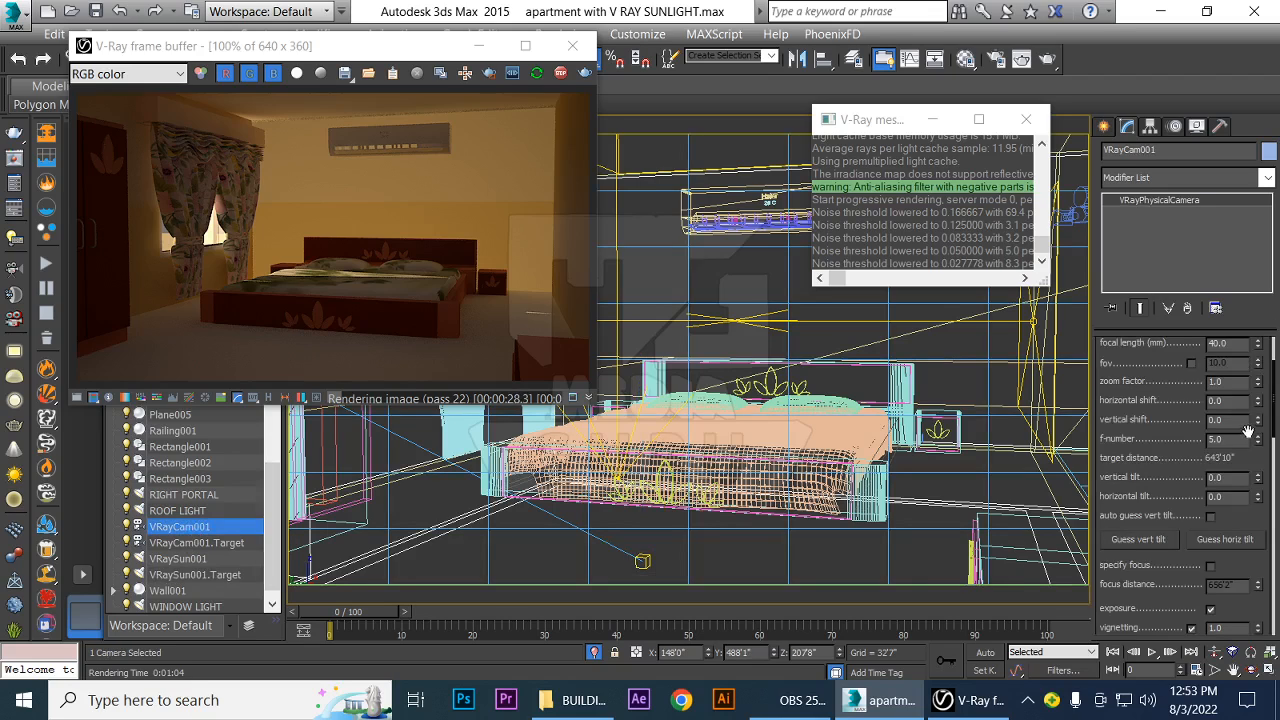
drag(1263, 456, 1267, 472)
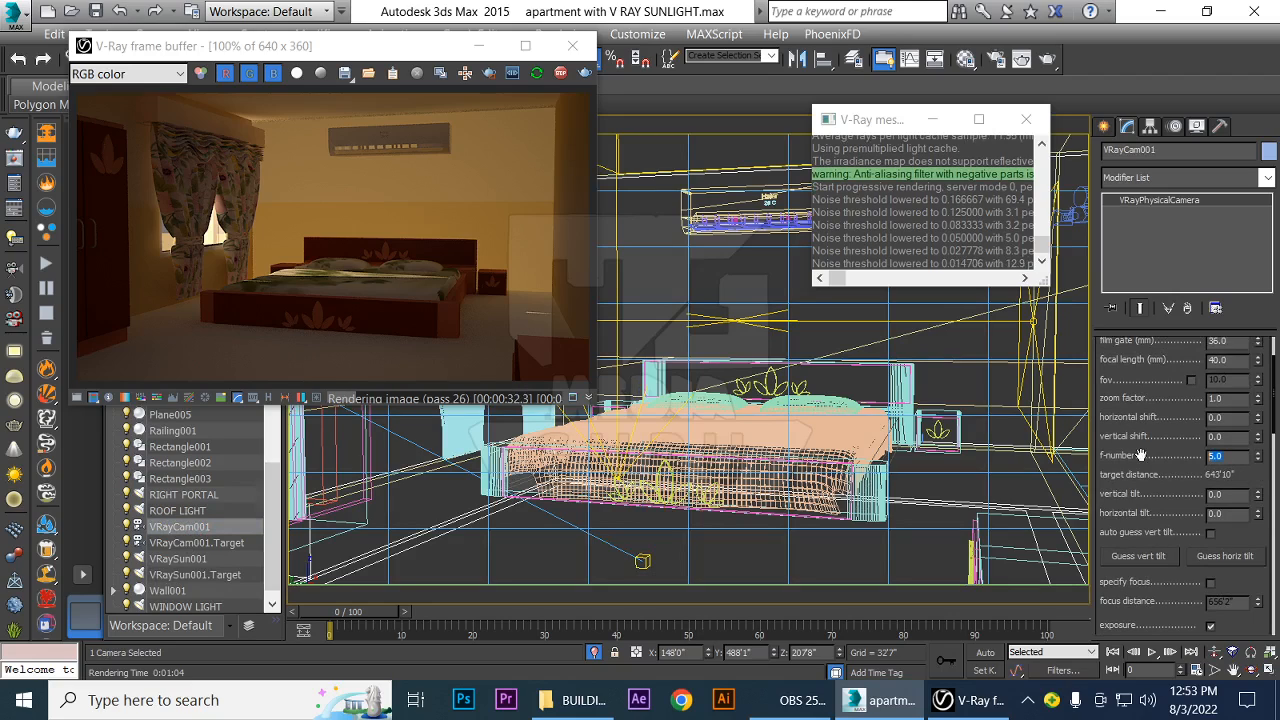
text(2)
key(Return)
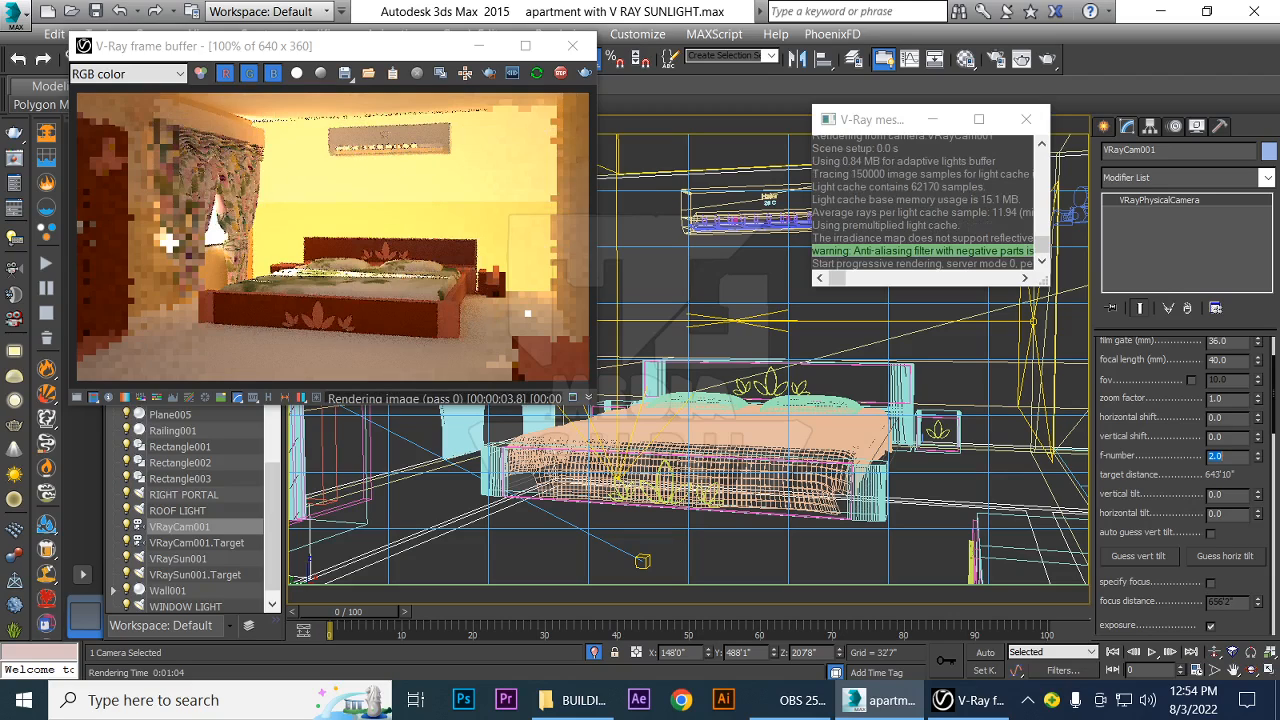
Close the interactive render and move VRaySun001 farther up and away from the building in the Left view, to about Y 17071'8", Z 6315'9"
click(579, 48)
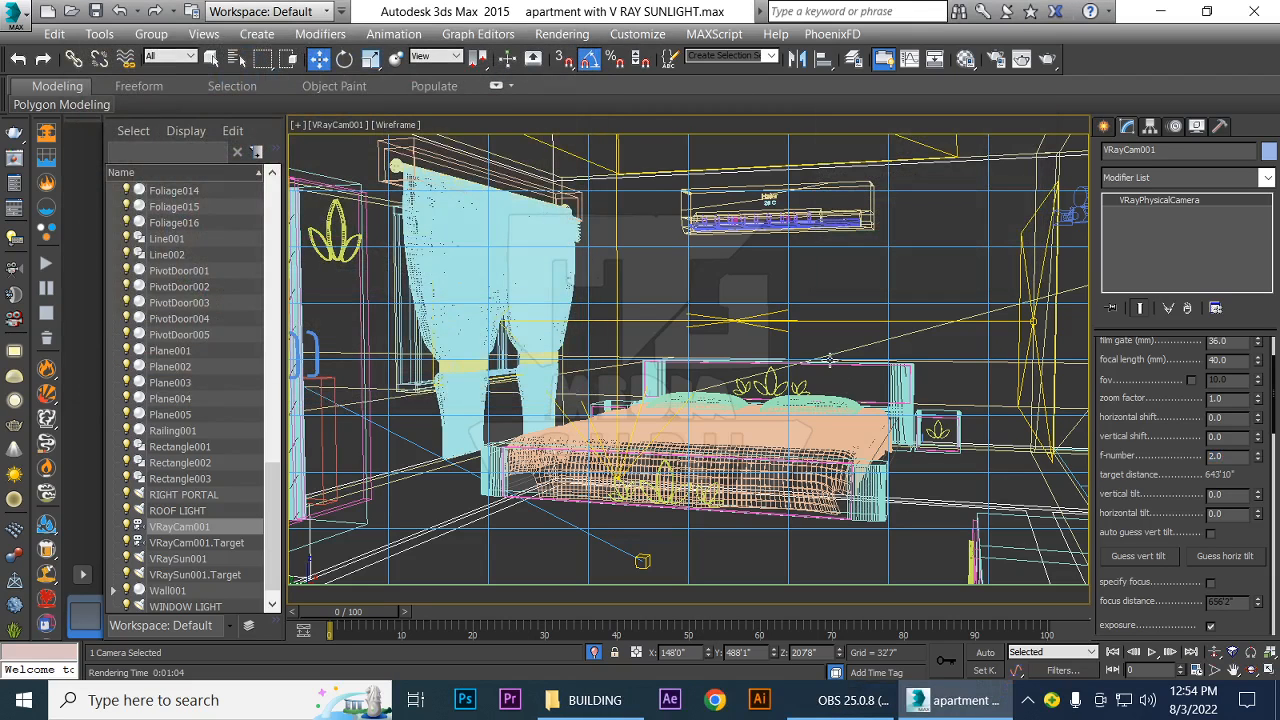
key(f)
scroll(572, 342, down, 5)
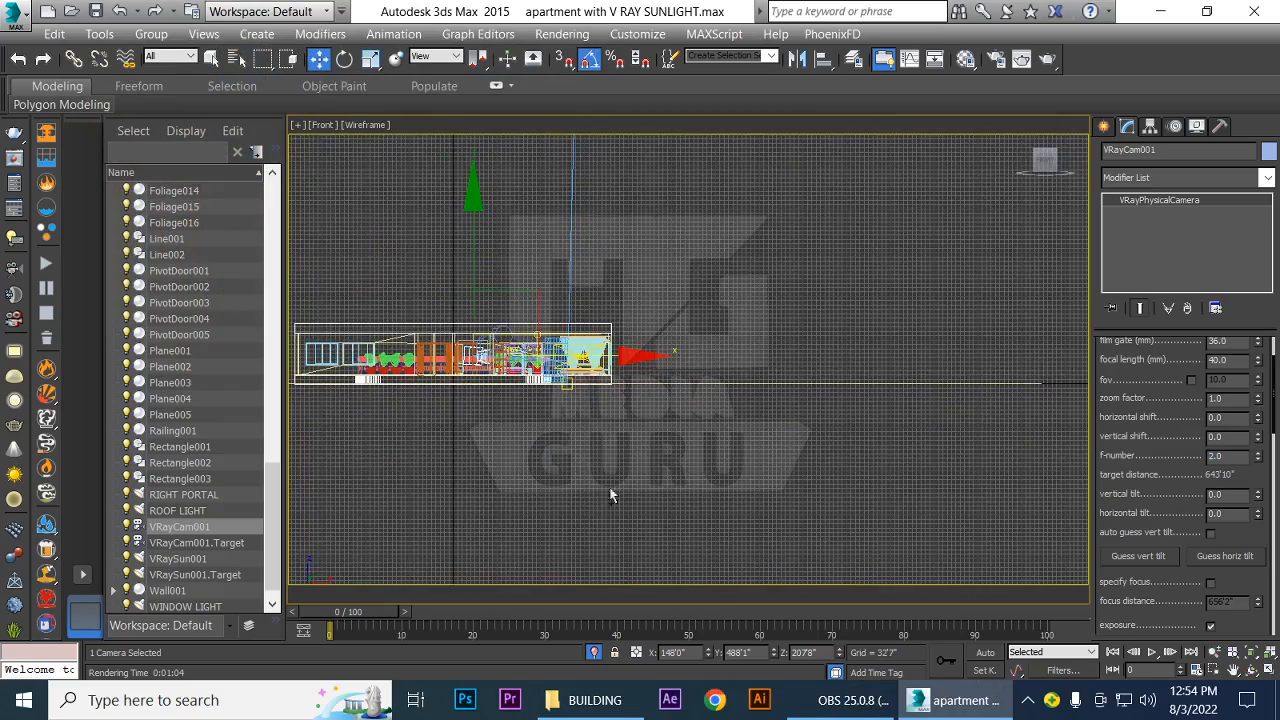
middle_drag(612, 495, 757, 520)
scroll(915, 450, down, 3)
click(738, 232)
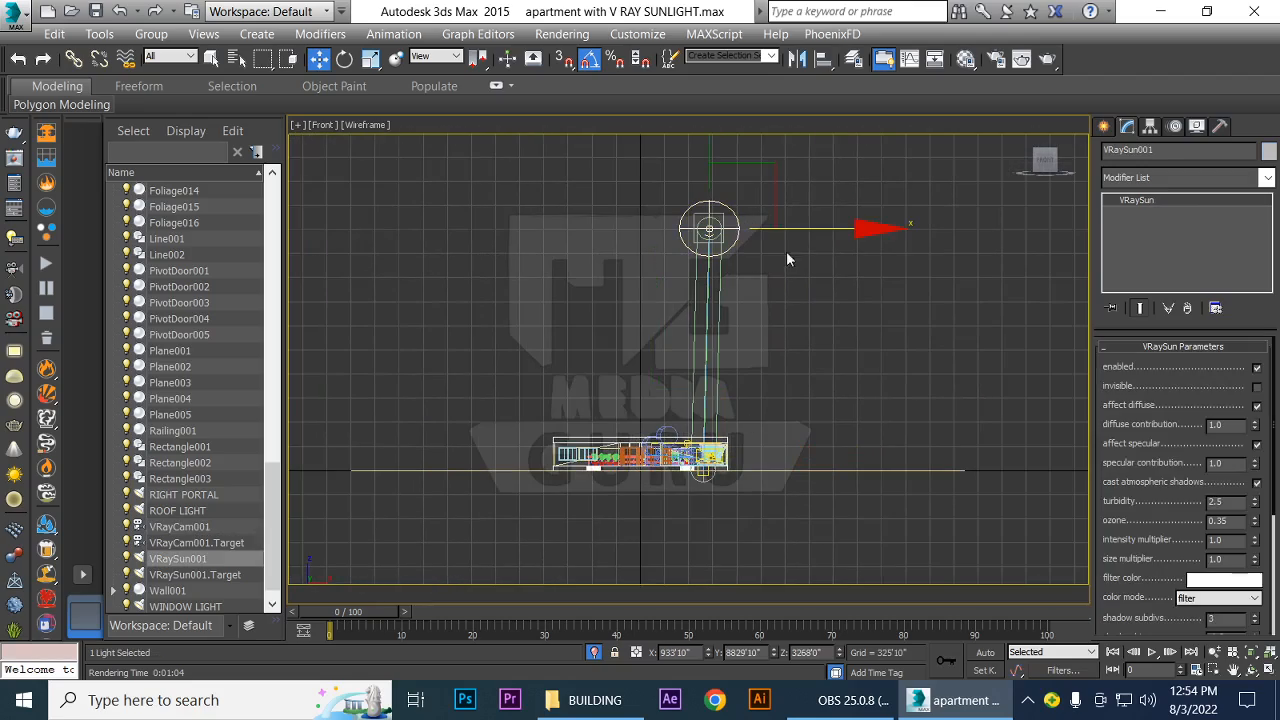
key(l)
scroll(697, 511, down, 4)
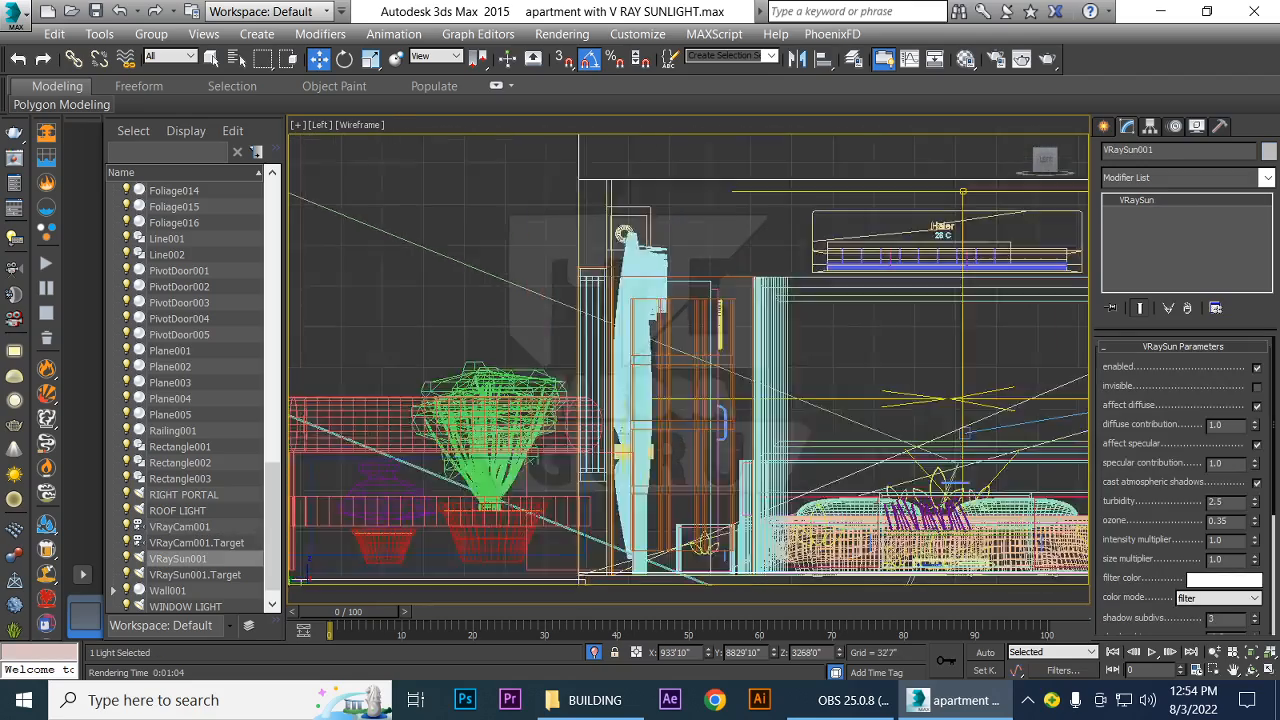
scroll(544, 432, down, 3)
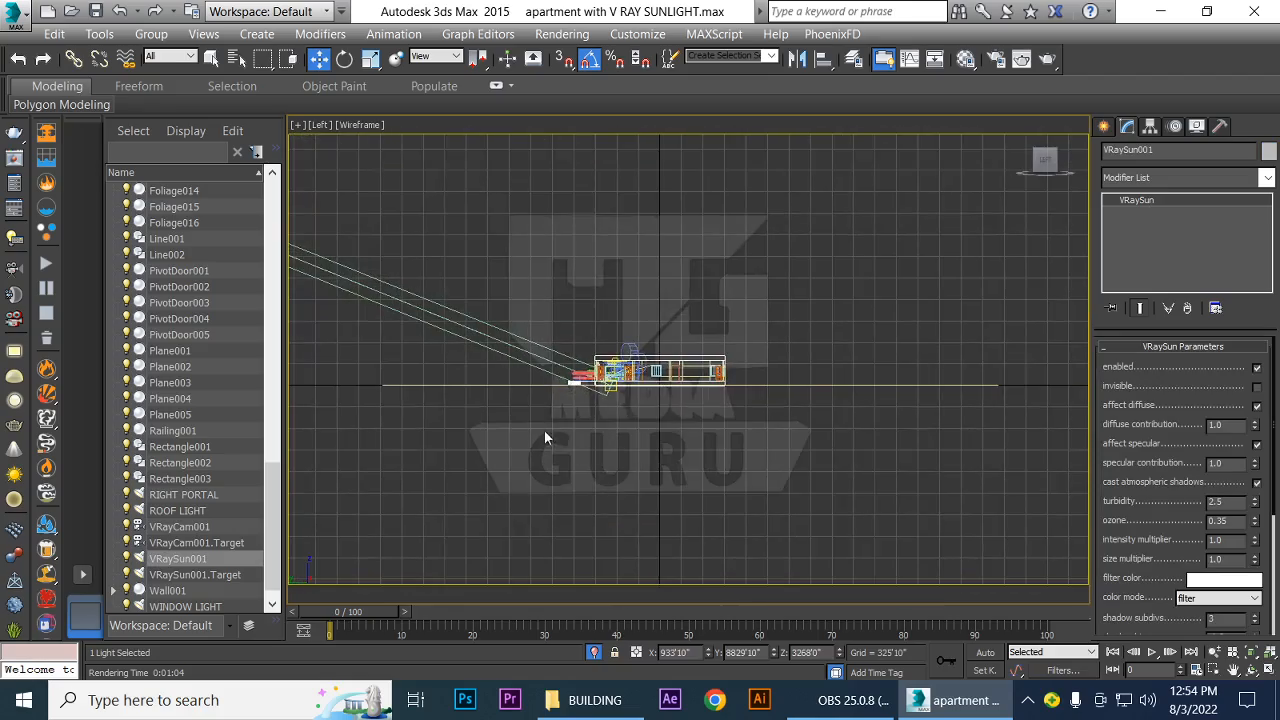
middle_drag(544, 432, 790, 440)
scroll(802, 508, down, 3)
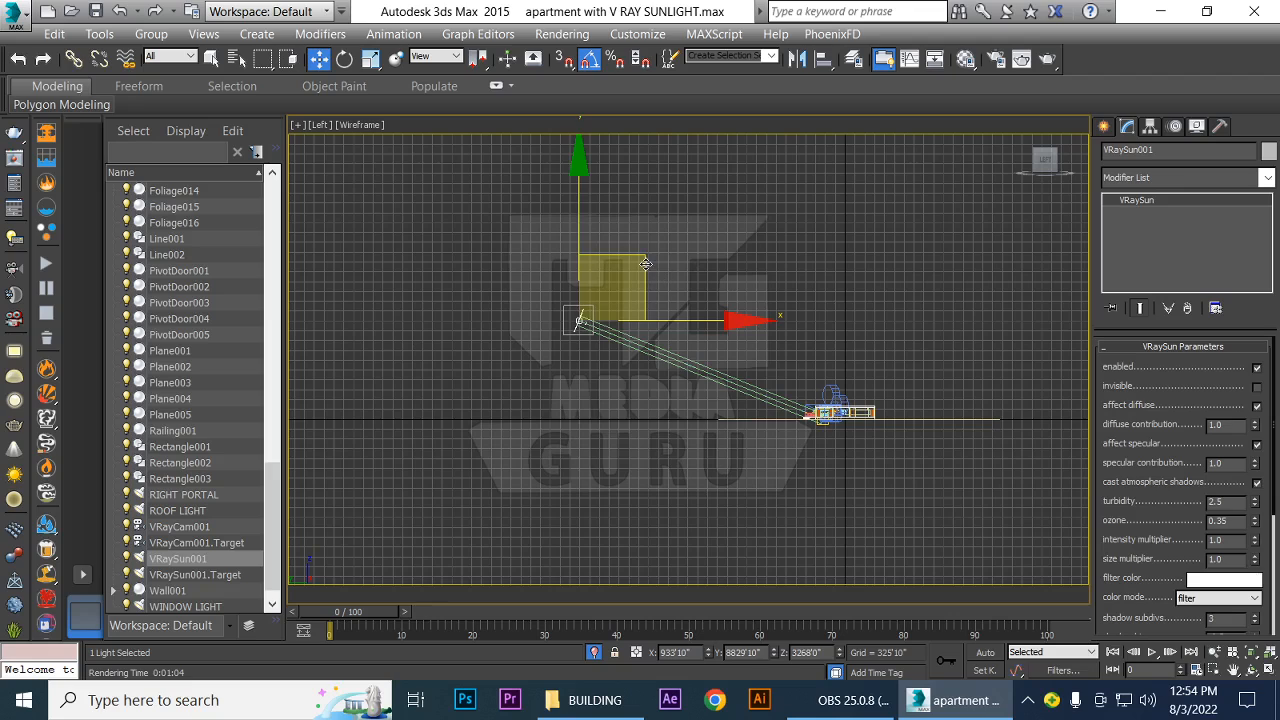
drag(647, 262, 397, 172)
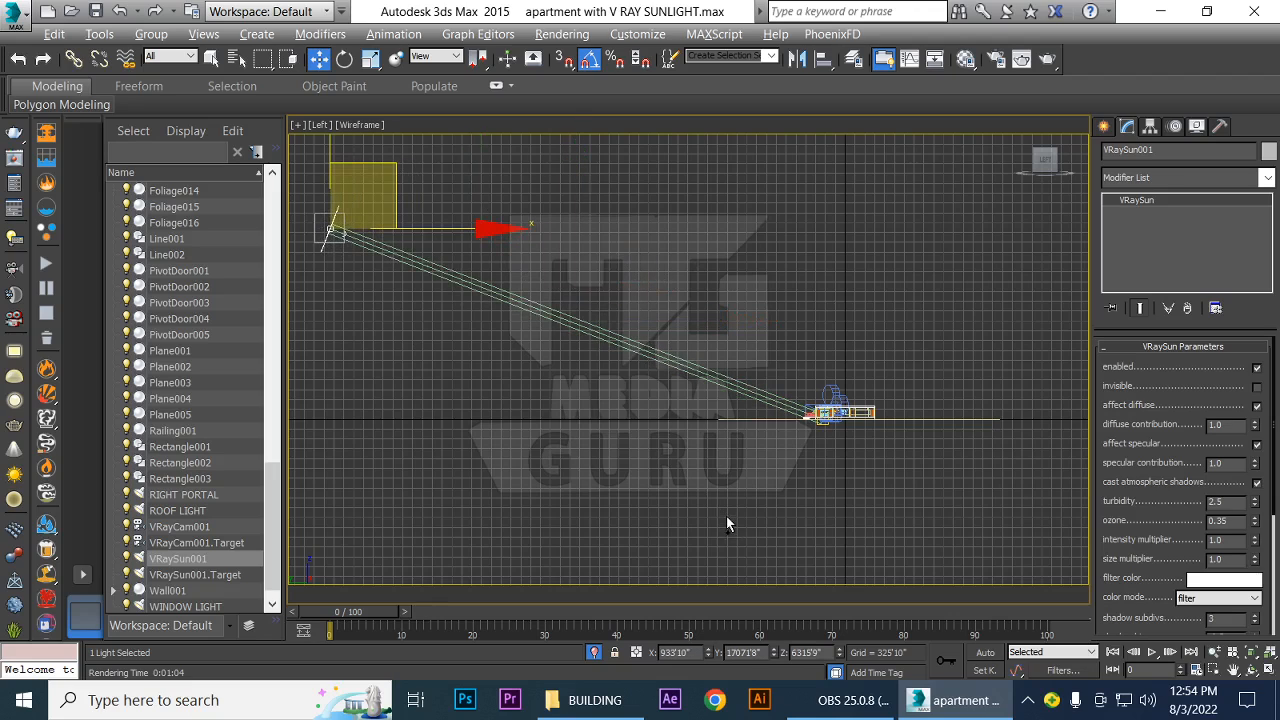
Move VRaySun001 still farther out along its beam direction in the Left view, to about Y 29398'11", Z 10830'4"
scroll(726, 524, down, 2)
middle_drag(624, 499, 818, 510)
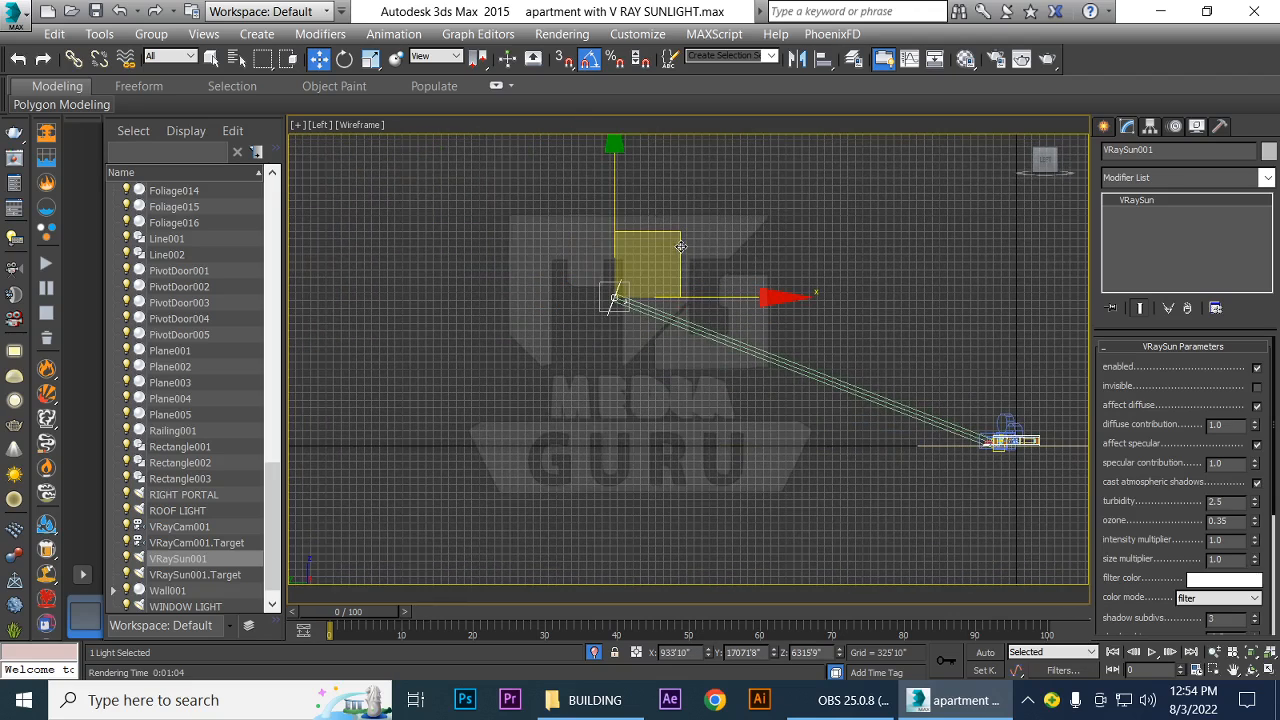
drag(680, 246, 391, 140)
Return to the VRayCam001 view and render the bedroom with the repositioned sun
key(c)
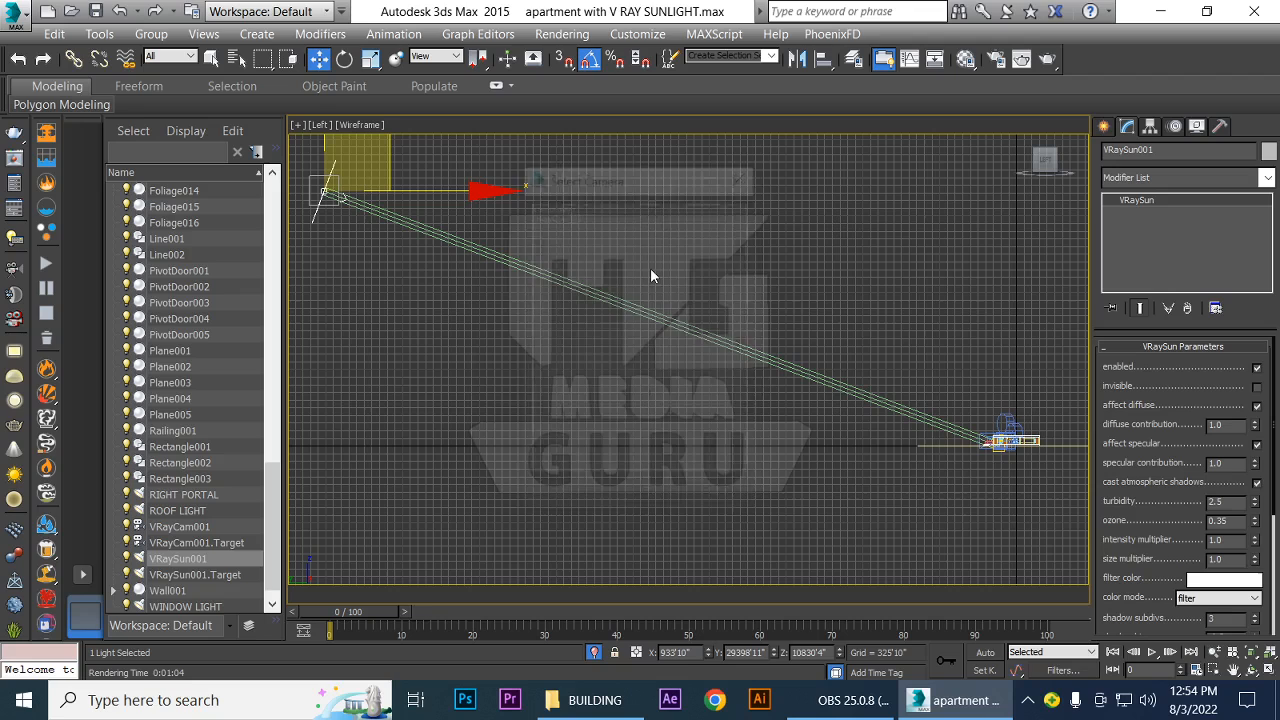
click(565, 217)
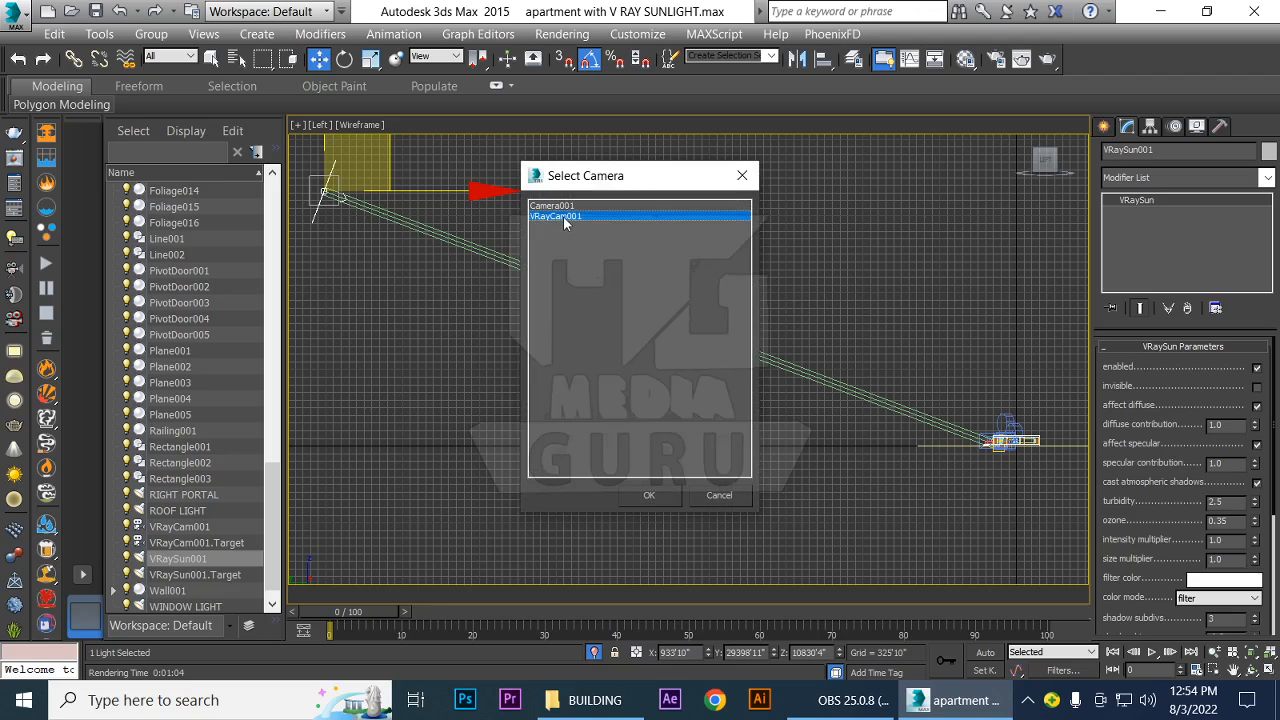
double_click(565, 218)
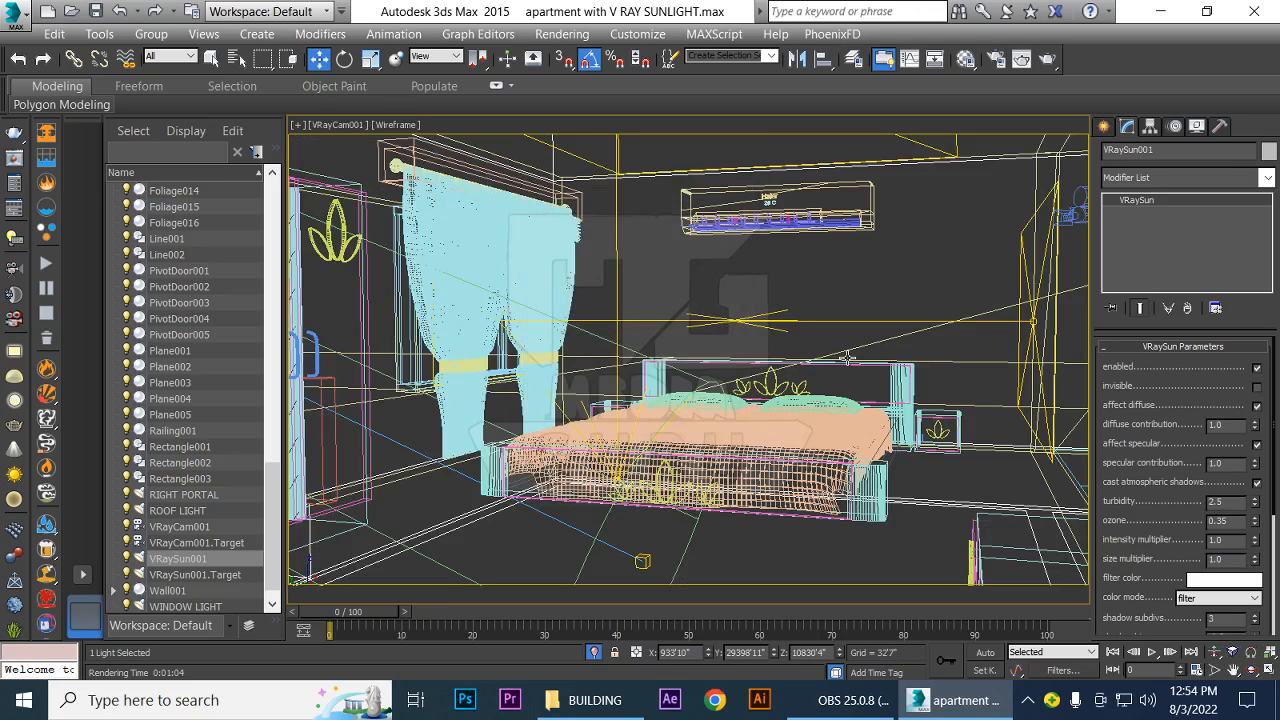
key(shift+q)
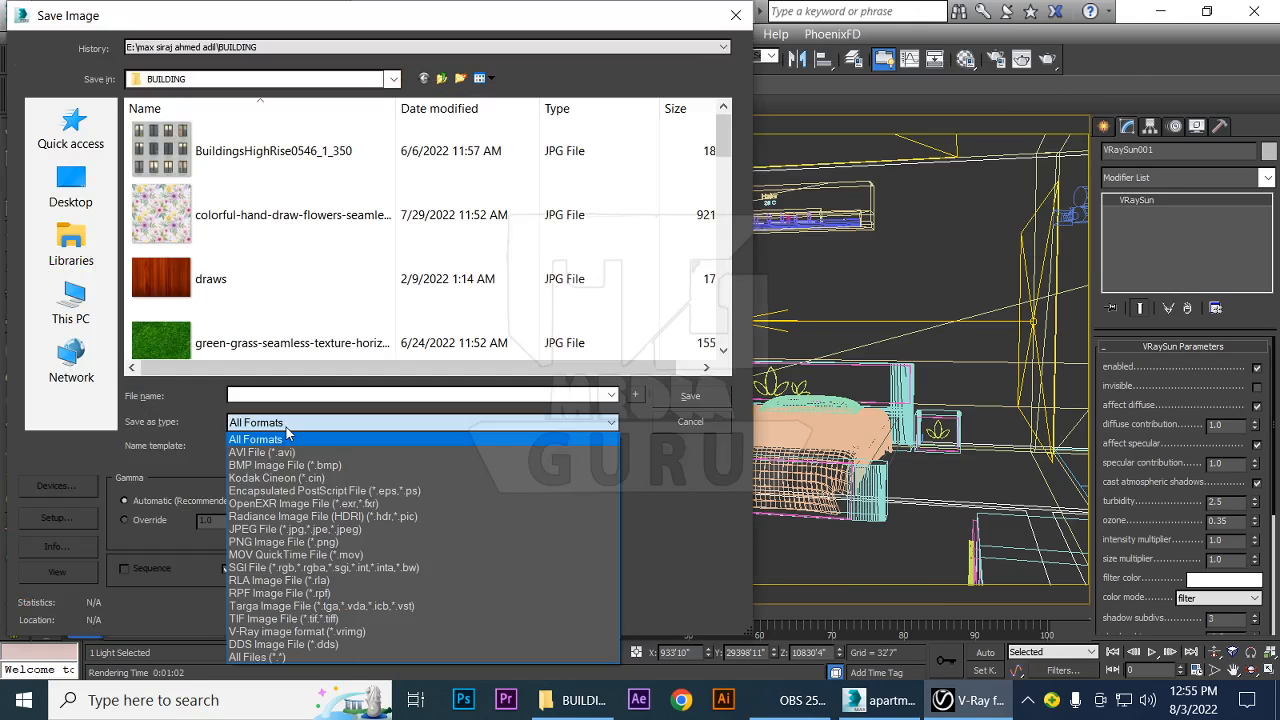
Save the rendered image as a JPEG file named VRAY DAY LIGHT in the BUILDING folder, accepting the JPEG quality settings
click(265, 529)
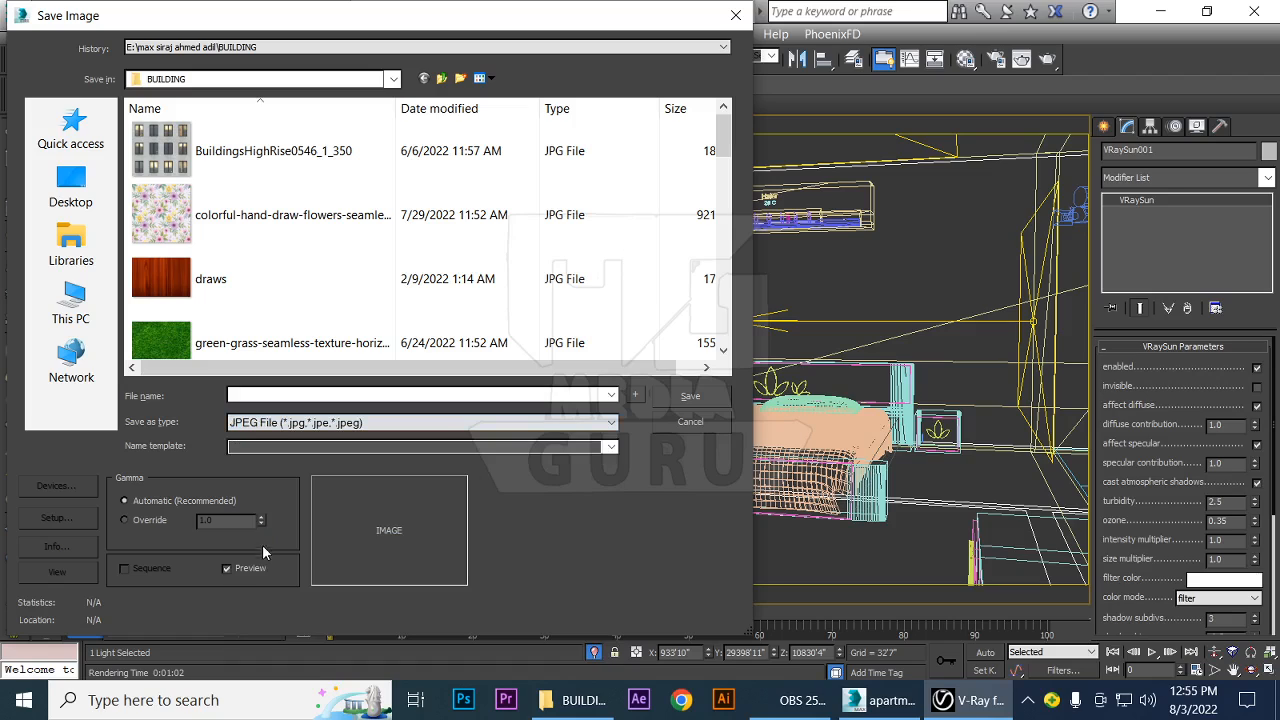
click(251, 396)
text(VRAY)
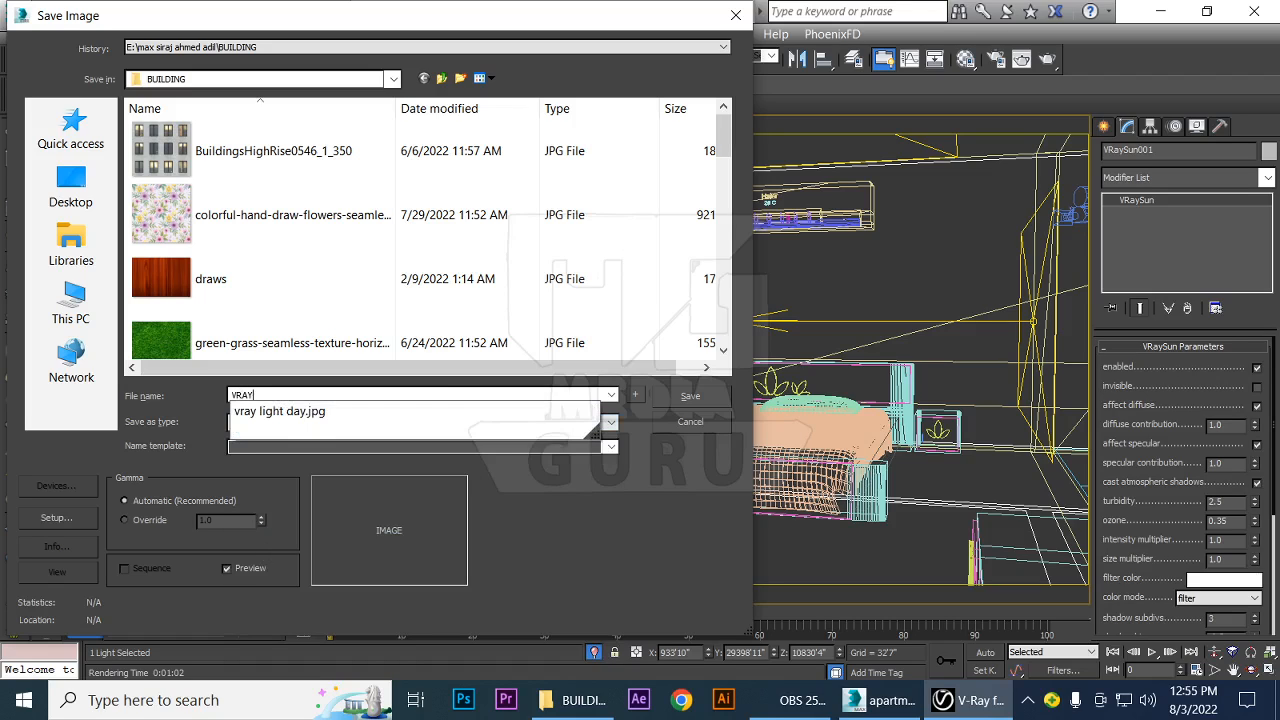
text( DAY)
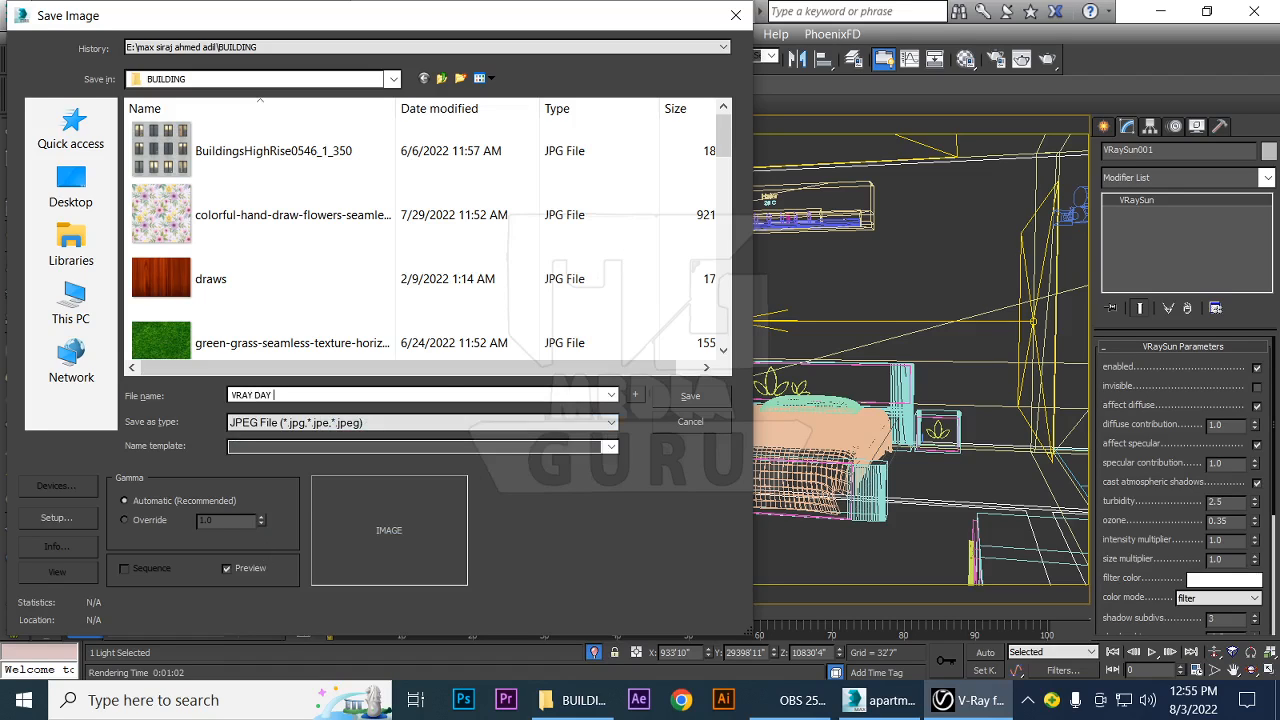
text( LIGHT)
click(684, 399)
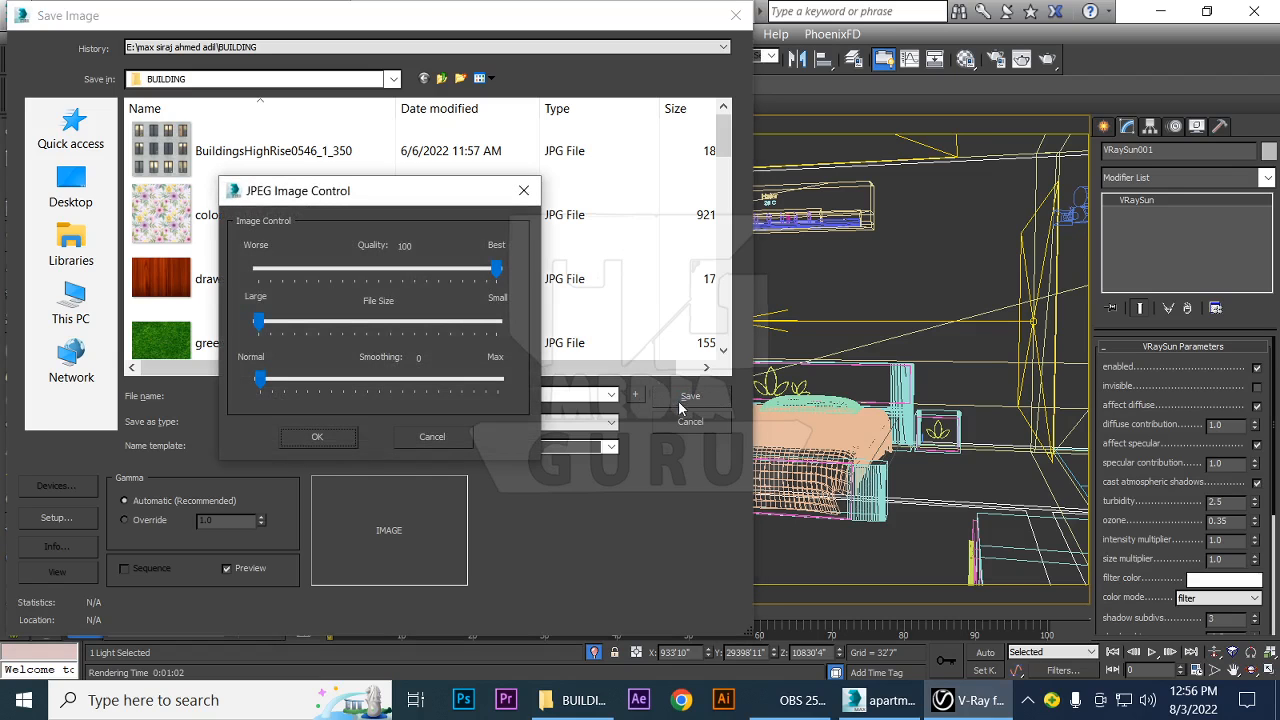
click(316, 438)
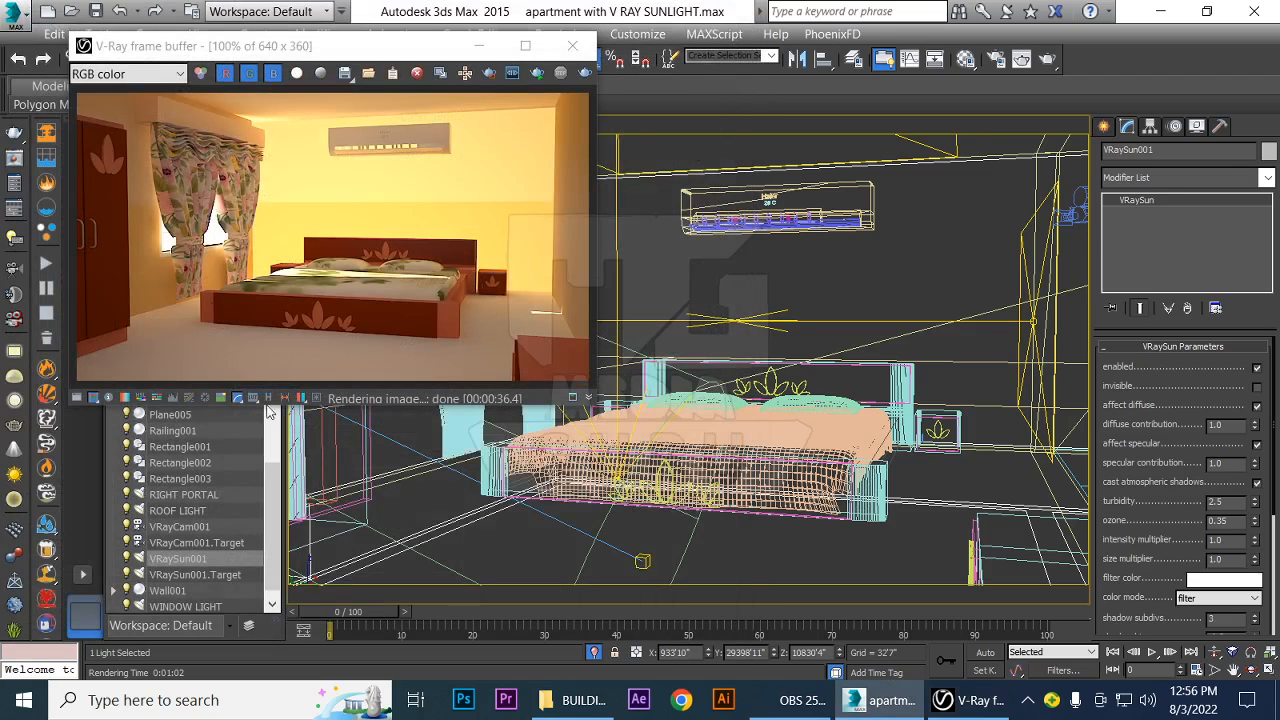
Close the V-Ray frame buffer, clear the selection and save the scene file
click(574, 47)
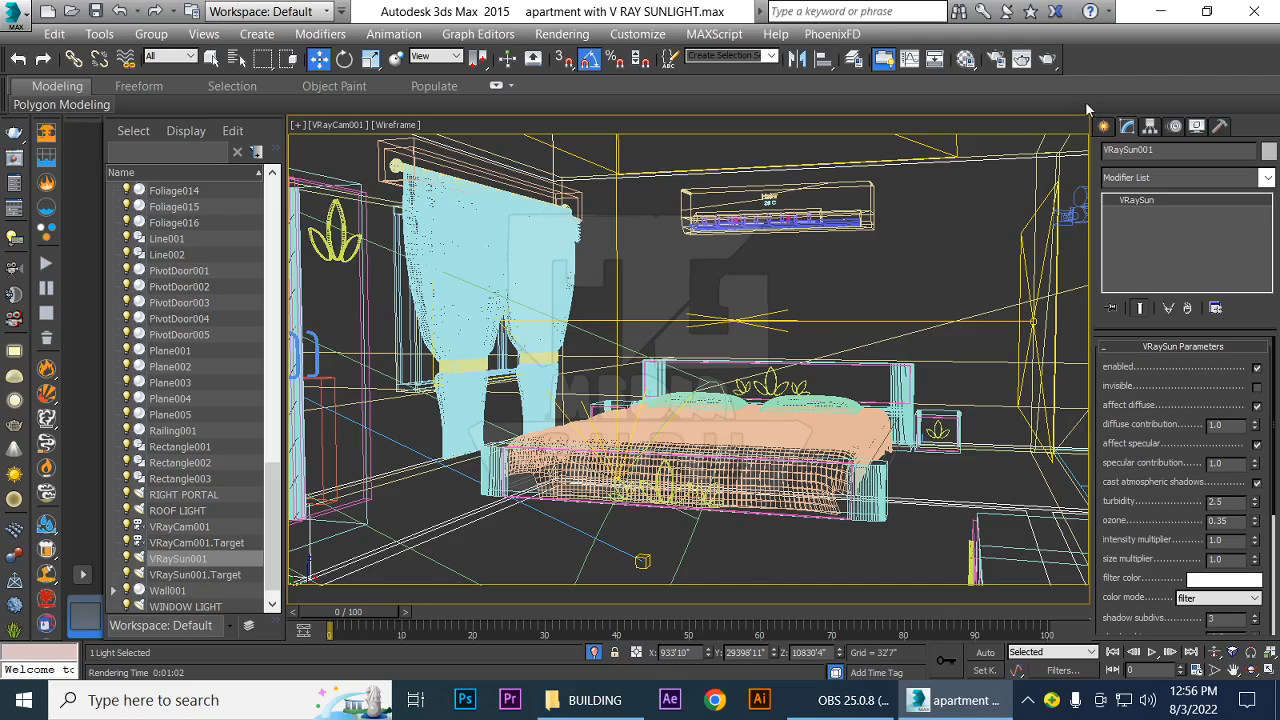
click(967, 242)
key(ctrl+s)
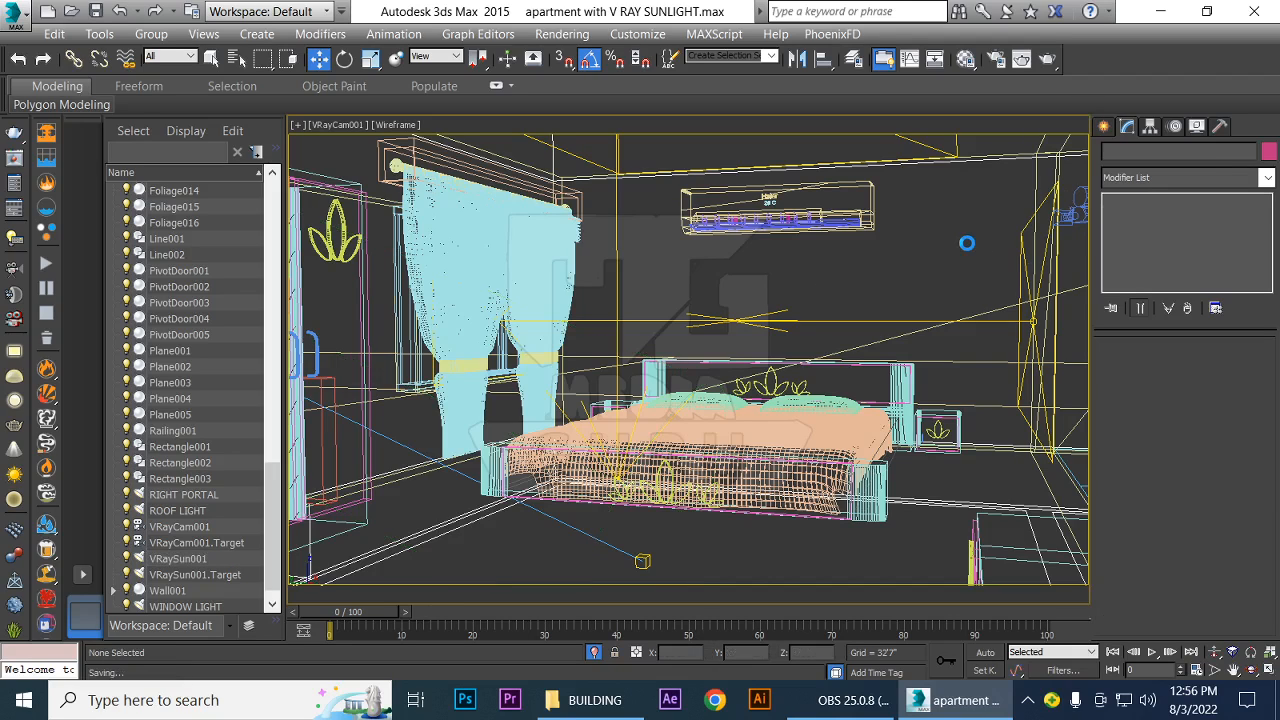